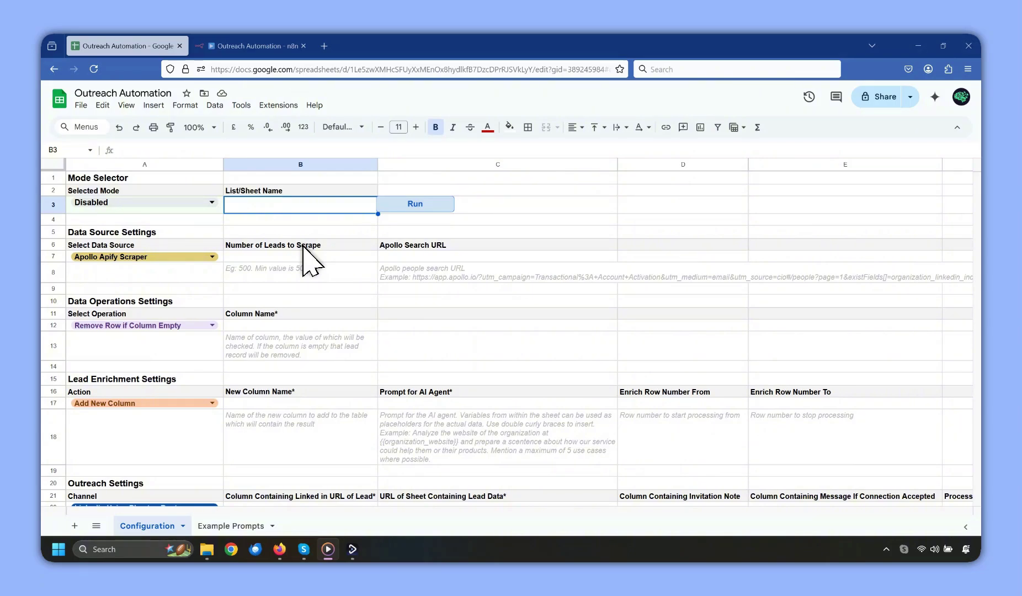
# Look over the n8n Outreach Automation workflow's Data Operations, Enrich Leads and Outreach groups.
pyautogui.hotkey('ctrl', 'Tab')
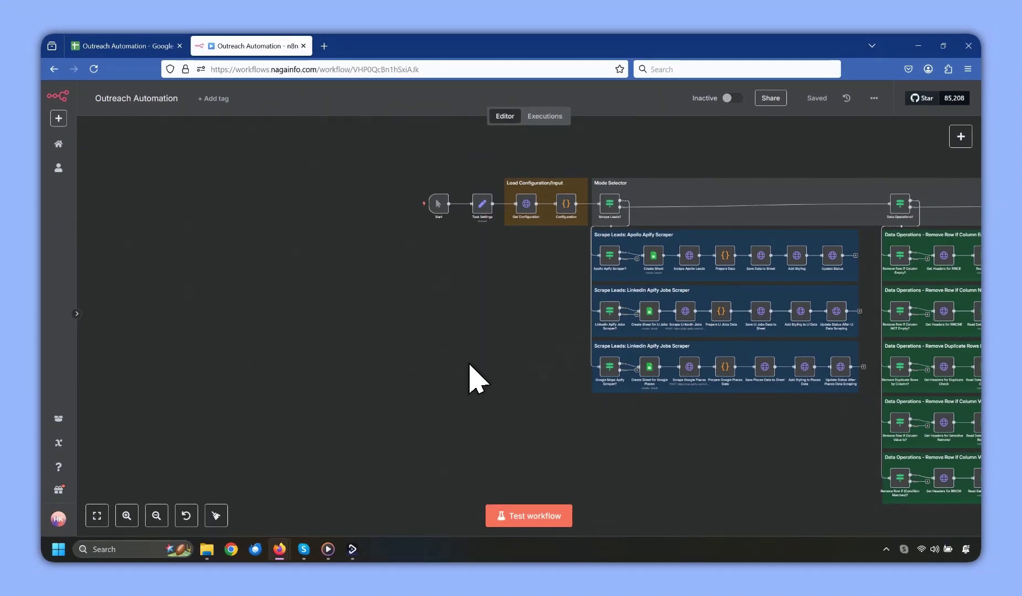
pyautogui.hscroll(1, 469, 378)
pyautogui.moveTo(469, 364); pyautogui.dragTo(258, 365)
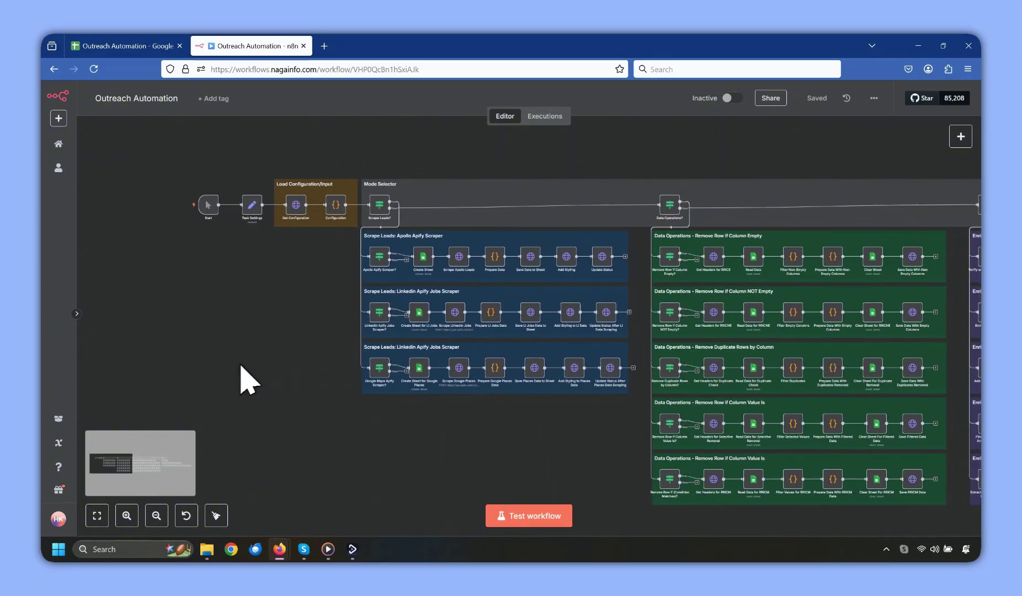
pyautogui.moveTo(604, 418); pyautogui.dragTo(351, 412)
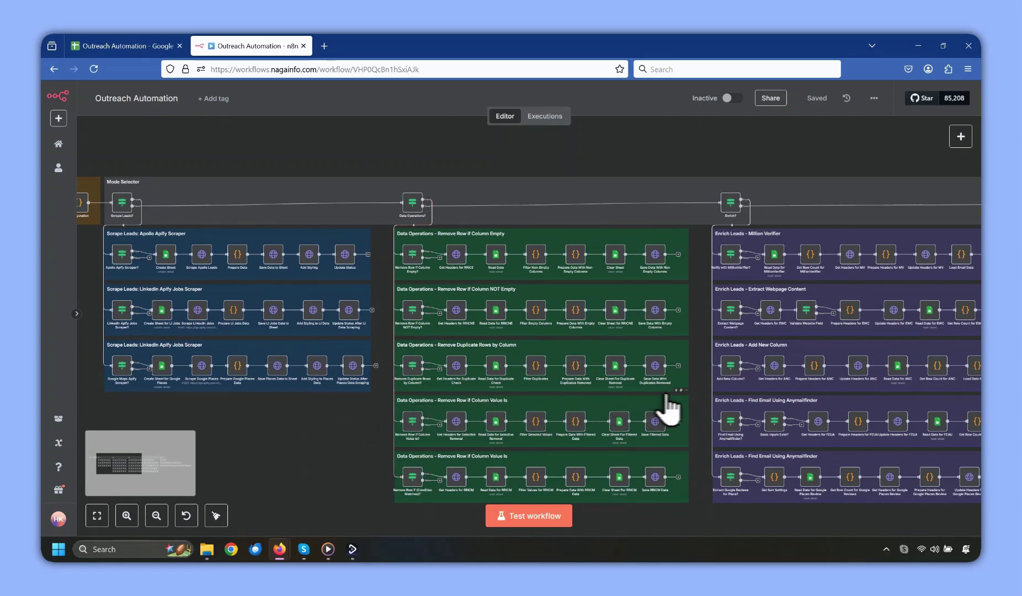
pyautogui.moveTo(698, 410); pyautogui.dragTo(366, 411)
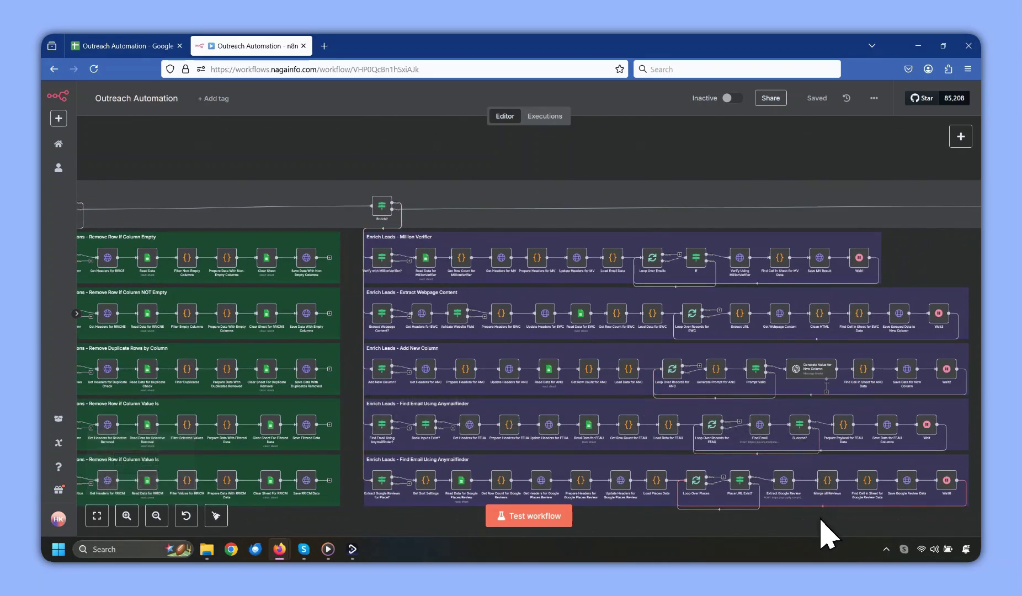
pyautogui.moveTo(757, 523); pyautogui.dragTo(477, 511)
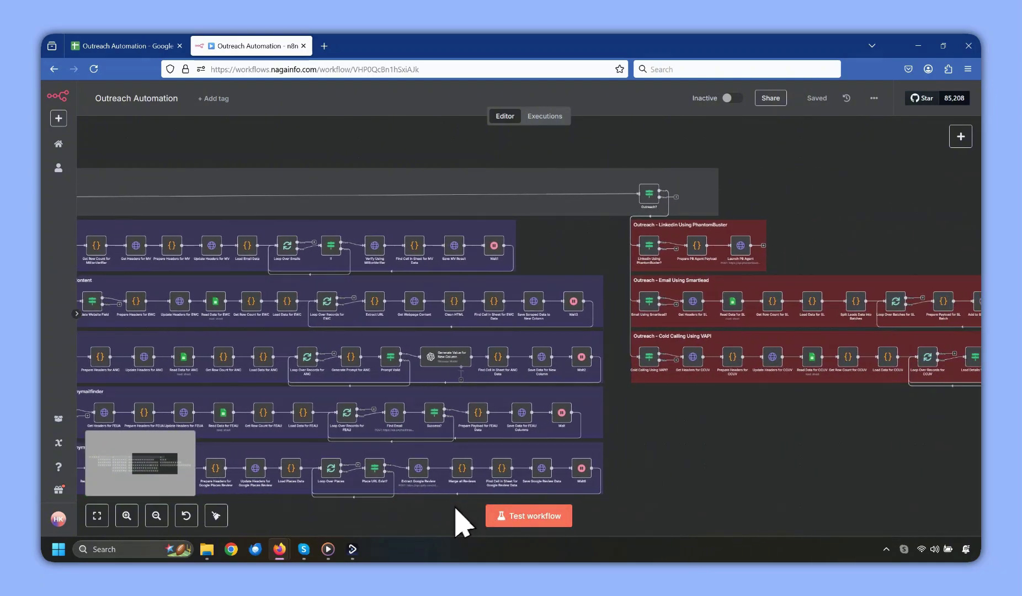
pyautogui.moveTo(844, 445); pyautogui.dragTo(503, 447)
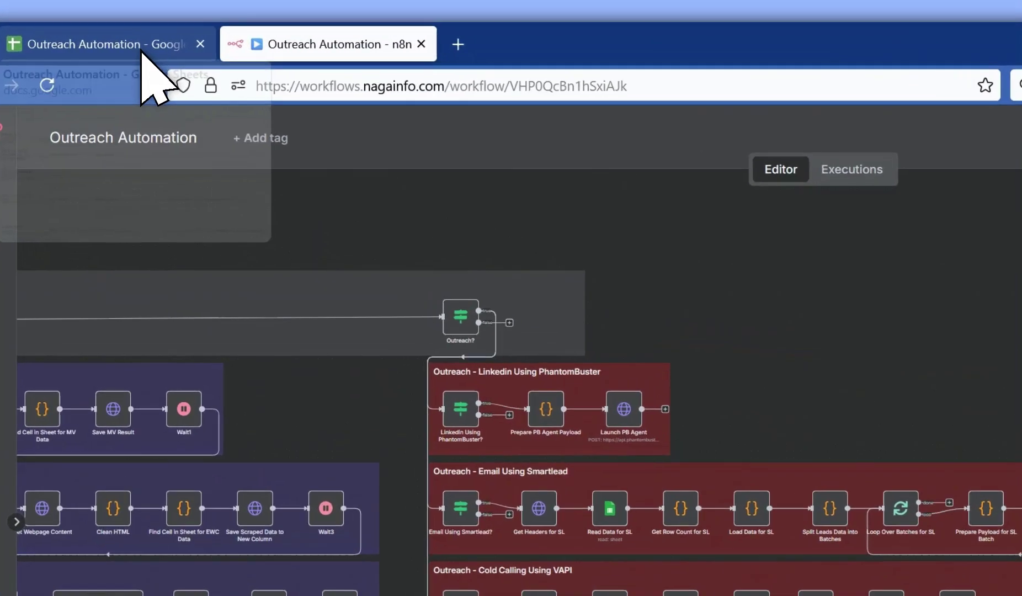
pyautogui.click(143, 50)
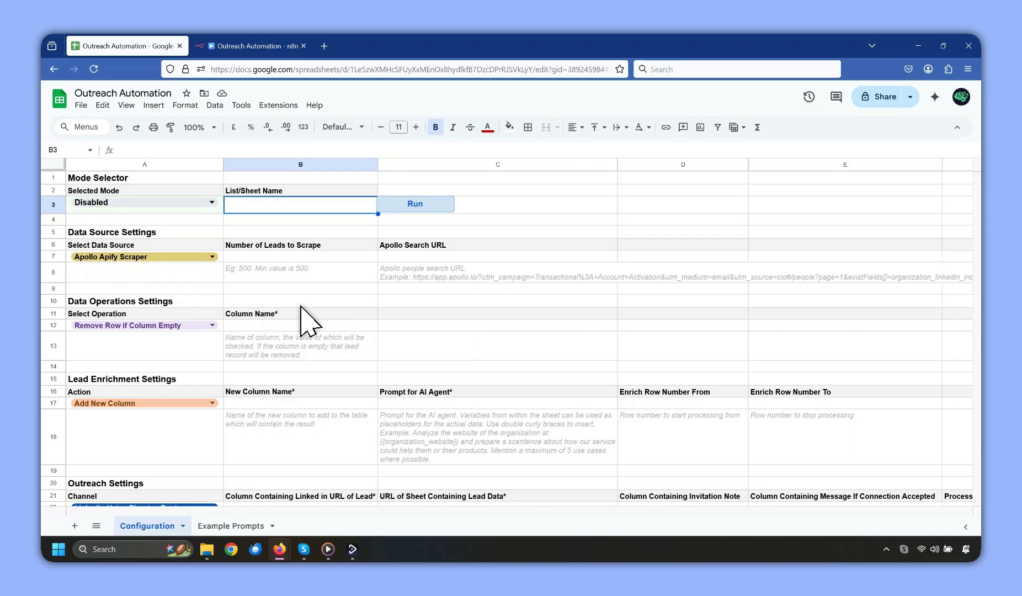
# Review the business and product details: India, IT, Service, description, USPs, Global target market.
pyautogui.scroll(-3, 304, 320)
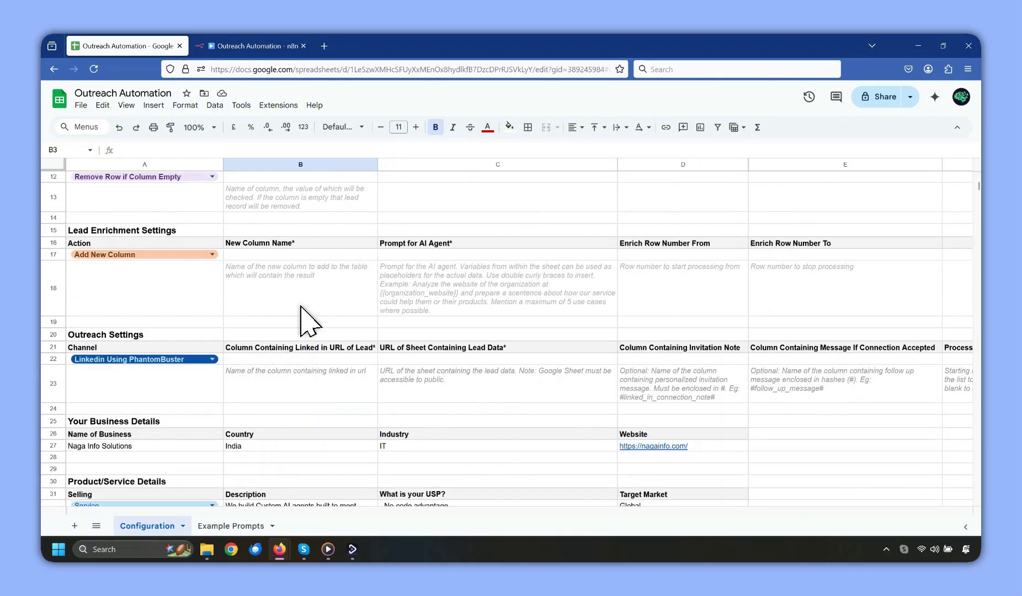
pyautogui.scroll(-4, 304, 320)
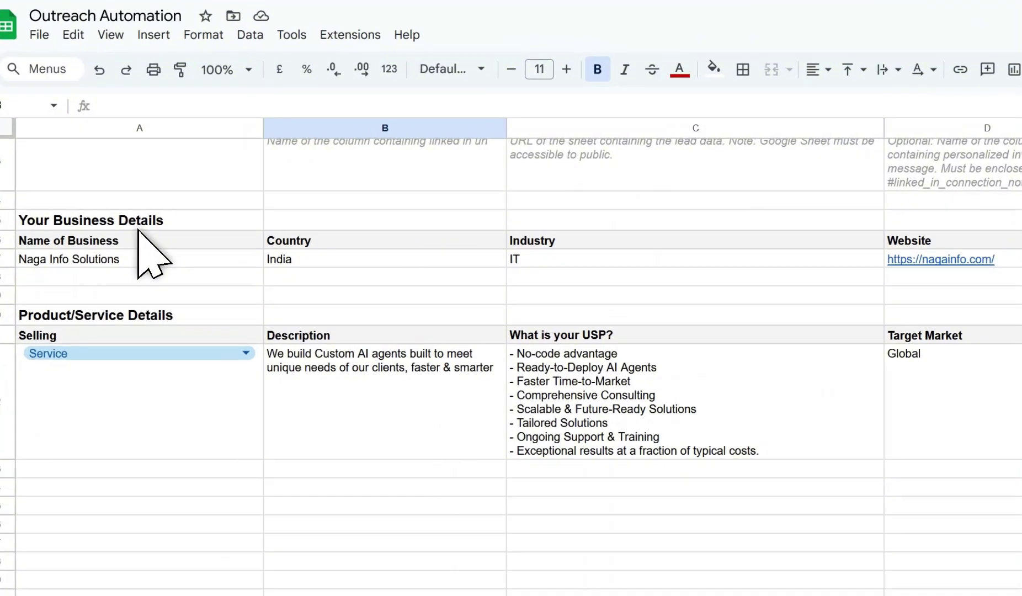
pyautogui.click(146, 225)
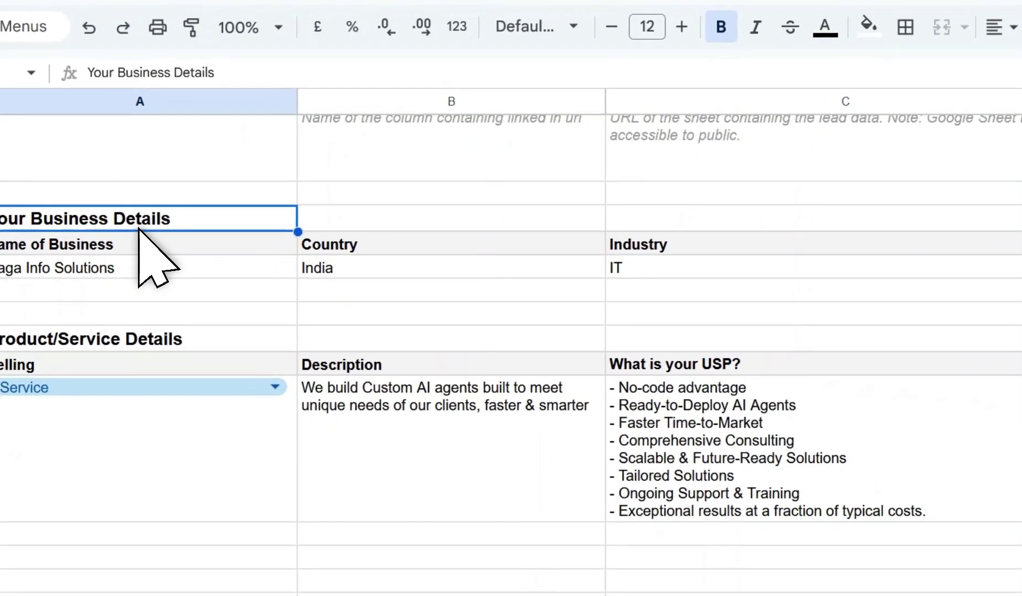
pyautogui.click(113, 339)
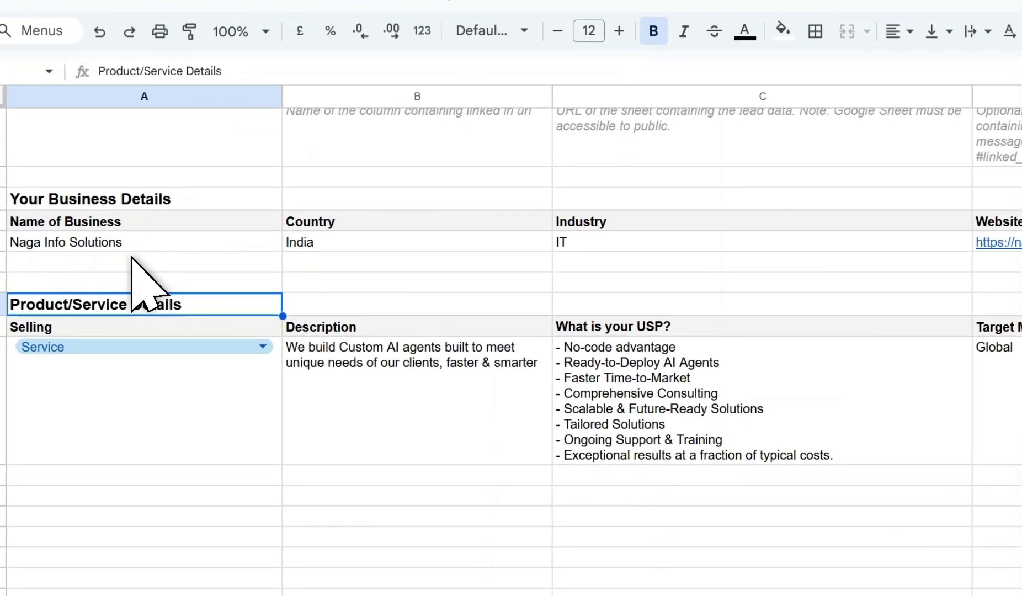
pyautogui.click(149, 245)
pyautogui.click(342, 247)
pyautogui.click(584, 247)
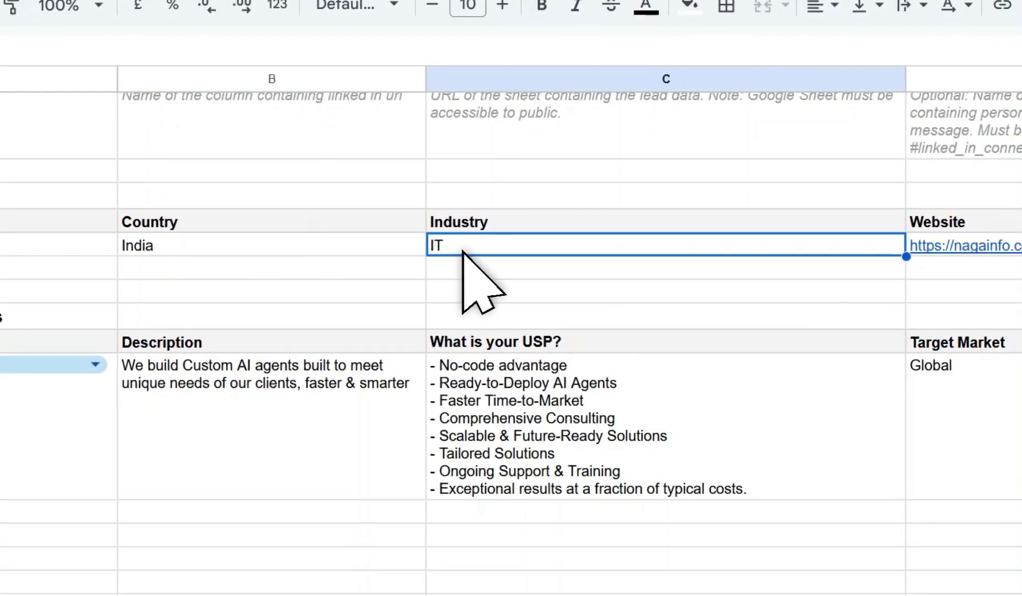
pyautogui.click(17, 459)
pyautogui.click(213, 389)
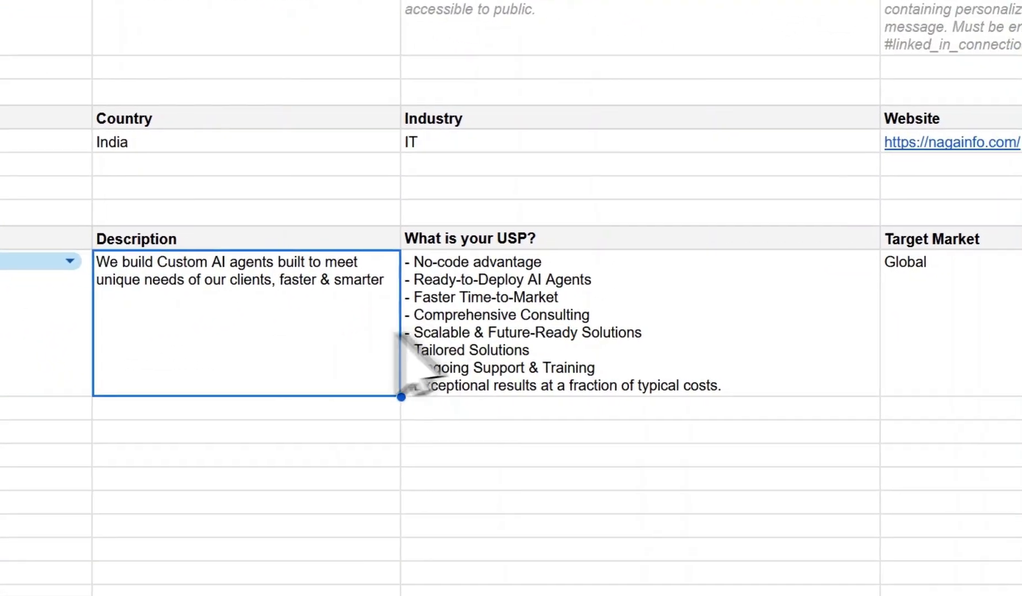
pyautogui.click(497, 336)
pyautogui.click(905, 331)
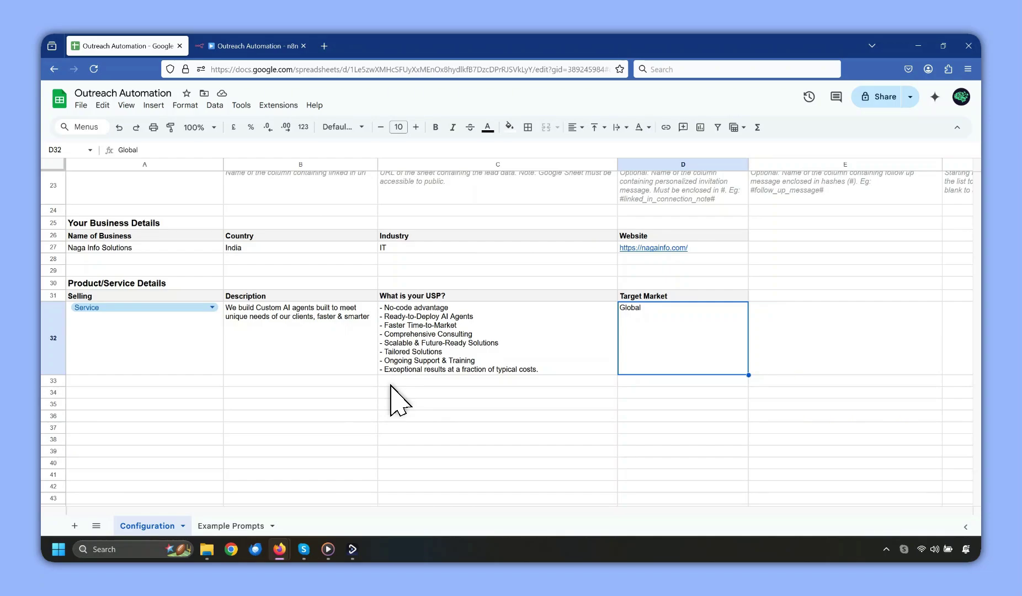
# Review the settings sections and the Selected Mode choices without changing anything.
pyautogui.scroll(10, 390, 384)
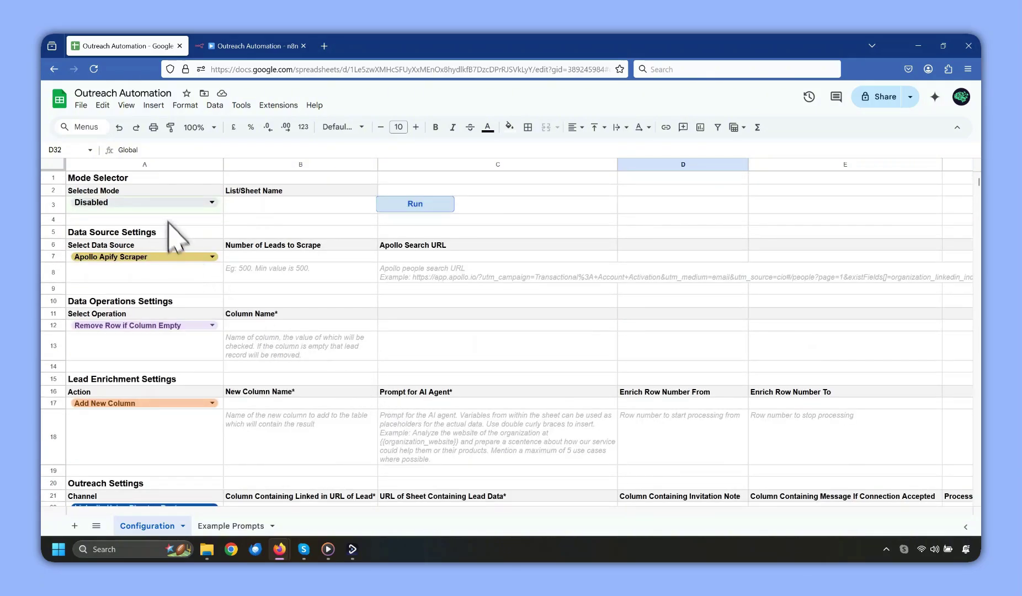
pyautogui.click(151, 232)
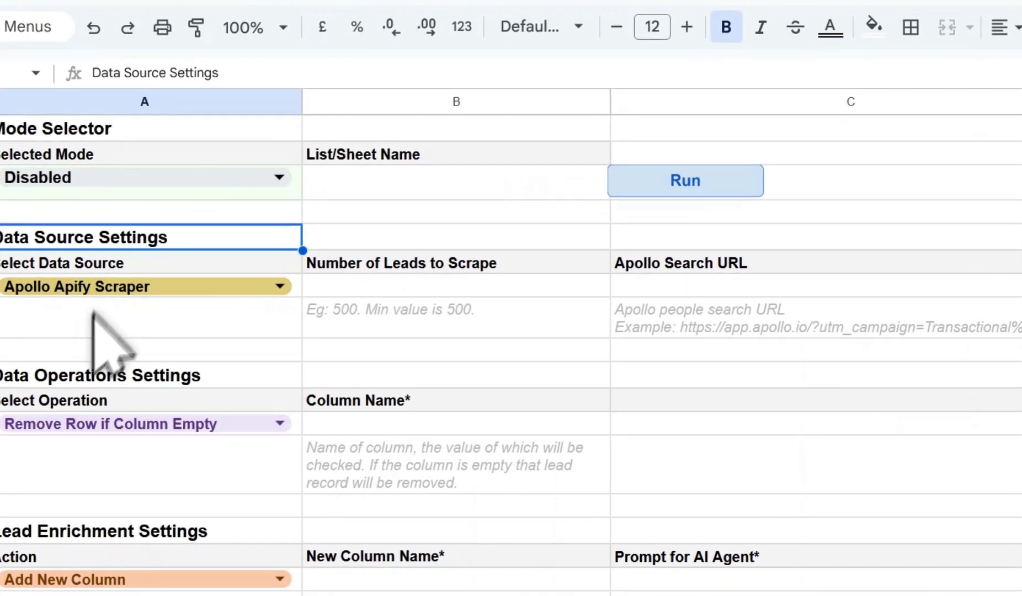
pyautogui.click(97, 375)
pyautogui.click(61, 531)
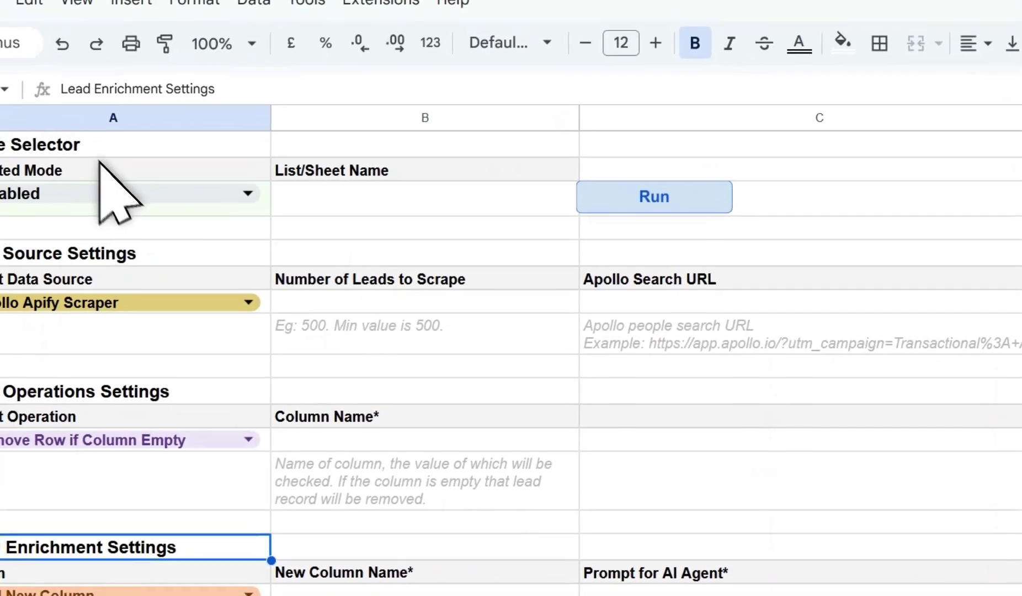
pyautogui.click(88, 144)
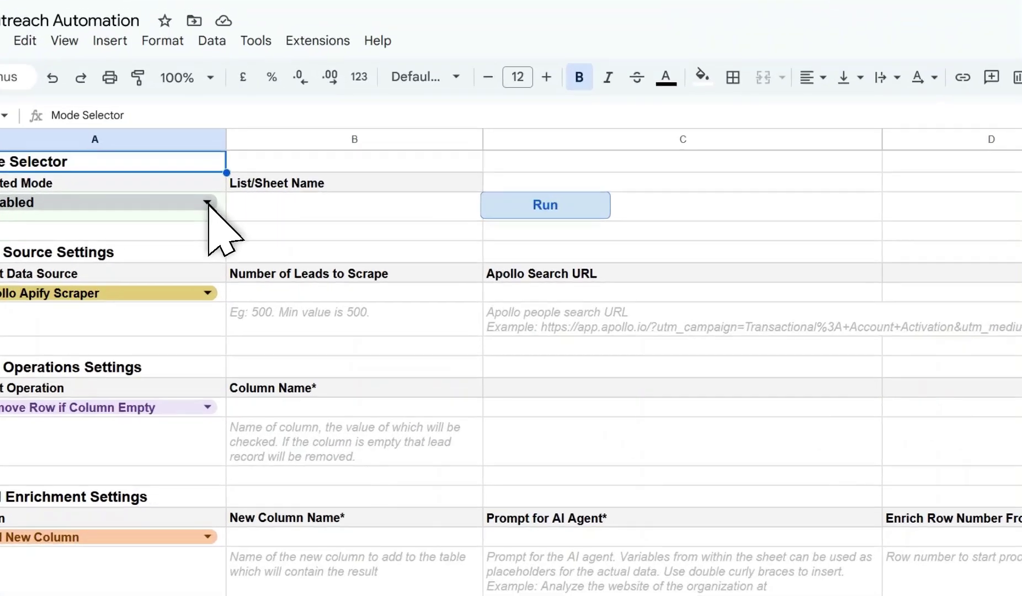
pyautogui.click(208, 202)
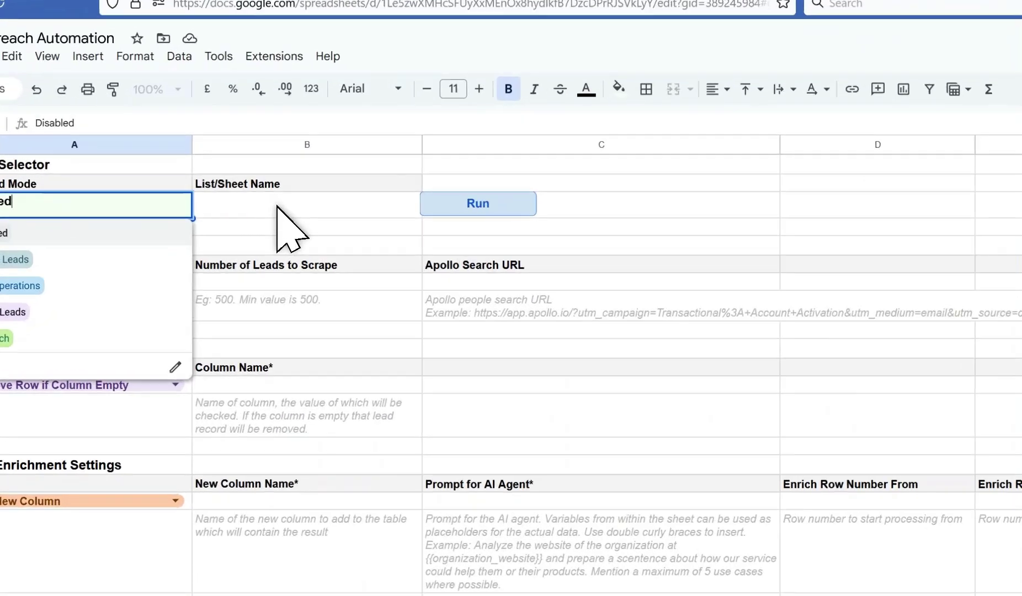
pyautogui.click(281, 205)
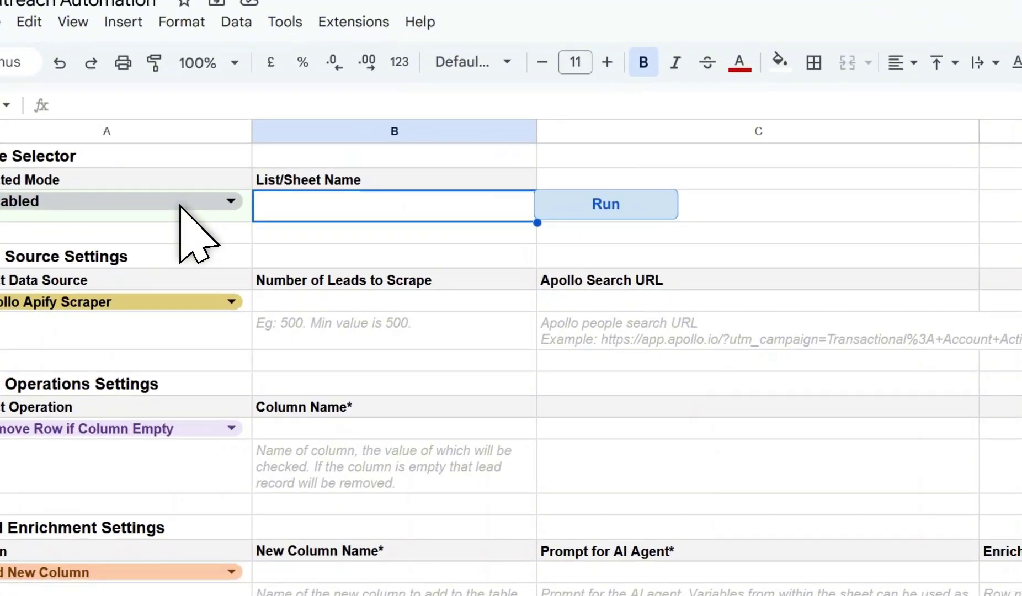
# Set Selected Mode to Scrape Leads and keep Apollo Apify Scraper as data source.
pyautogui.click(200, 203)
pyautogui.click(106, 224)
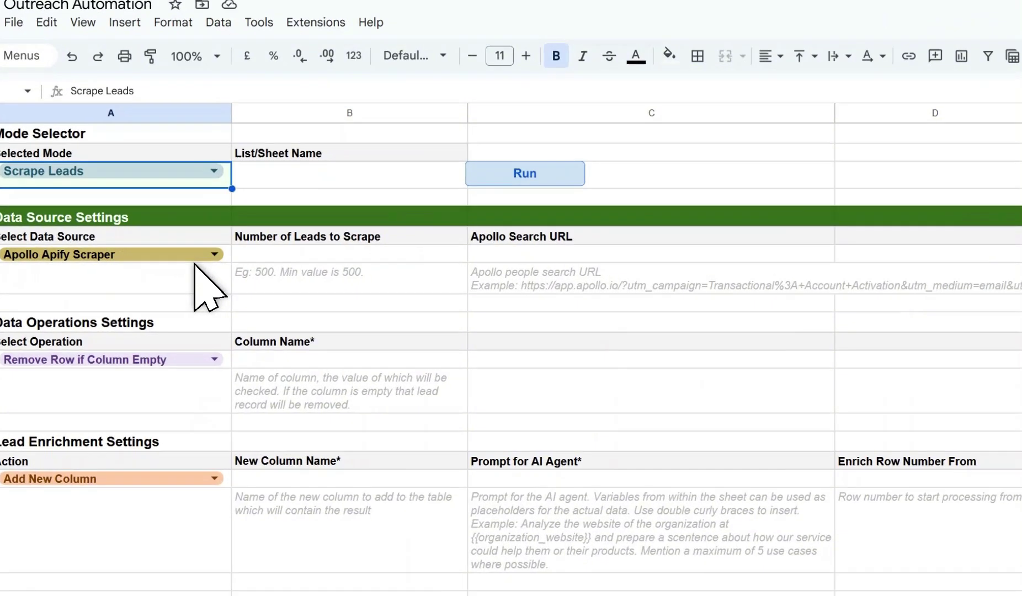
pyautogui.click(199, 257)
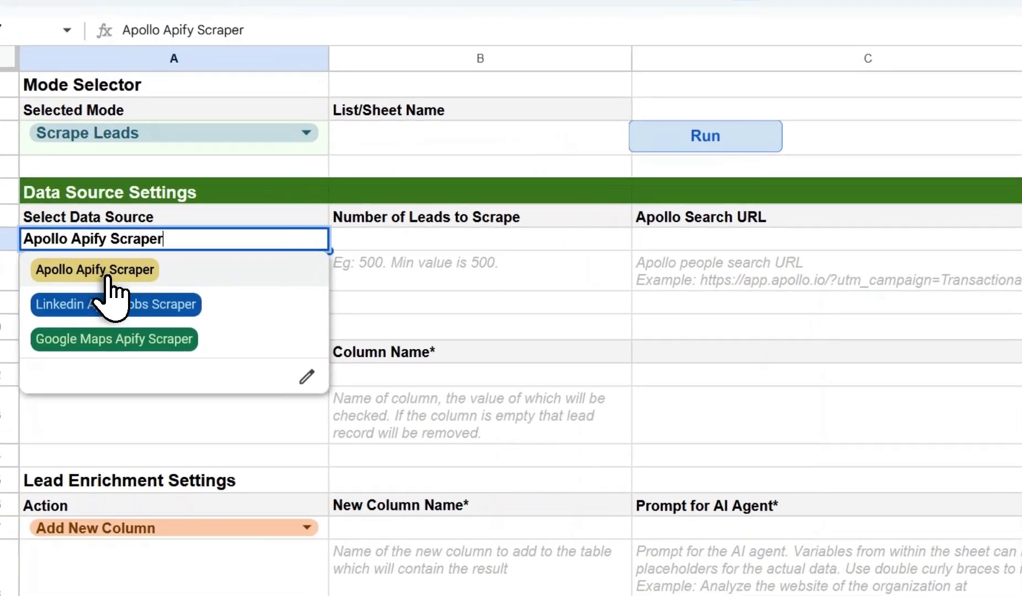
pyautogui.click(104, 271)
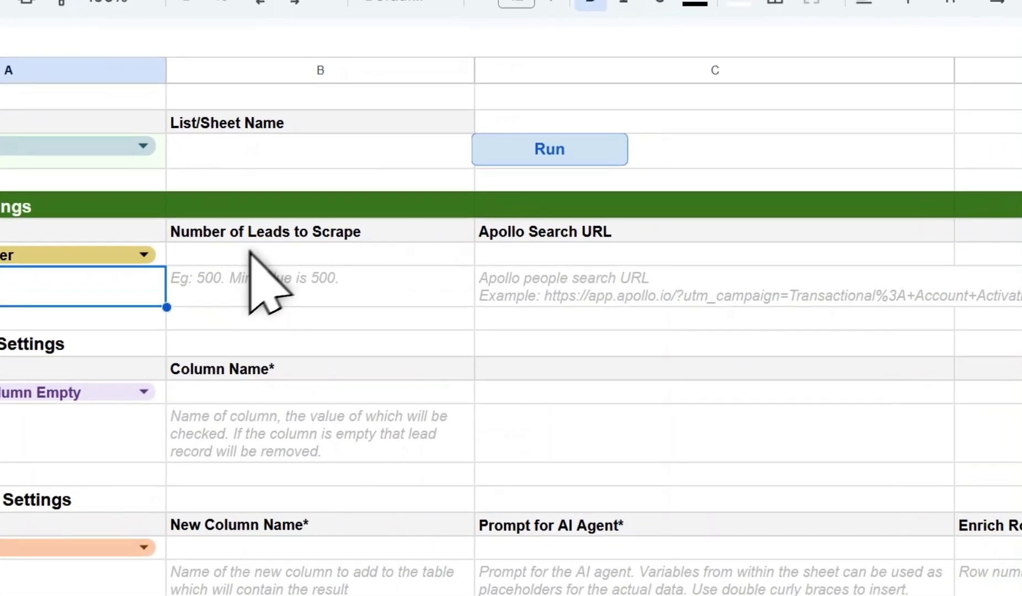
# Enter 500 in B7 as the Number of Leads to Scrape.
pyautogui.click(474, 222)
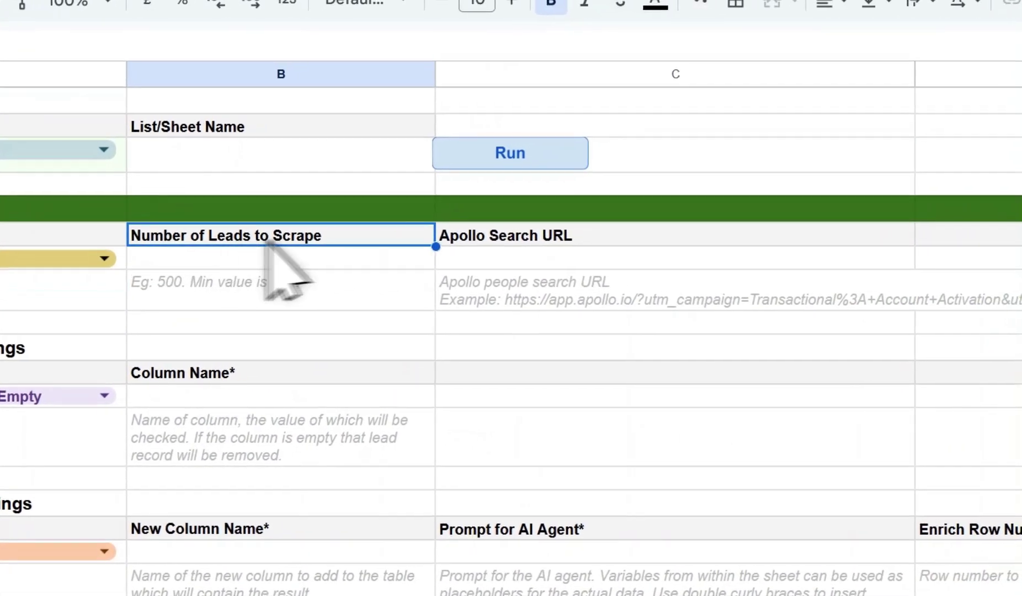
pyautogui.click(704, 220)
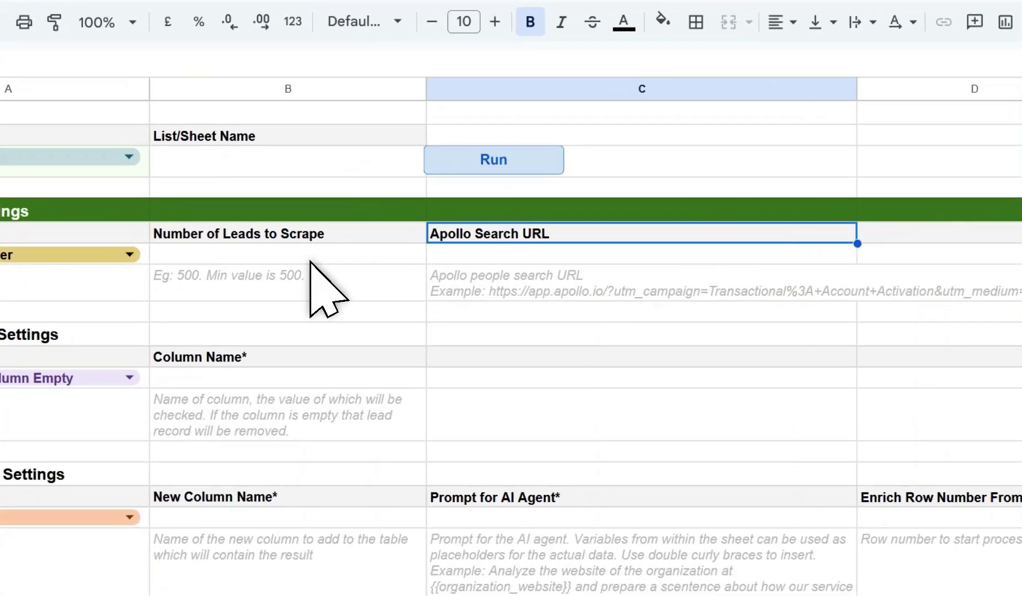
pyautogui.click(312, 258)
pyautogui.write('50')
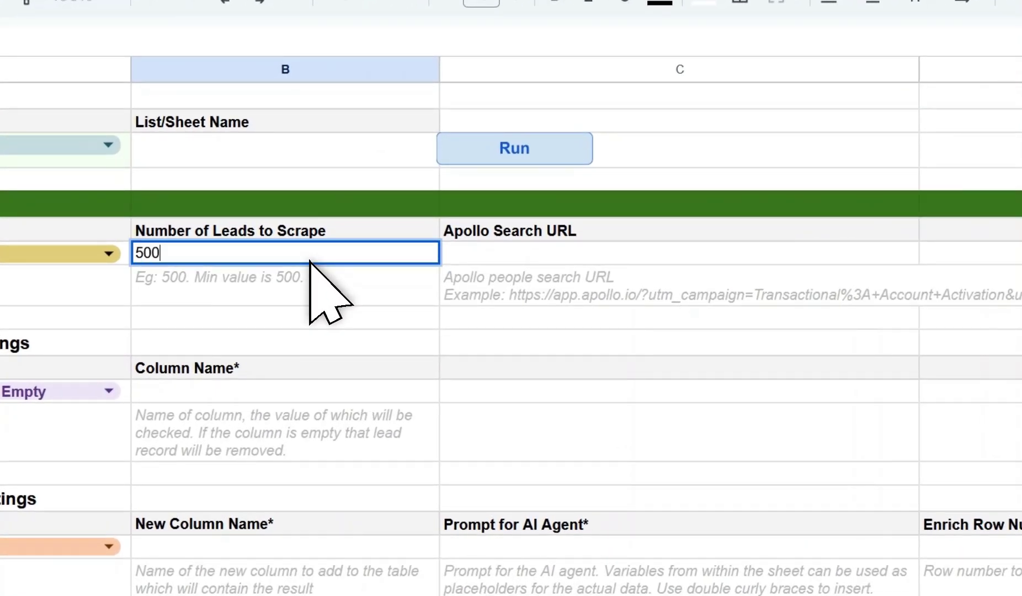
pyautogui.write('0')
pyautogui.click(300, 318)
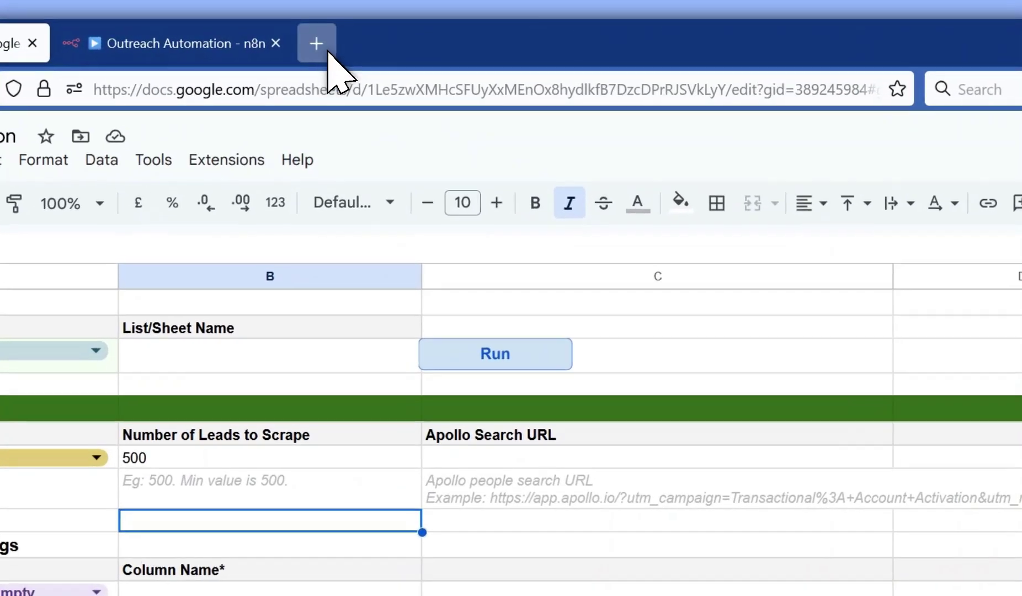
# Load Apollo in a new tab, sign in, and go to the People search.
pyautogui.click(322, 12)
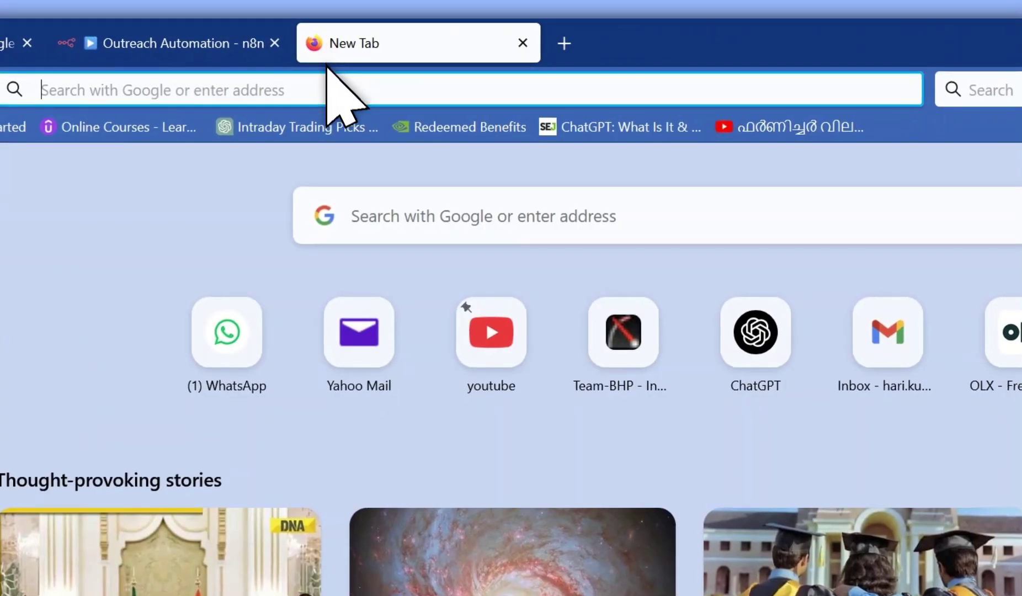
pyautogui.write('apollo')
pyautogui.press('Return')
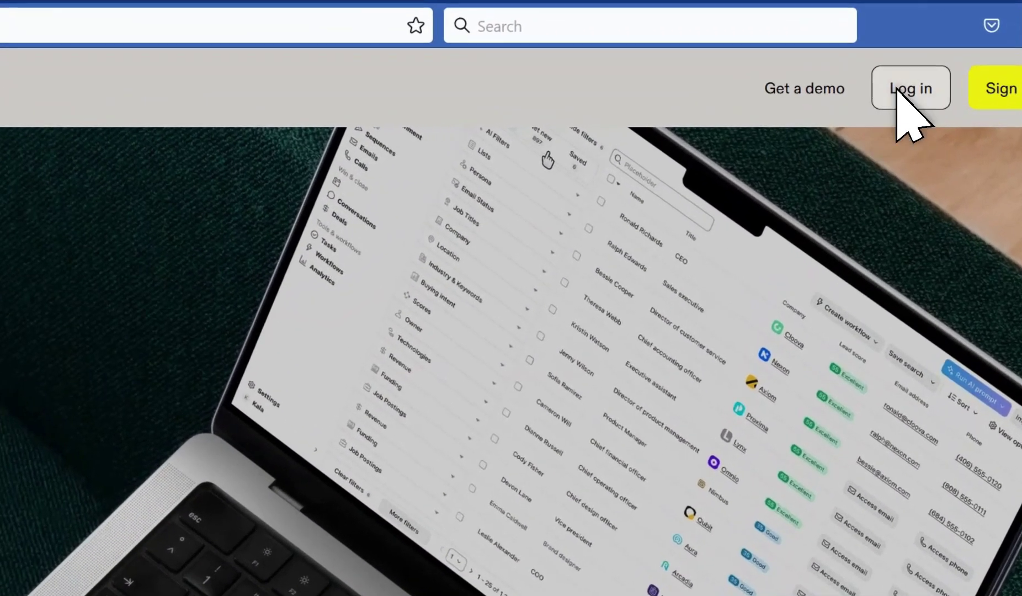
pyautogui.click(867, 100)
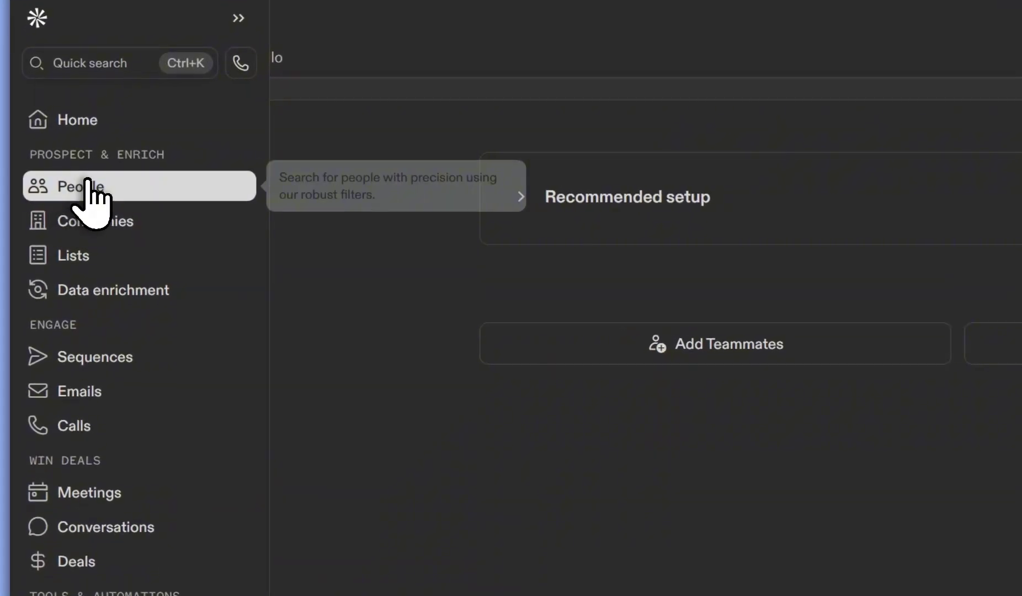
pyautogui.click(59, 182)
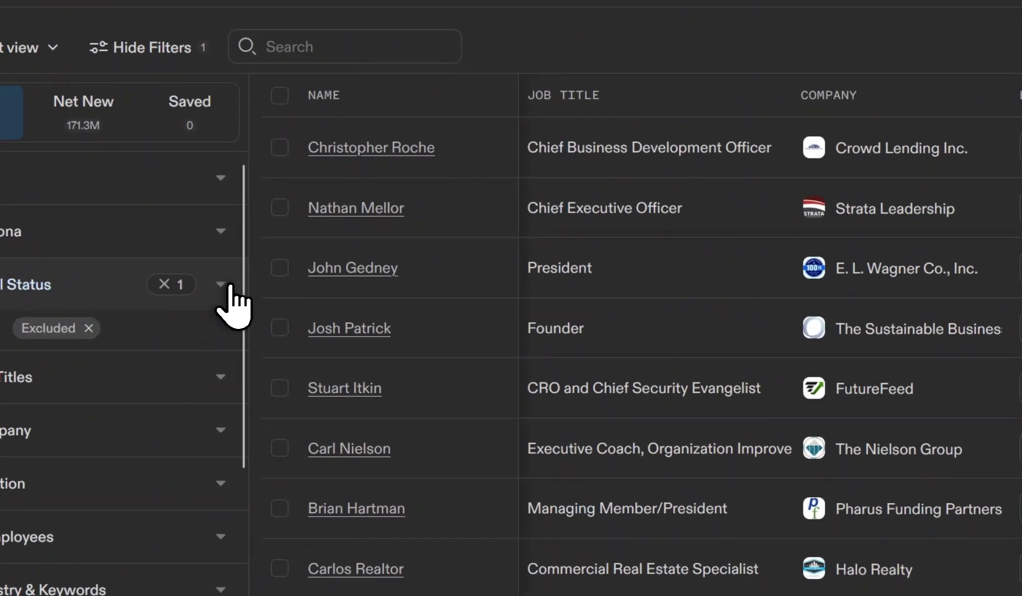
# Filter Apollo people to Verified email status only.
pyautogui.click(227, 284)
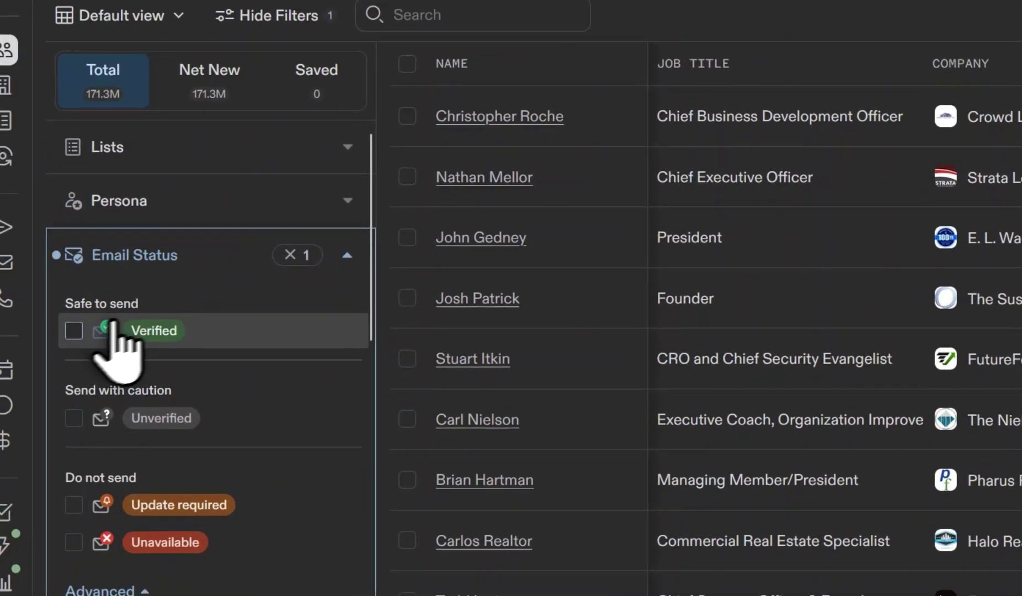
pyautogui.click(122, 320)
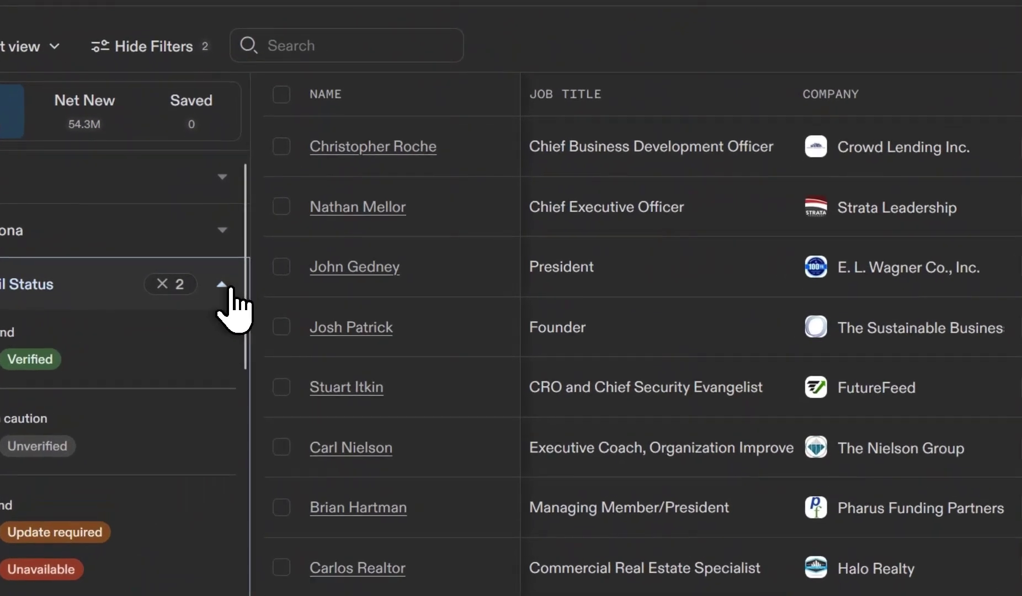
pyautogui.click(231, 289)
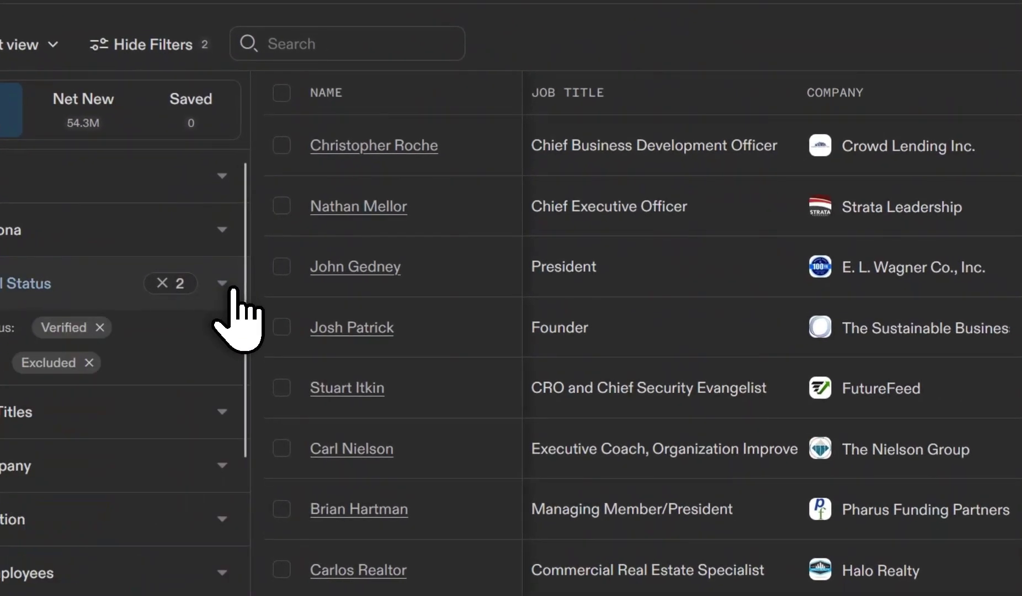
# Add ceo and founder as Job Titles filters.
pyautogui.click(226, 418)
pyautogui.scroll(-2, 228, 422)
pyautogui.click(76, 367)
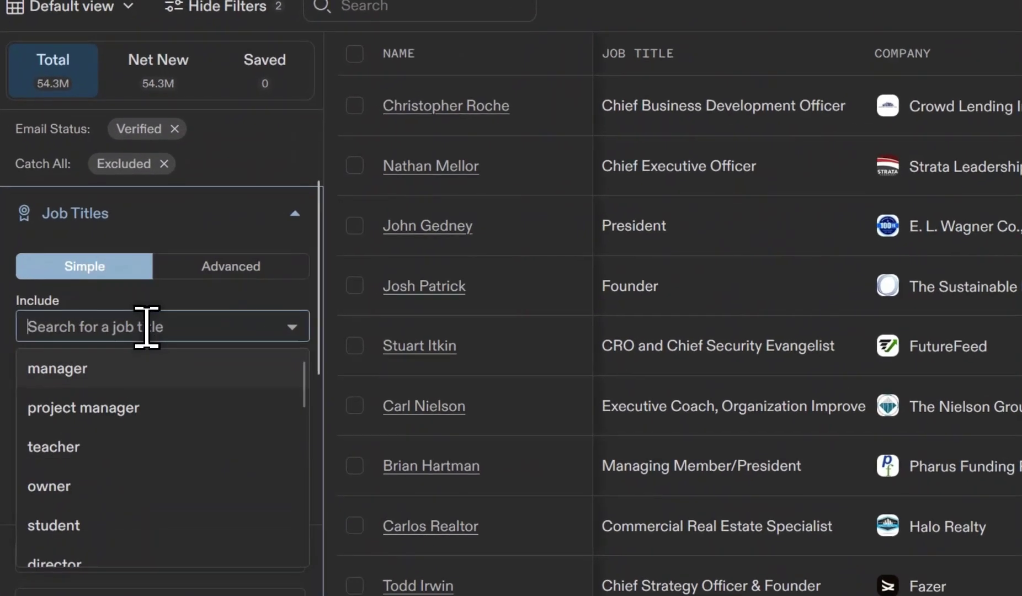
pyautogui.write('ceo')
pyautogui.click(119, 369)
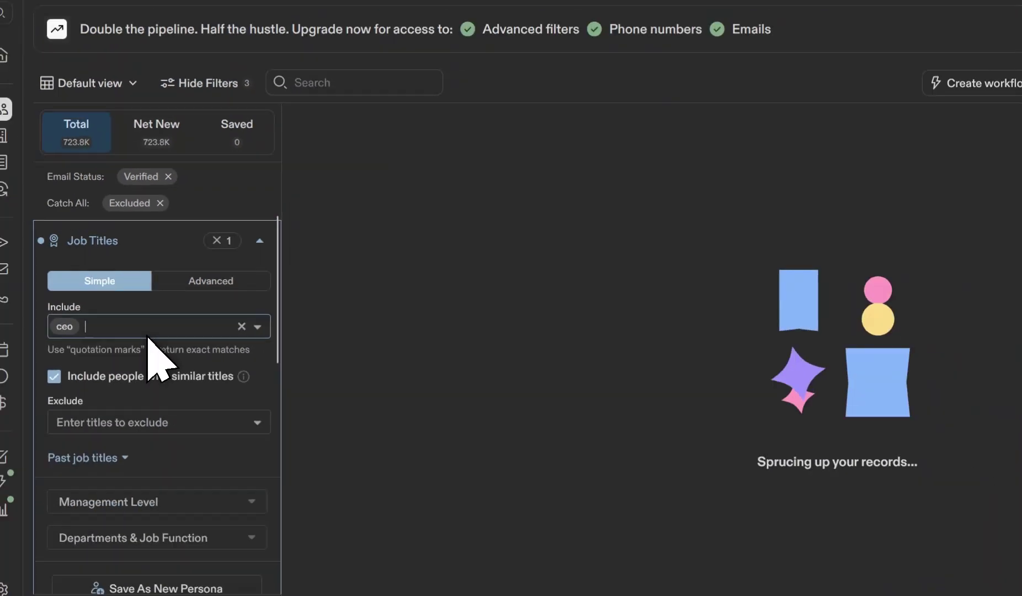
pyautogui.write('founder')
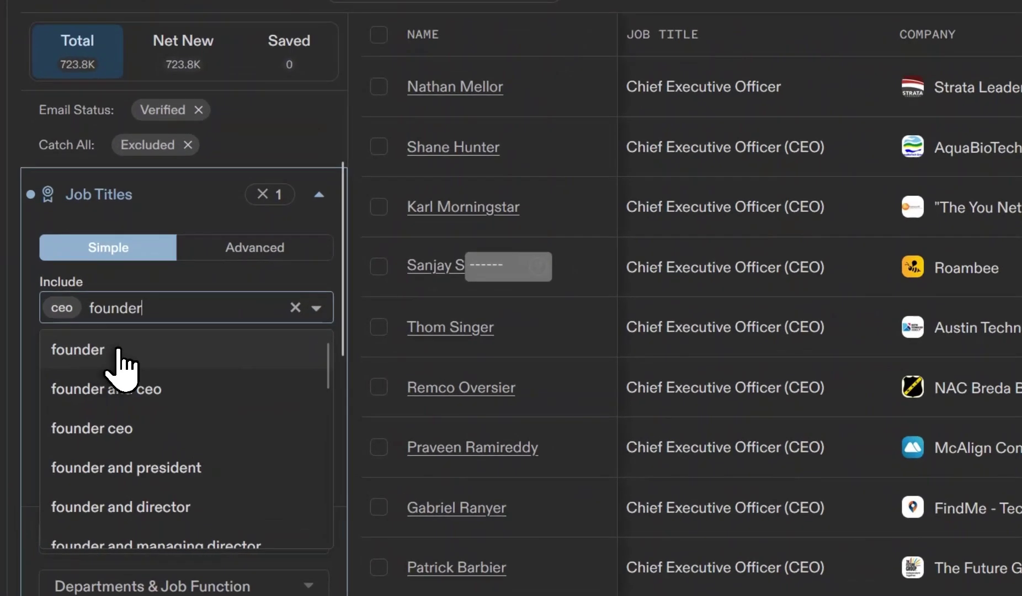
pyautogui.click(126, 350)
pyautogui.click(320, 192)
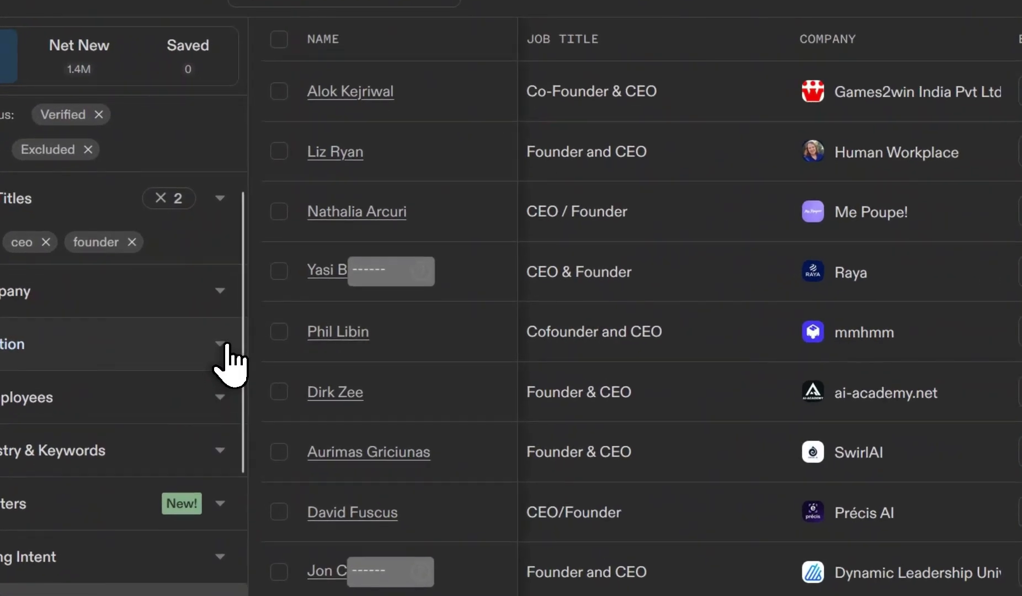
# Filter locations to New York, California, Texas and Florida, US.
pyautogui.click(229, 344)
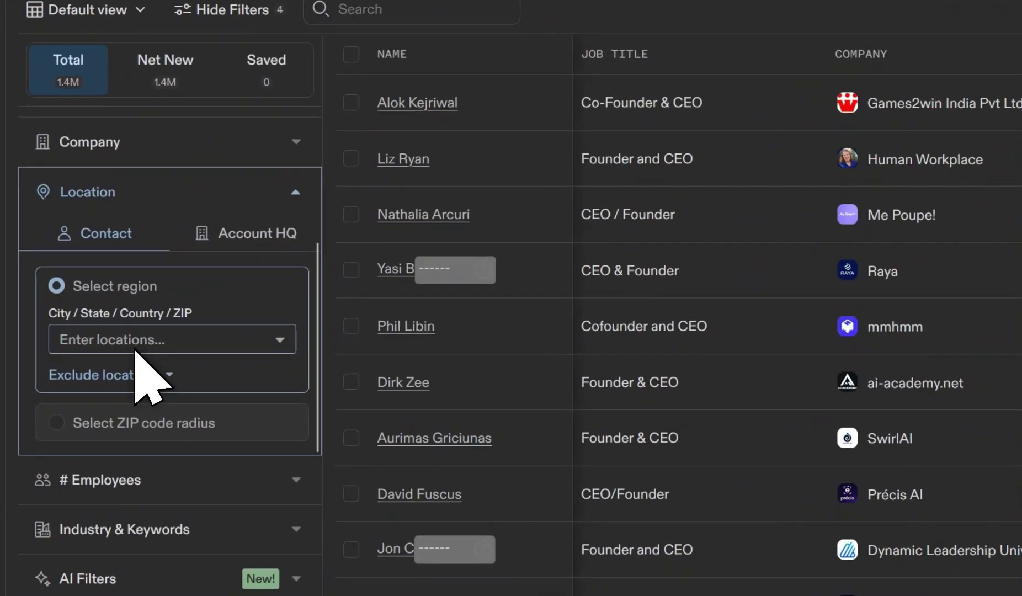
pyautogui.click(139, 340)
pyautogui.write('new')
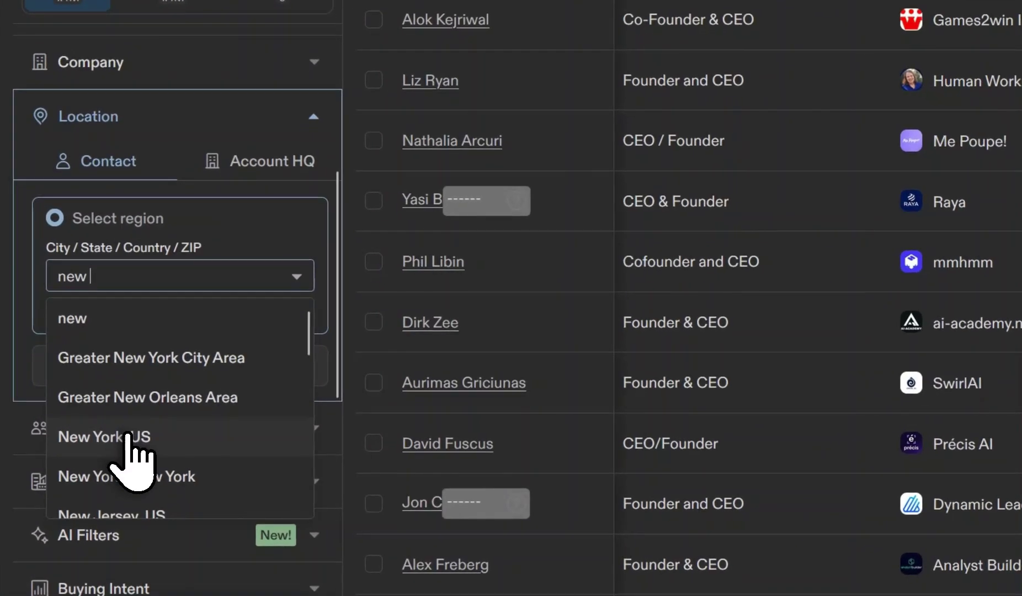
pyautogui.click(124, 424)
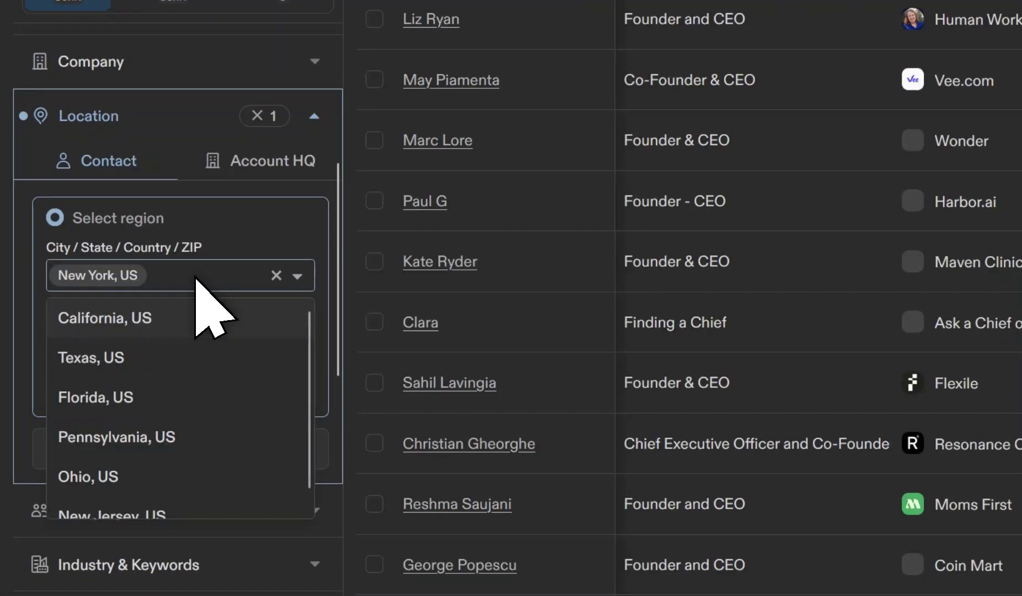
pyautogui.click(117, 317)
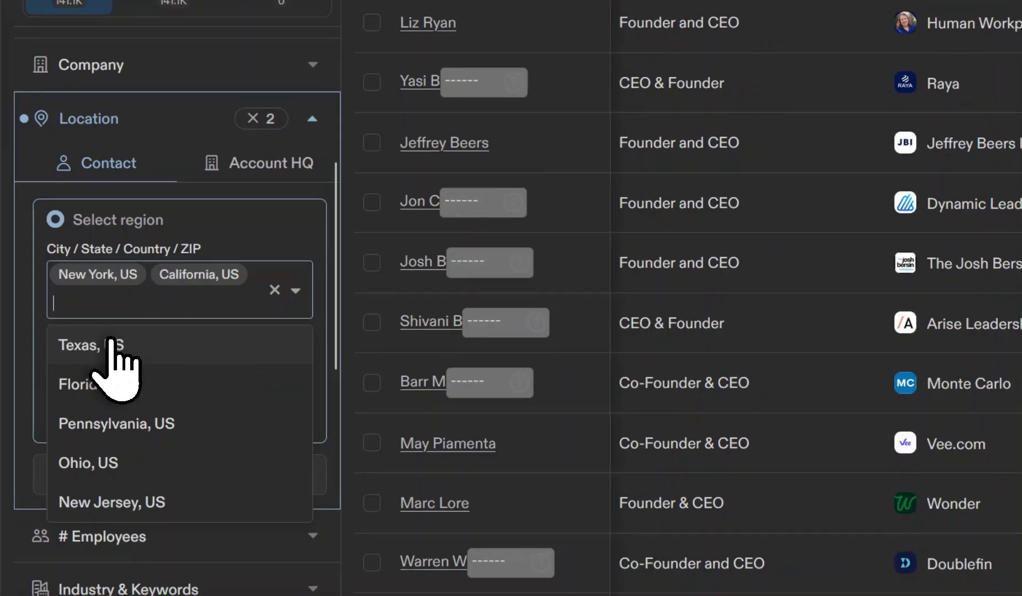
pyautogui.click(114, 331)
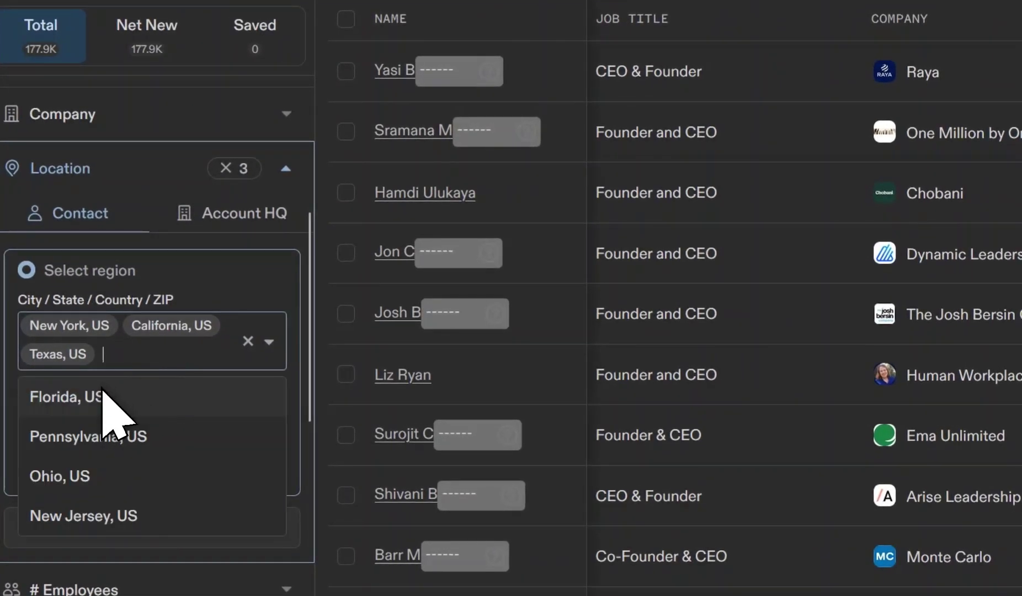
pyautogui.click(135, 377)
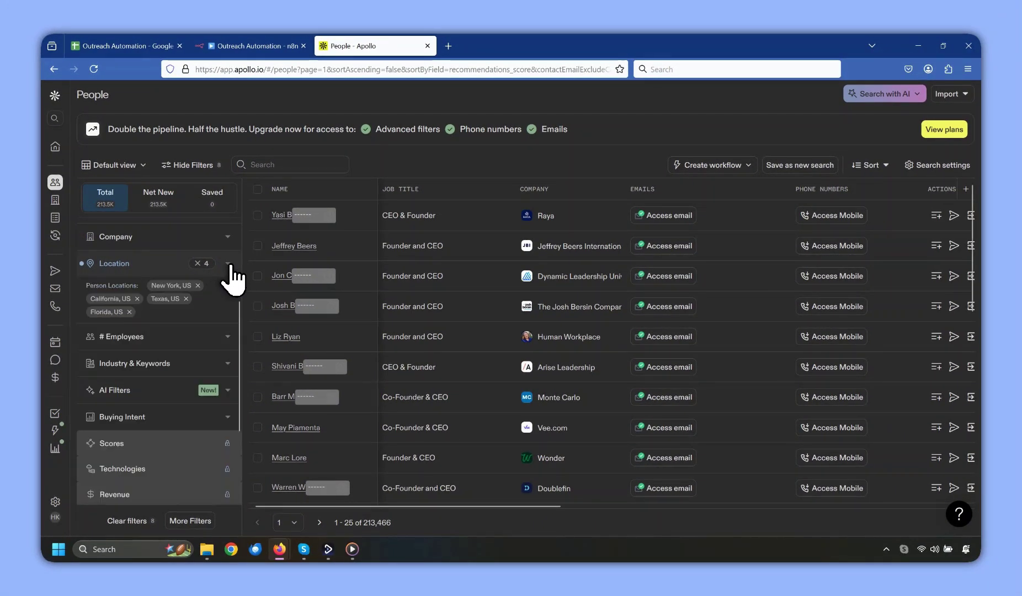
# Limit company size to 1-10, 11-20 and 21-50 employees.
pyautogui.click(209, 340)
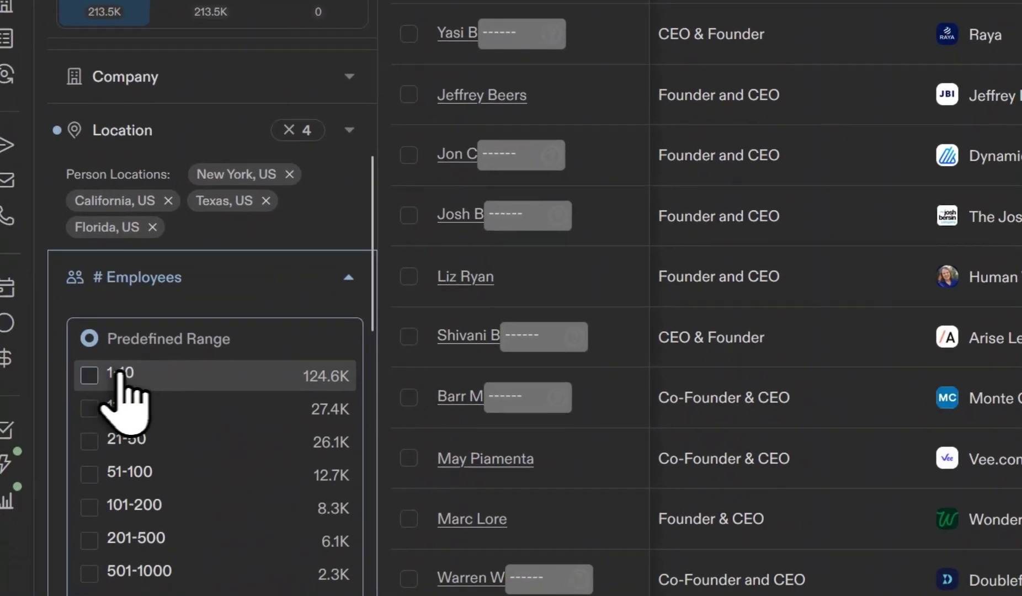
pyautogui.click(98, 387)
pyautogui.click(118, 395)
pyautogui.click(119, 425)
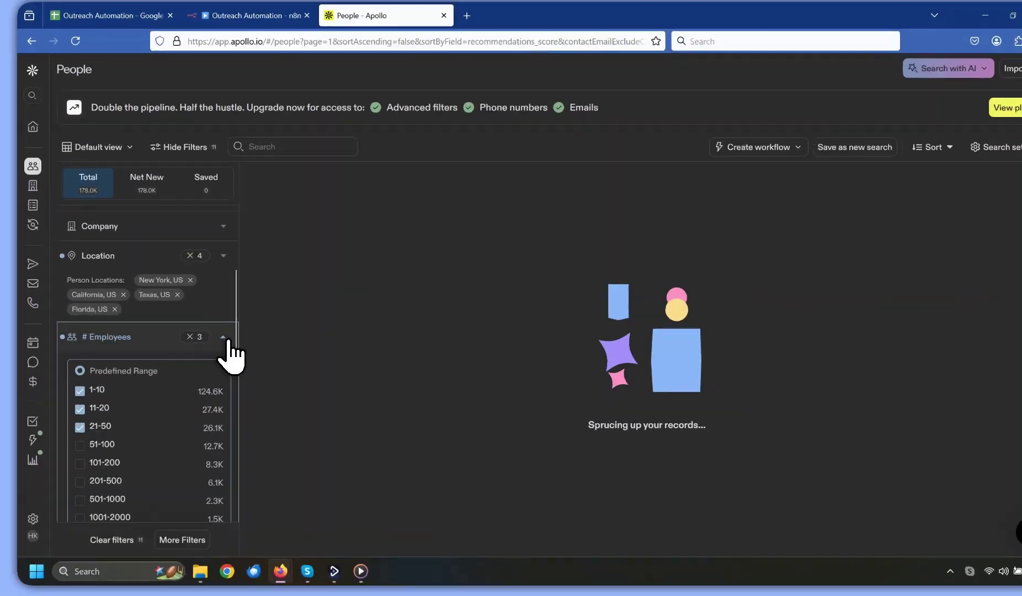
pyautogui.click(224, 337)
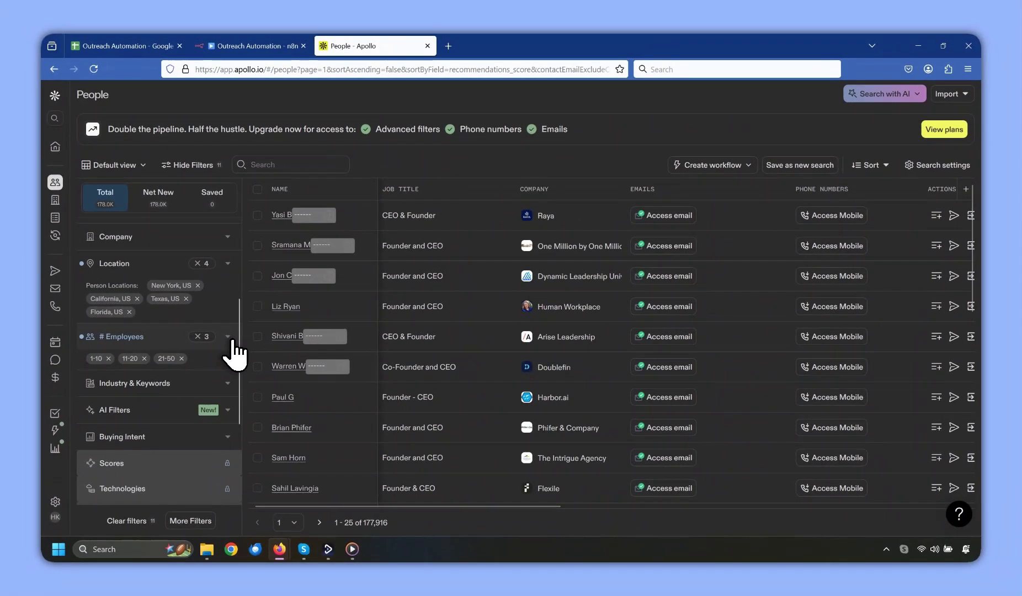
# Add design and marketing & advertising industries plus the keyword 'creative agency'.
pyautogui.click(224, 303)
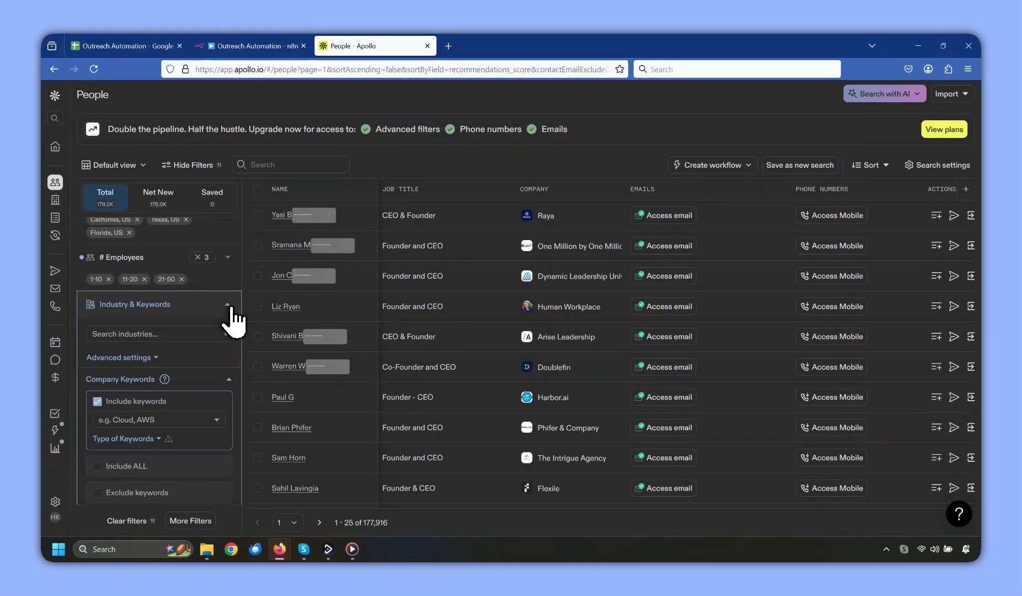
pyautogui.click(229, 334)
pyautogui.scroll(-5, 221, 386)
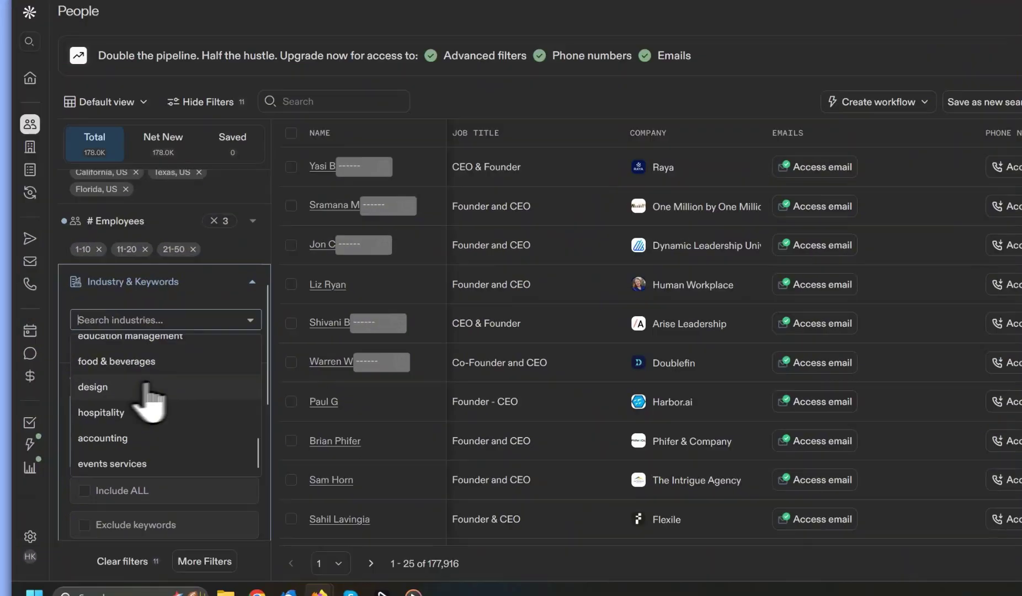
pyautogui.click(148, 386)
pyautogui.click(250, 320)
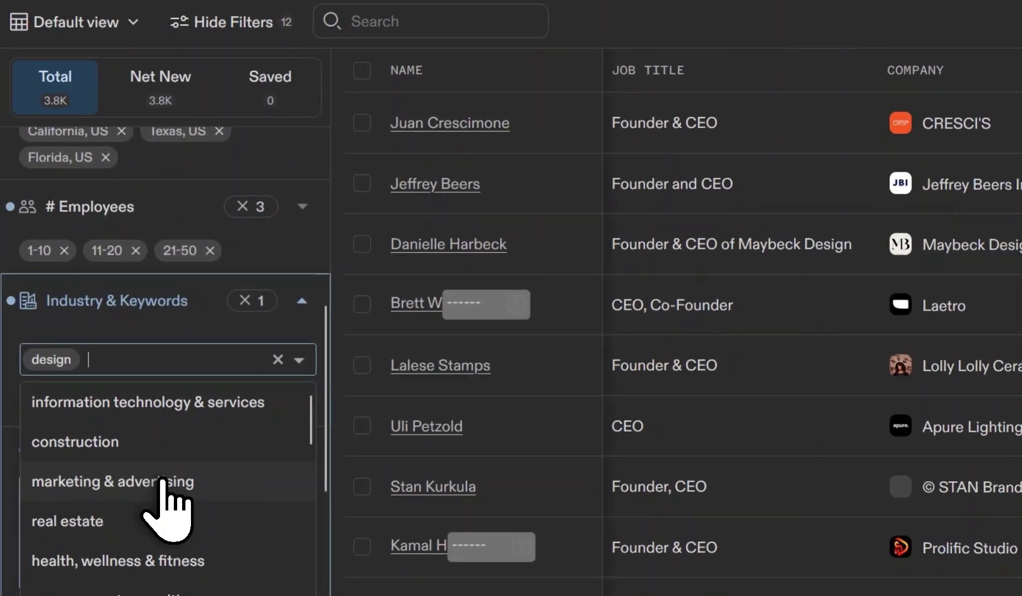
pyautogui.click(162, 481)
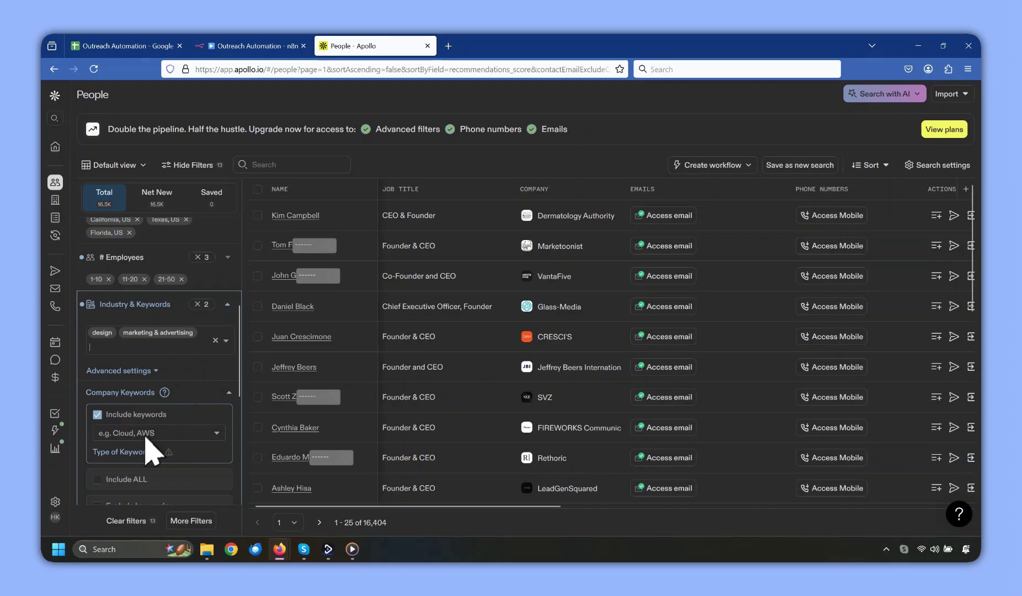
pyautogui.click(146, 434)
pyautogui.write('c')
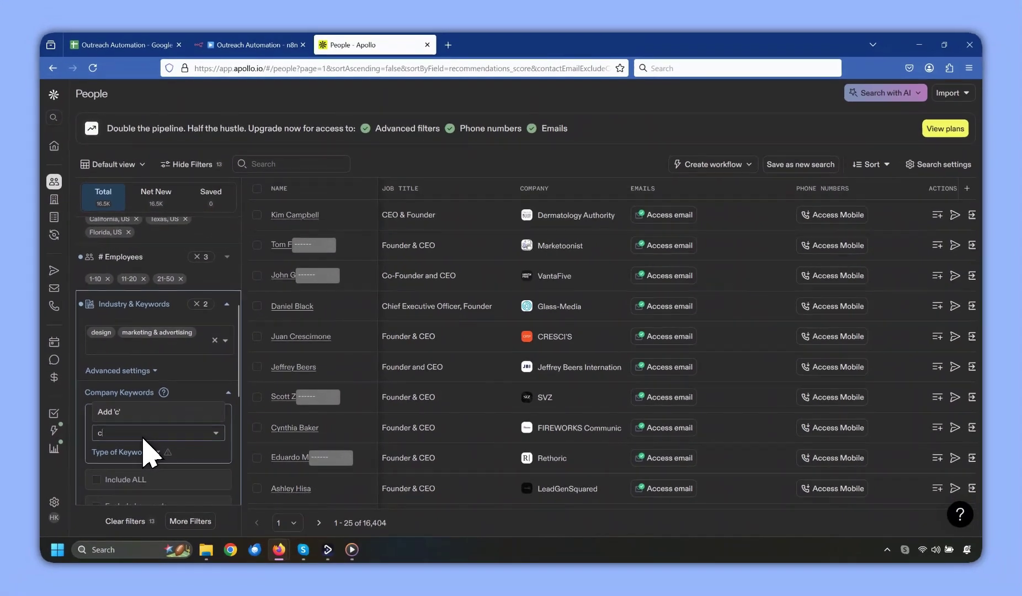
pyautogui.write('reative agency')
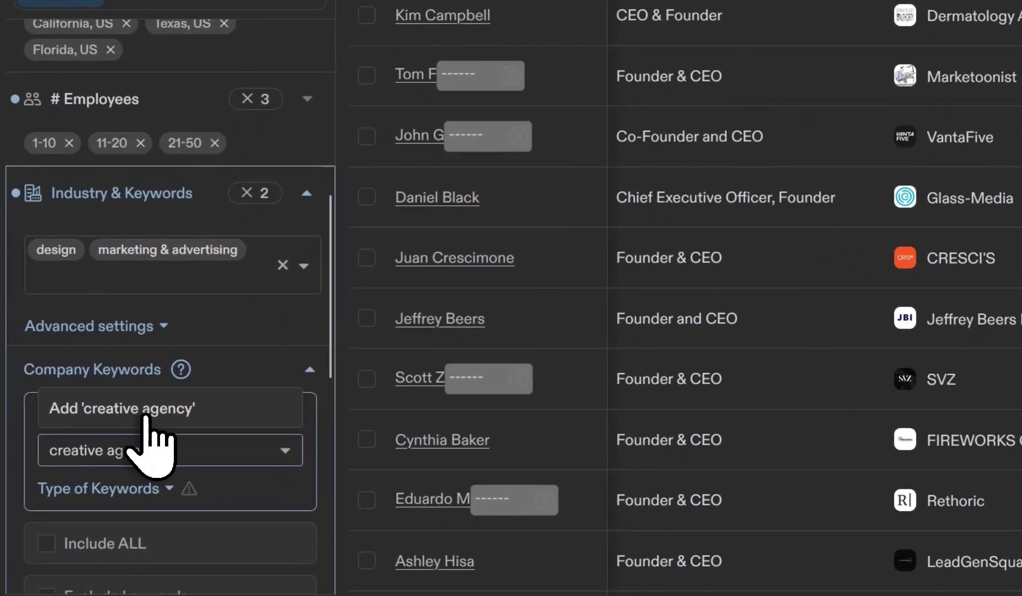
pyautogui.press('Return')
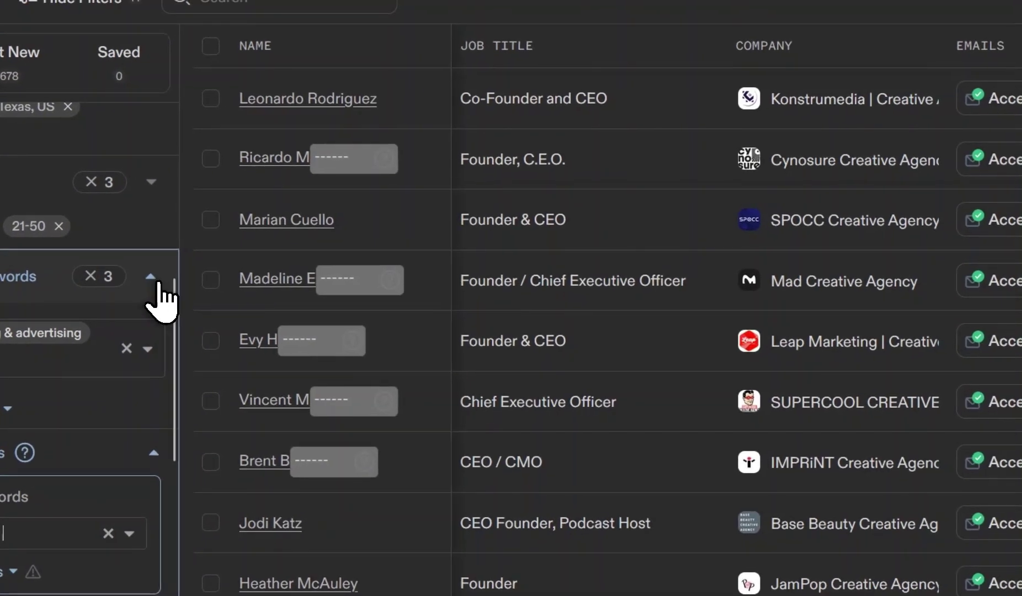
pyautogui.click(174, 264)
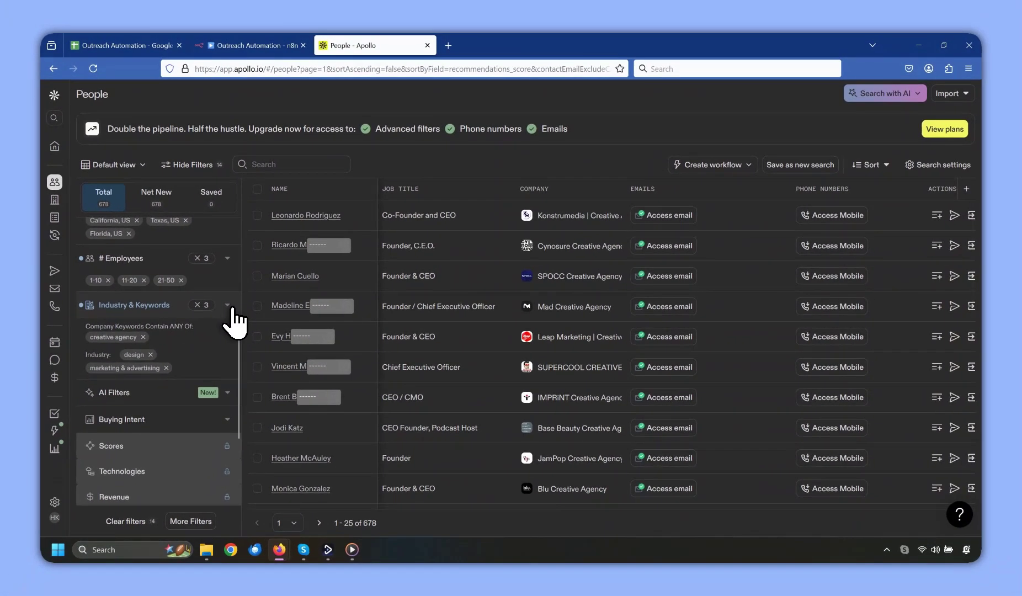
# Copy the filtered search URL and return to the Outreach Automation spreadsheet.
pyautogui.scroll(3, 212, 319)
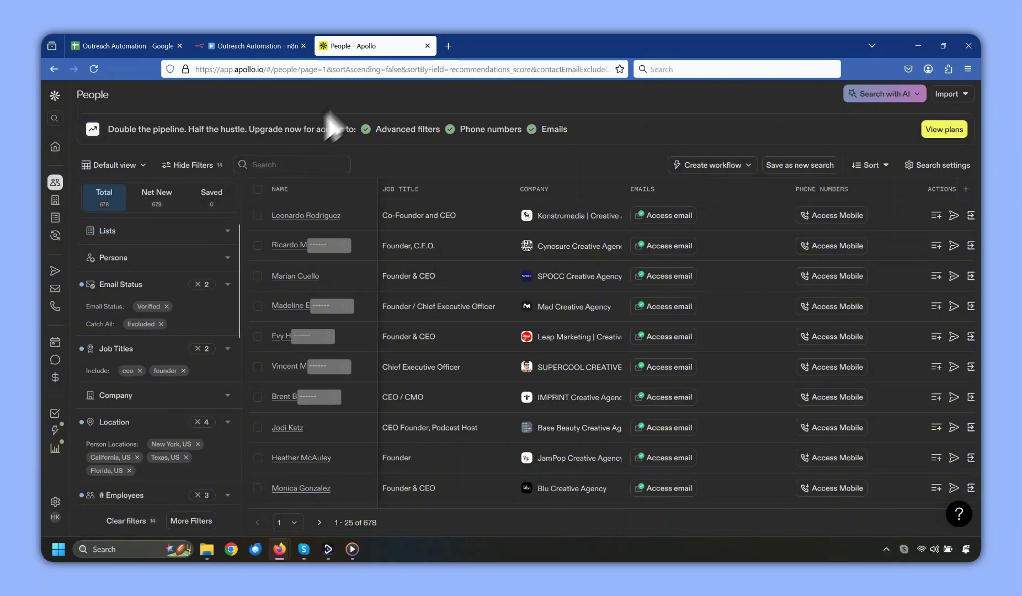
pyautogui.click(362, 69)
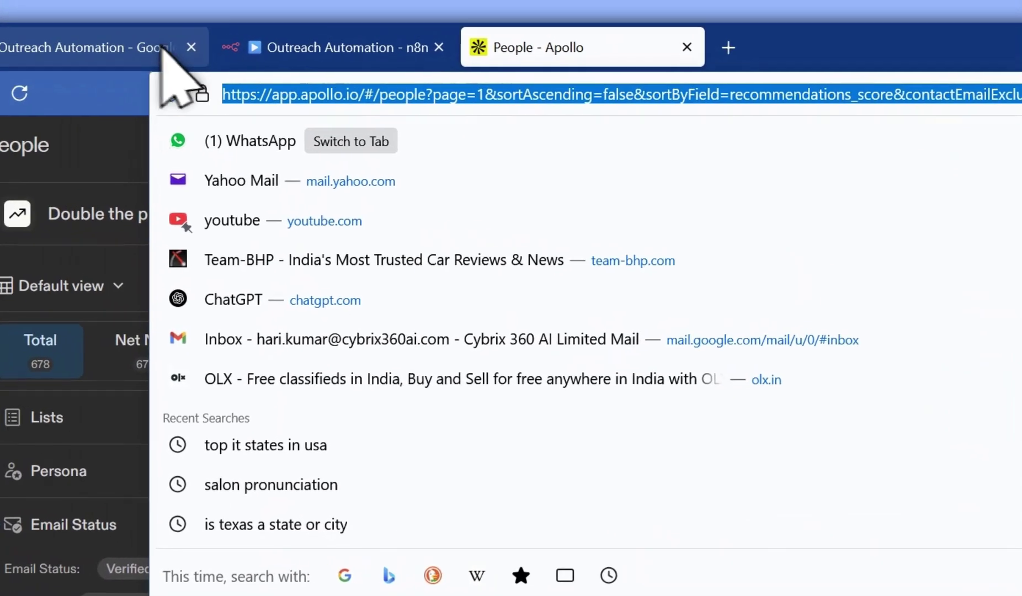
pyautogui.click(165, 44)
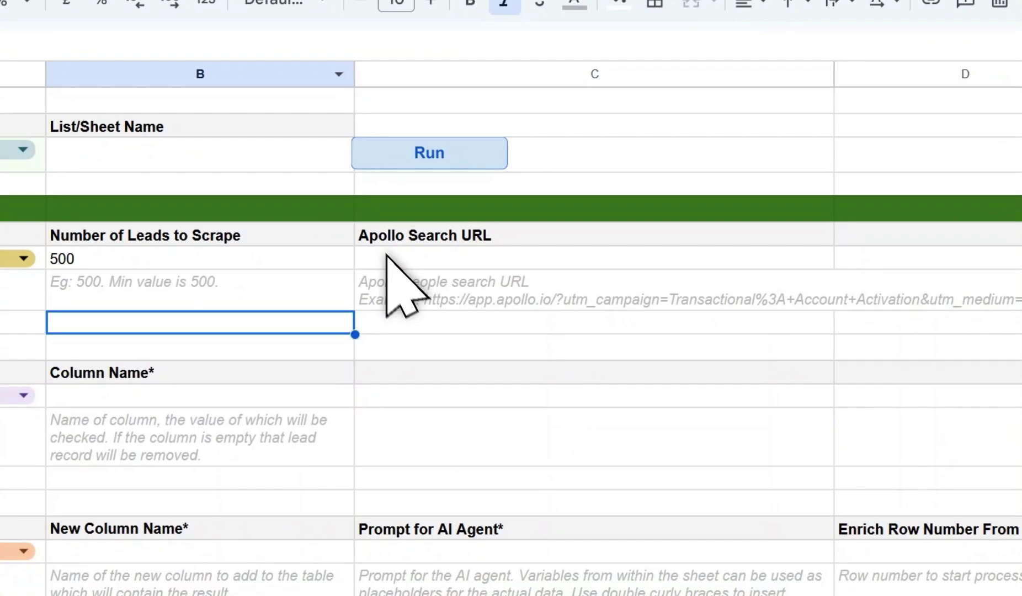
# Paste the Apollo search URL into C7 and name the list 'Creative Agency Owners | US'.
pyautogui.click(386, 257)
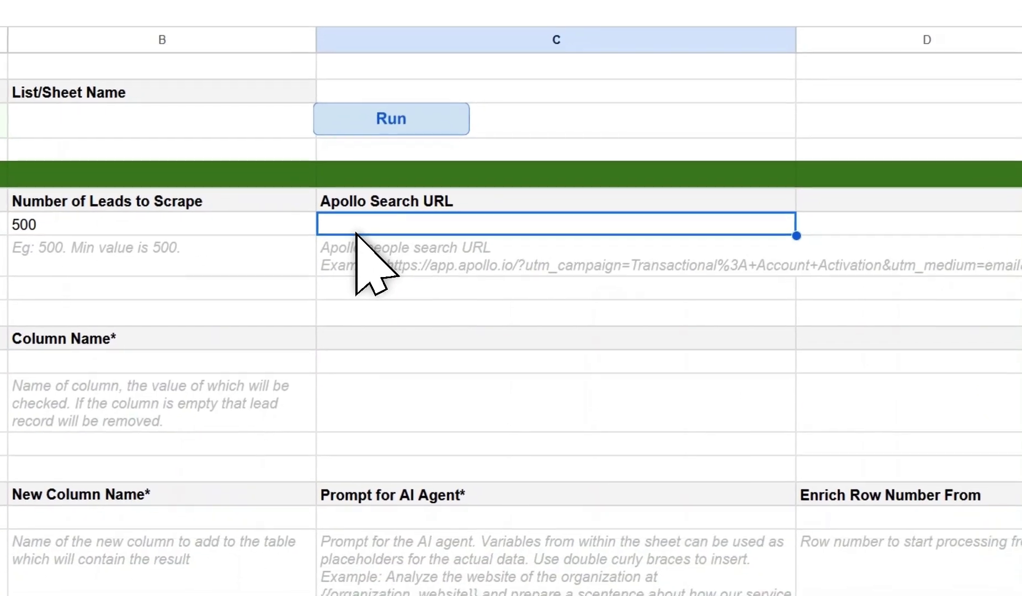
pyautogui.hotkey('ctrl', 'v')
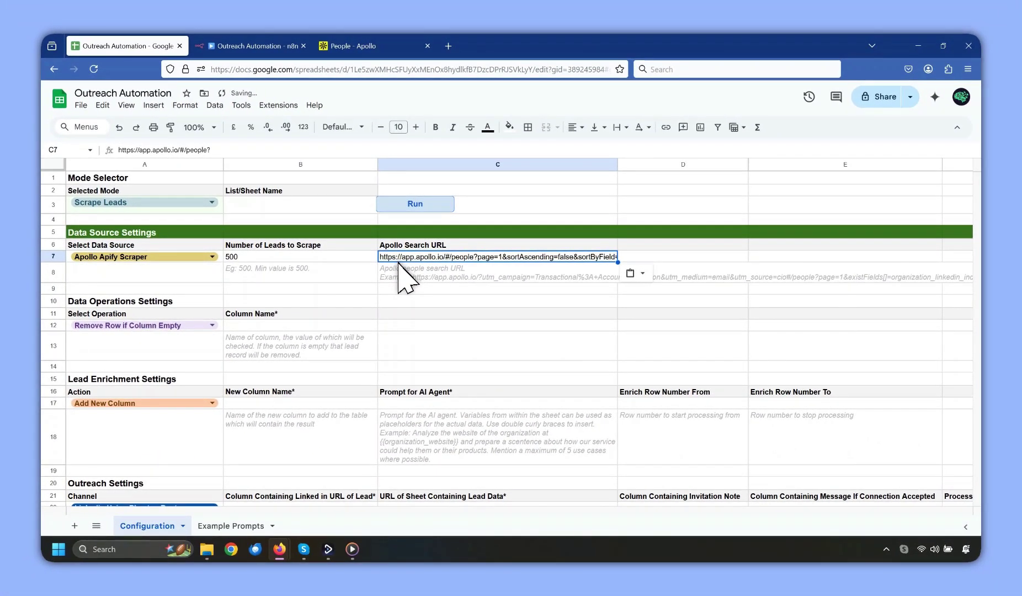
pyautogui.click(268, 208)
pyautogui.write('Creative Agency Owners')
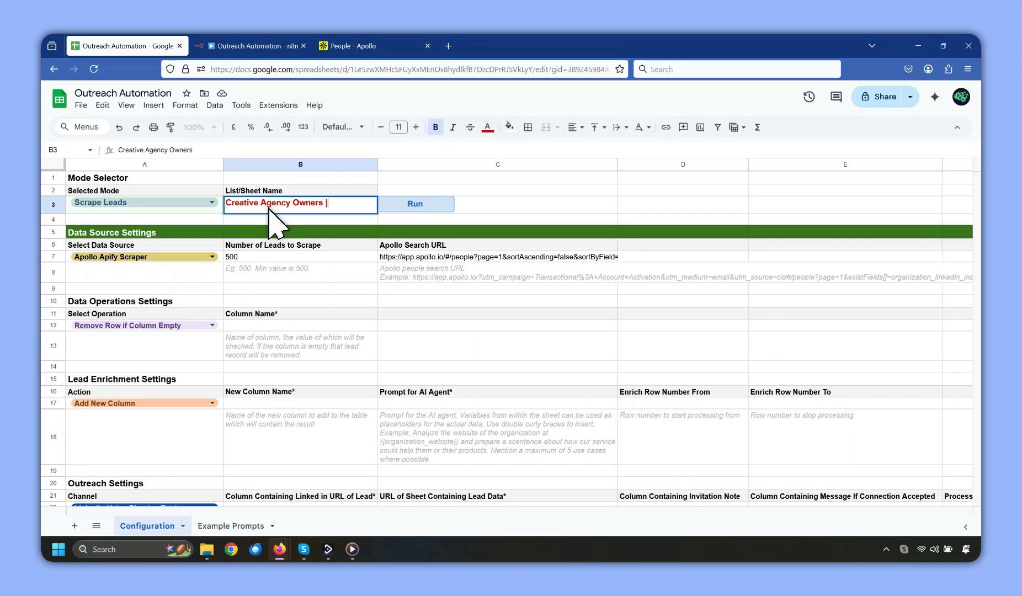
pyautogui.write(' | US')
pyautogui.click(474, 210)
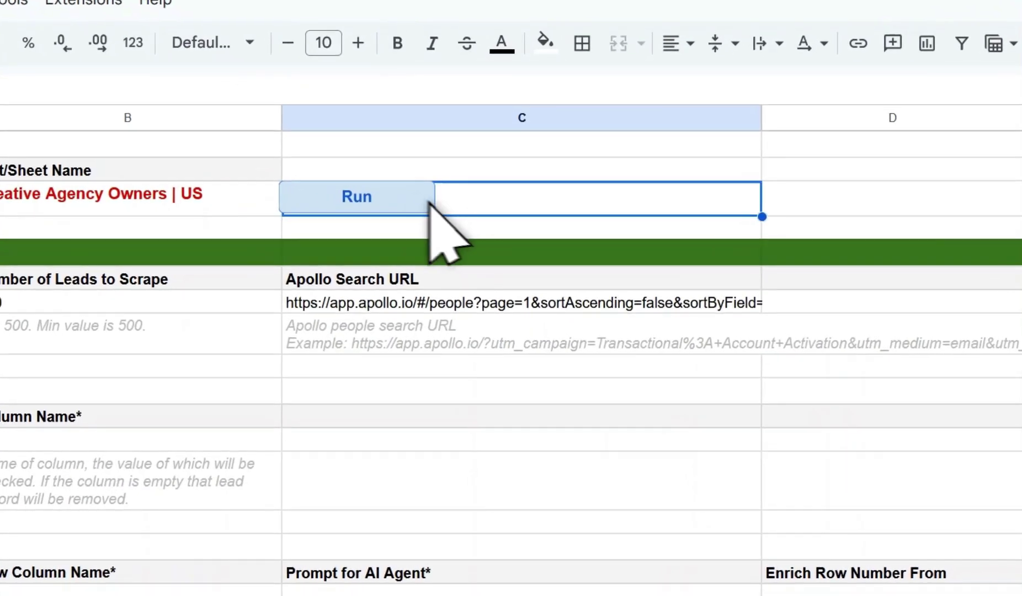
# Run the lead scraper, view the new Creative Agency Owners | US sheet, then return to Configuration.
pyautogui.click(395, 196)
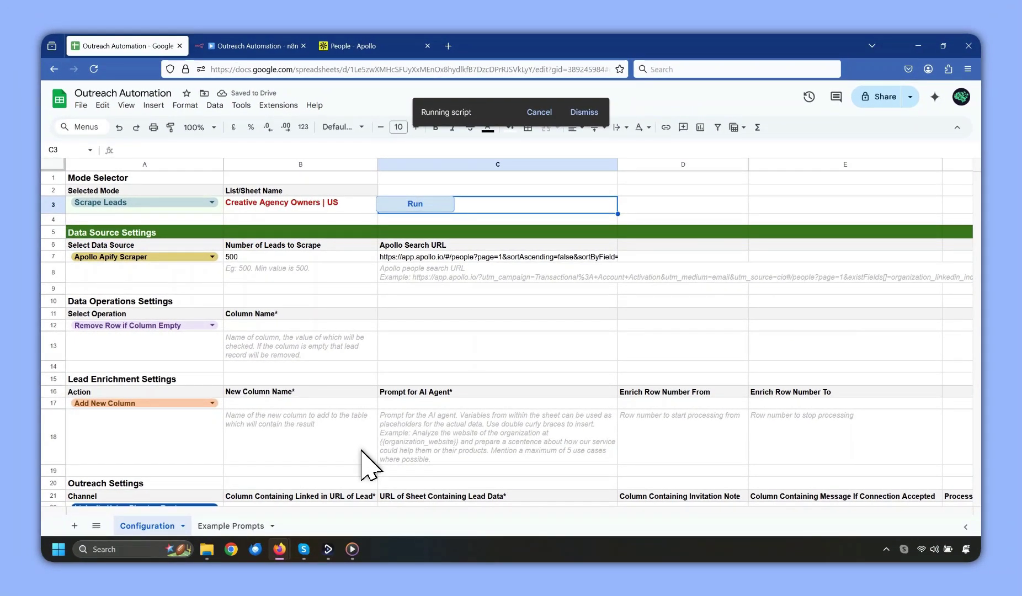
pyautogui.click(309, 527)
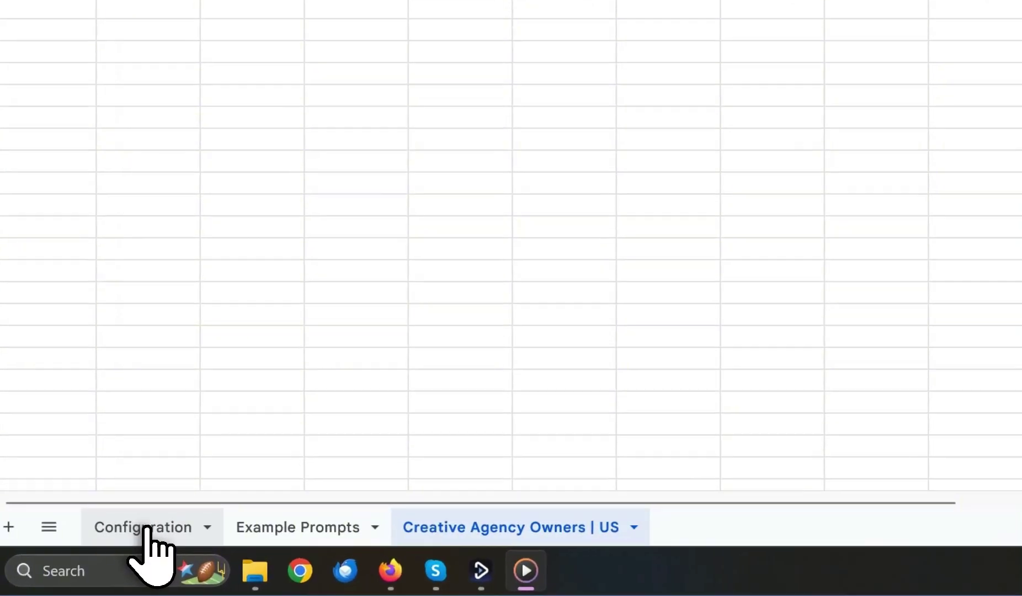
pyautogui.click(147, 526)
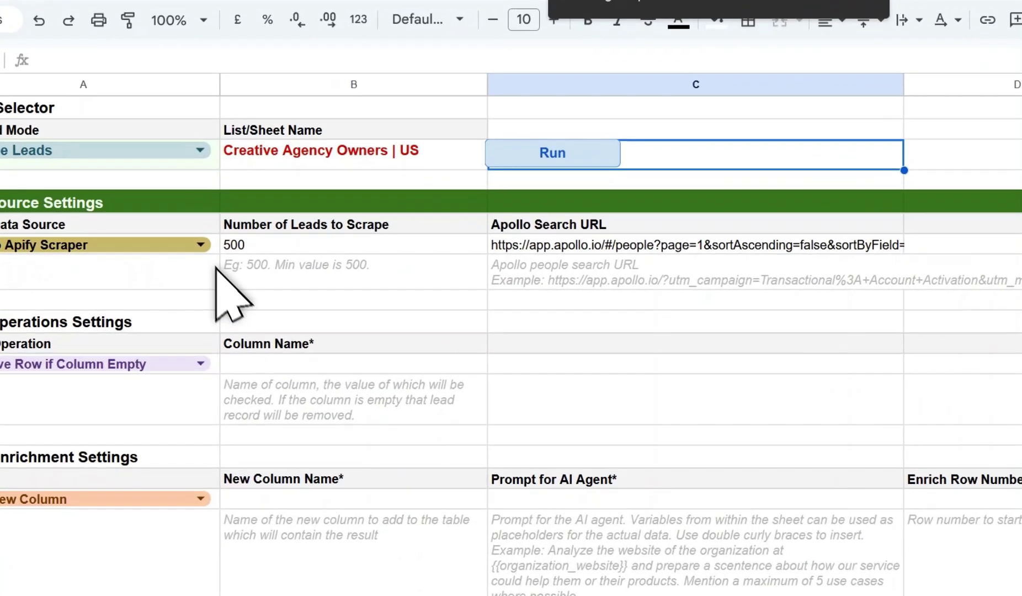
# Open the A7 Select Data Source dropdown to view the scraper options.
pyautogui.click(211, 256)
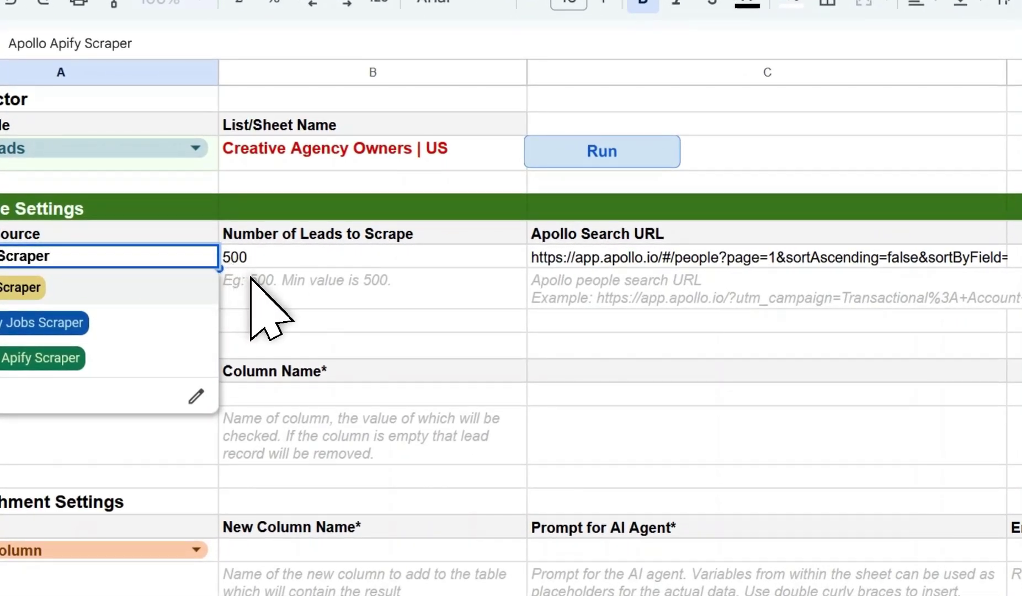
# Keep Apollo Apify Scraper, then narrow the email, C, linkedin_url and personal_email columns of the leads.
pyautogui.click(293, 292)
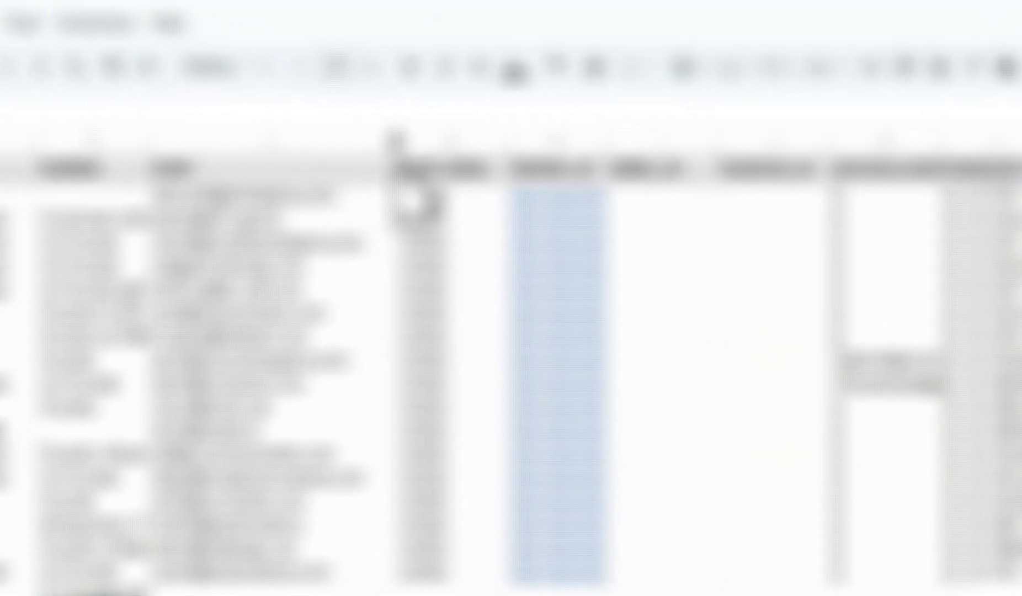
pyautogui.moveTo(575, 181); pyautogui.dragTo(400, 181)
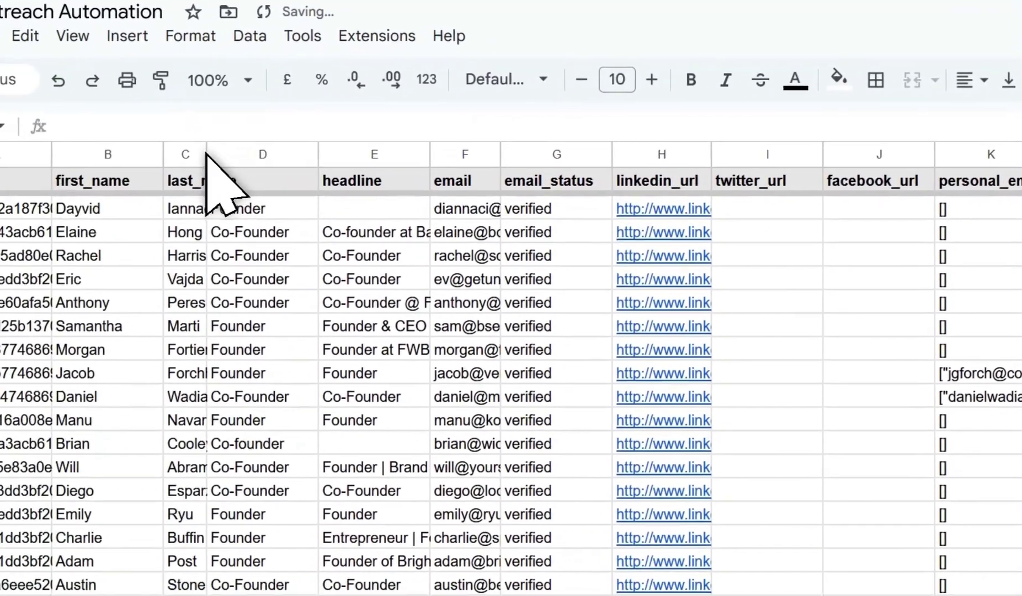
pyautogui.moveTo(62, 181); pyautogui.dragTo(55, 182)
pyautogui.moveTo(215, 157); pyautogui.dragTo(213, 157)
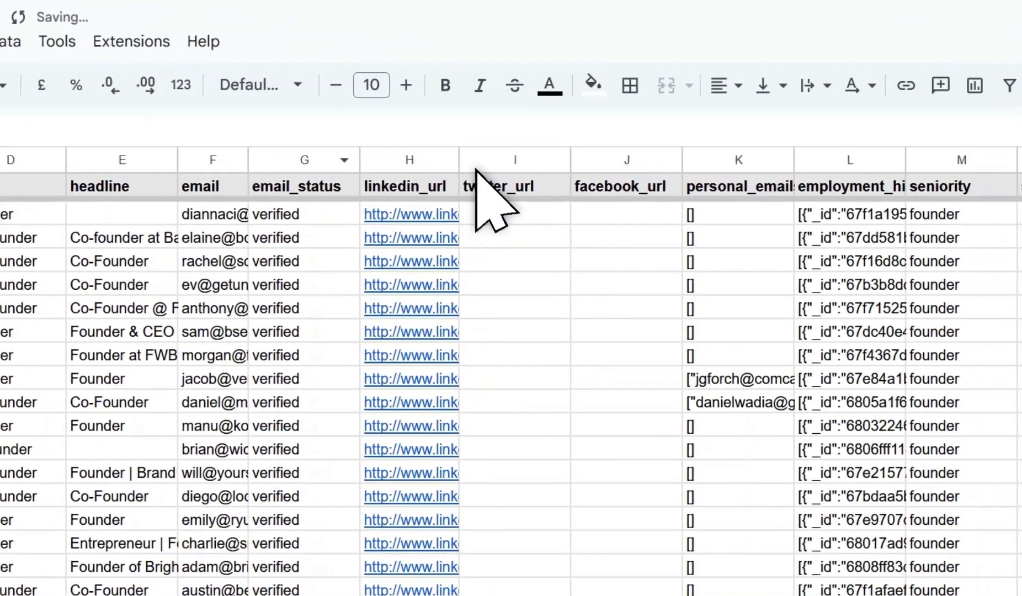
pyautogui.moveTo(456, 160); pyautogui.dragTo(448, 161)
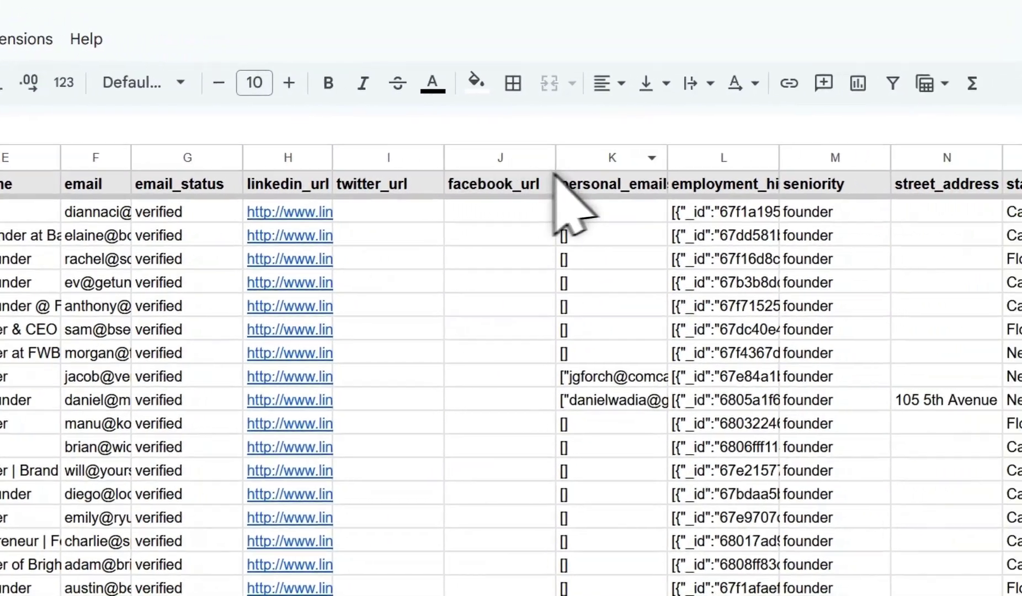
pyautogui.moveTo(667, 158); pyautogui.dragTo(639, 157)
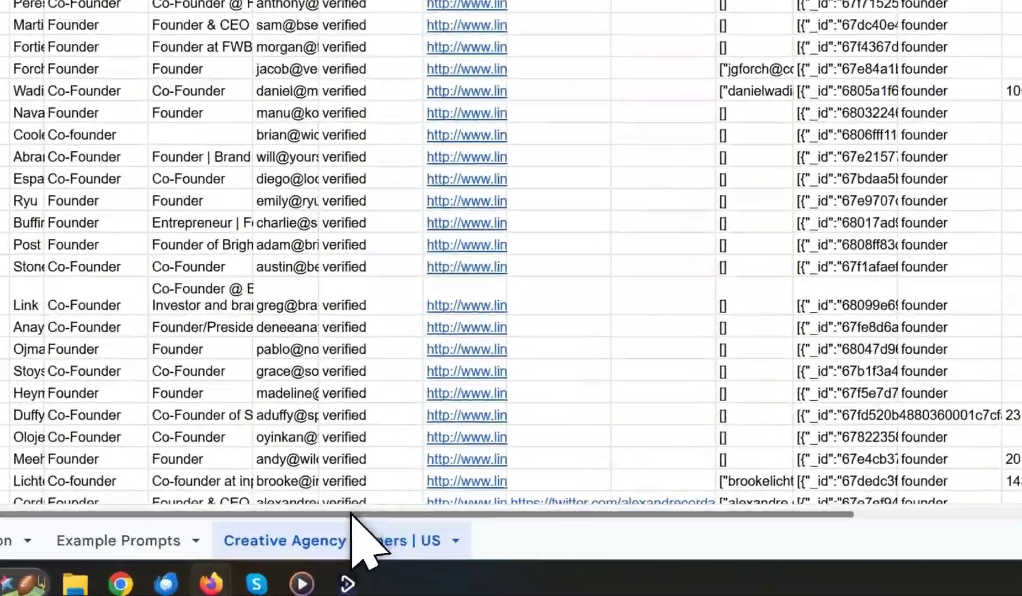
pyautogui.moveTo(354, 511); pyautogui.dragTo(680, 510)
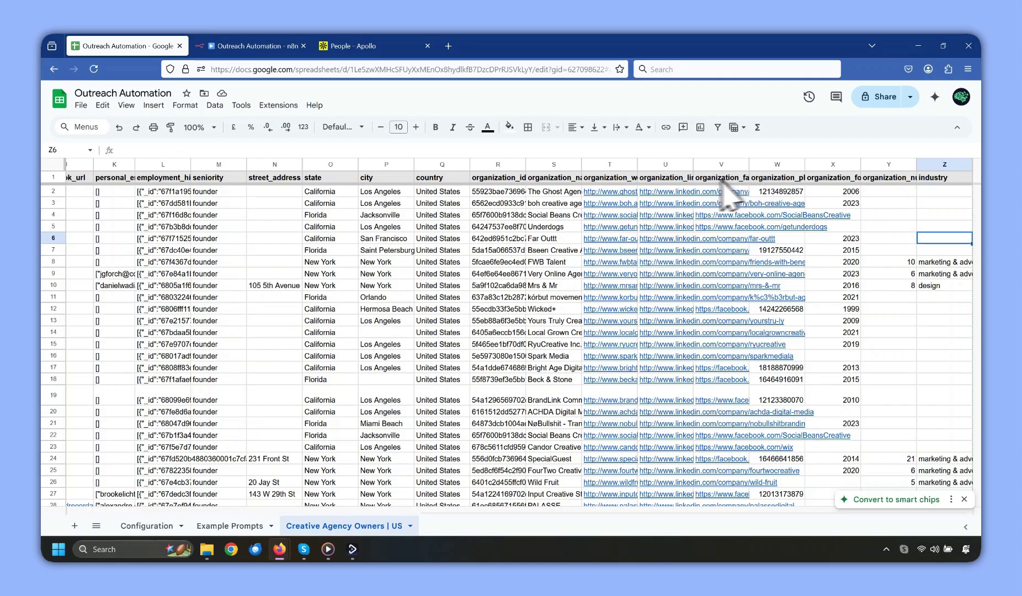
pyautogui.hscroll(-10, 541, 388)
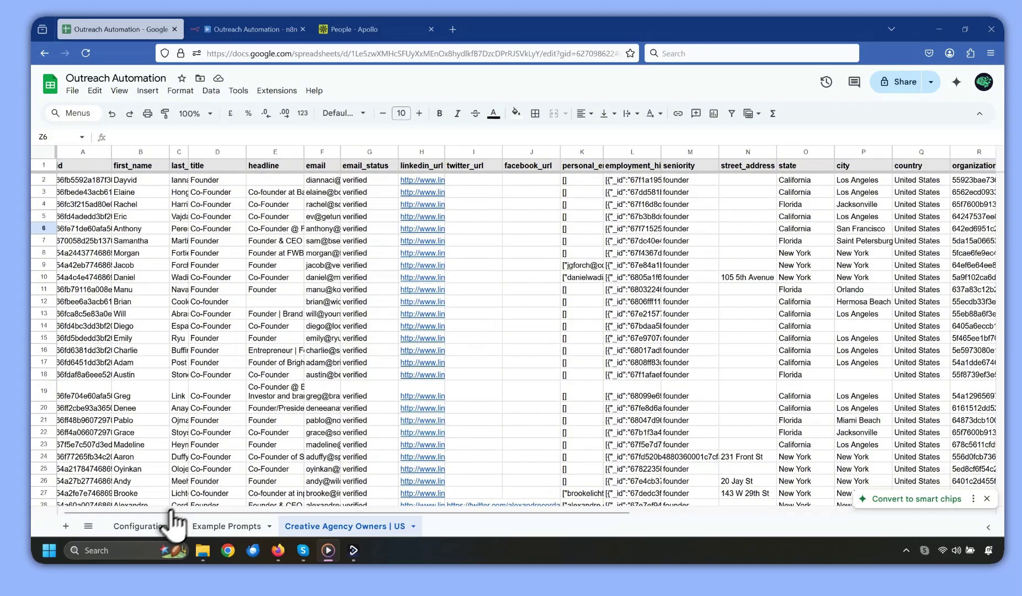
# Switch Selected Mode to Data Operations and open the A12 operation choices.
pyautogui.click(149, 526)
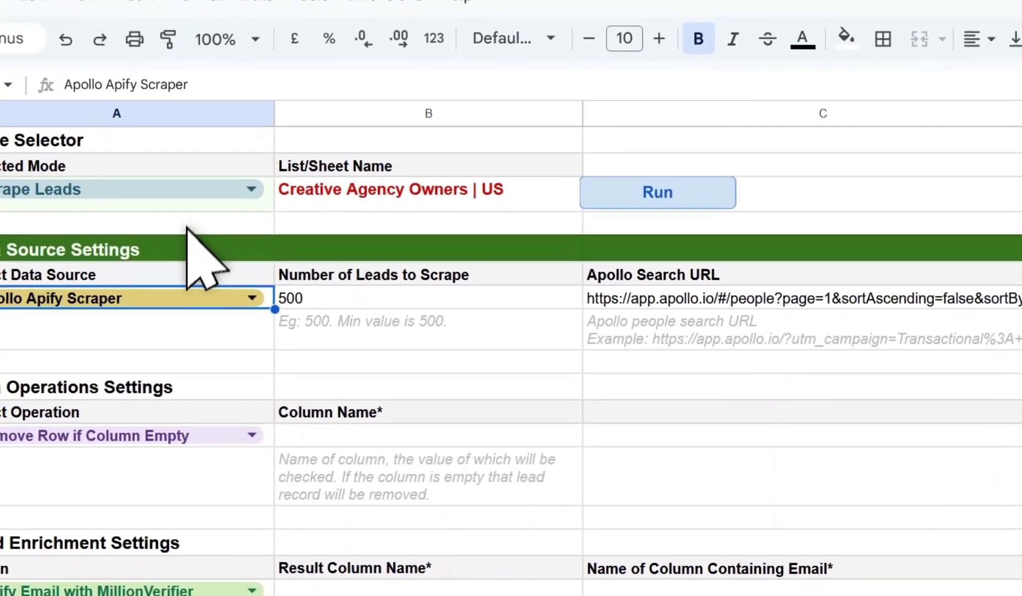
pyautogui.click(179, 31)
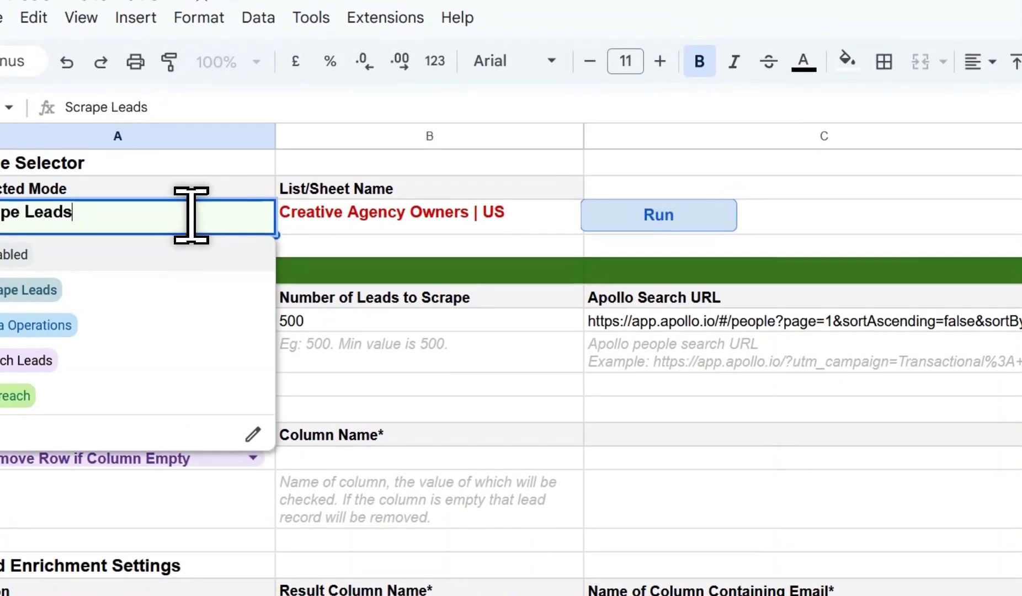
pyautogui.click(170, 70)
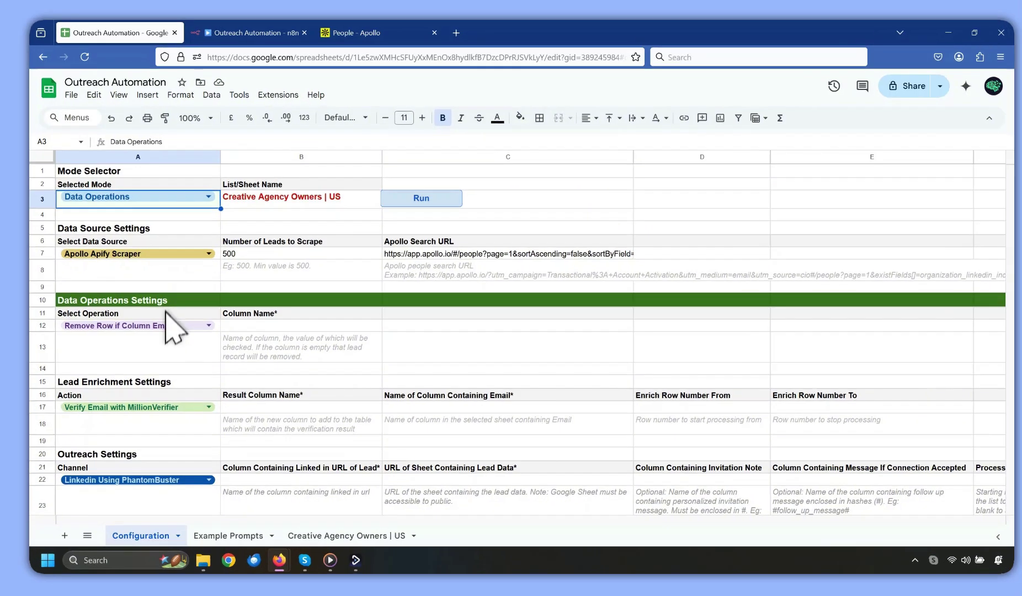
pyautogui.doubleClick(167, 323)
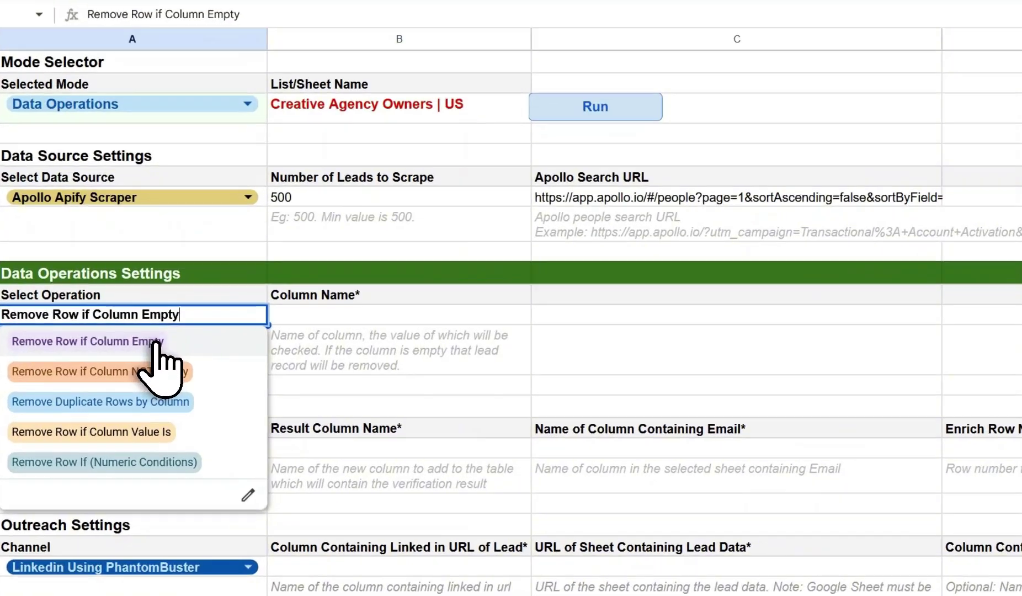
# Set the operation to Remove Row if Column Empty with column name email.
pyautogui.click(155, 341)
pyautogui.press('Tab')
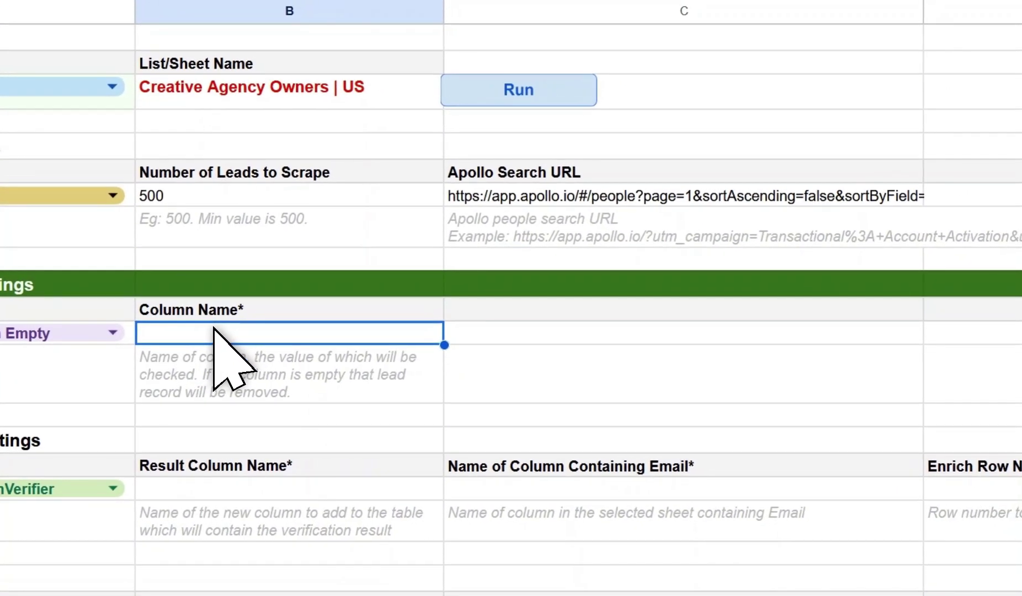
pyautogui.write('email')
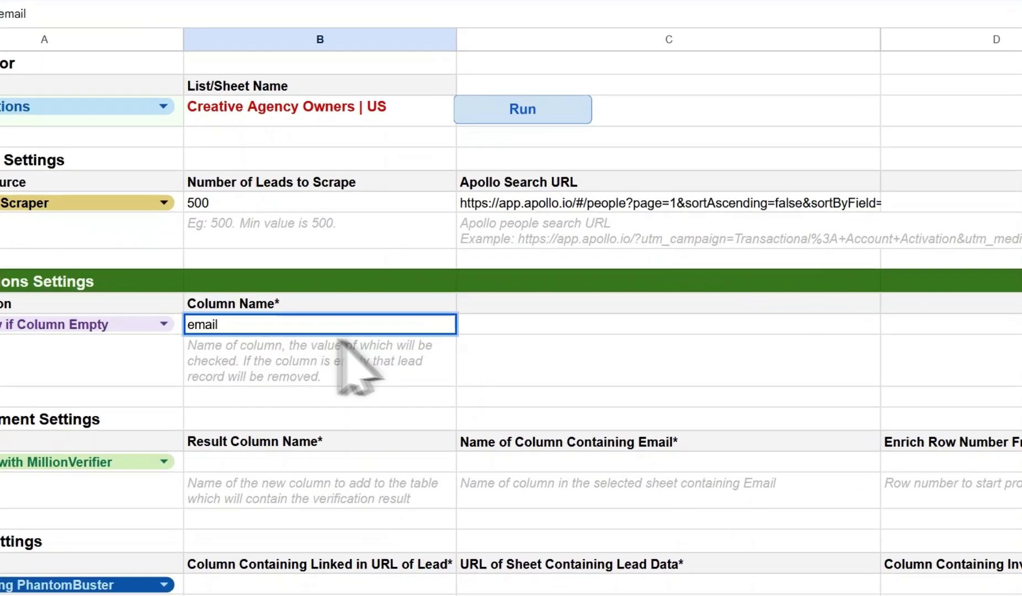
pyautogui.press('Return')
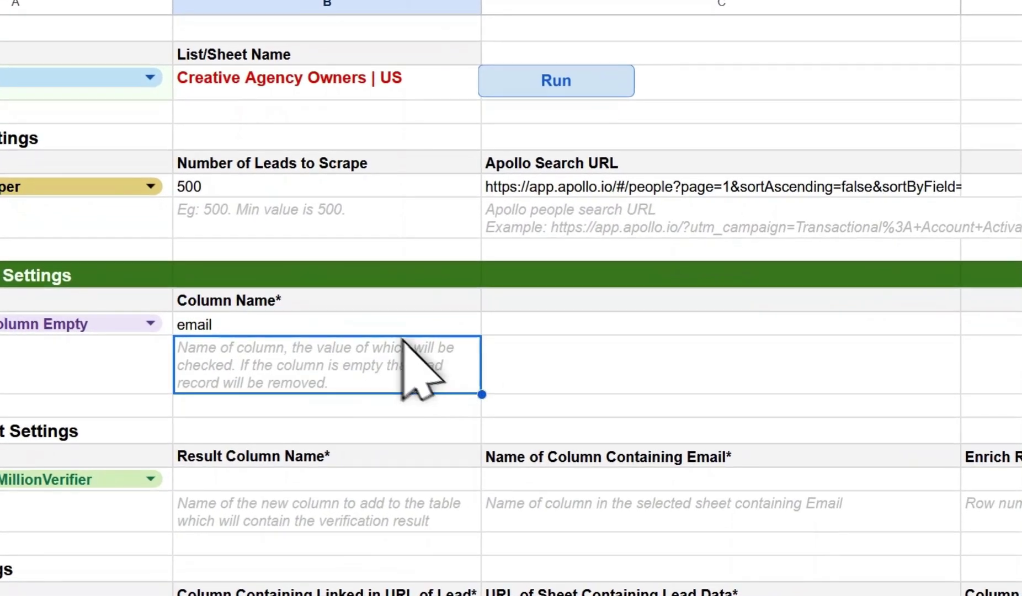
pyautogui.click(304, 327)
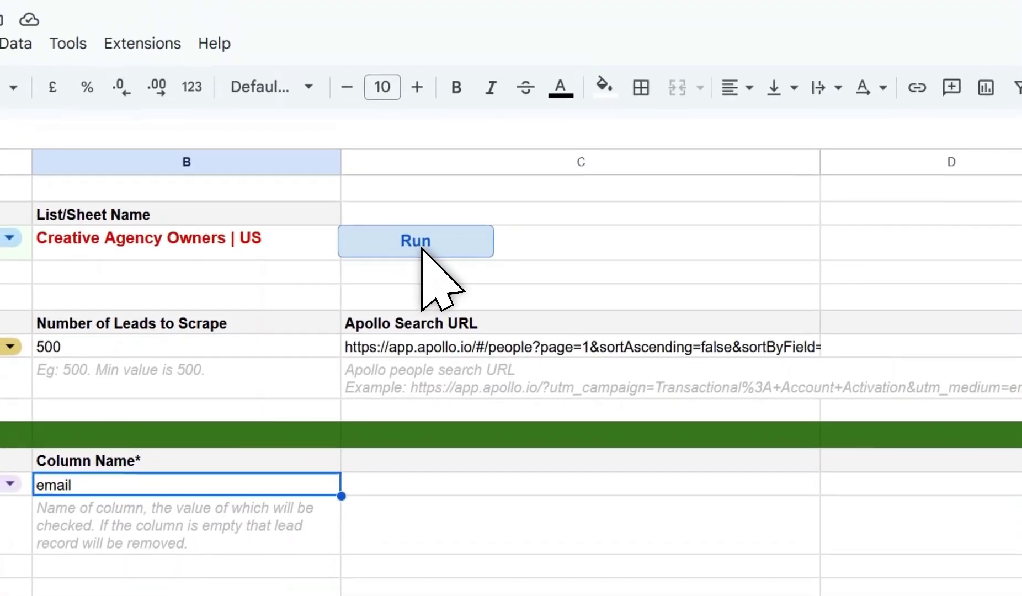
# Run the data operation, check the leads sheet, and return to Configuration.
pyautogui.click(409, 105)
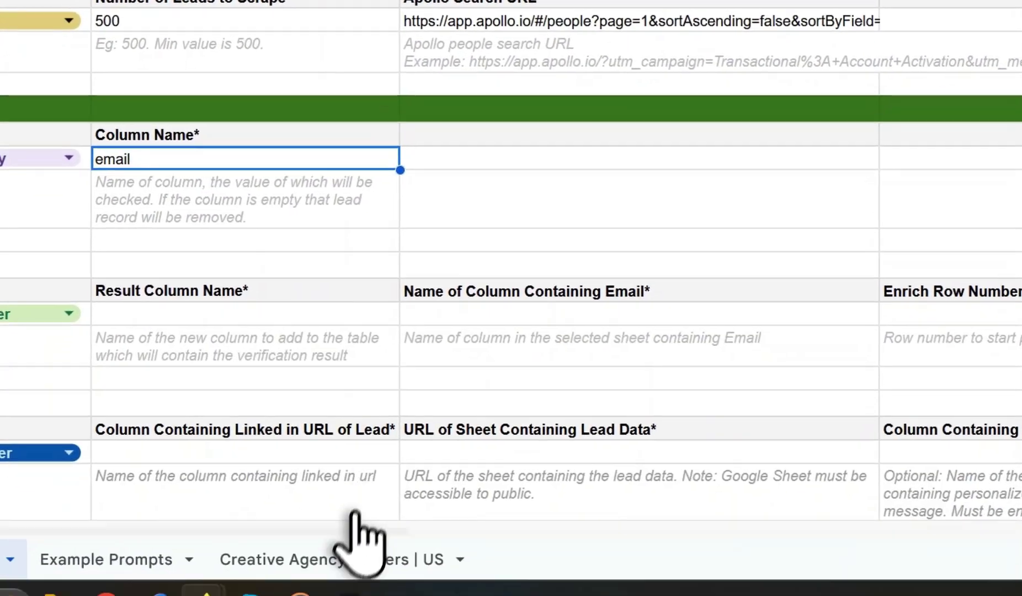
pyautogui.click(340, 558)
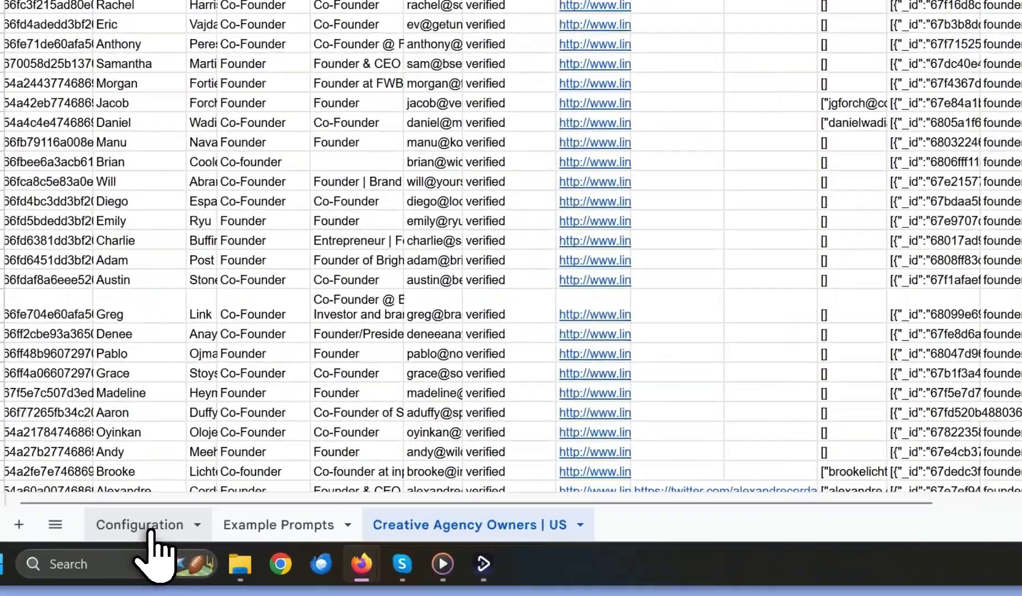
pyautogui.click(158, 526)
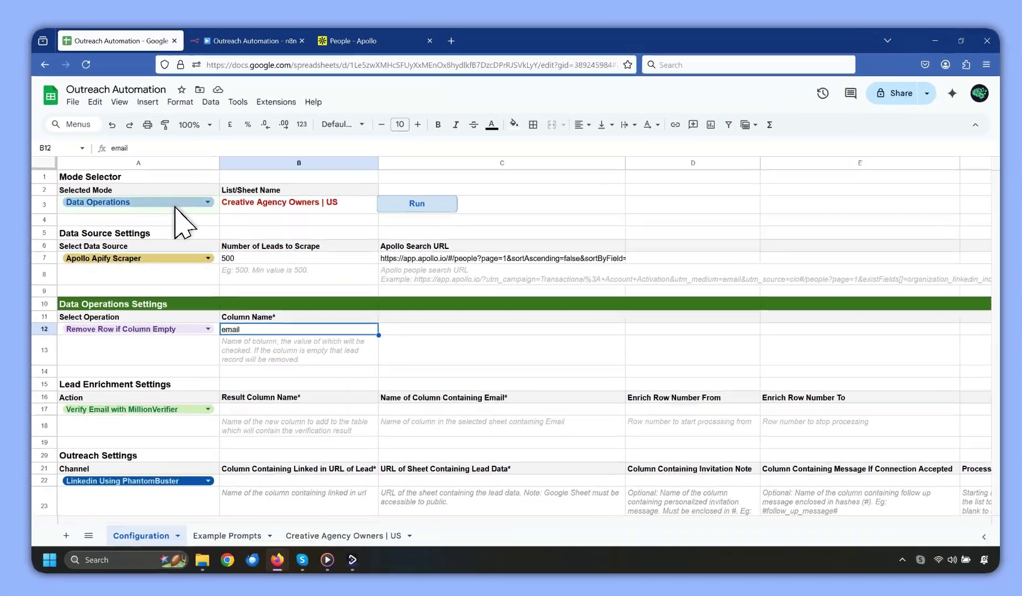
# Choose Enrich Leads as the mode and Verify Email with MillionVerifier as the A17 action.
pyautogui.click(181, 202)
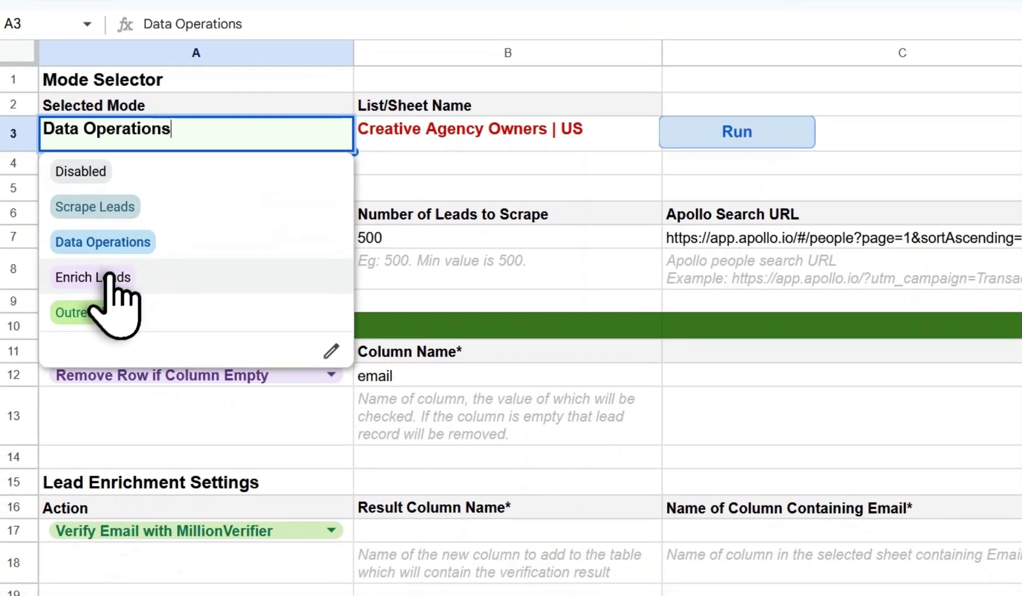
pyautogui.click(109, 277)
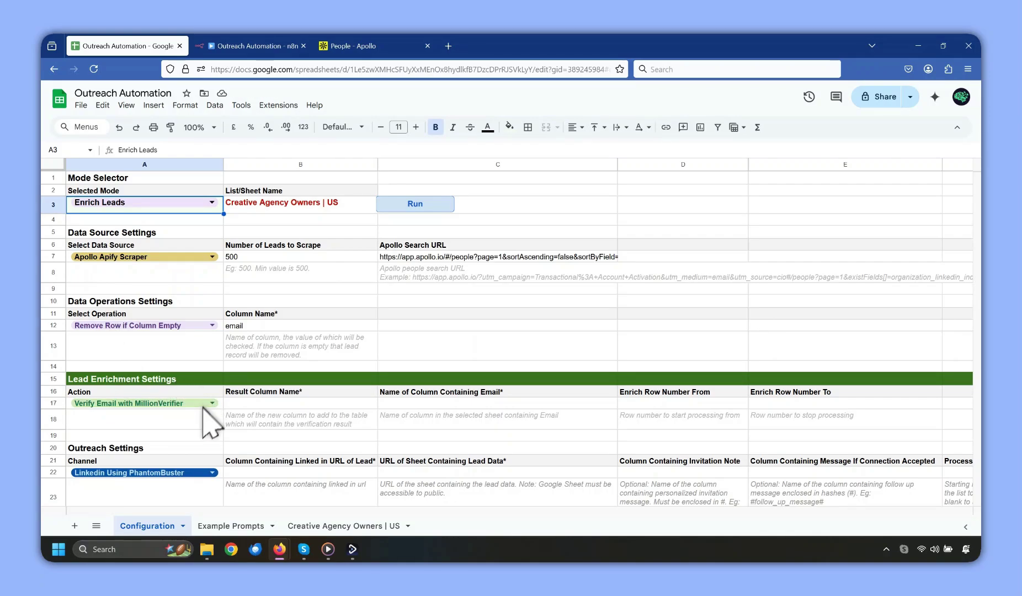
pyautogui.click(137, 404)
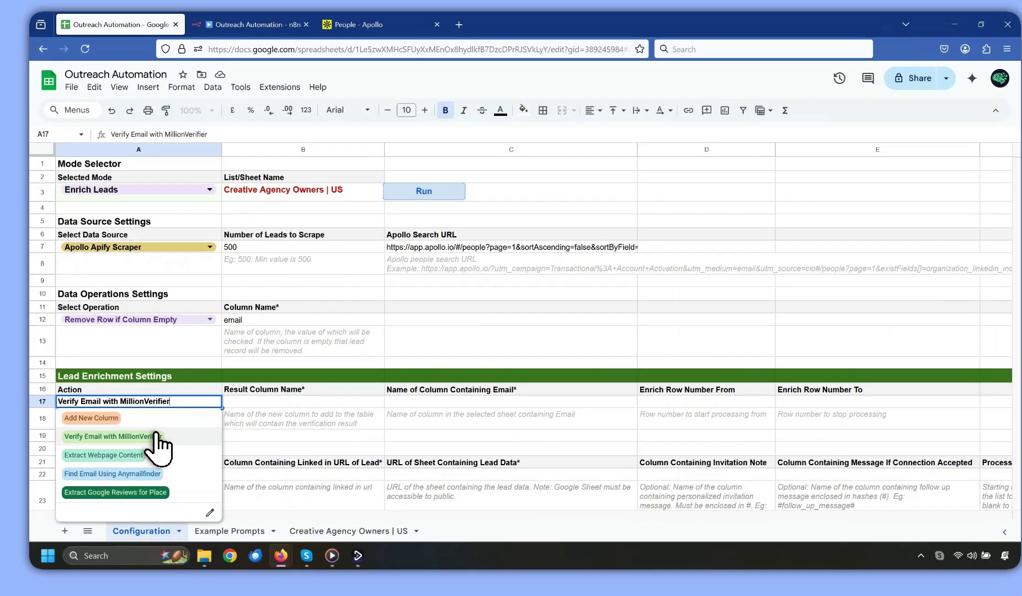
pyautogui.click(210, 436)
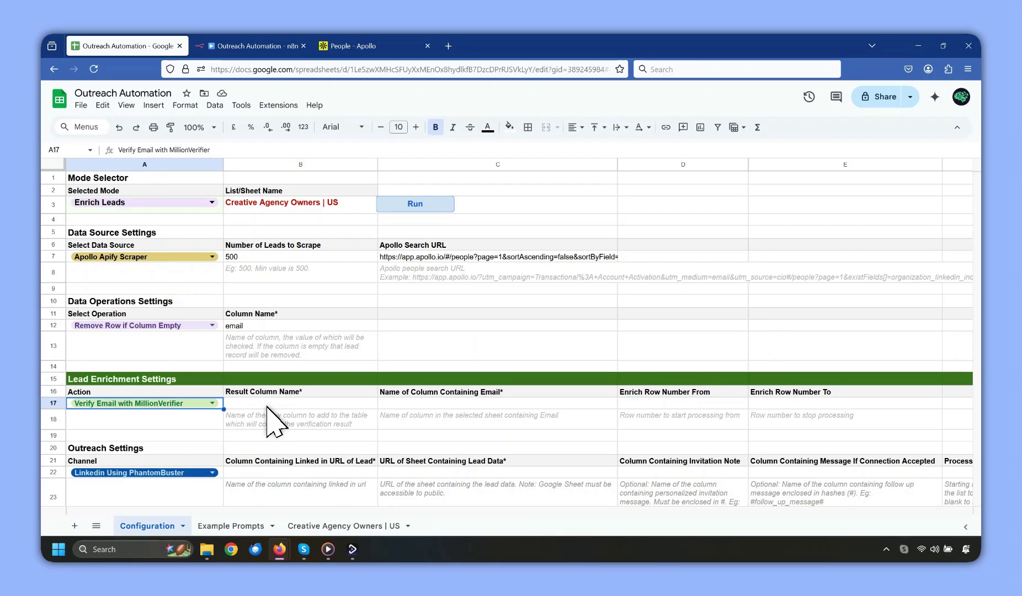
# Enter mv_result as the result column and email as the email column, then check the lead sheet.
pyautogui.click(267, 406)
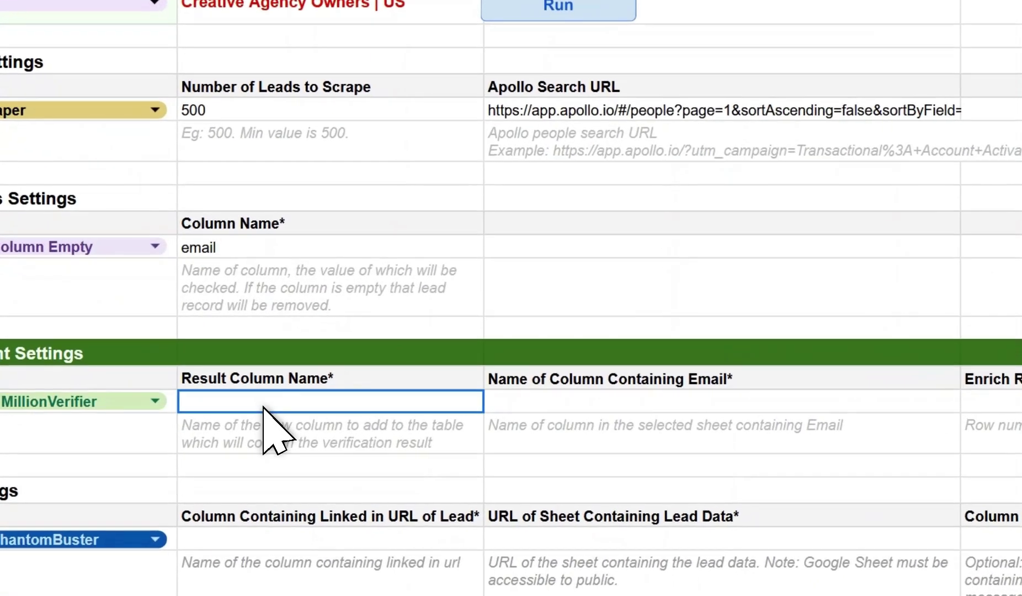
pyautogui.write('mv_result')
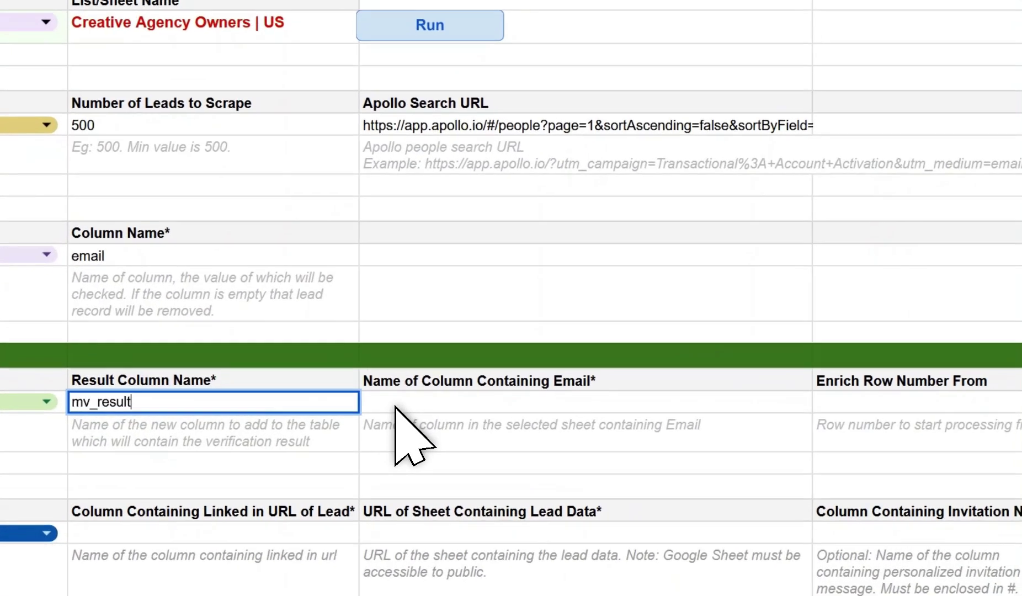
pyautogui.click(396, 405)
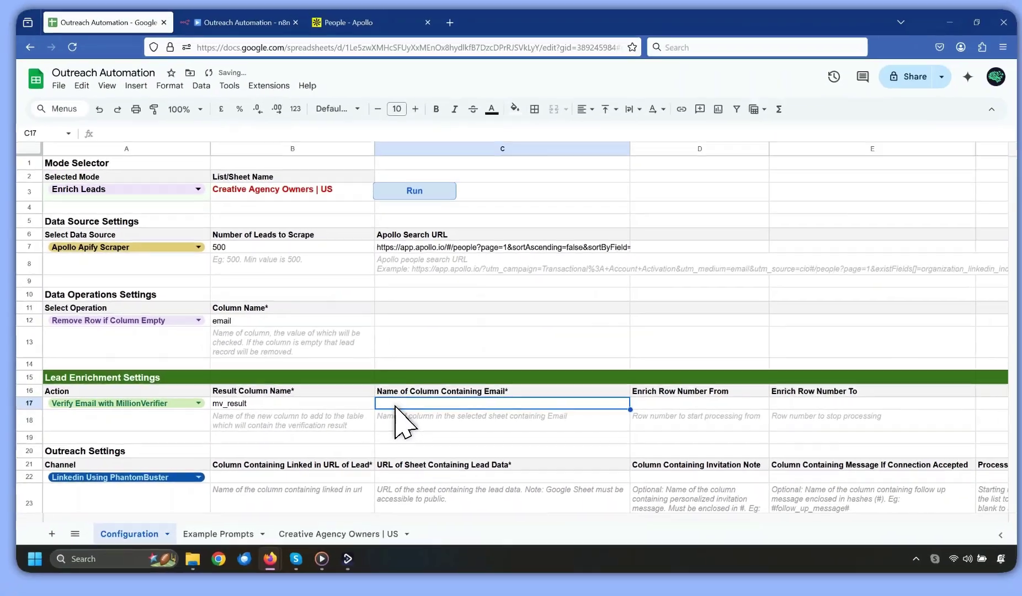
pyautogui.write('email')
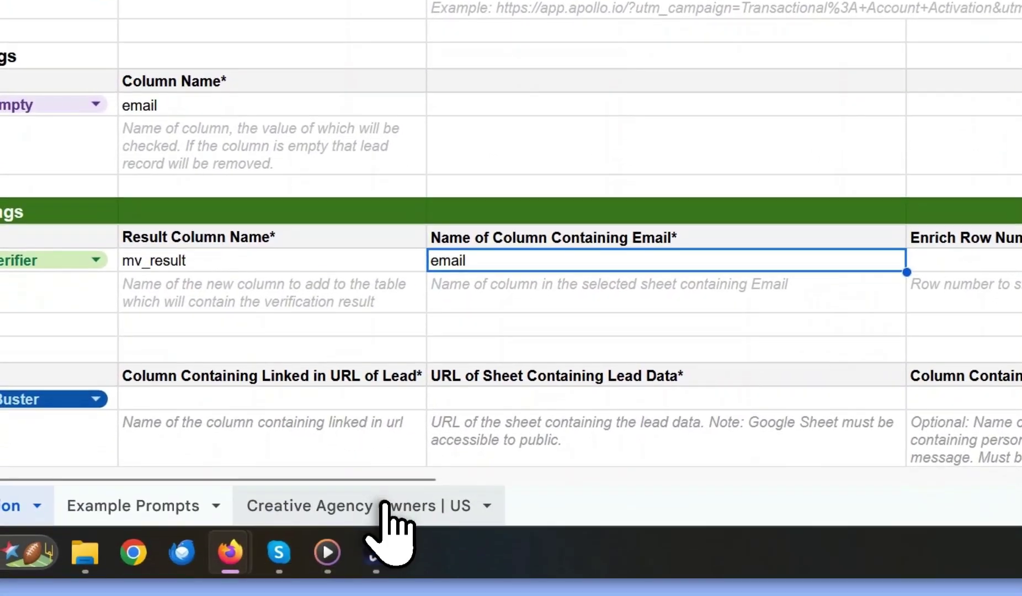
pyautogui.click(385, 506)
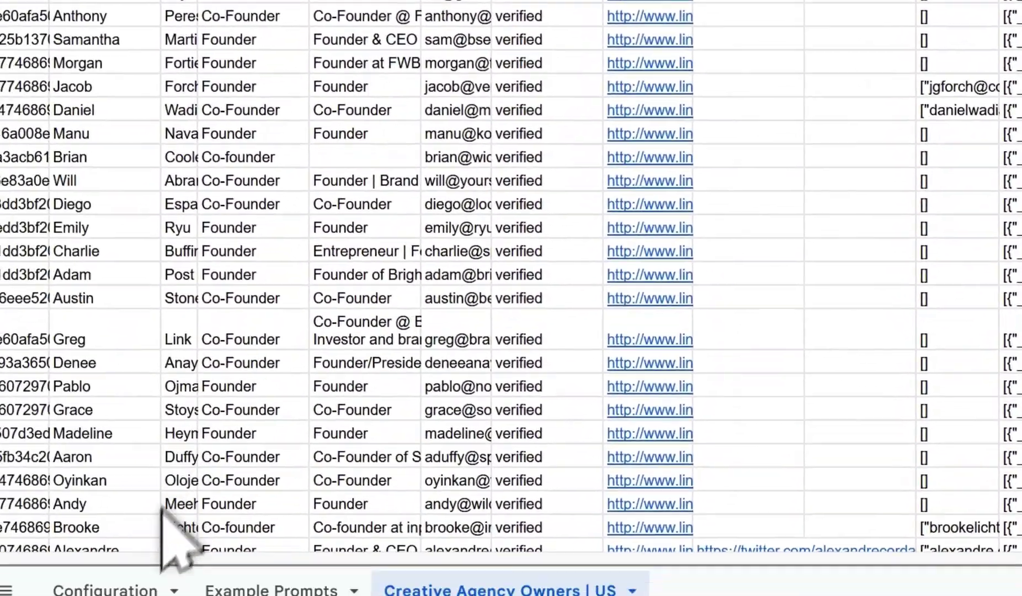
pyautogui.click(22, 505)
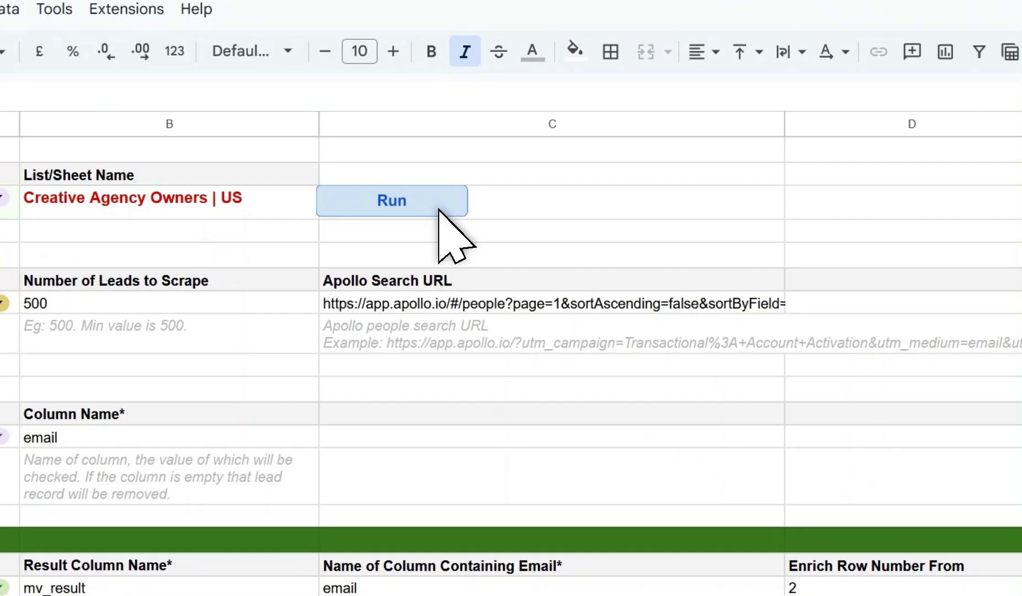
# Run the email verification and confirm column AA mv_result shows good for rows 2–10.
pyautogui.click(440, 209)
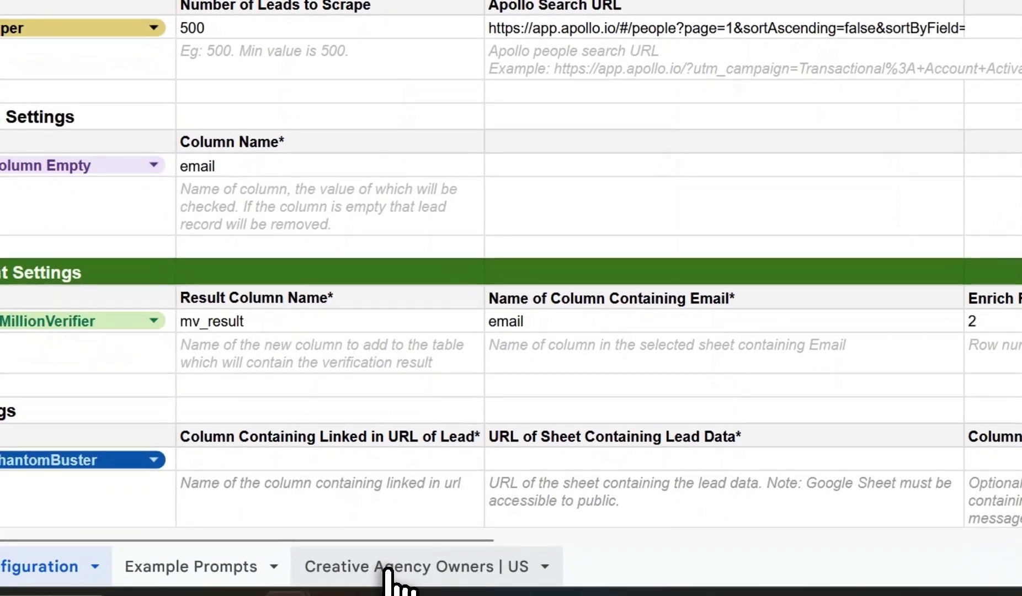
pyautogui.click(376, 578)
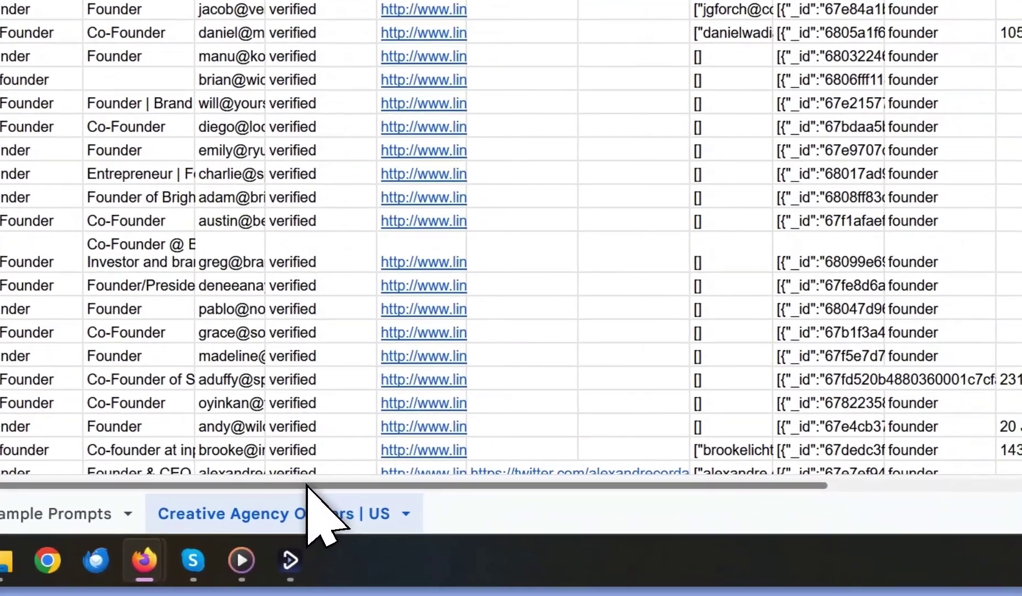
pyautogui.moveTo(307, 485); pyautogui.dragTo(1021, 474)
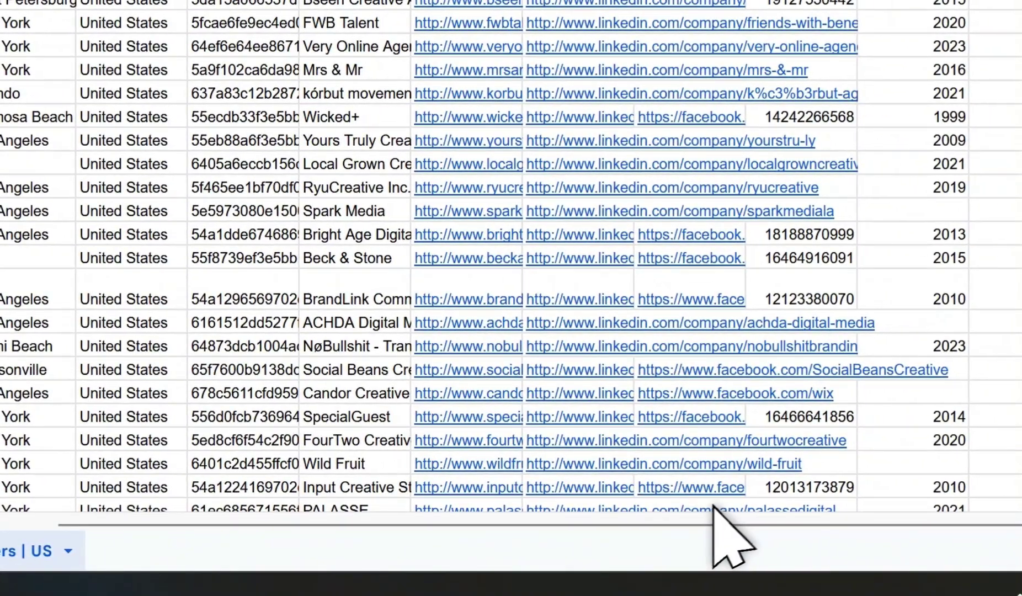
pyautogui.moveTo(734, 524); pyautogui.dragTo(830, 526)
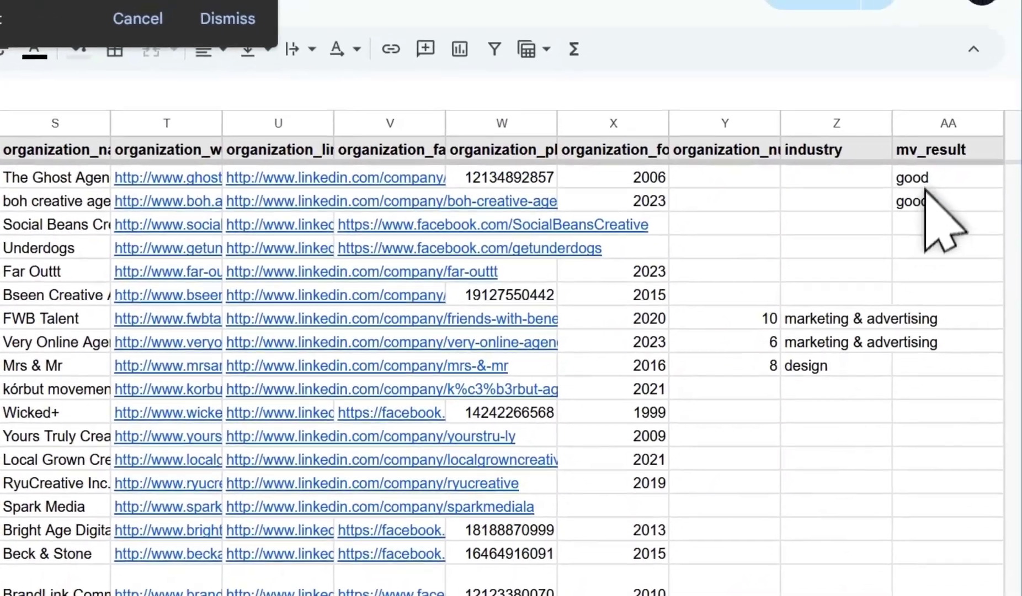
pyautogui.click(921, 168)
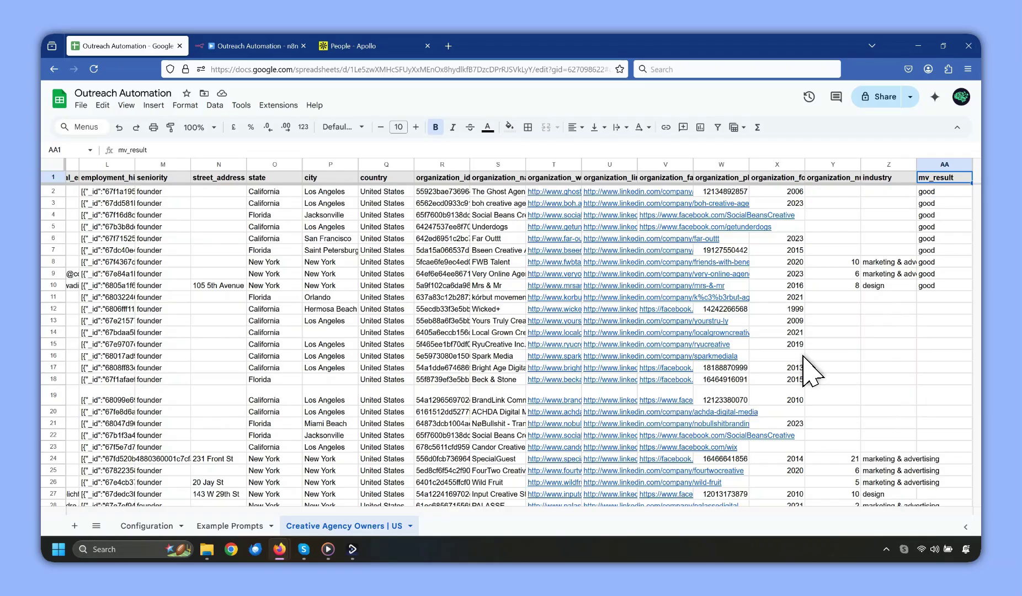
pyautogui.click(147, 526)
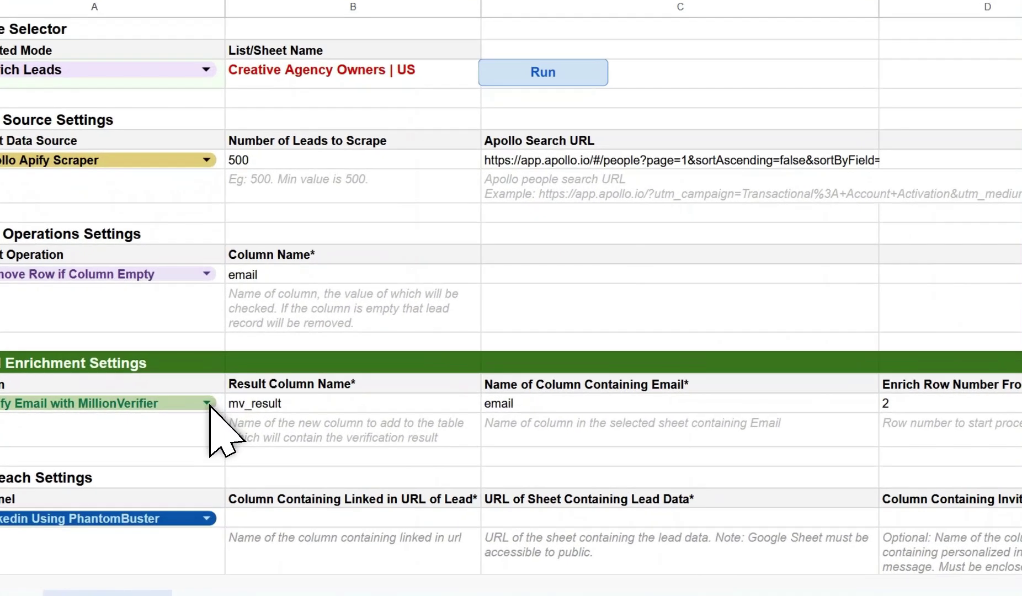
# Change the action to Extract Webpage Content and rename the output column to website_content.
pyautogui.click(214, 405)
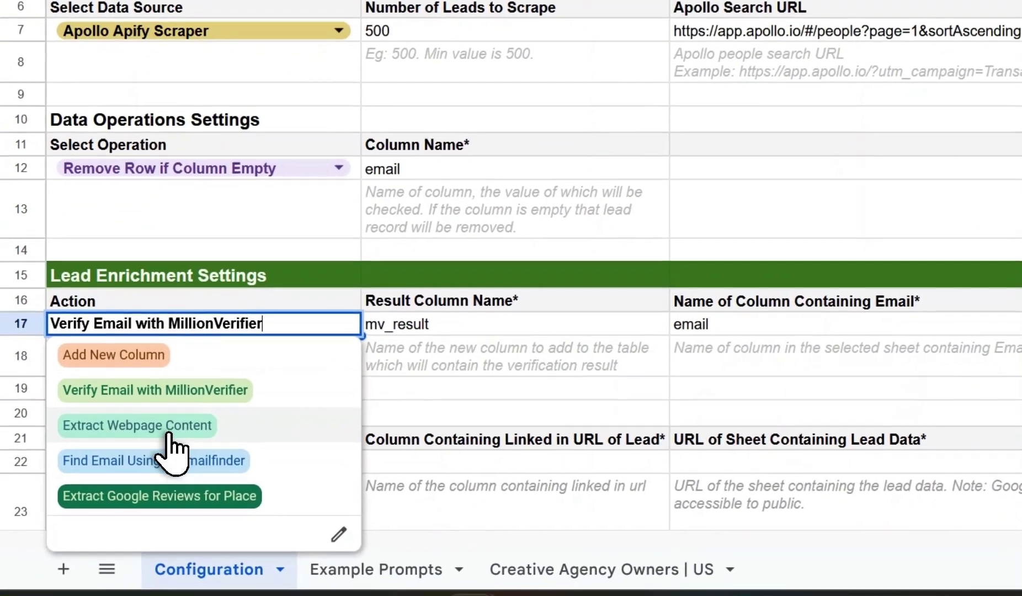
pyautogui.click(168, 433)
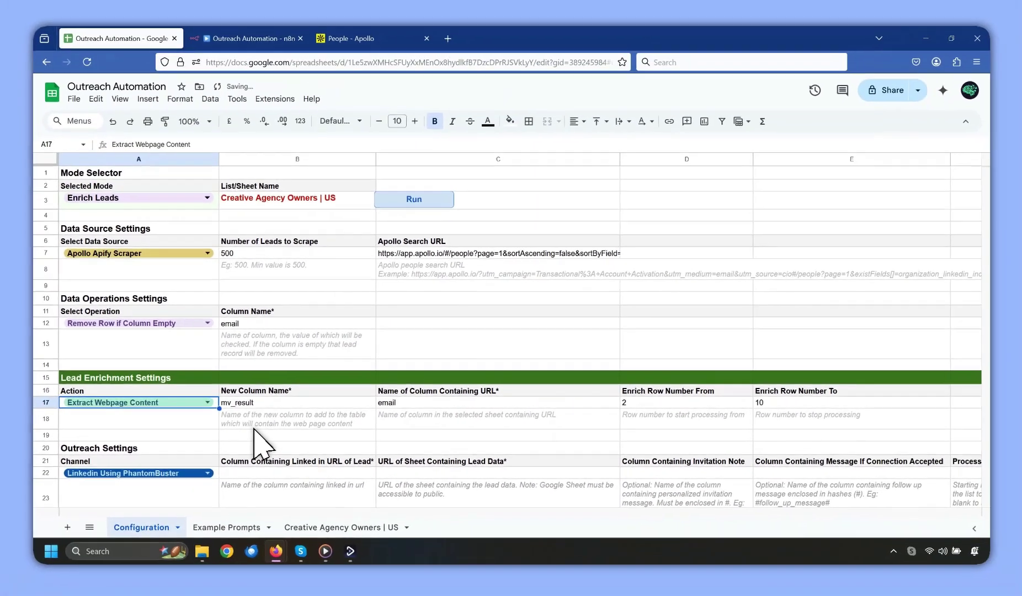
pyautogui.scroll(-2, 259, 428)
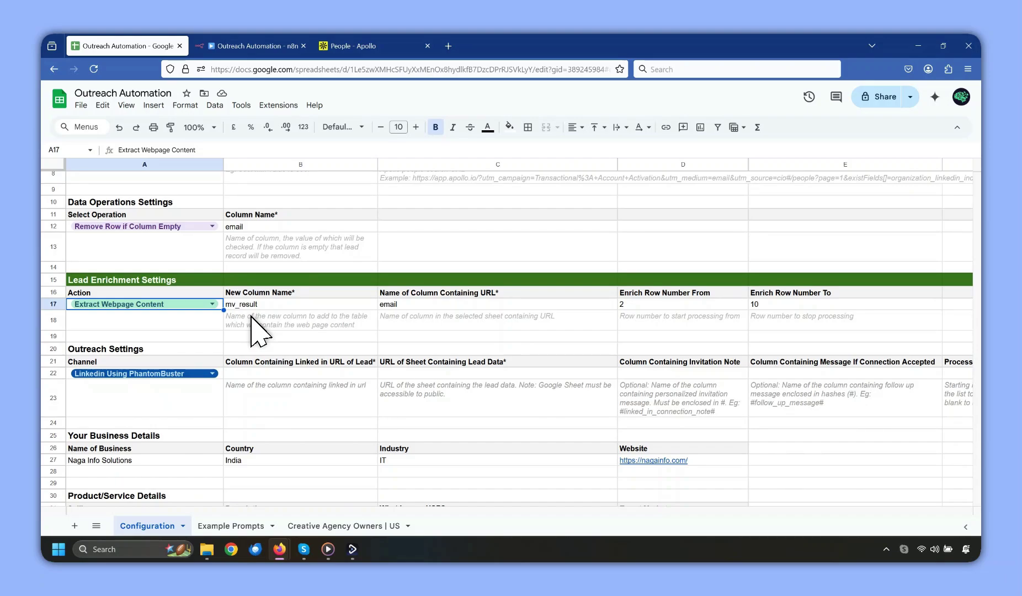
pyautogui.click(254, 306)
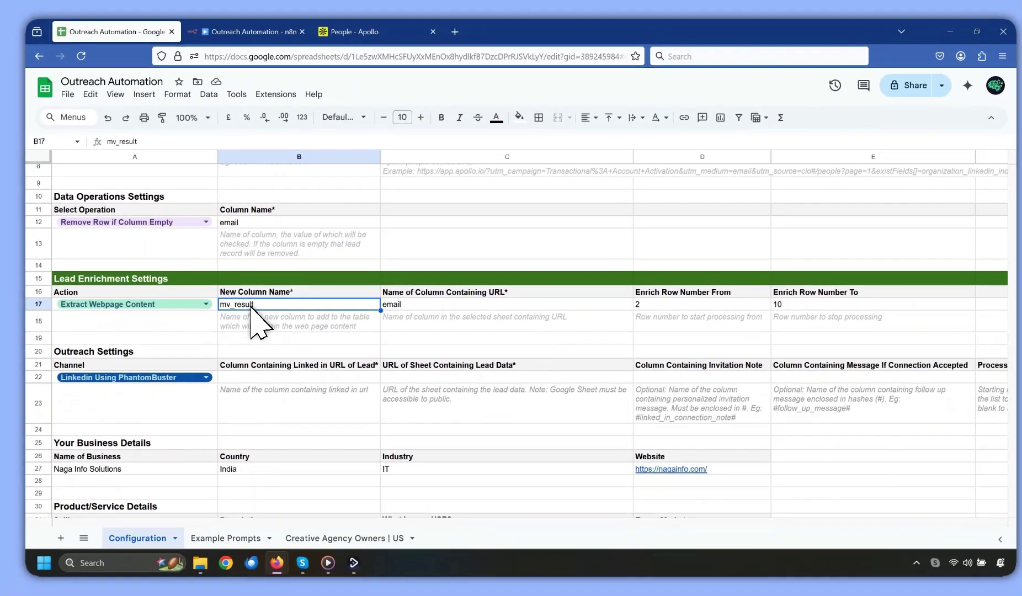
pyautogui.write('web')
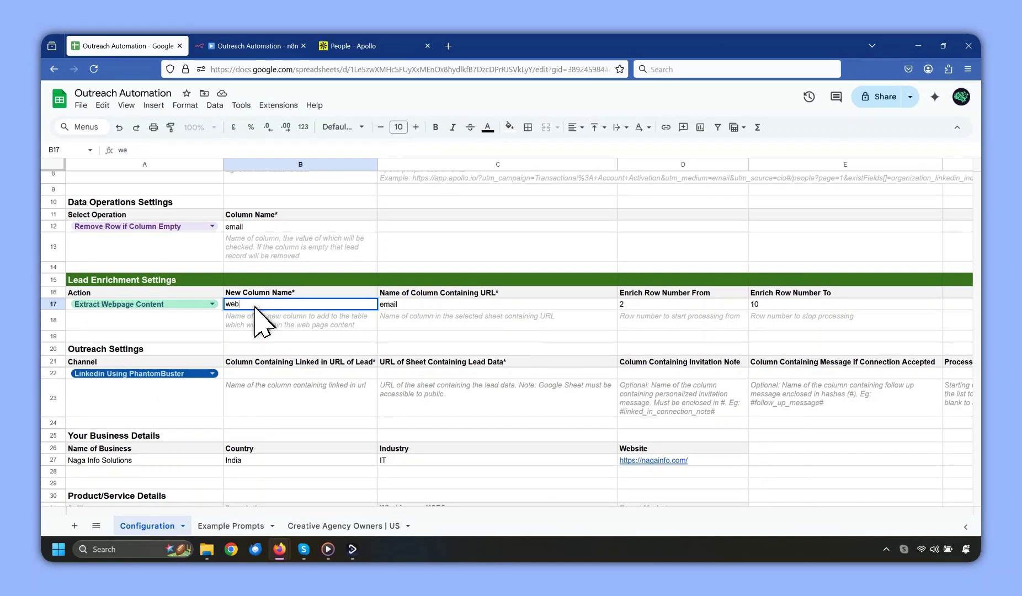
pyautogui.write('site_content')
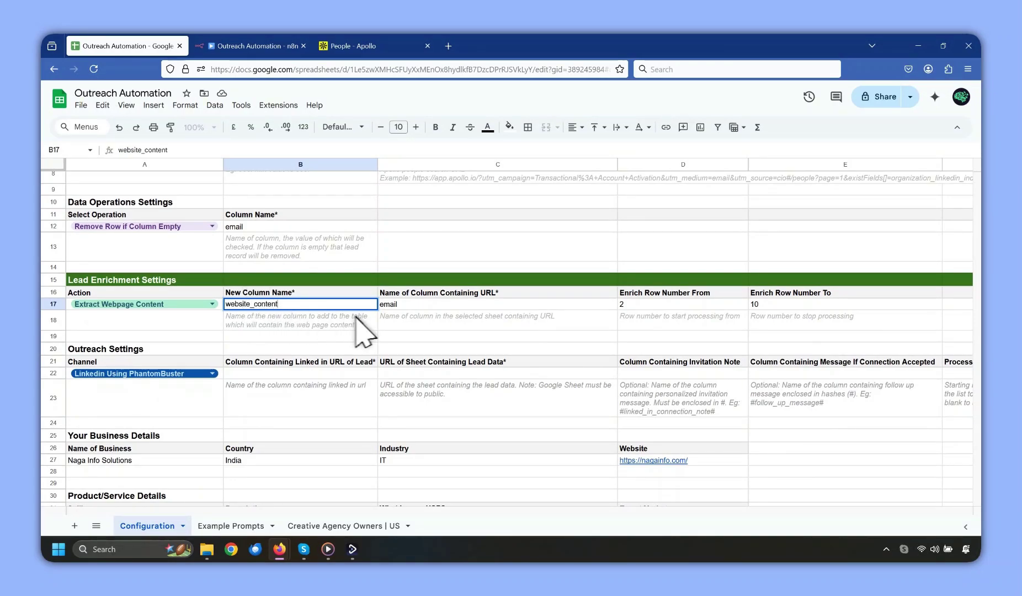
pyautogui.click(393, 306)
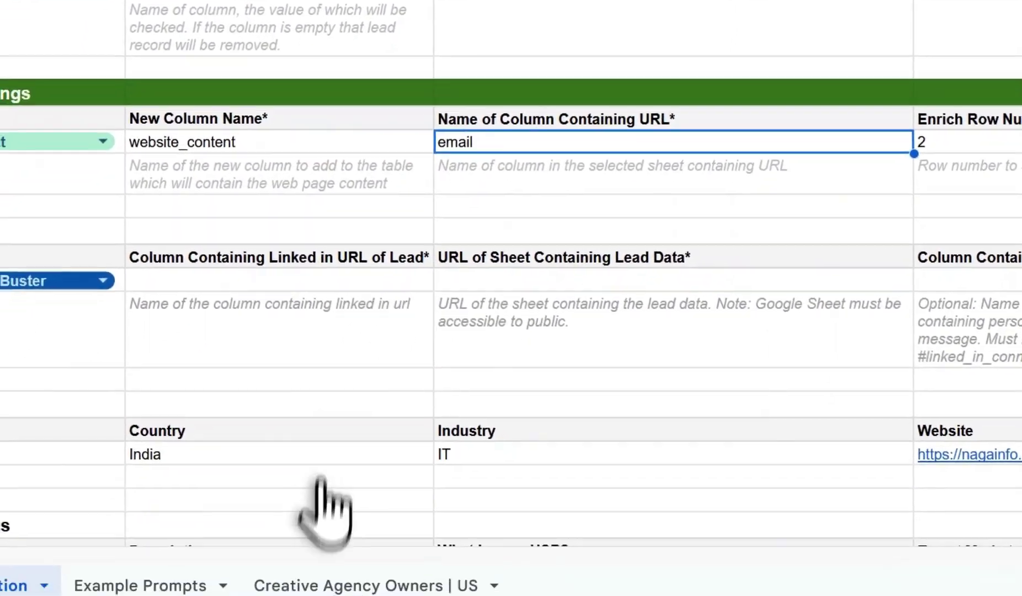
# Copy the organization_website header into the URL column field, keeping rows 2 to 10.
pyautogui.click(340, 499)
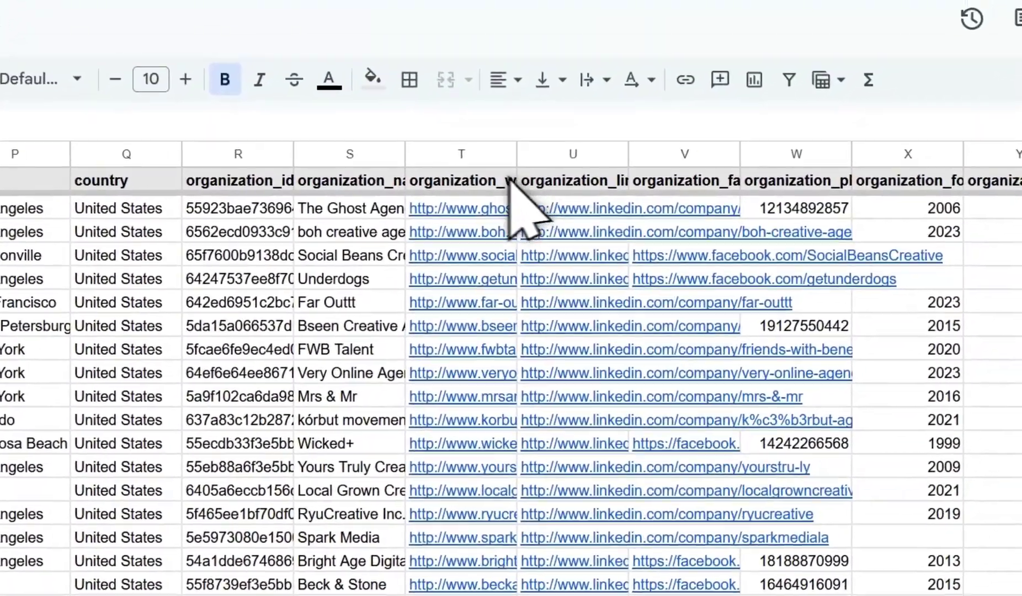
pyautogui.click(508, 181)
pyautogui.doubleClick(165, 159)
pyautogui.hotkey('ctrl', 'c')
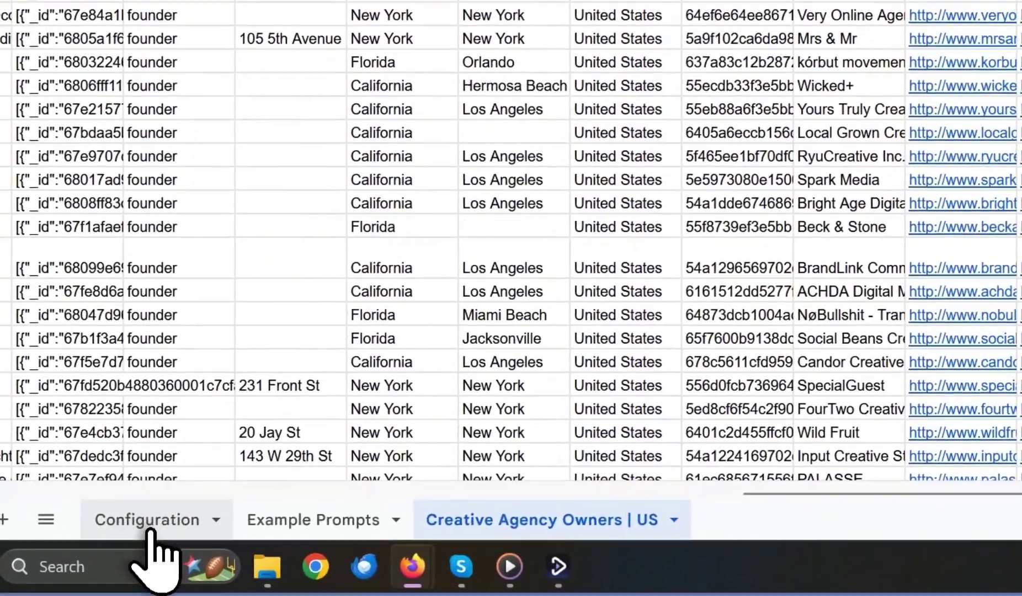
pyautogui.click(142, 554)
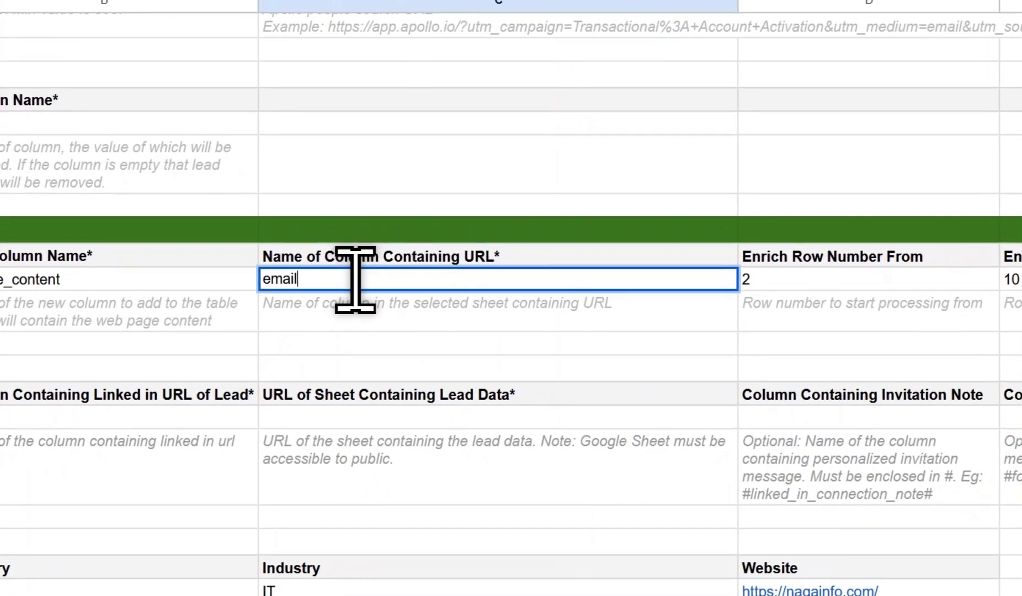
pyautogui.doubleClick(518, 140)
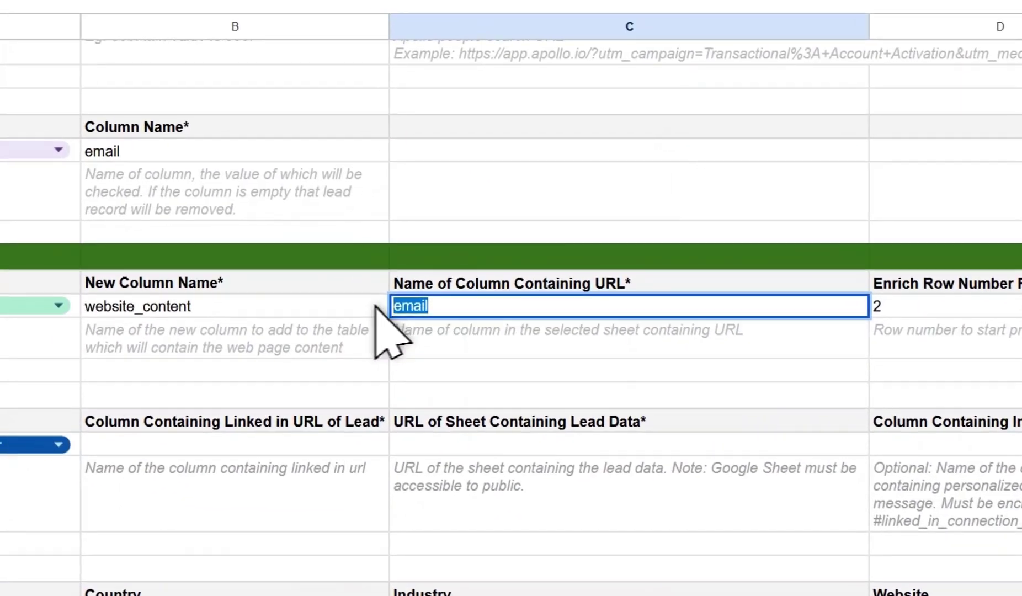
pyautogui.hotkey('ctrl', 'v')
pyautogui.press('Return')
pyautogui.click(870, 292)
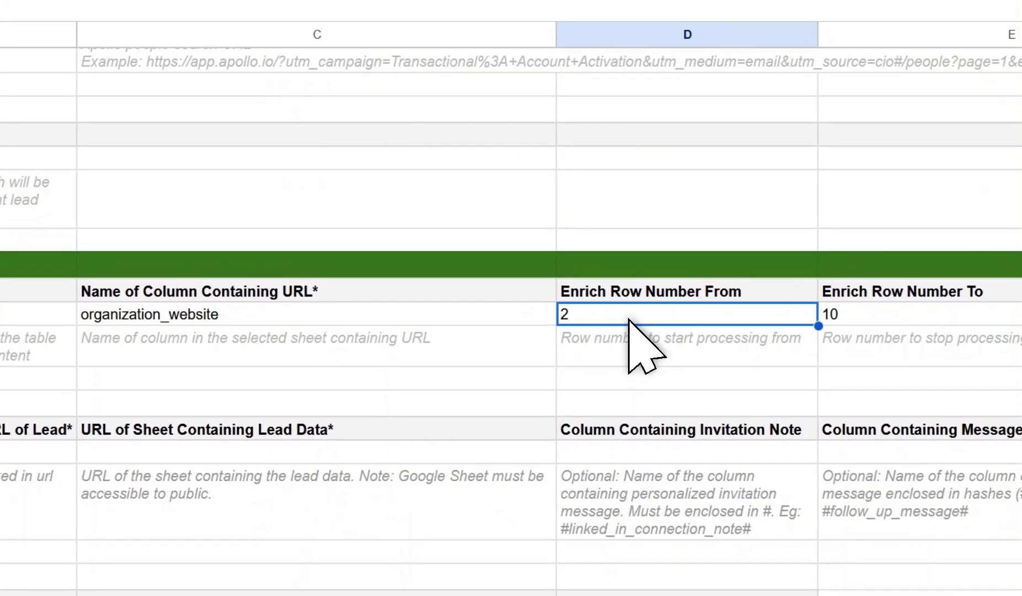
pyautogui.click(762, 301)
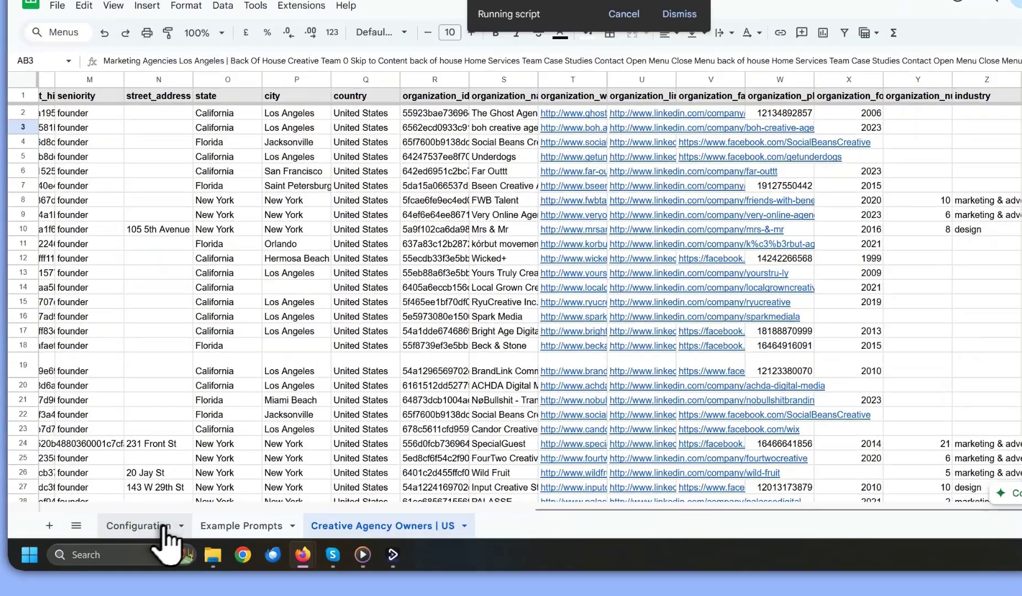
# Switch the A17 enrichment action from Extract Webpage Content to Add New Column.
pyautogui.click(165, 526)
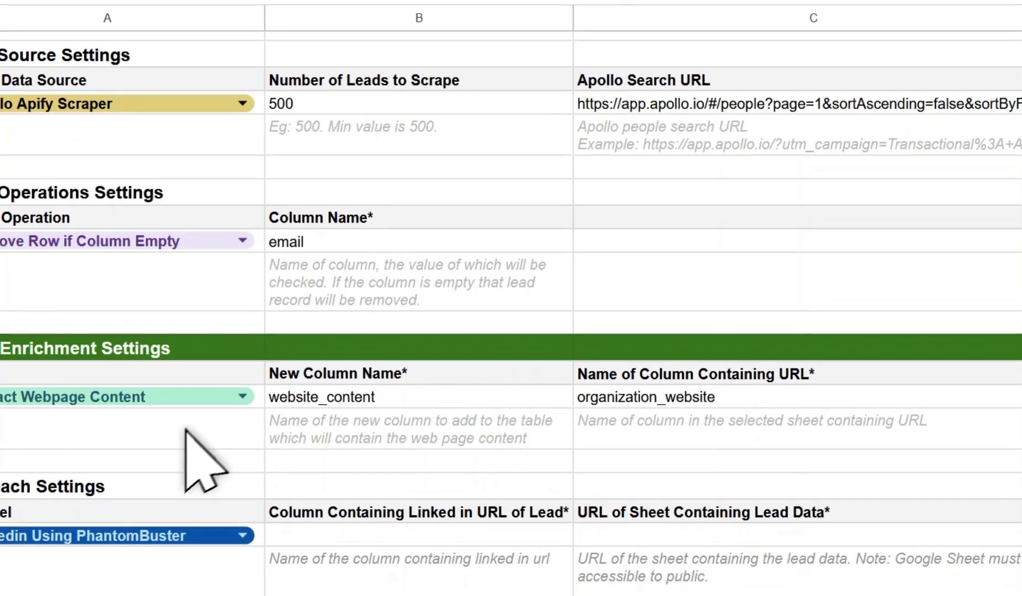
pyautogui.click(205, 399)
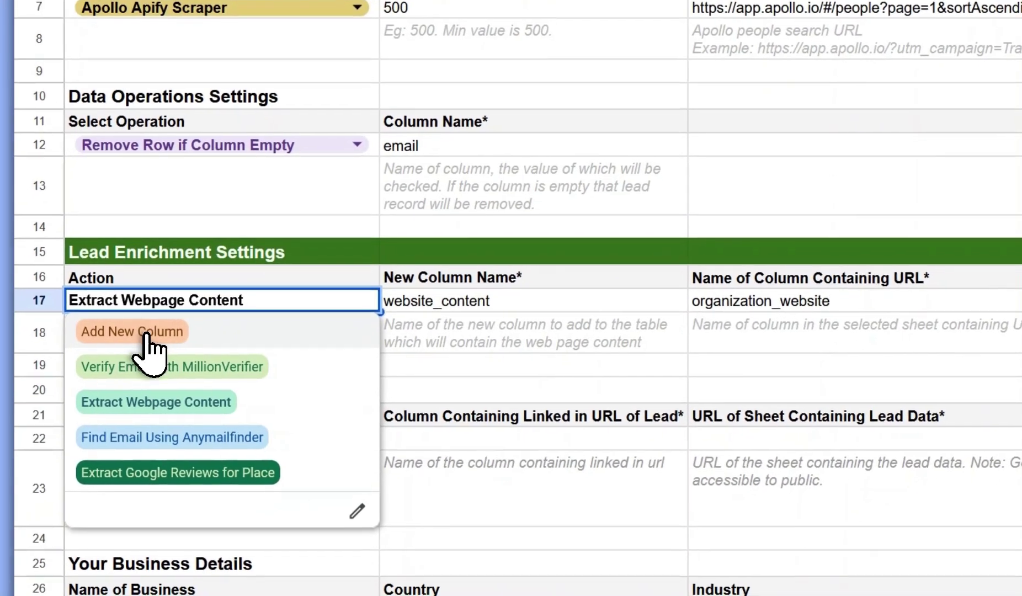
pyautogui.click(34, 427)
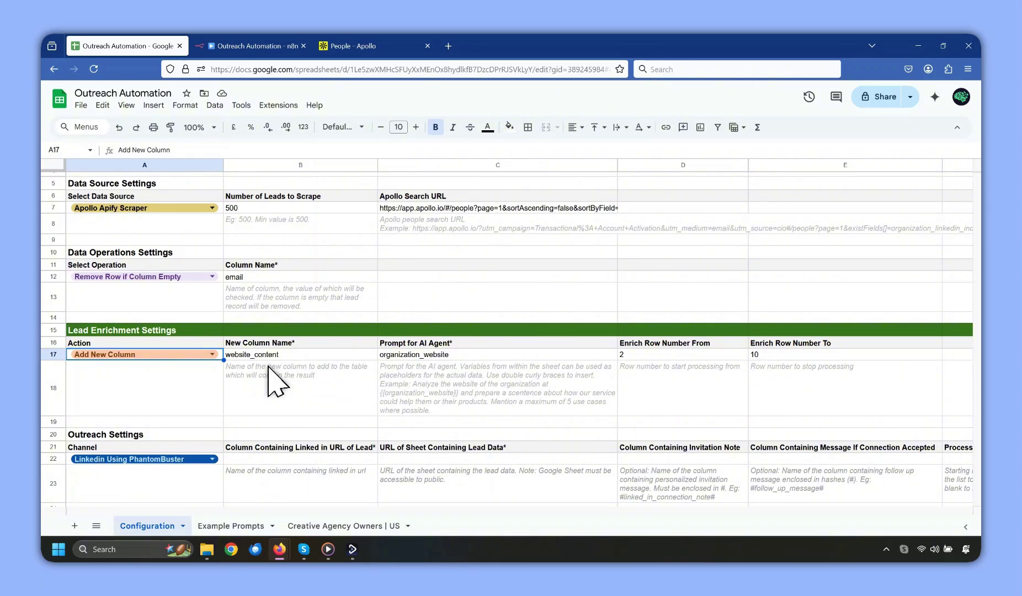
# Rename the new column from website_content to website_summary.
pyautogui.click(274, 358)
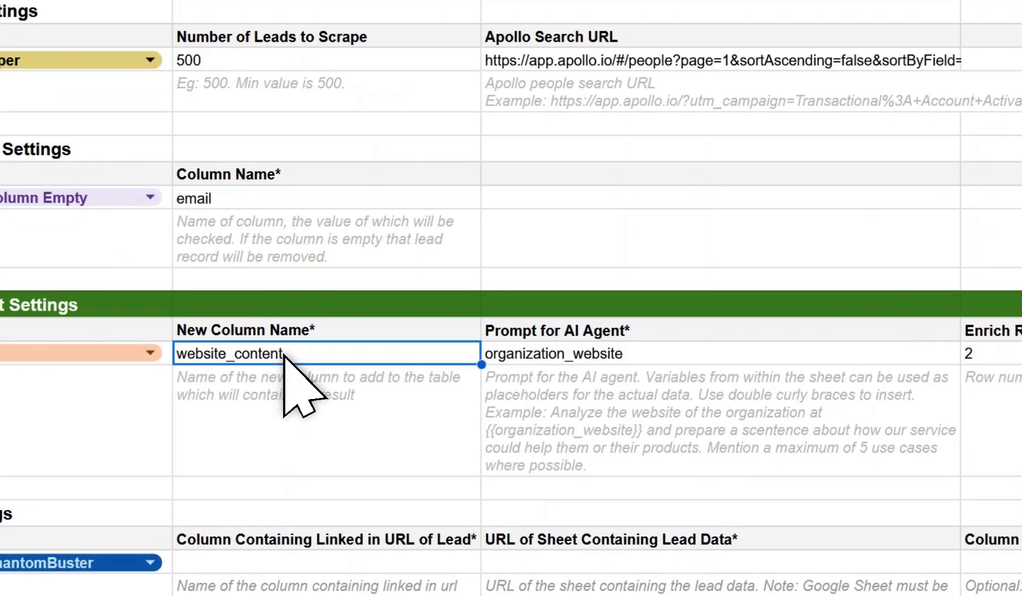
pyautogui.write('website_summa')
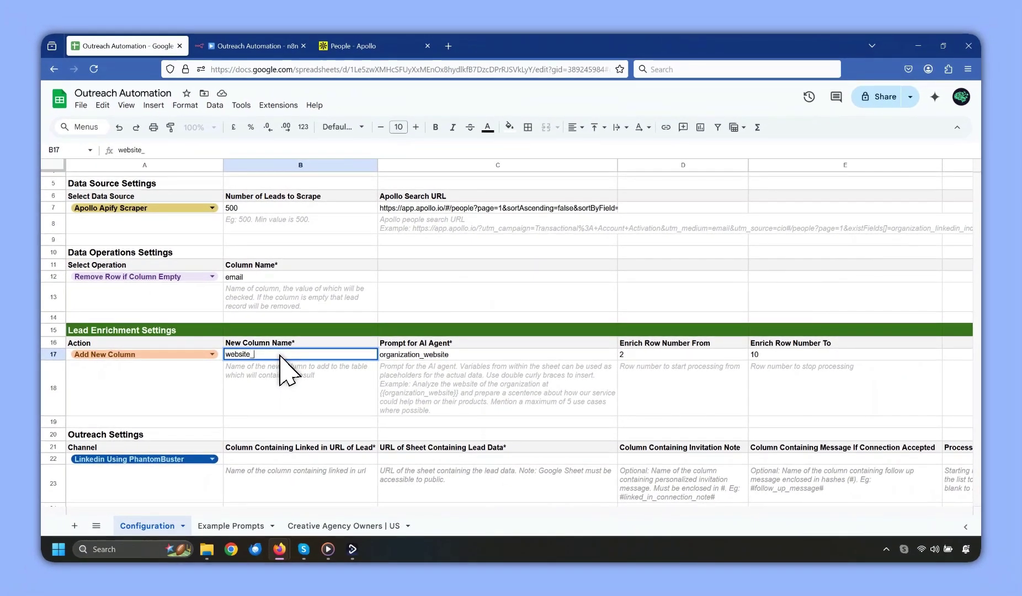
pyautogui.write('ry')
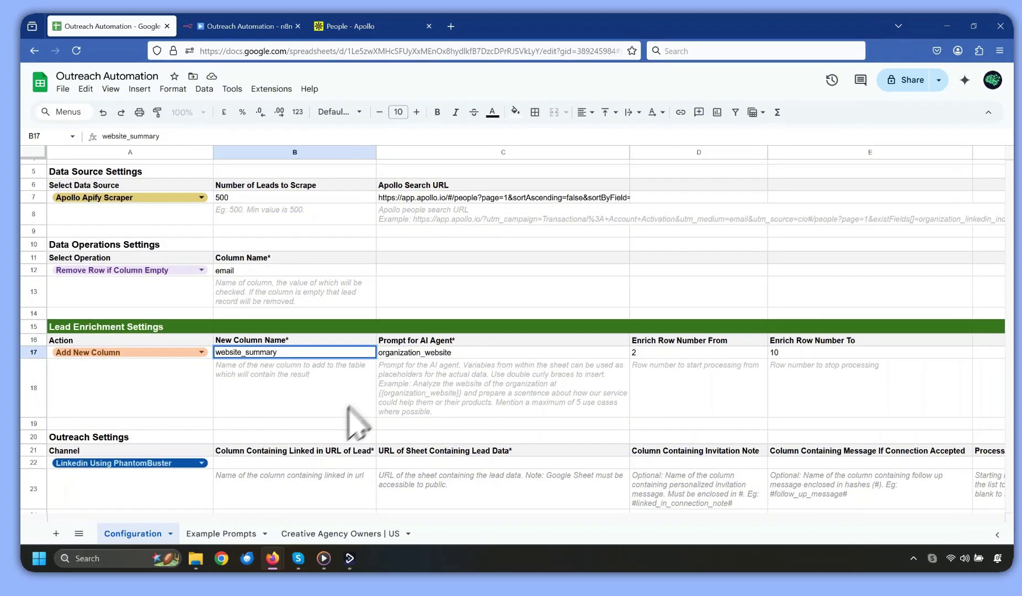
pyautogui.press('Return')
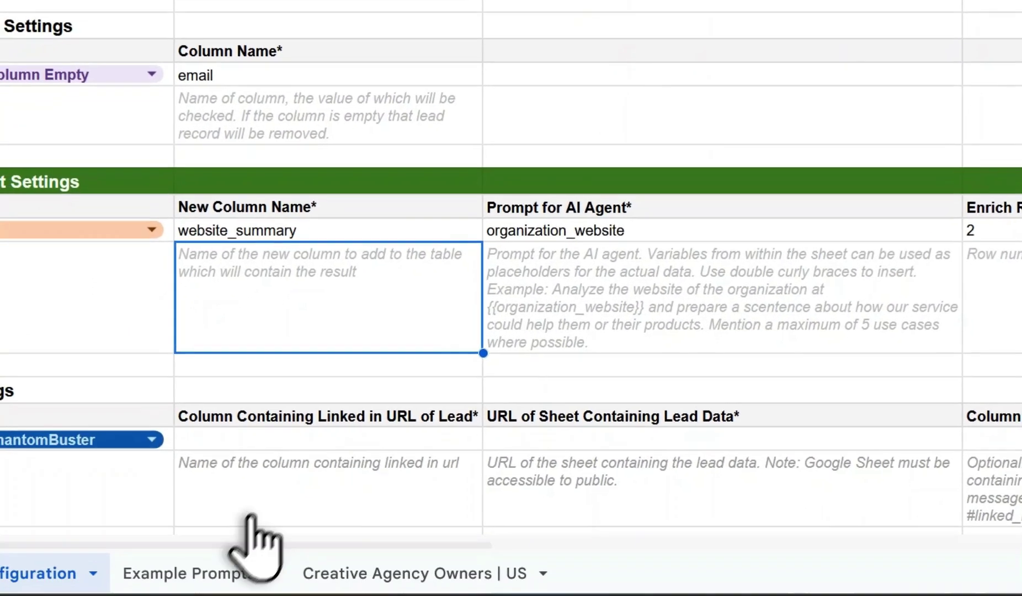
# Copy the website_summary prompt from Example Prompts and paste it into the prompt cell.
pyautogui.click(254, 551)
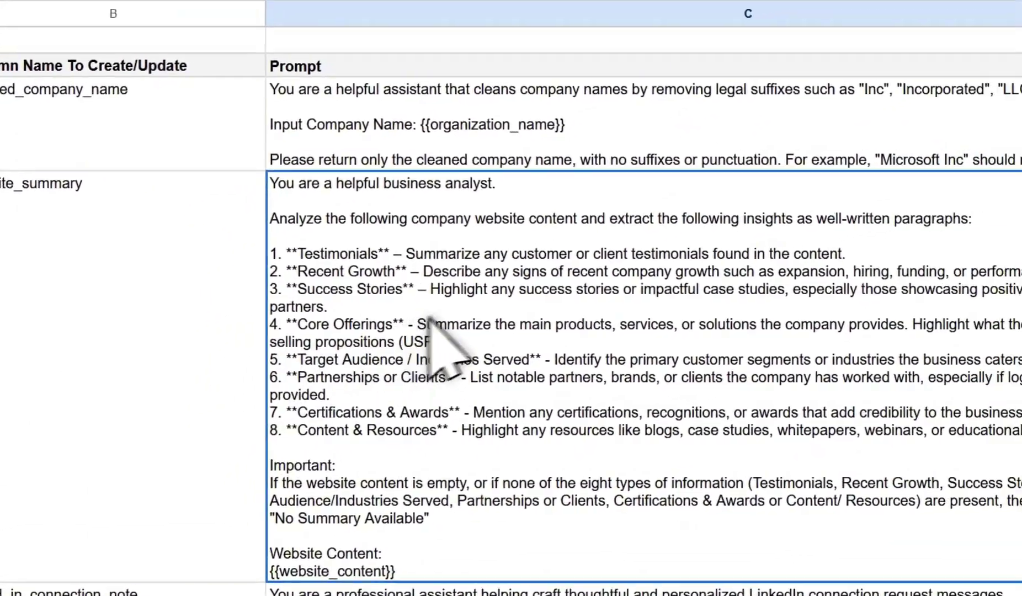
pyautogui.click(279, 229)
pyautogui.click(484, 203)
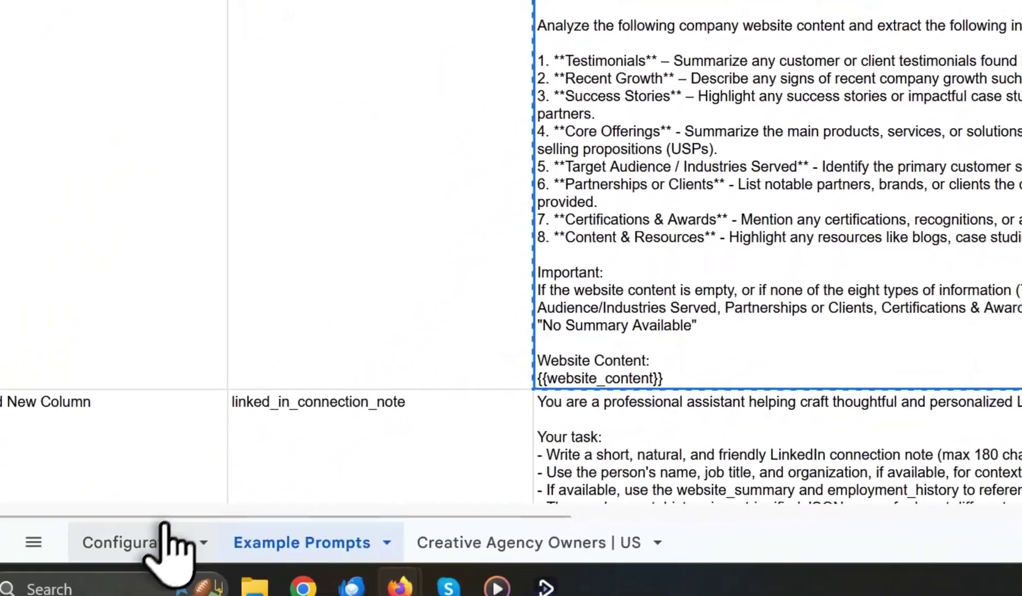
pyautogui.click(165, 554)
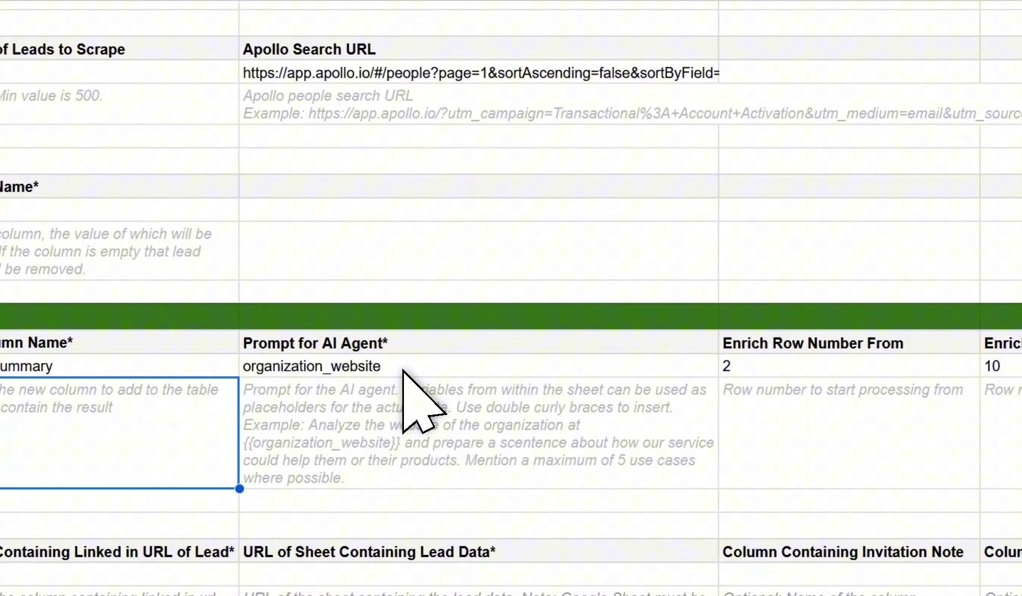
pyautogui.click(662, 236)
pyautogui.hotkey('ctrl', 'v')
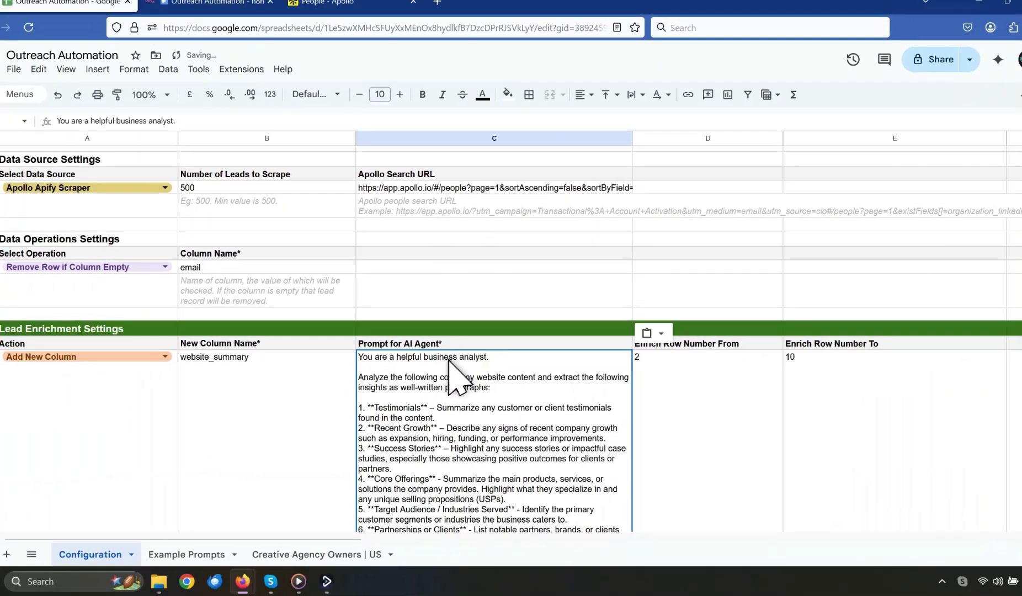
# Compare the pasted prompt against the Example Prompts sample for website_summary.
pyautogui.scroll(-5, 453, 359)
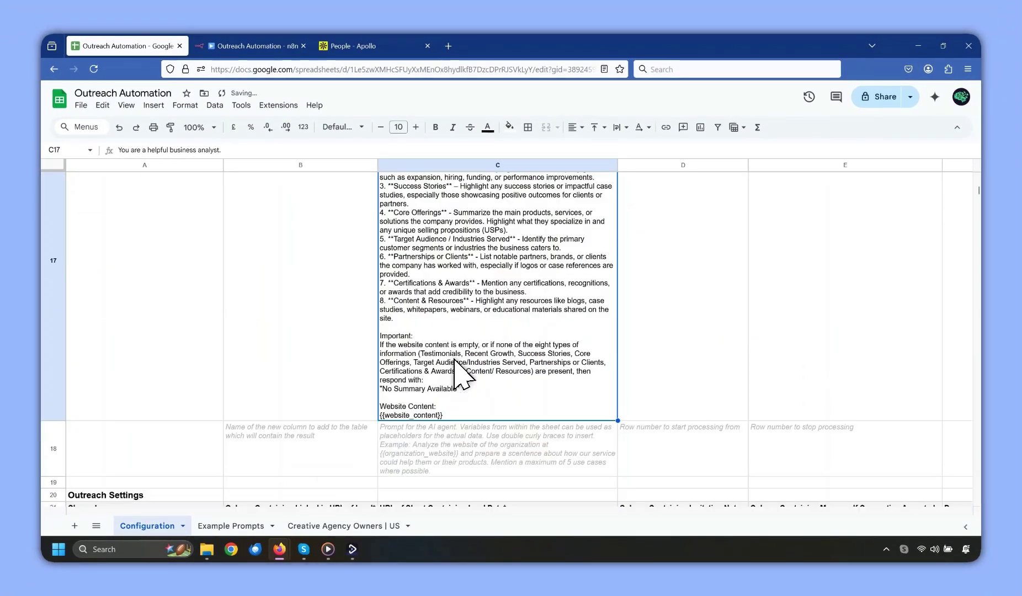
pyautogui.scroll(3, 453, 359)
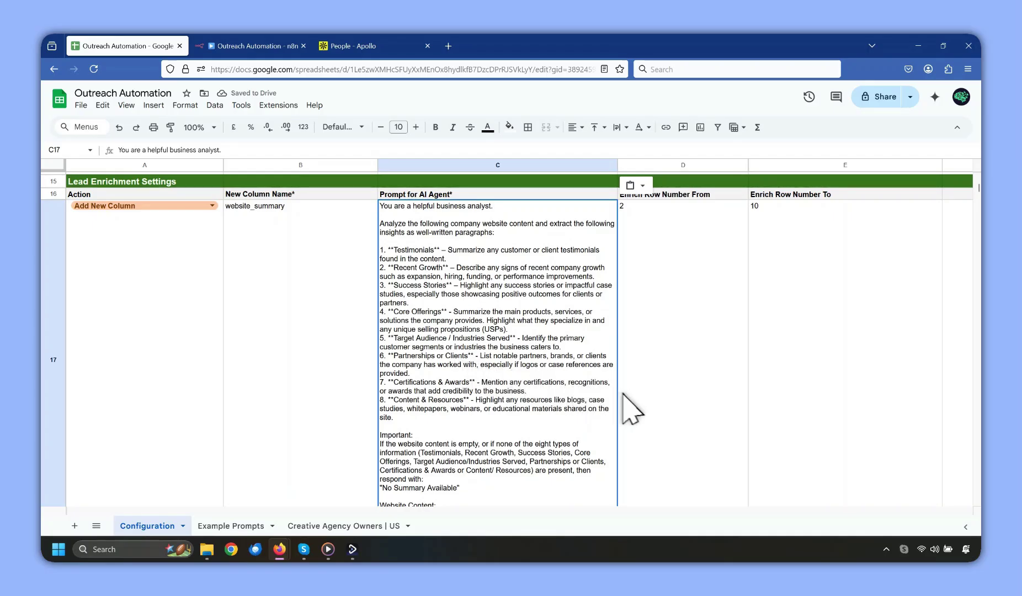
pyautogui.scroll(-1, 593, 403)
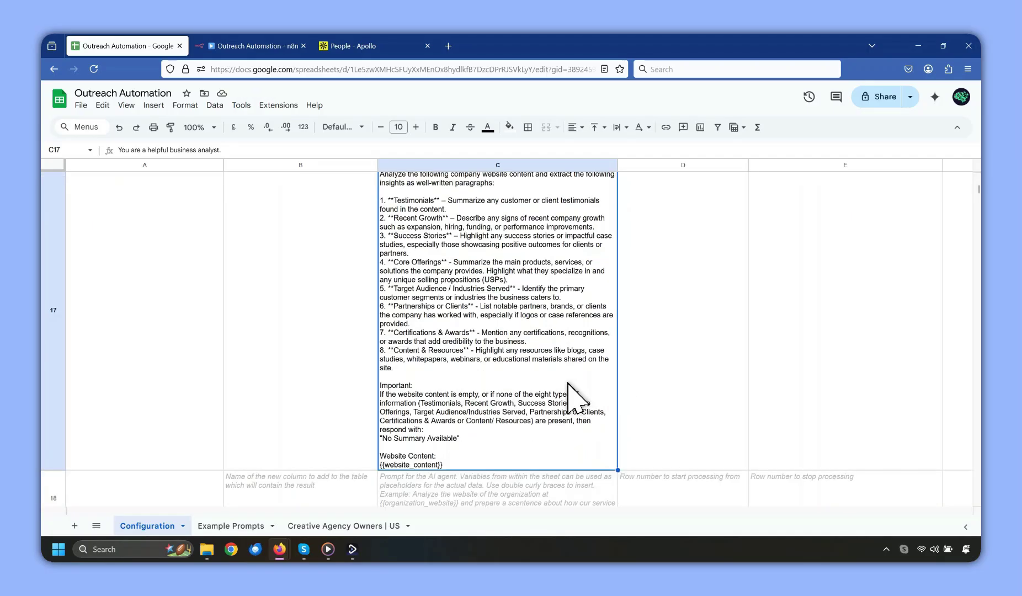
pyautogui.click(230, 526)
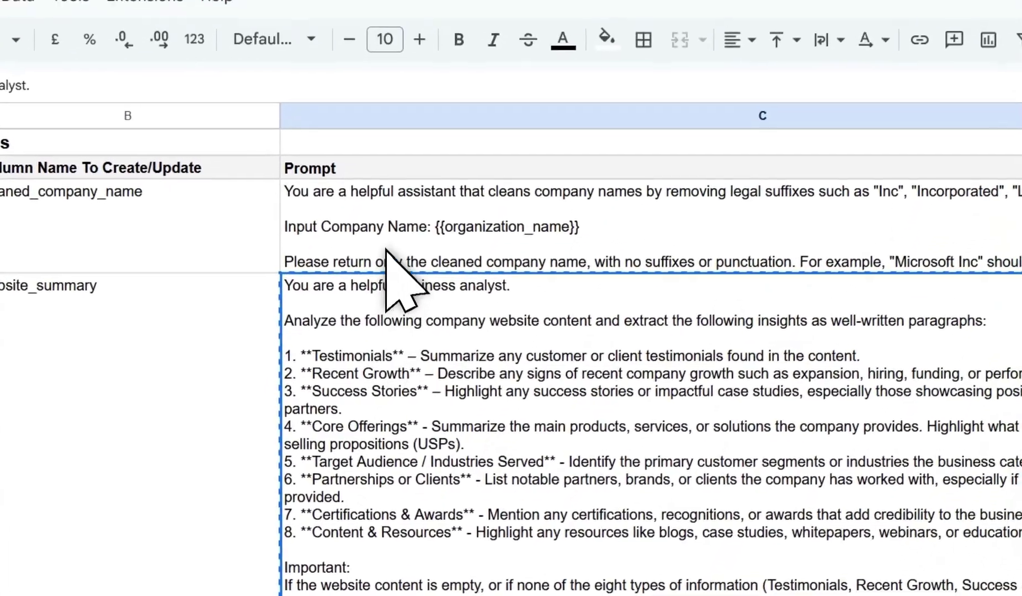
pyautogui.scroll(-15, 386, 249)
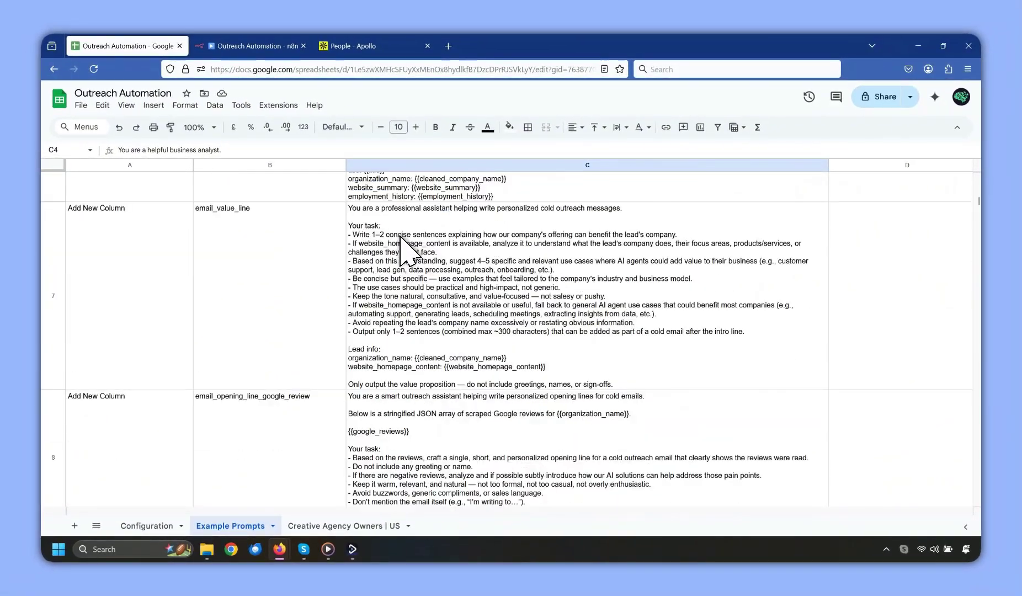
pyautogui.scroll(15, 400, 236)
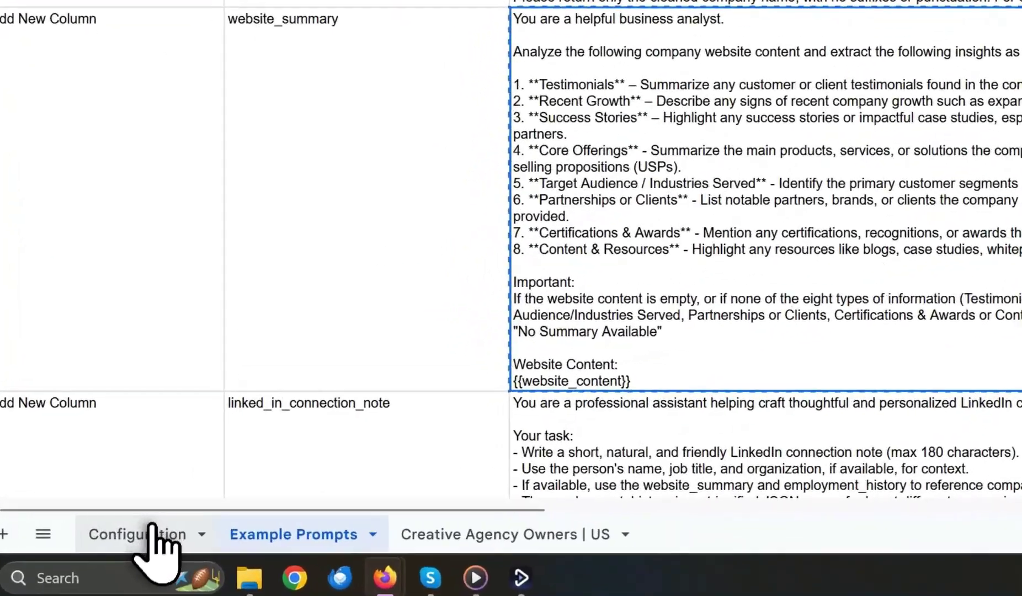
pyautogui.click(157, 526)
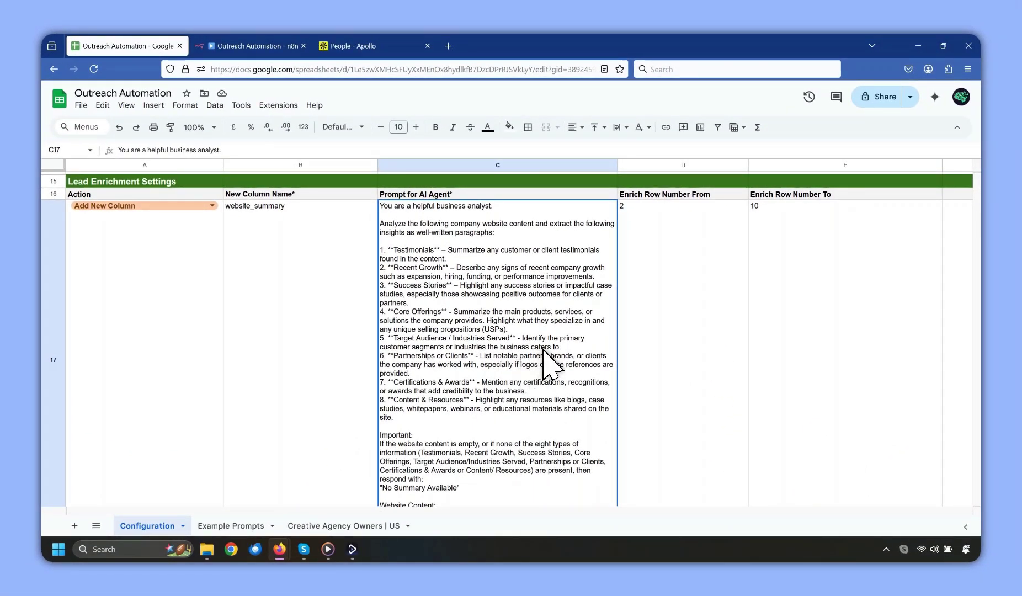
pyautogui.scroll(-2, 544, 349)
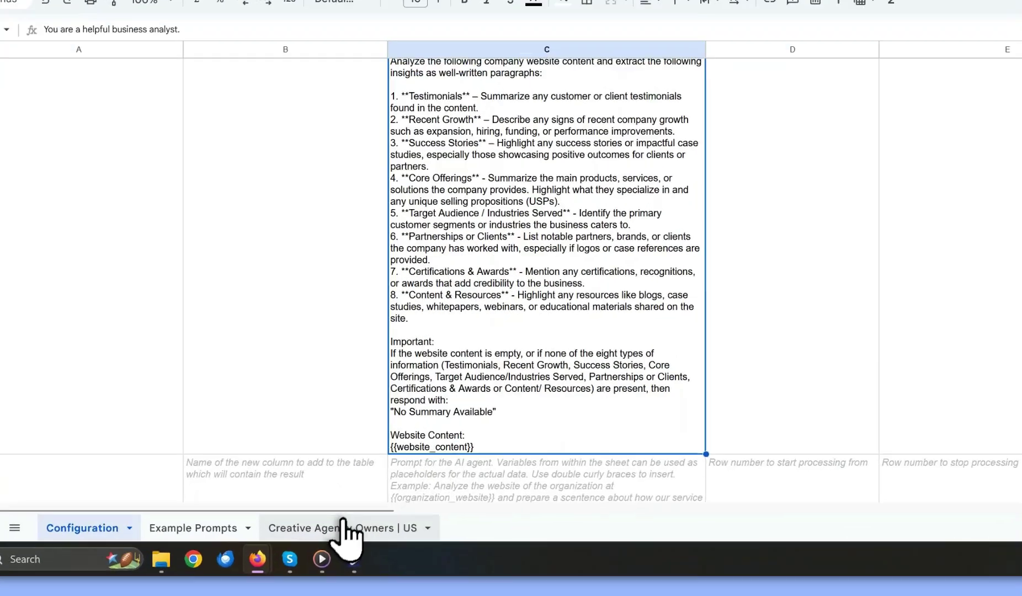
# Glance at the Creative Agency Owners | US data and scroll Configuration back to the top.
pyautogui.click(361, 525)
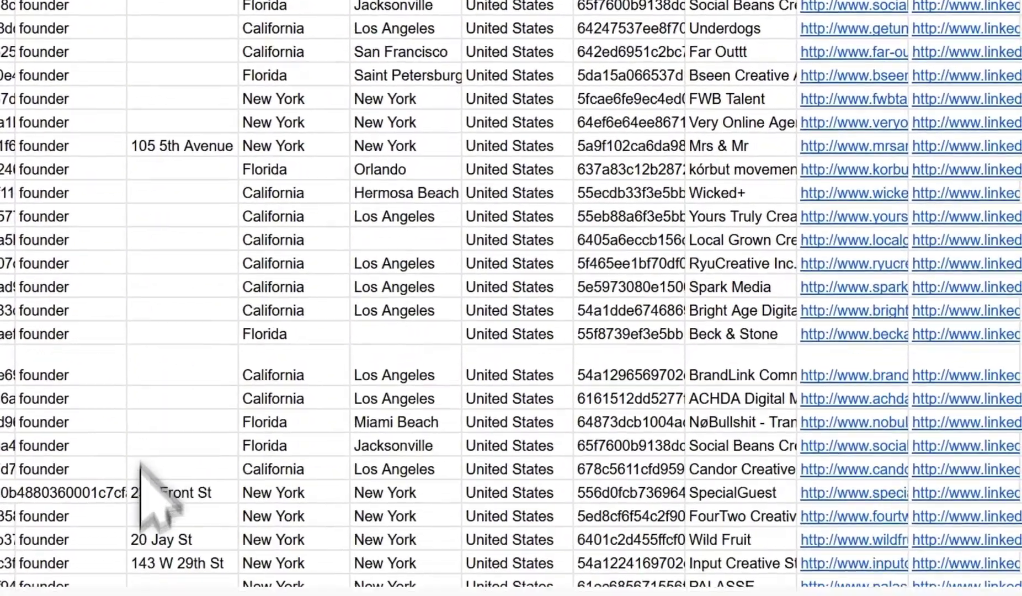
pyautogui.click(141, 581)
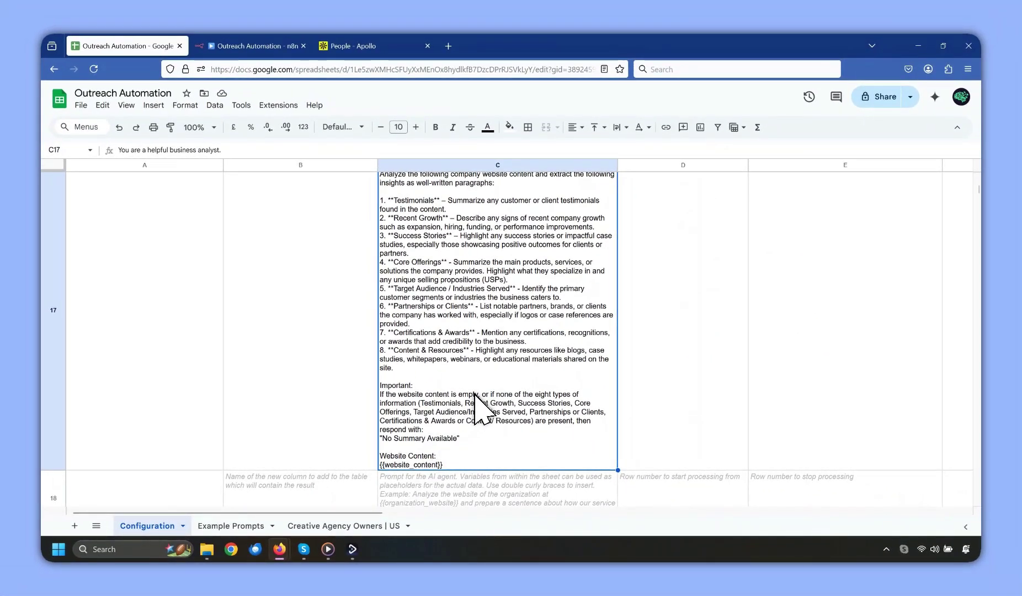
pyautogui.scroll(2, 474, 394)
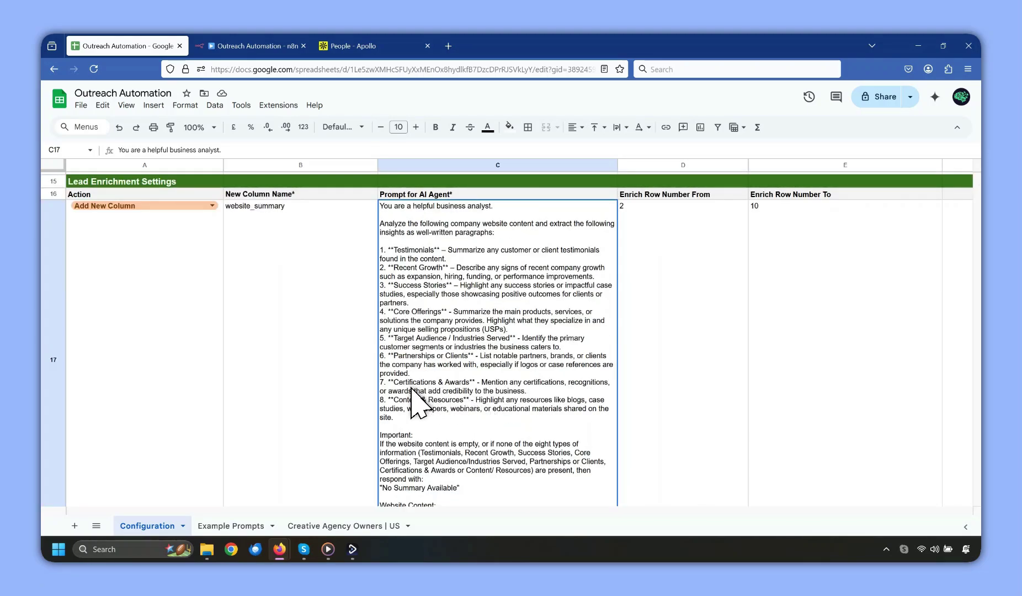
pyautogui.scroll(-8, 315, 408)
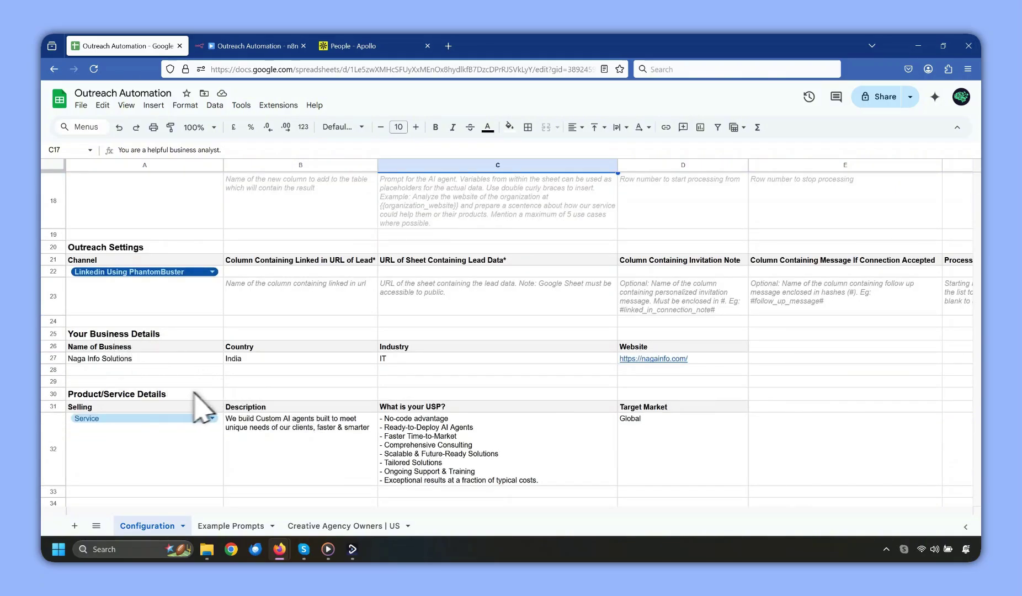
pyautogui.scroll(8, 229, 405)
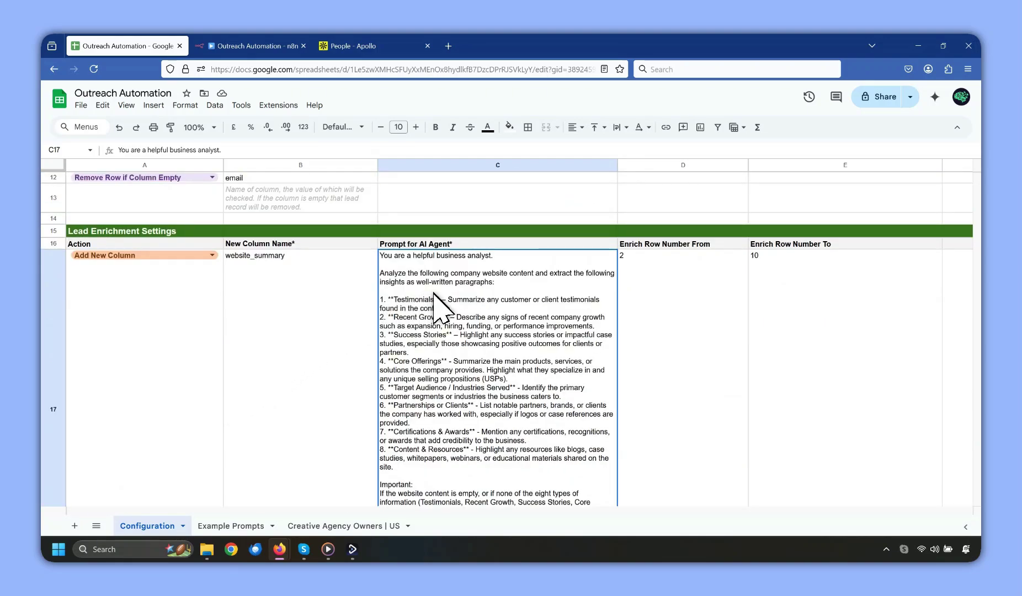
pyautogui.scroll(1, 441, 304)
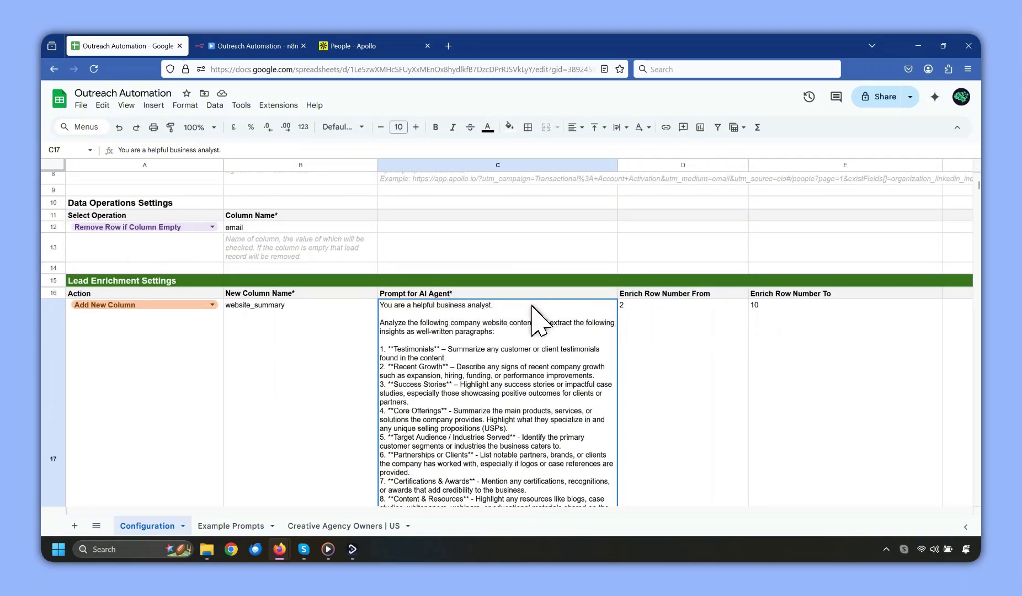
pyautogui.scroll(2, 532, 307)
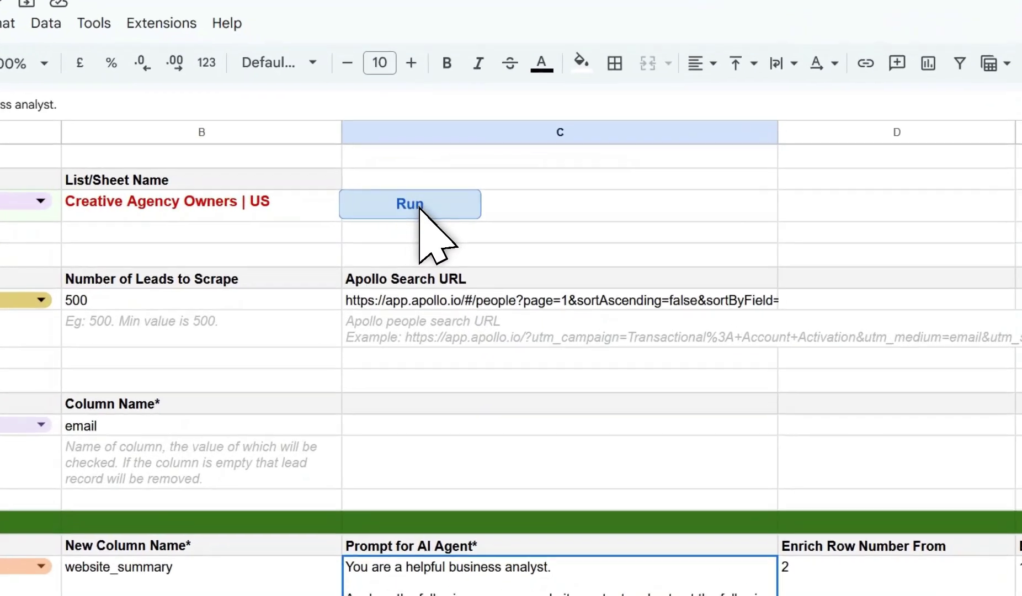
# Run the enrichment and scroll the lead sheet to the new website_summary column.
pyautogui.click(420, 202)
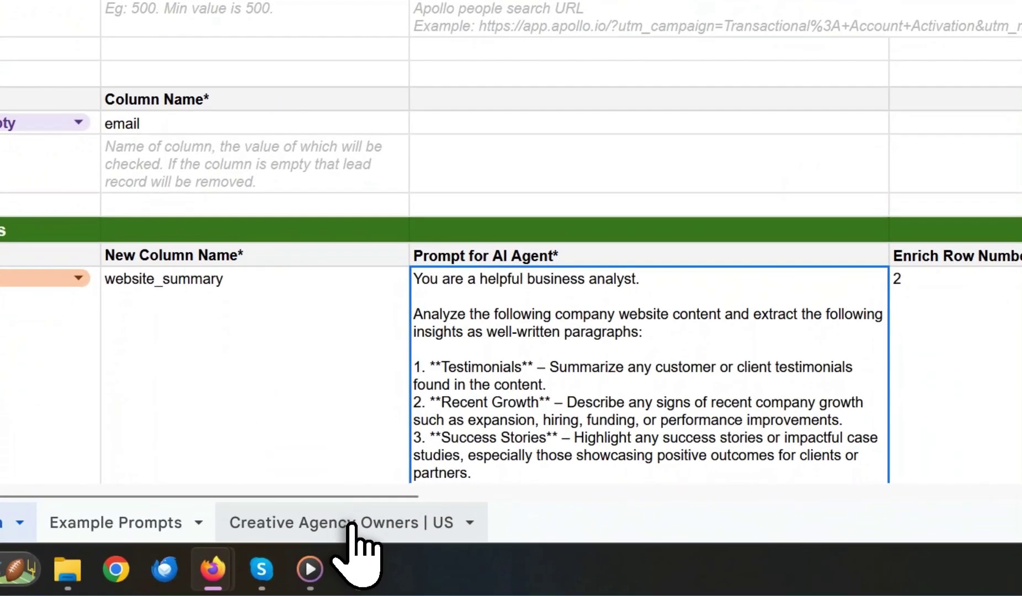
pyautogui.click(349, 520)
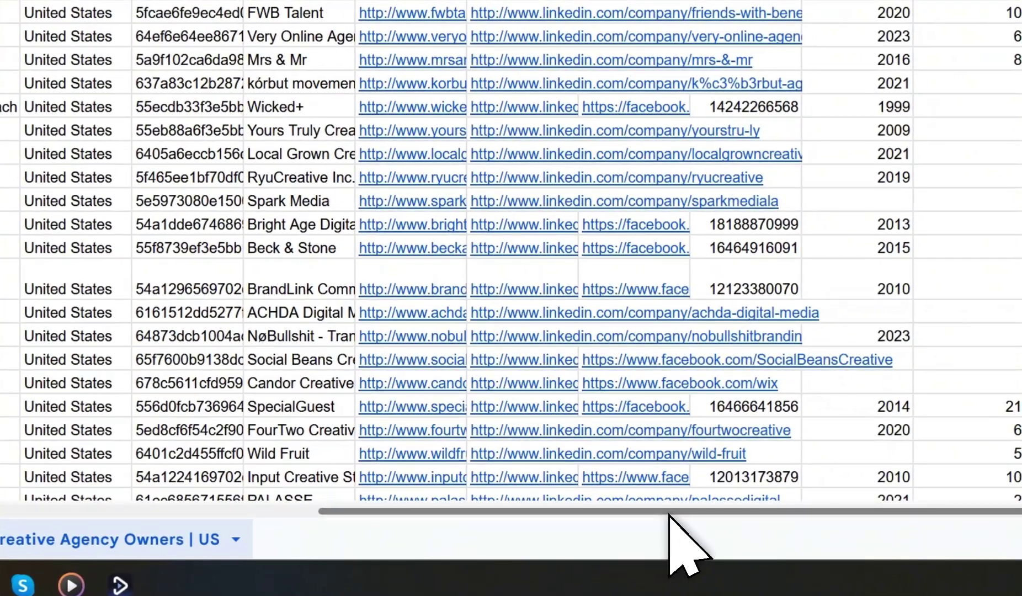
pyautogui.moveTo(700, 510); pyautogui.dragTo(779, 511)
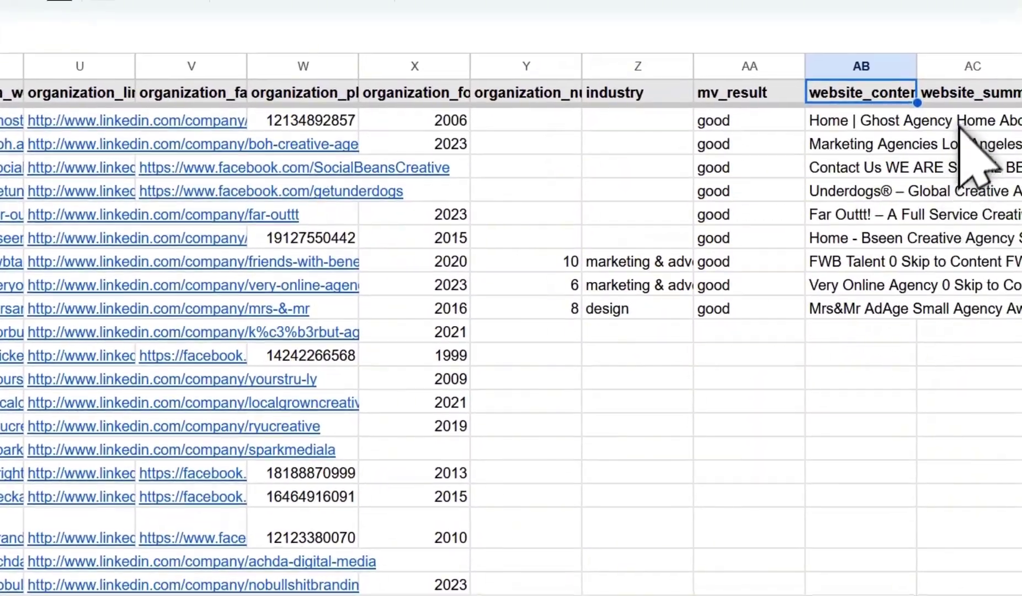
pyautogui.click(970, 95)
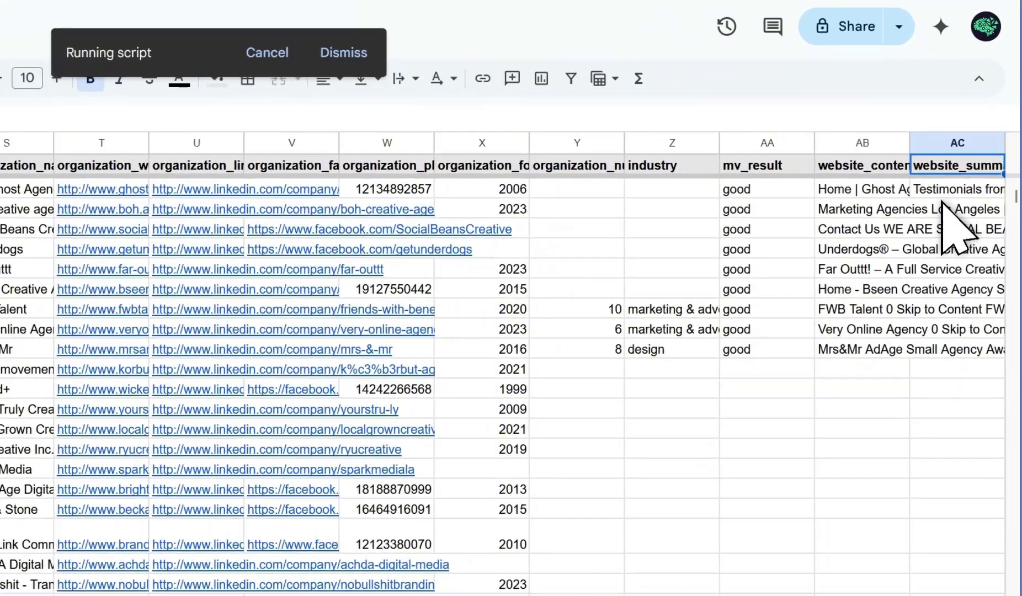
# Read the AI summaries in AC2–AC6, including The Ghost Agency, Underdogs and Far Outtt.
pyautogui.click(946, 193)
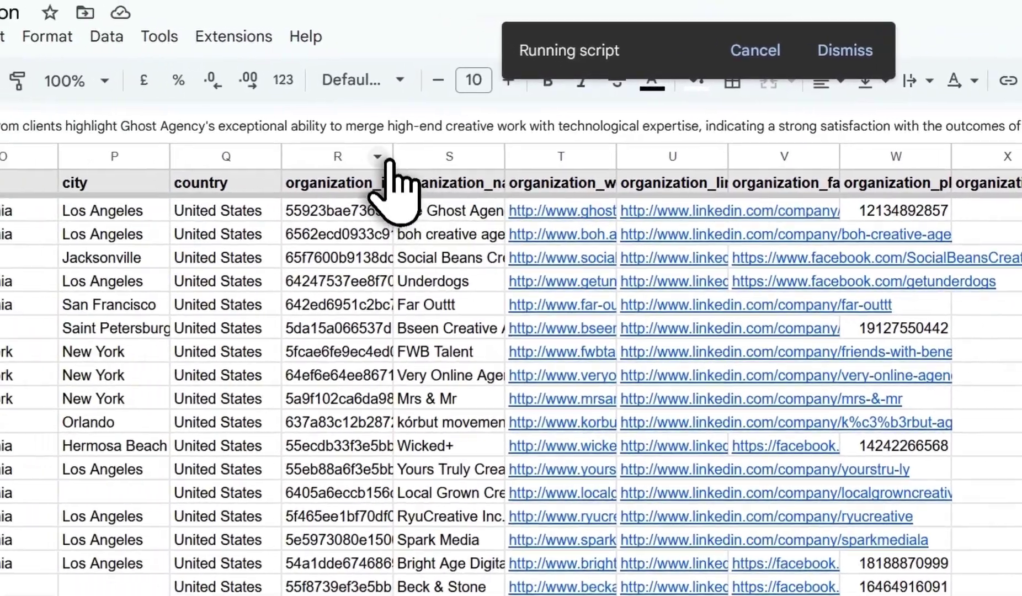
pyautogui.moveTo(381, 142); pyautogui.dragTo(378, 246)
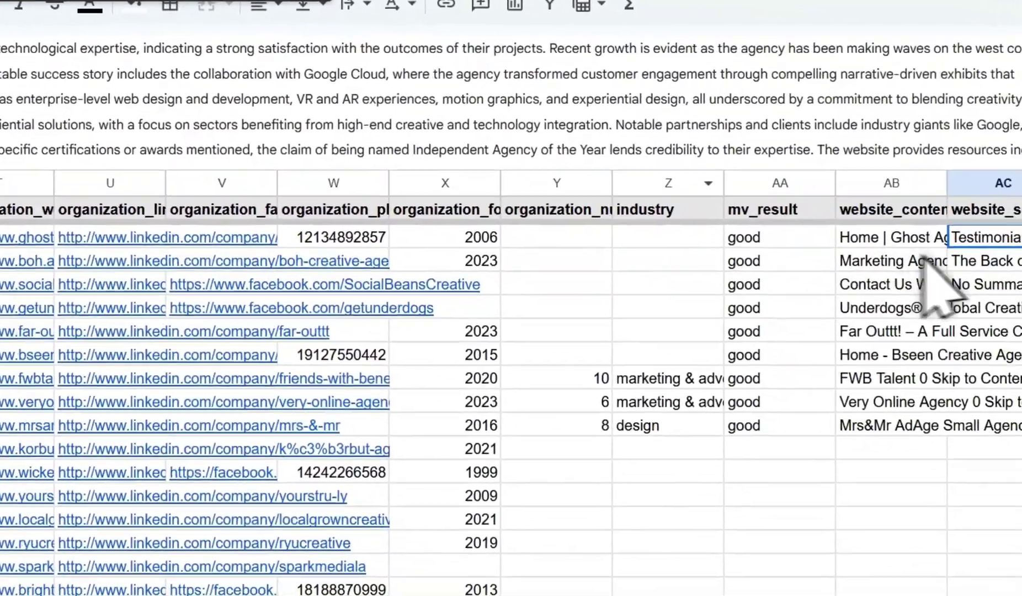
pyautogui.click(913, 256)
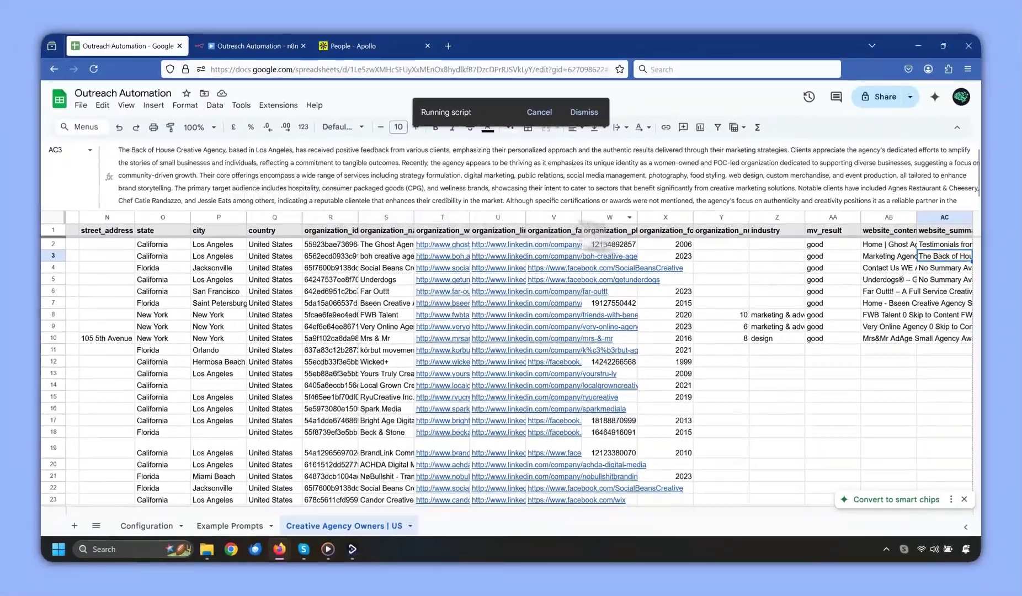
pyautogui.click(918, 268)
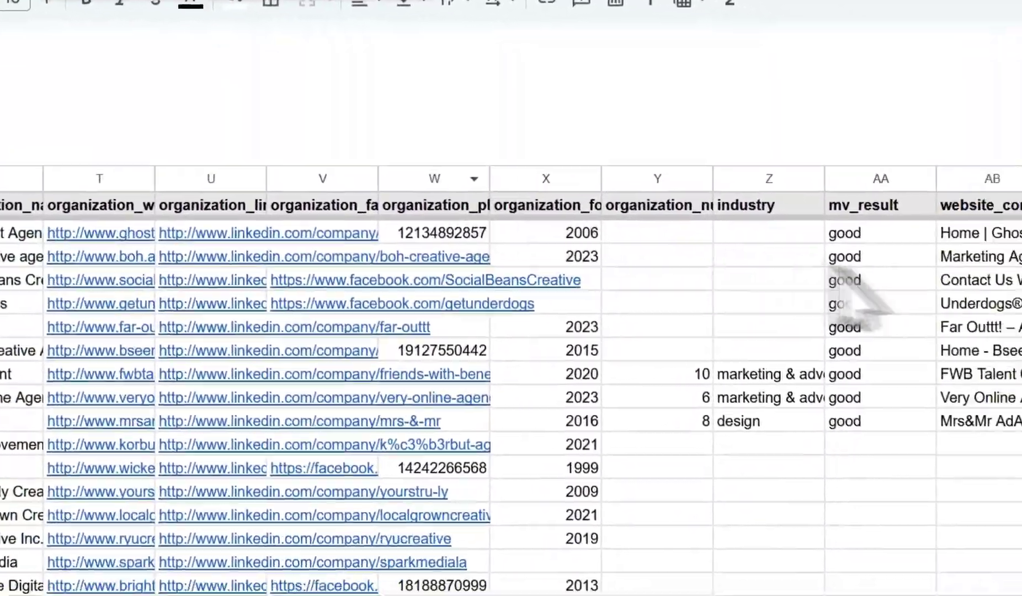
pyautogui.click(911, 272)
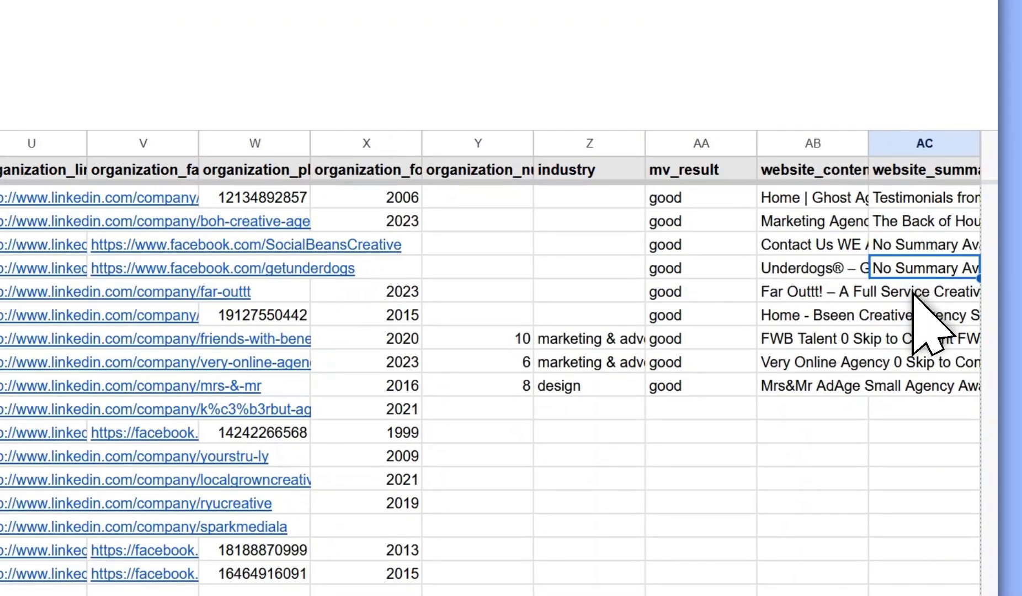
pyautogui.click(913, 294)
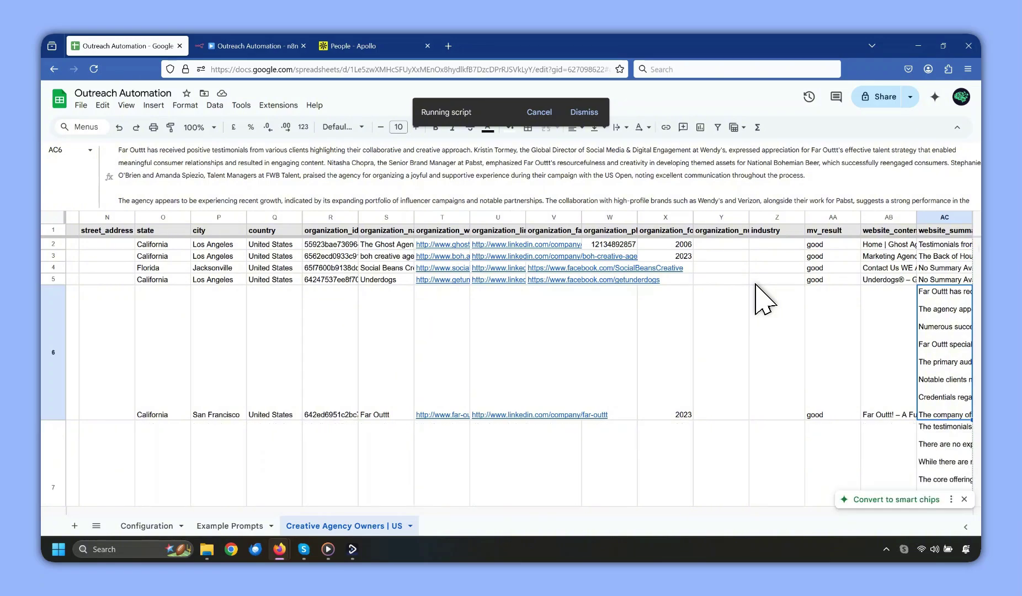
pyautogui.scroll(-3, 762, 300)
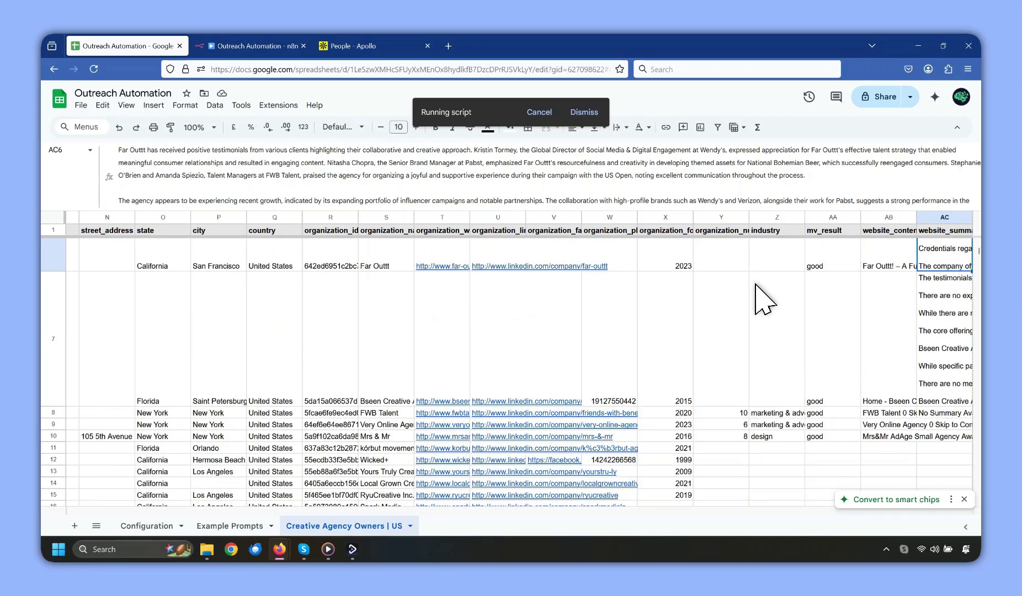
pyautogui.scroll(-1, 763, 299)
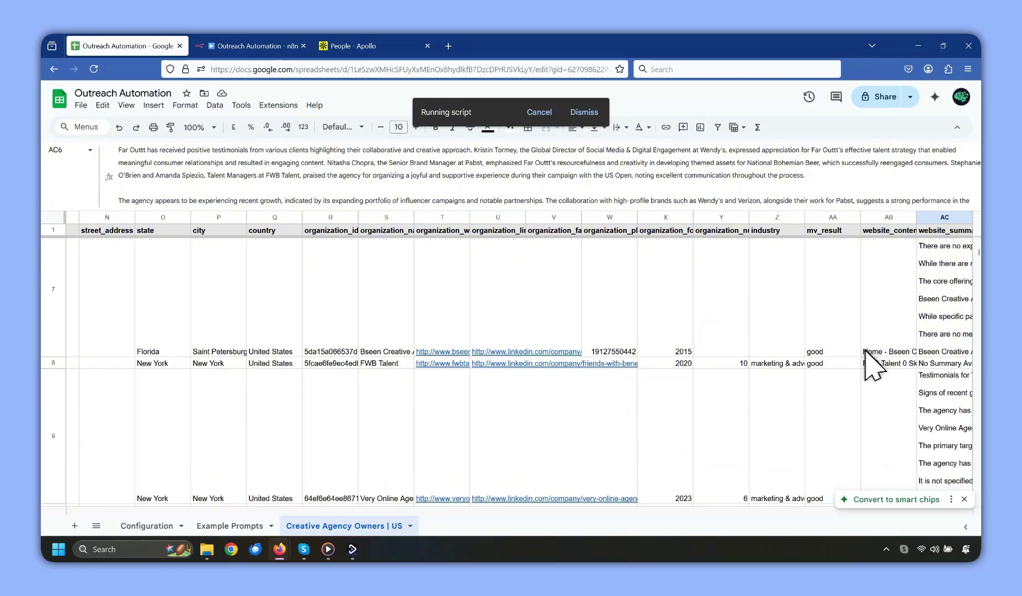
pyautogui.scroll(-2, 870, 361)
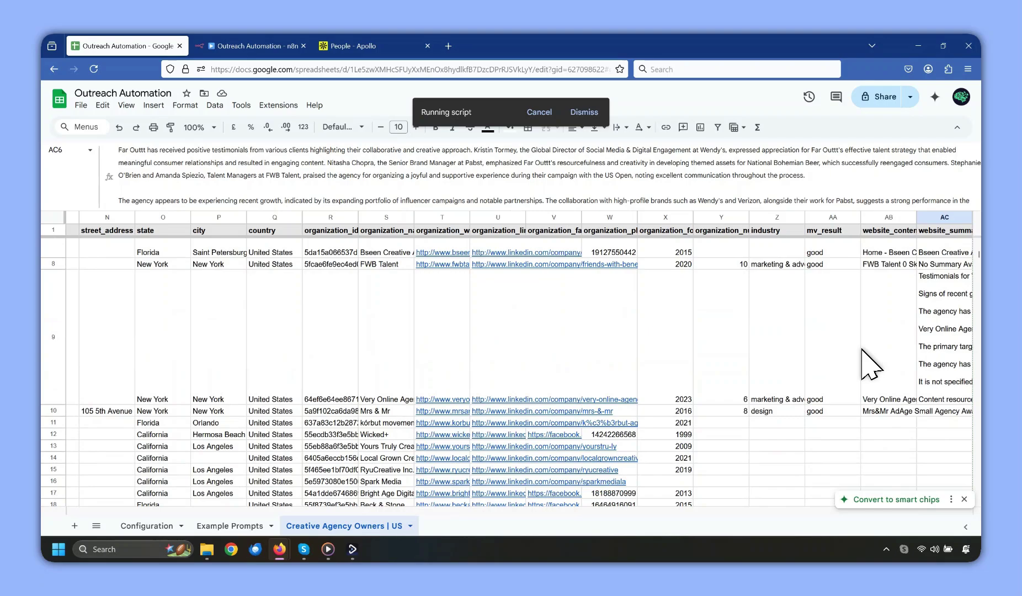
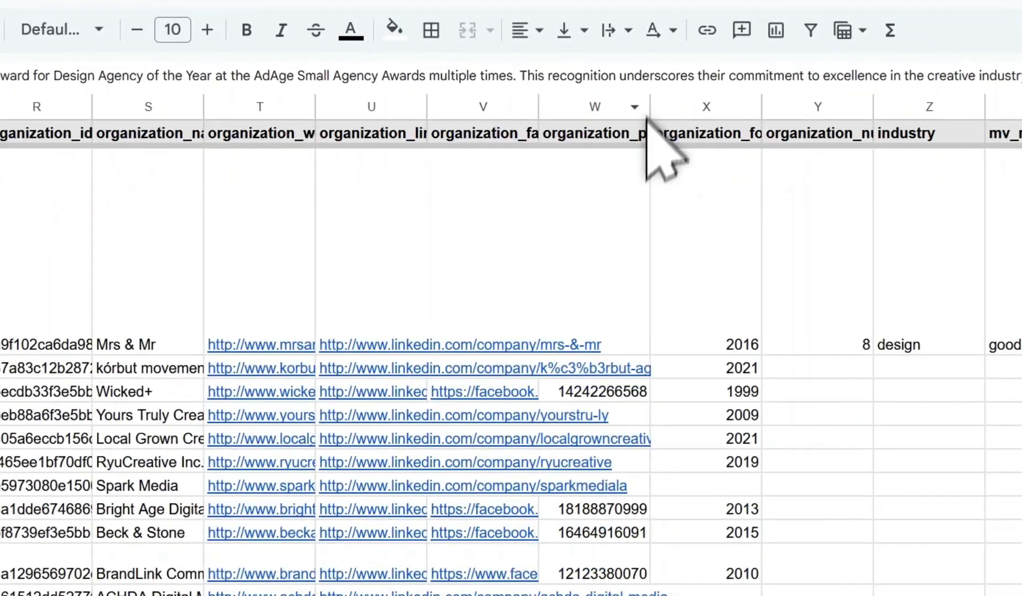
# Scroll the lead sheet back to the top and select S2 to check the first company's organization name.
pyautogui.scroll(7, 799, 244)
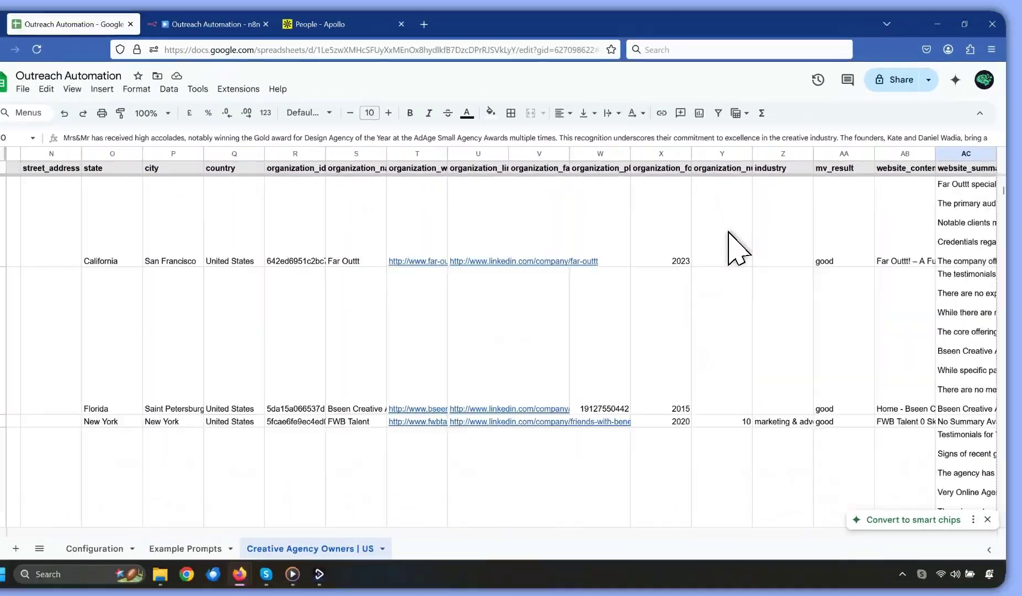
pyautogui.scroll(2, 738, 249)
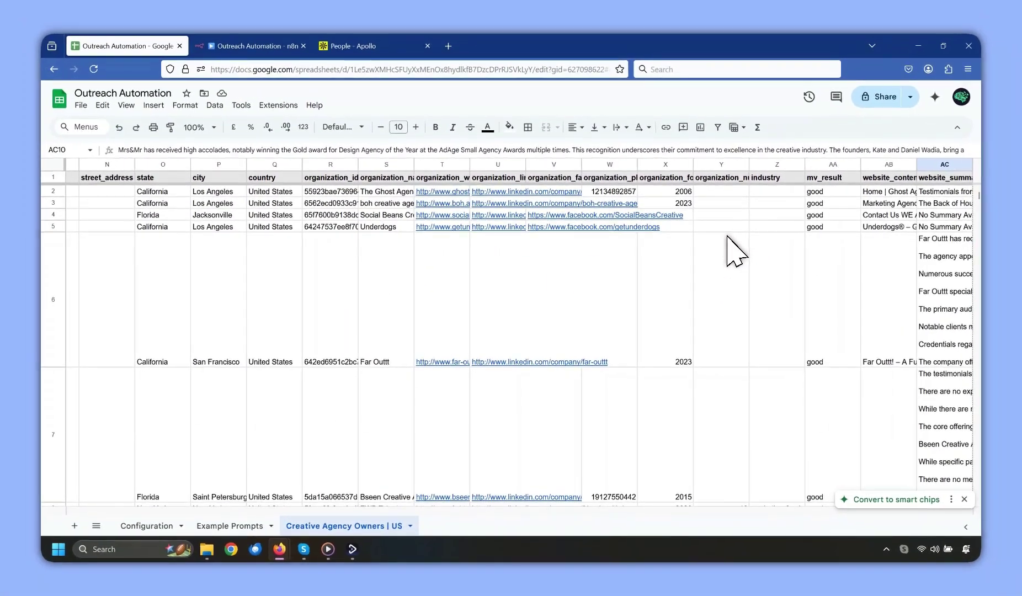
pyautogui.click(386, 192)
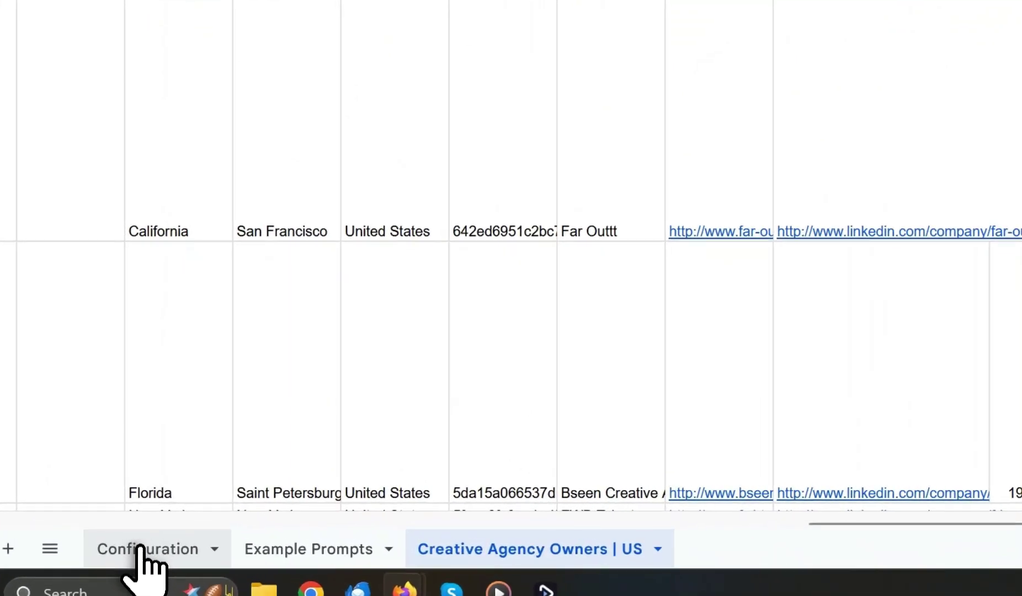
# Rename the new column in Configuration B17 to cleaned_company_name.
pyautogui.click(144, 526)
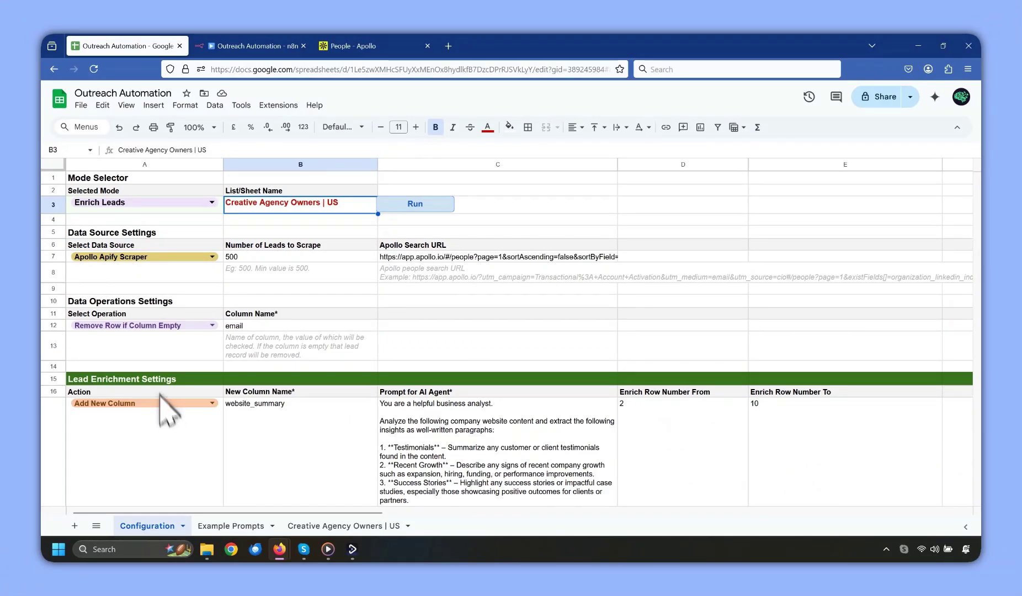
pyautogui.scroll(-3, 257, 322)
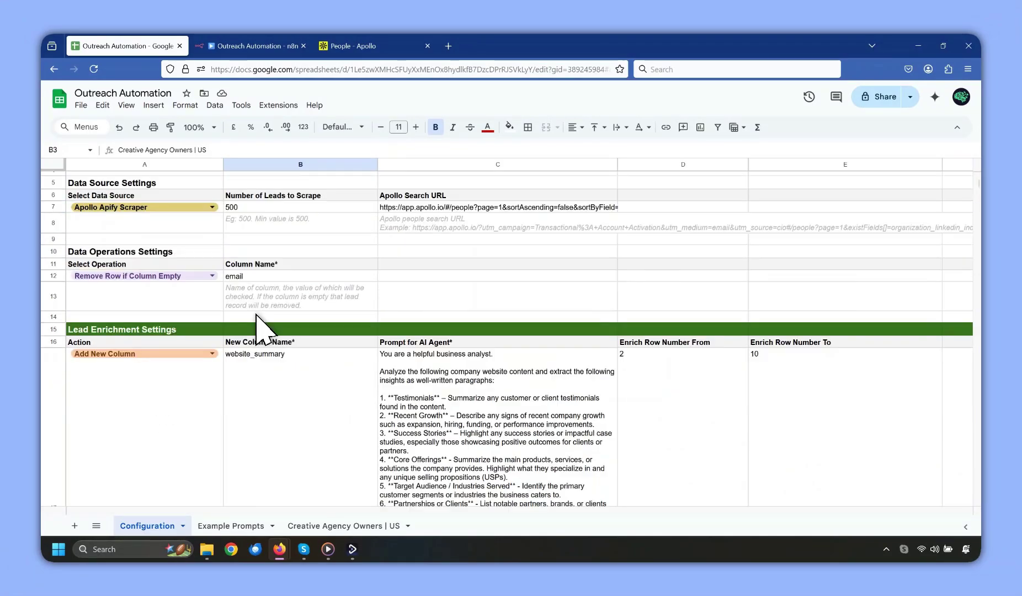
pyautogui.scroll(-1, 257, 319)
pyautogui.click(259, 317)
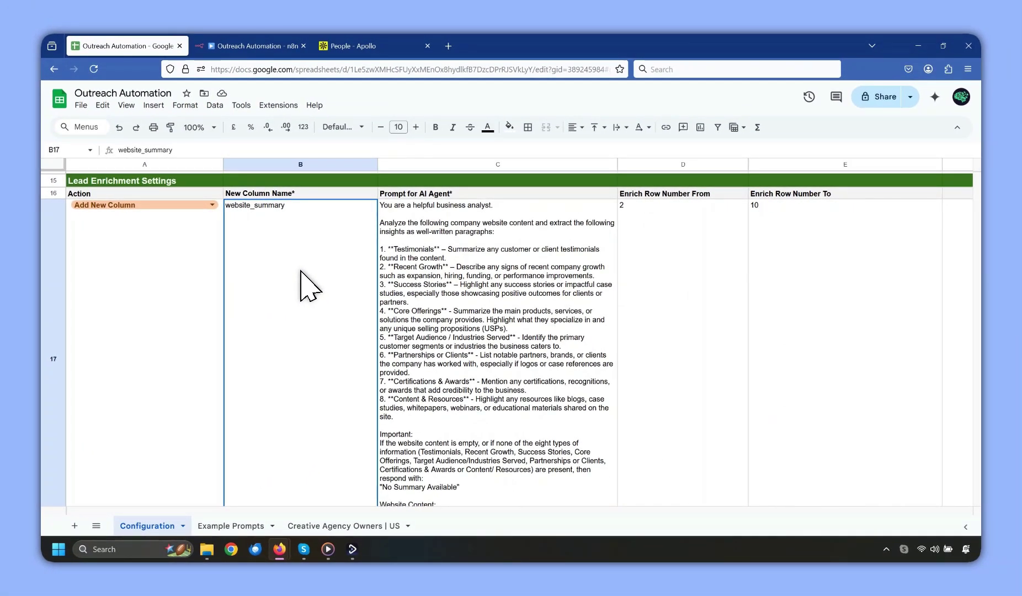
pyautogui.write('cleaned_company_name')
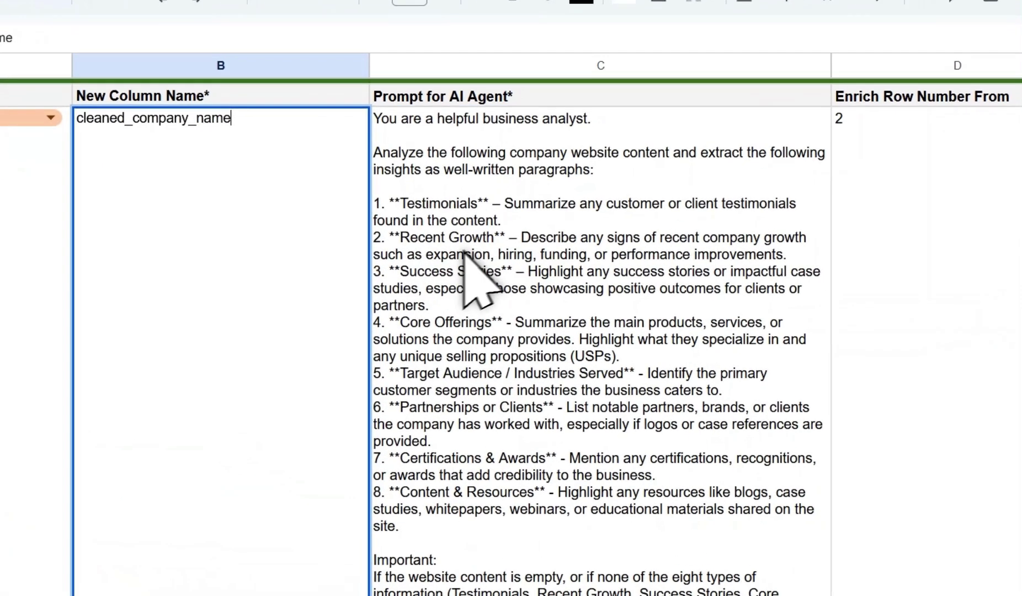
# Replace the C17 prompt with the company-name cleaning prompt copied from Example Prompts.
pyautogui.click(431, 273)
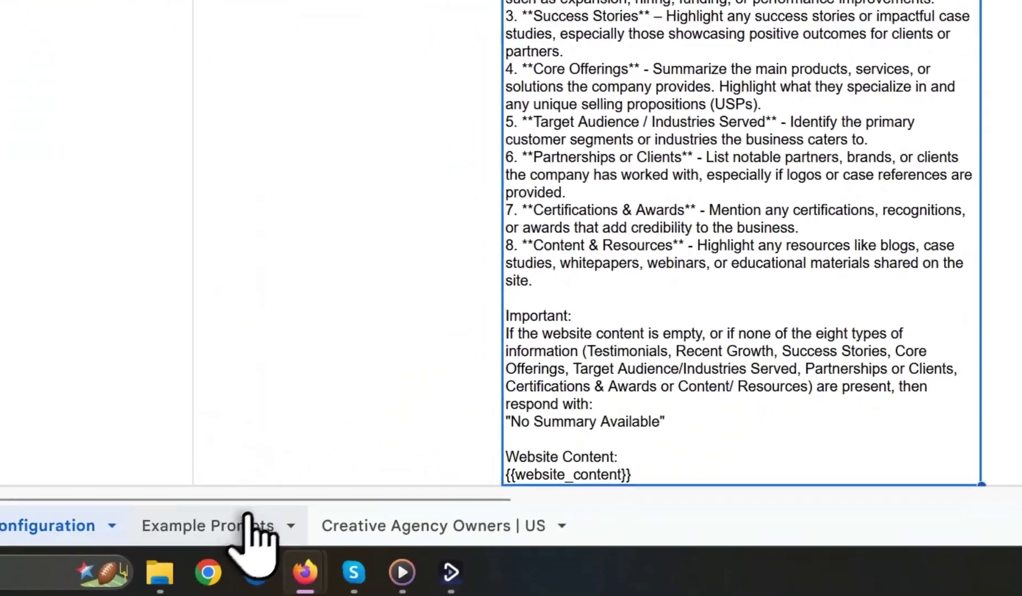
pyautogui.click(231, 525)
pyautogui.click(452, 213)
pyautogui.hotkey('ctrl', 'c')
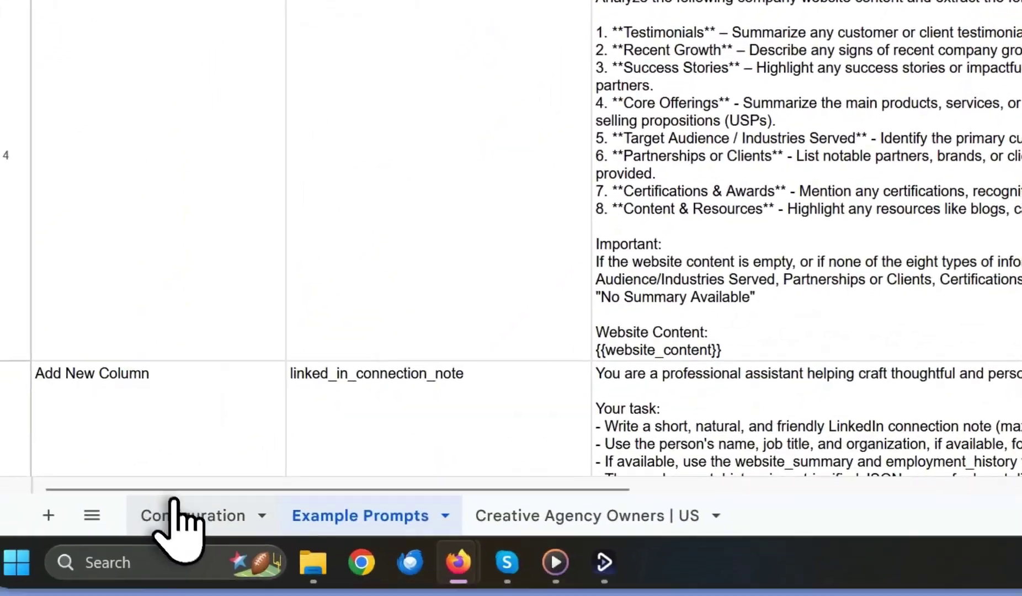
pyautogui.click(188, 513)
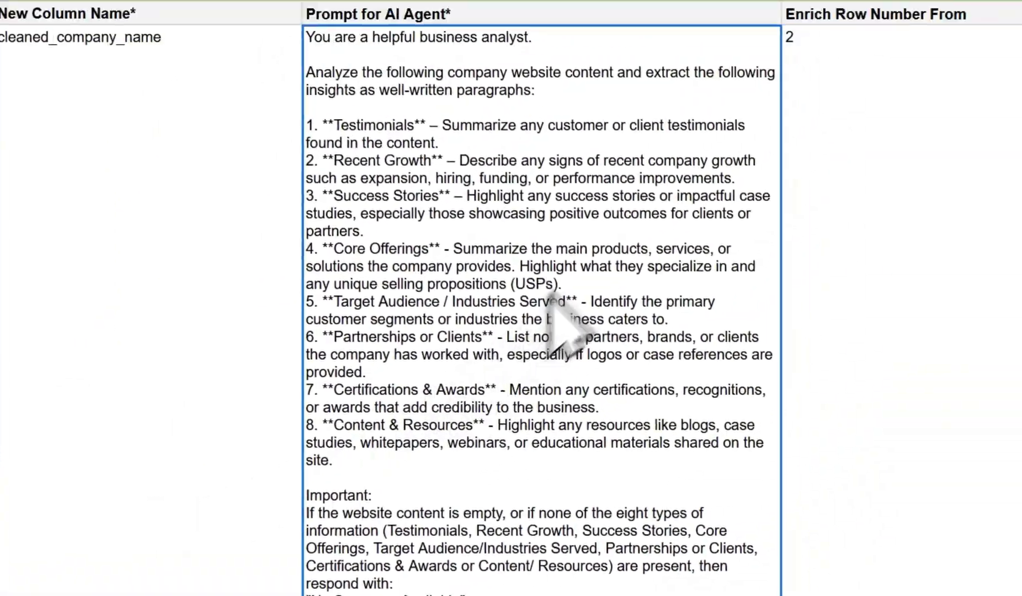
pyautogui.hotkey('ctrl', 'v')
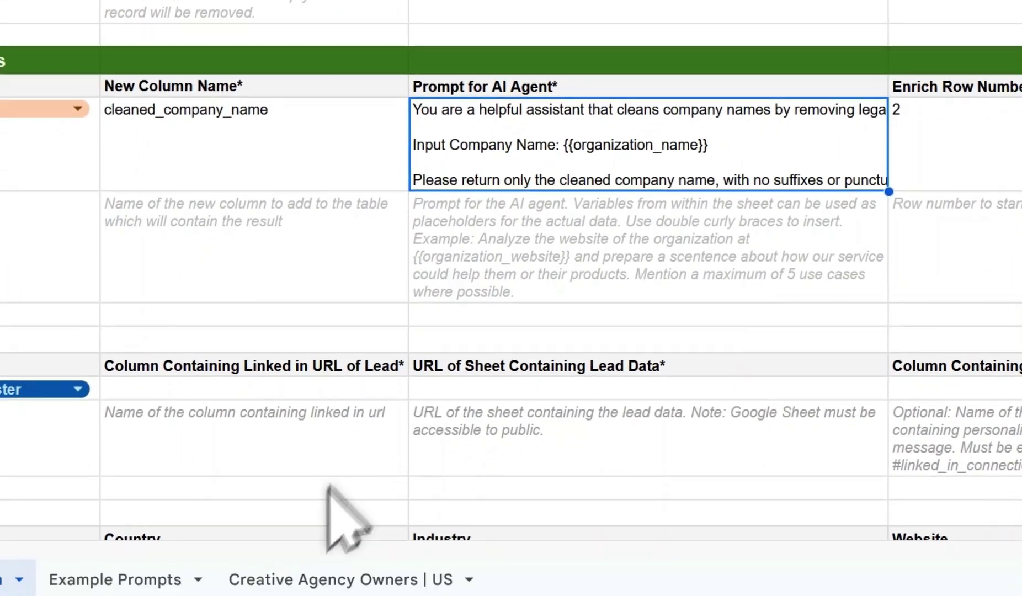
# Confirm the organization_name column, run the enrichment, and return to the Creative Agency Owners | US sheet.
pyautogui.click(353, 578)
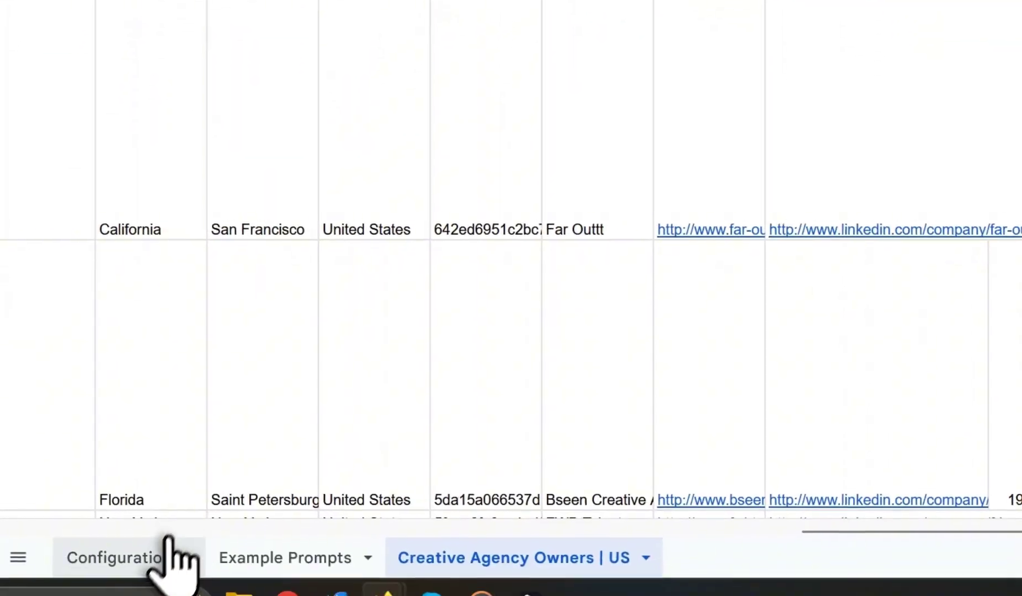
pyautogui.click(164, 554)
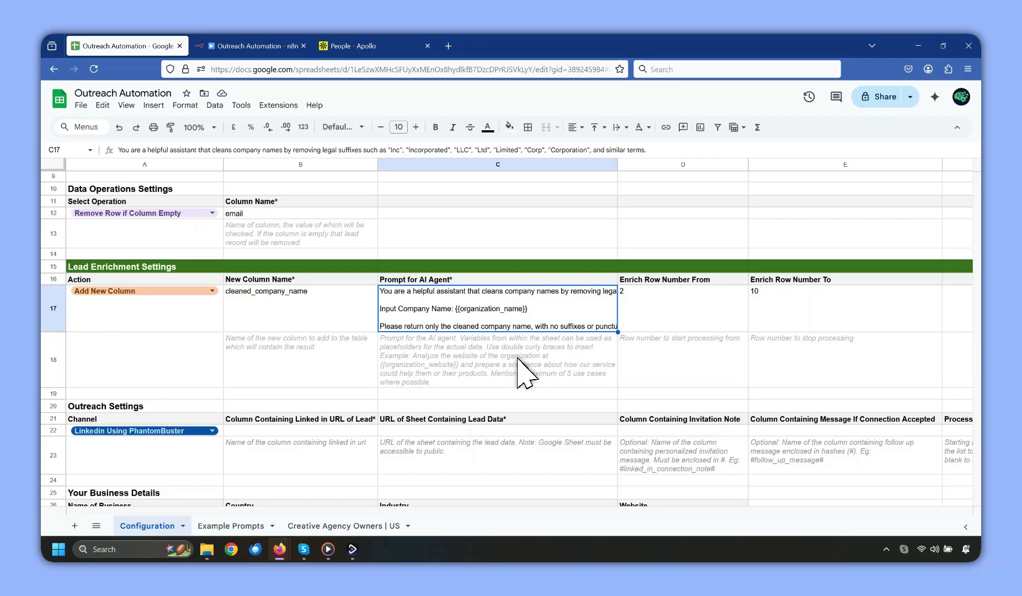
pyautogui.scroll(3, 516, 365)
pyautogui.click(419, 194)
pyautogui.click(416, 202)
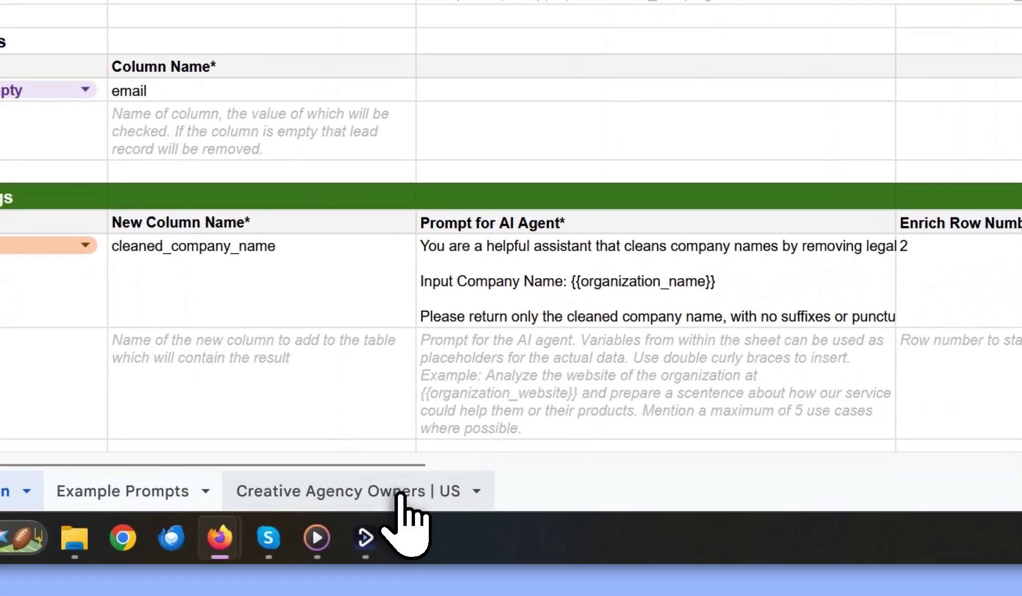
pyautogui.click(401, 518)
pyautogui.moveTo(900, 480); pyautogui.dragTo(1020, 481)
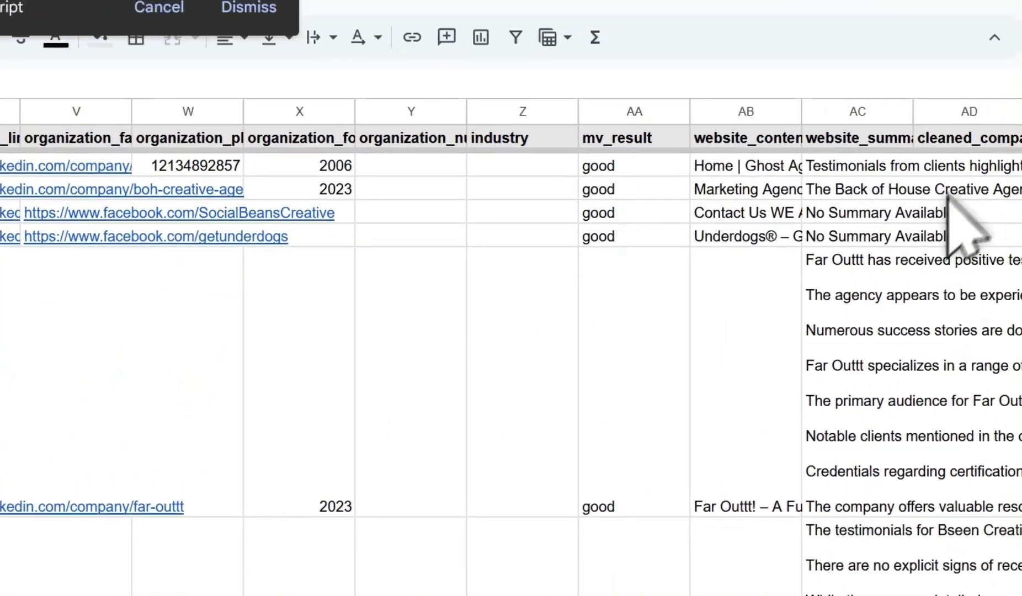
# Review the cleaned_company_name column, checking AD2's suffix-free name such as The Ghost Agency.
pyautogui.click(923, 139)
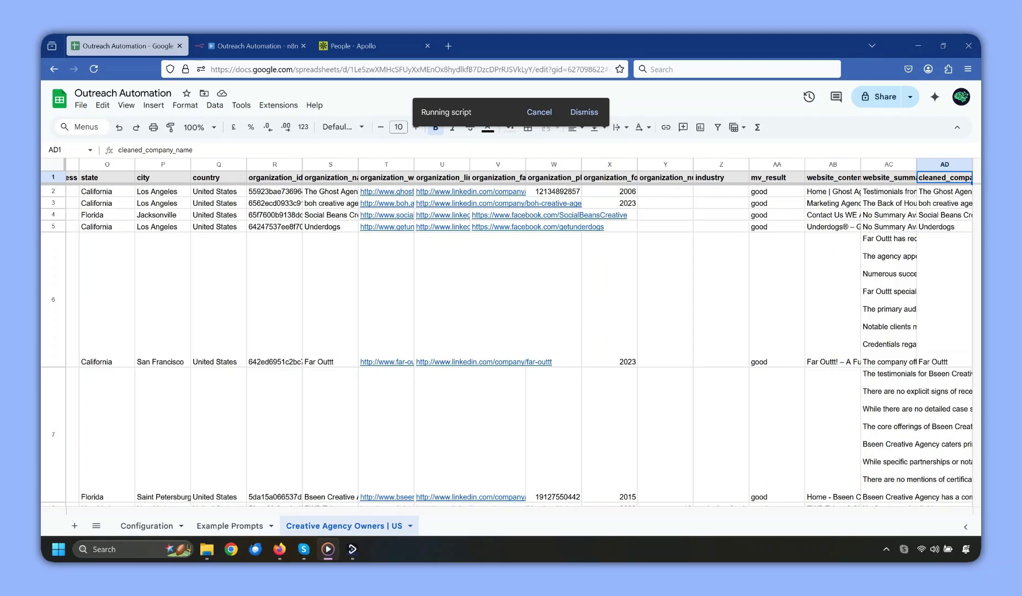
pyautogui.scroll(-5, 953, 308)
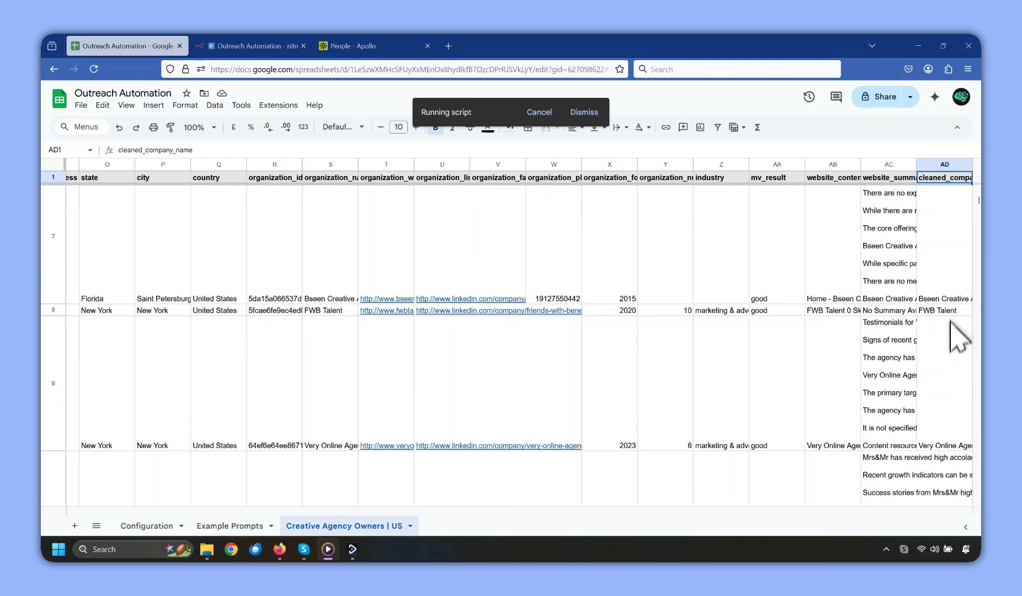
pyautogui.scroll(-2, 958, 335)
pyautogui.scroll(7, 955, 397)
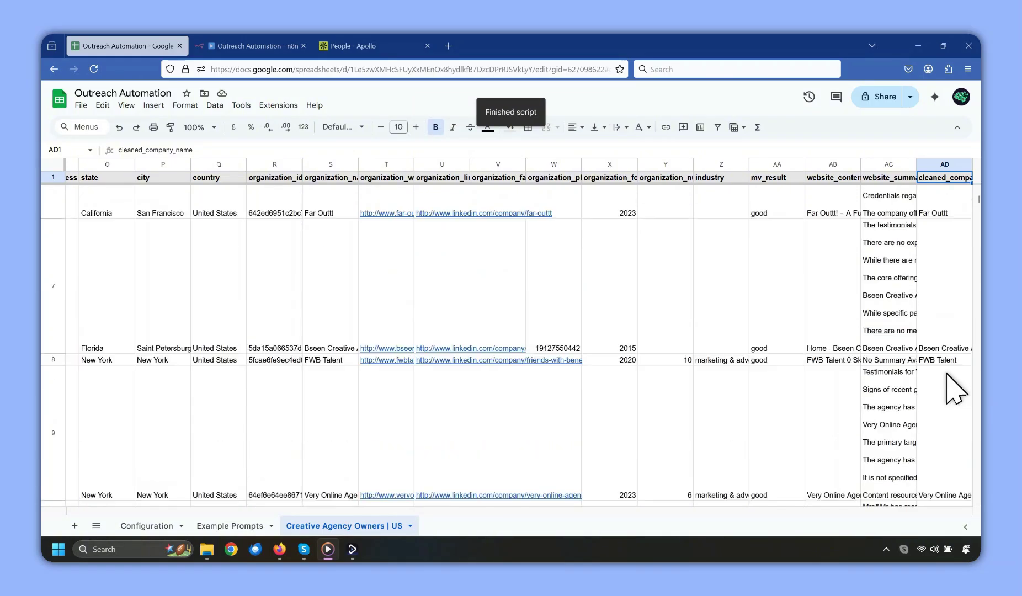
pyautogui.click(944, 192)
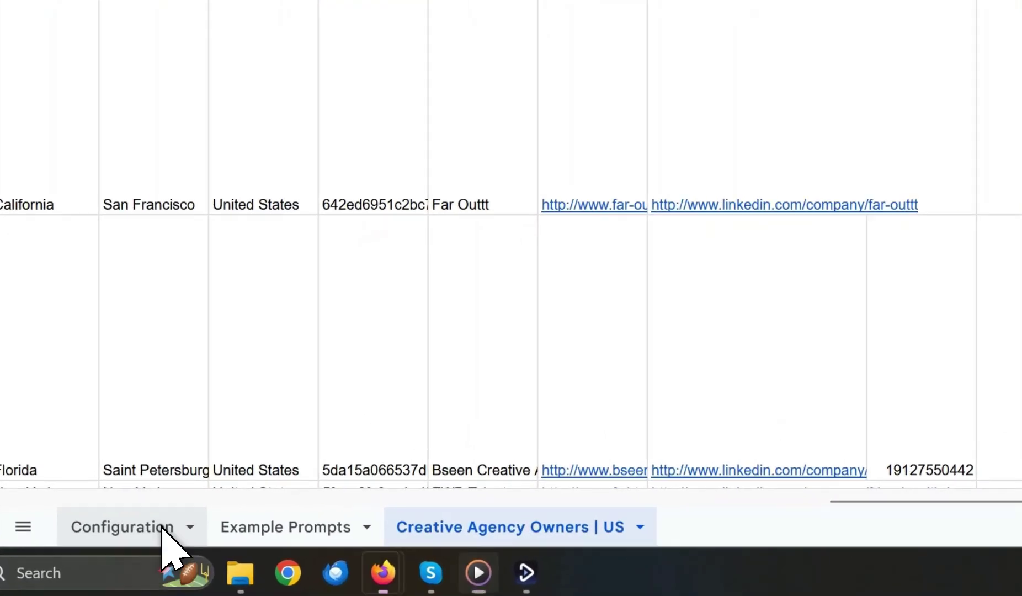
# Rename the Configuration new-column name in B17 to email_opening_line.
pyautogui.click(173, 527)
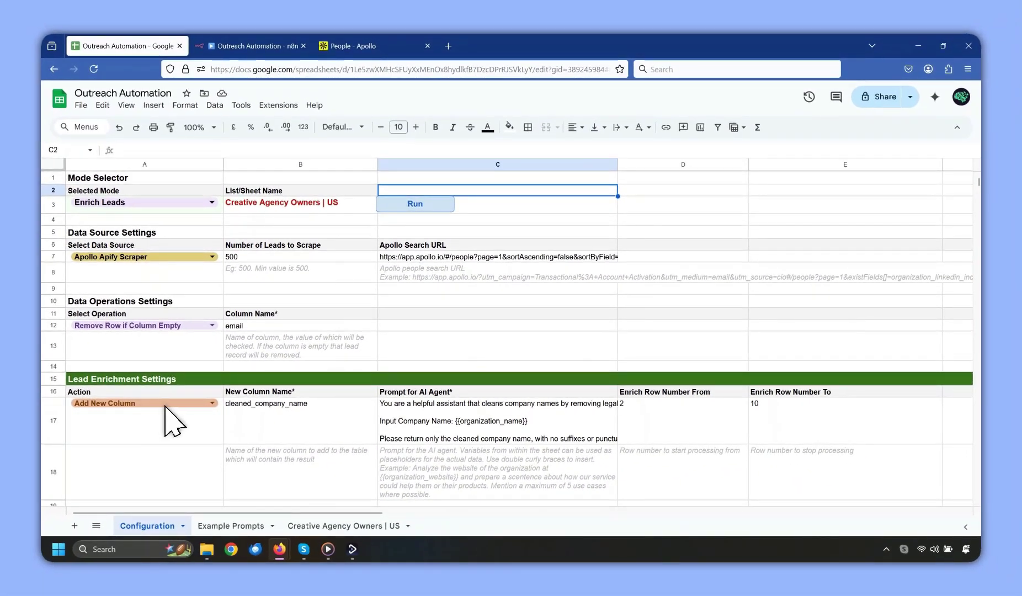
pyautogui.scroll(-3, 331, 420)
pyautogui.click(319, 293)
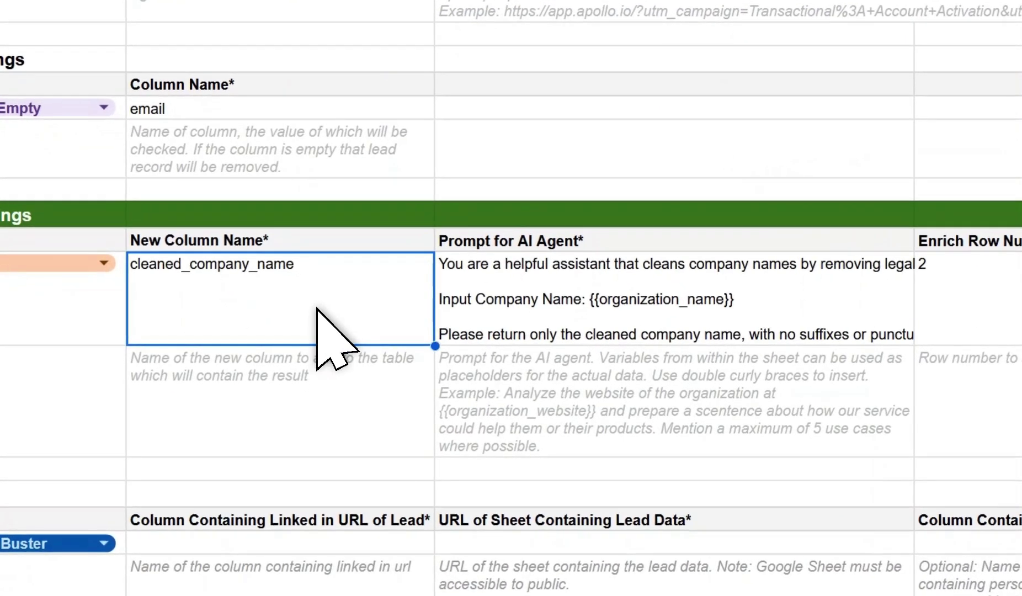
pyautogui.write('email_opening_line')
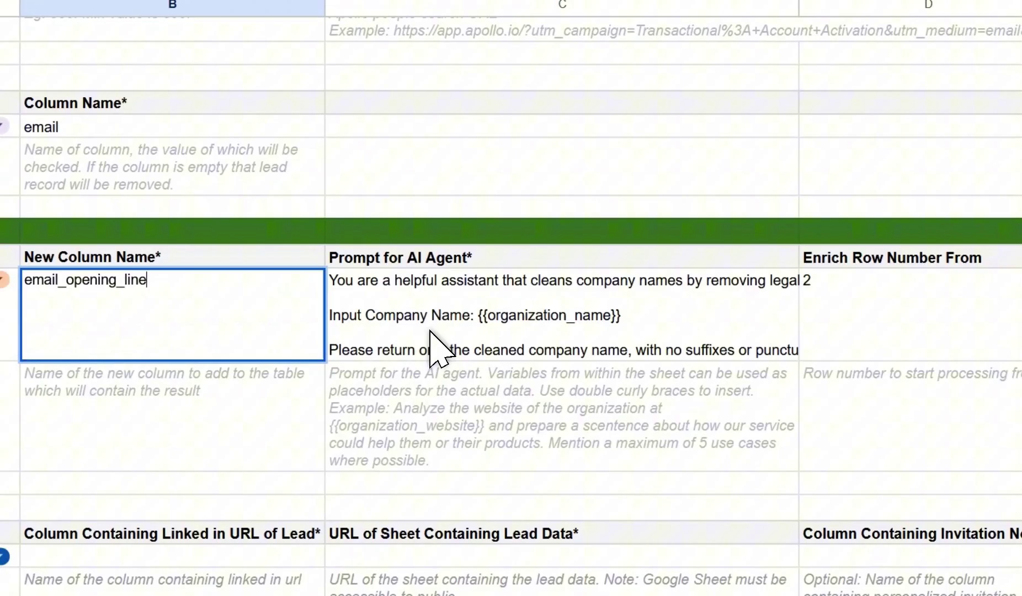
# Paste the email_opening_line prompt from Example Prompts into C17 and check it.
pyautogui.click(425, 332)
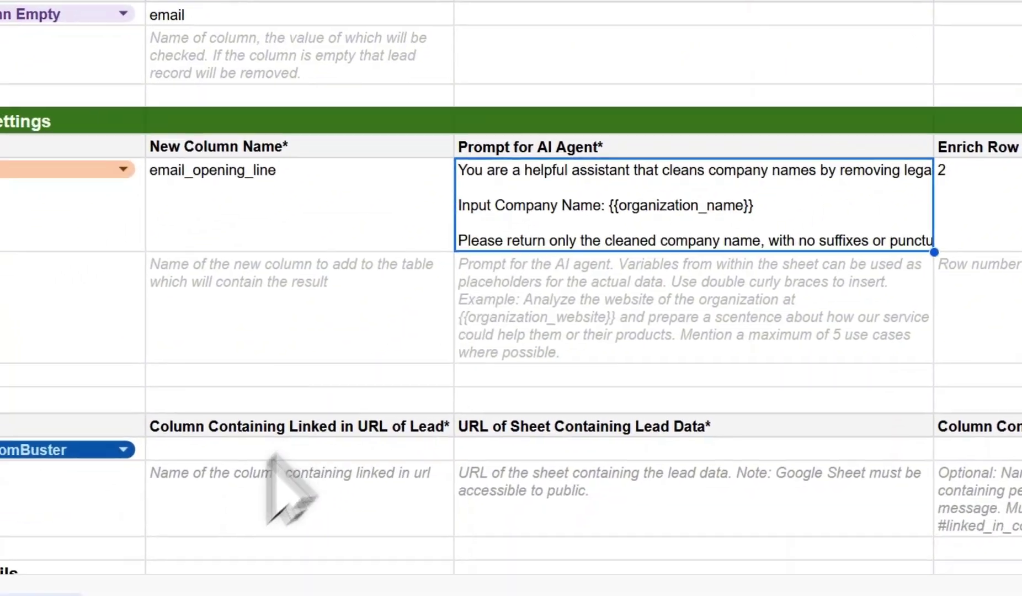
pyautogui.click(240, 555)
pyautogui.scroll(-10, 314, 326)
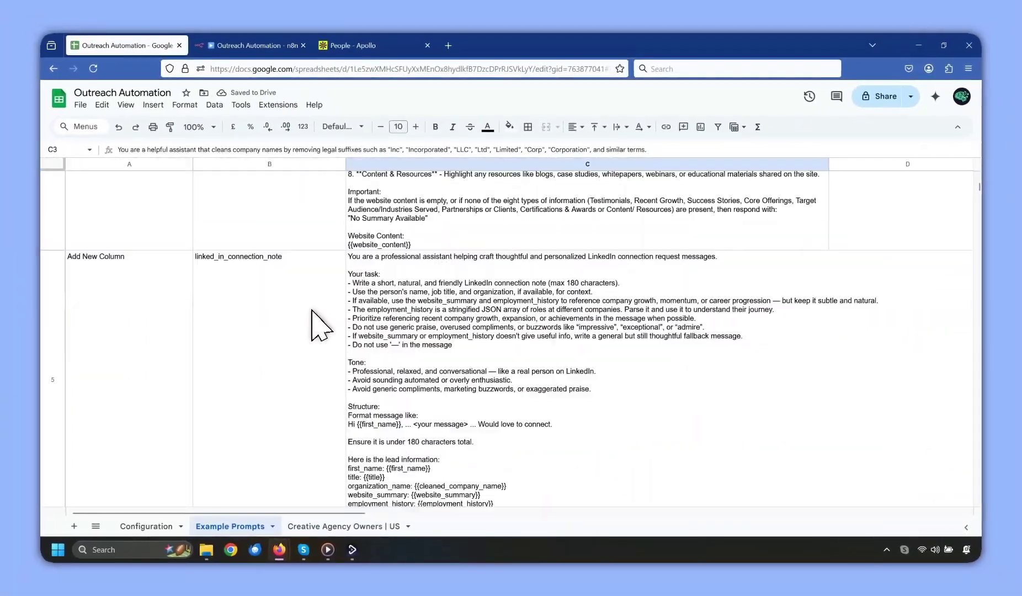
pyautogui.click(315, 326)
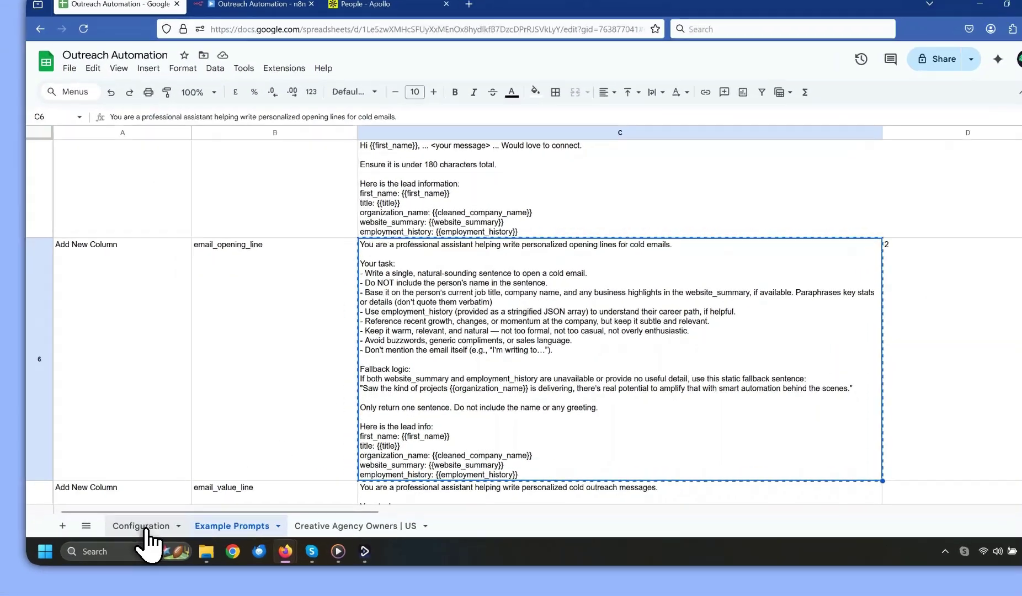
pyautogui.click(155, 527)
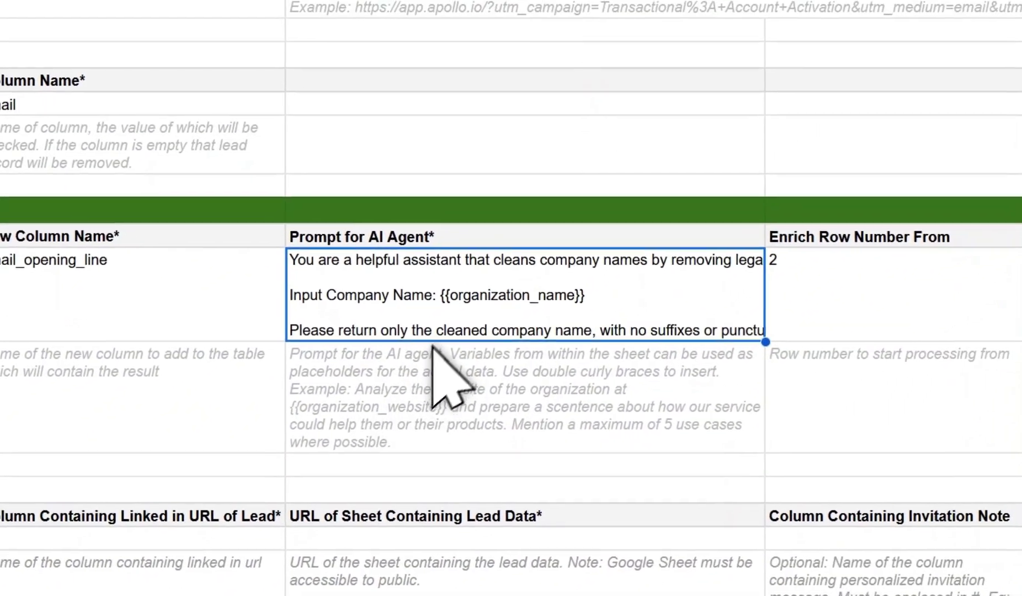
pyautogui.click(433, 354)
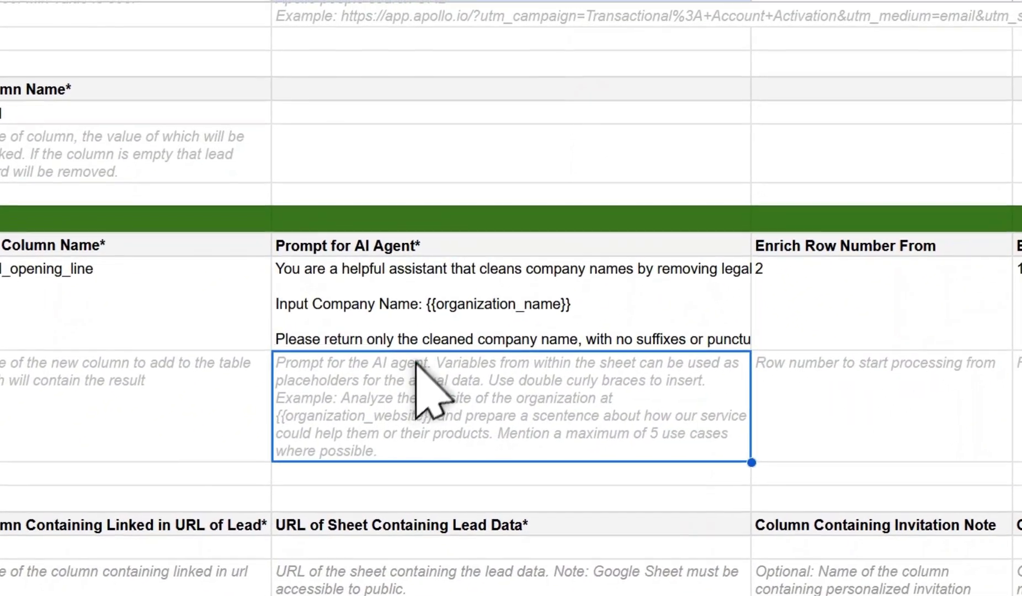
pyautogui.click(449, 312)
pyautogui.hotkey('ctrl', 'v')
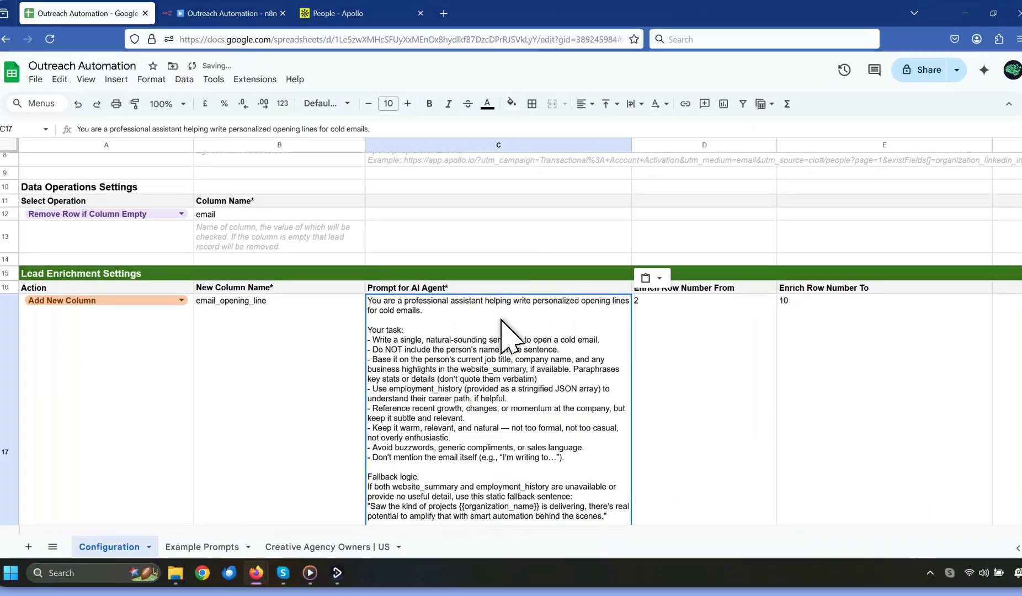
pyautogui.scroll(-3, 501, 326)
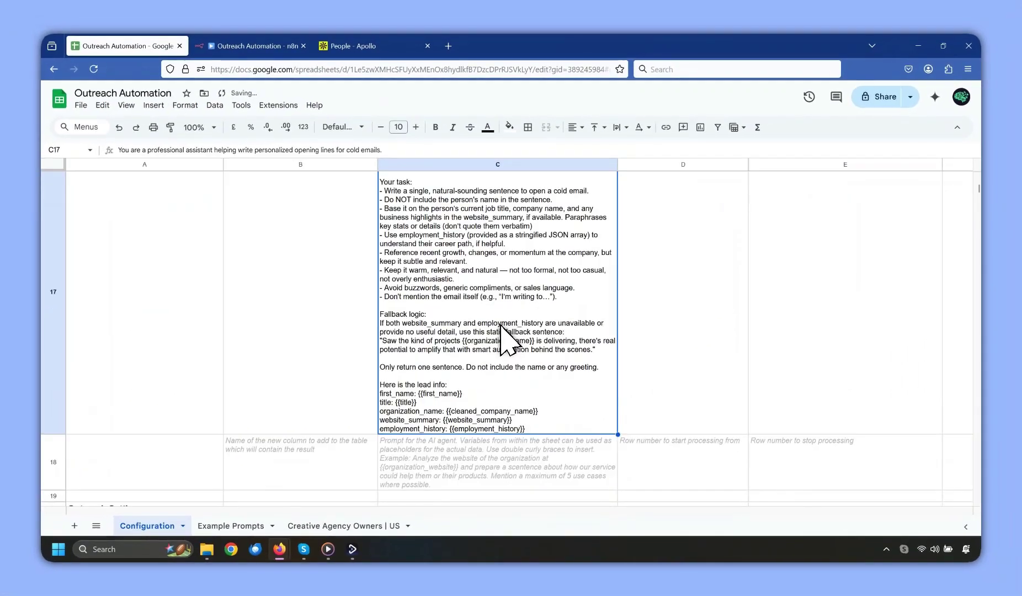
pyautogui.scroll(3, 501, 325)
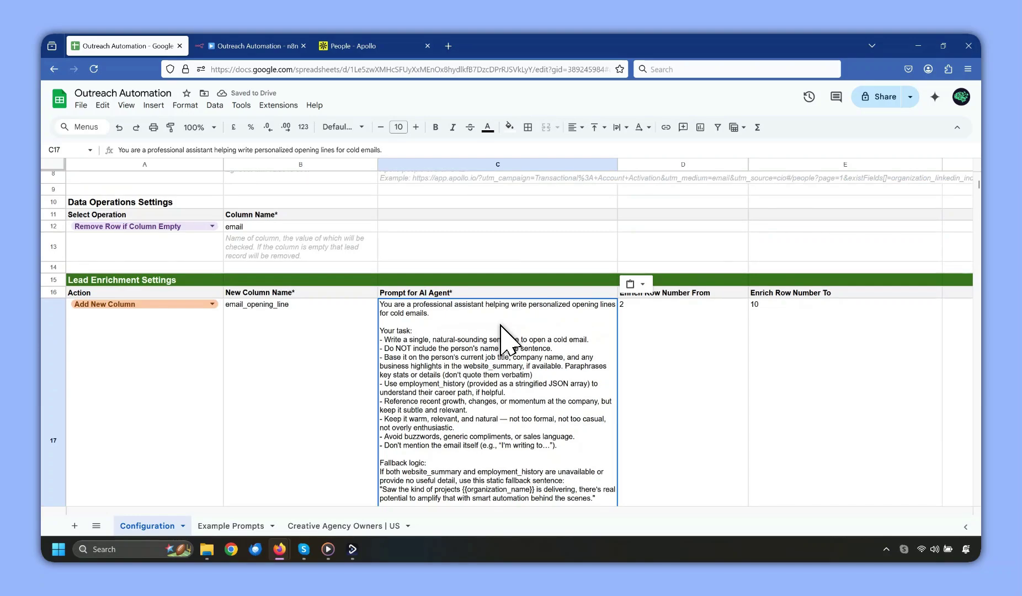
pyautogui.scroll(-1, 501, 326)
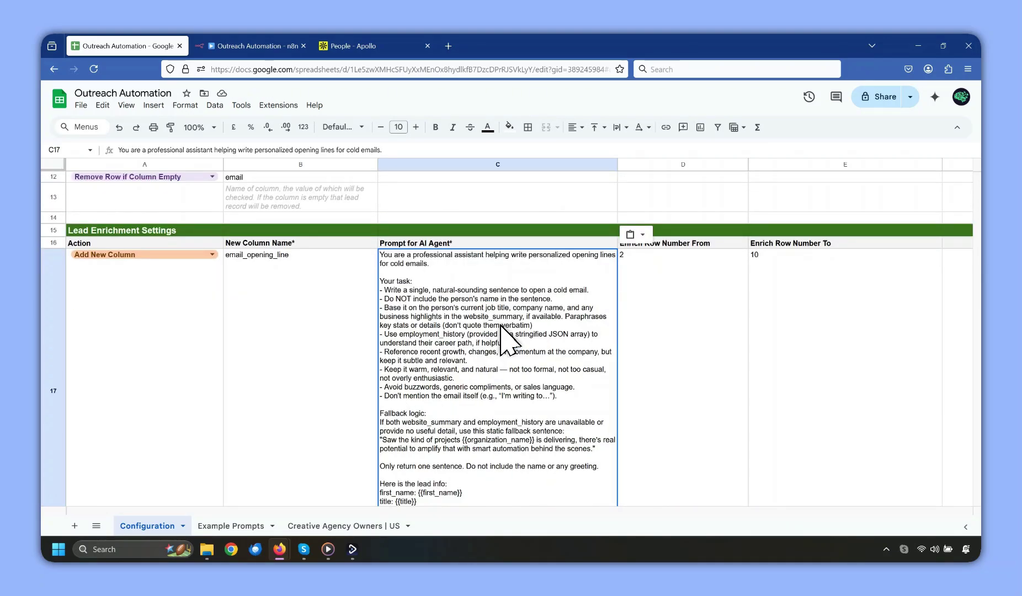
pyautogui.scroll(3, 498, 363)
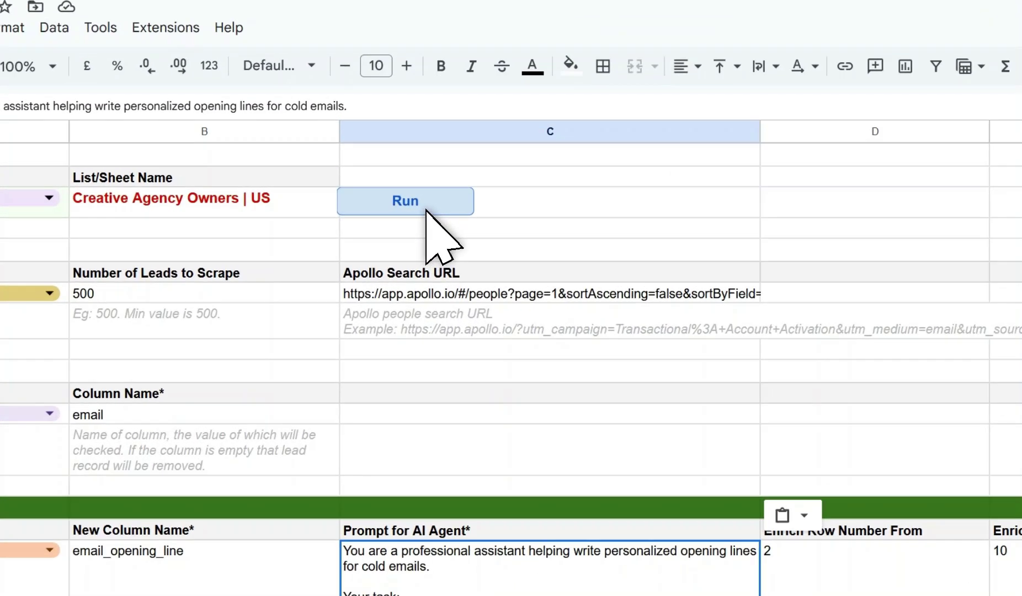
# Run the enrichment and scroll the lead sheet to the email_opening_line column.
pyautogui.click(425, 207)
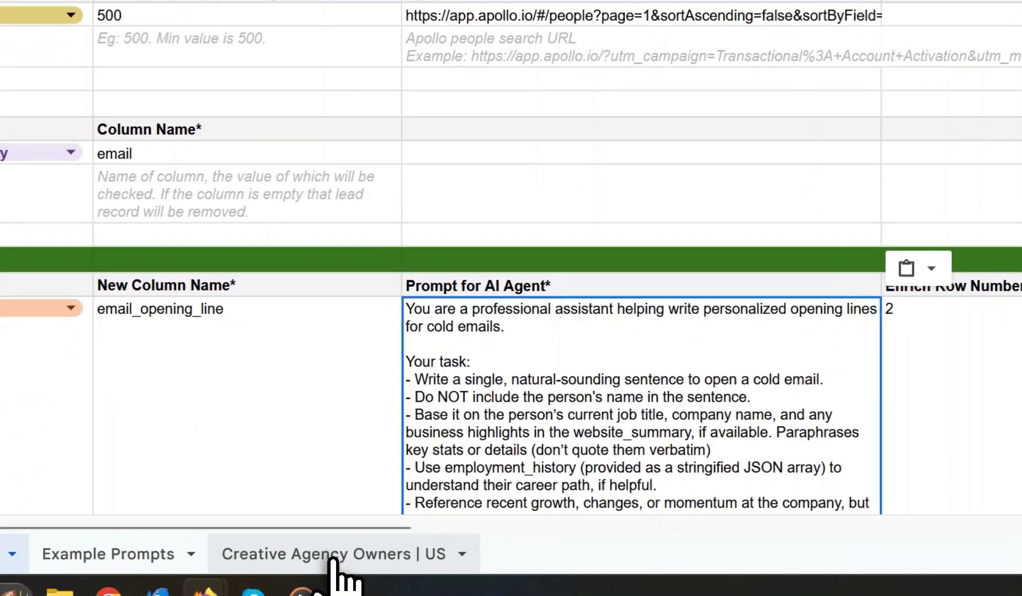
pyautogui.click(337, 573)
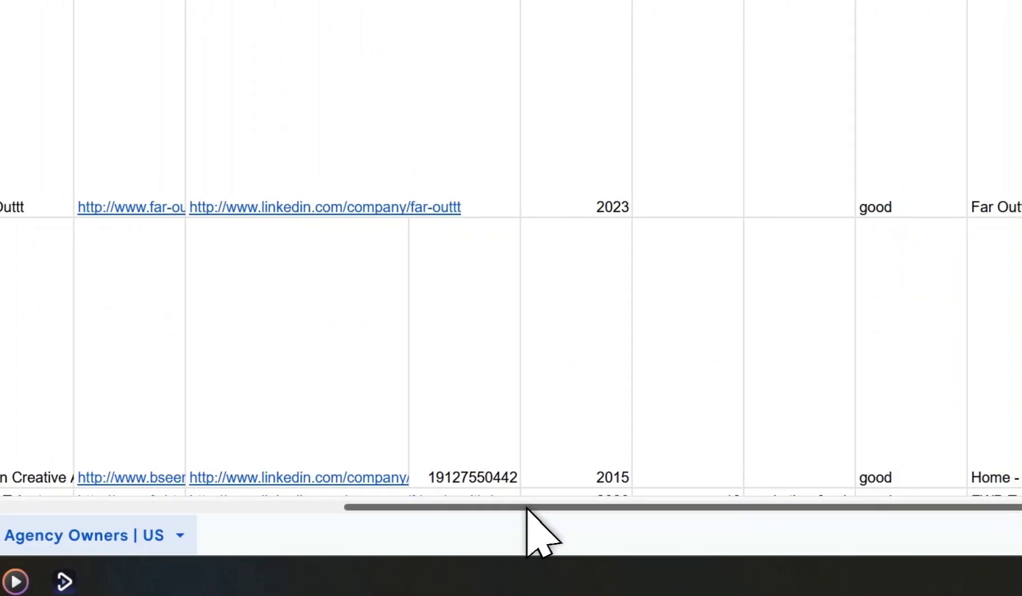
pyautogui.hscroll(1, 634, 512)
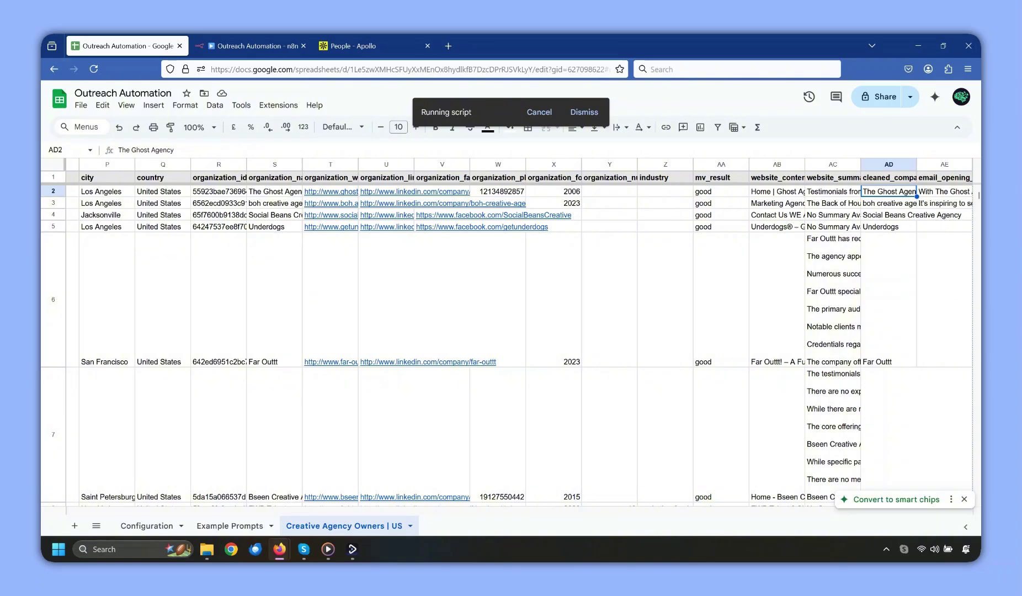
# Read the opening lines in AE2–AE5, like 'With the recent growth at Underdogs…', then return to Configuration.
pyautogui.click(932, 195)
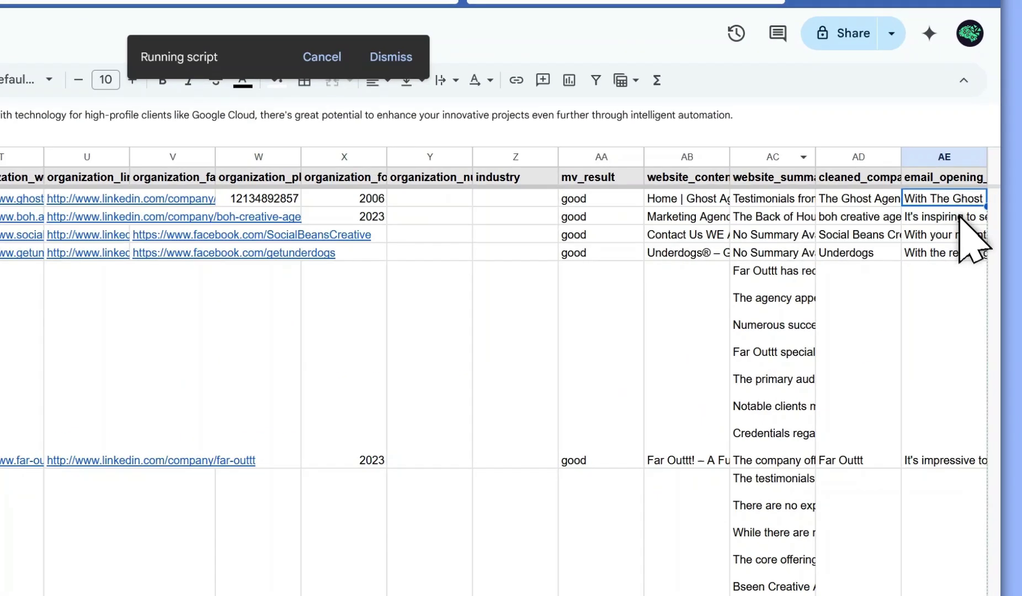
pyautogui.click(927, 217)
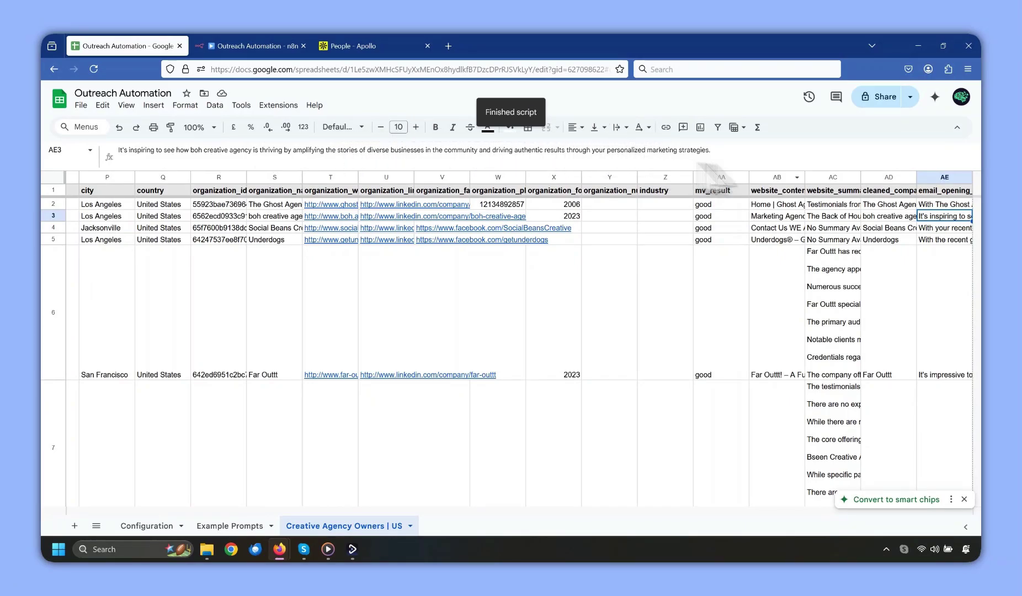
pyautogui.click(927, 228)
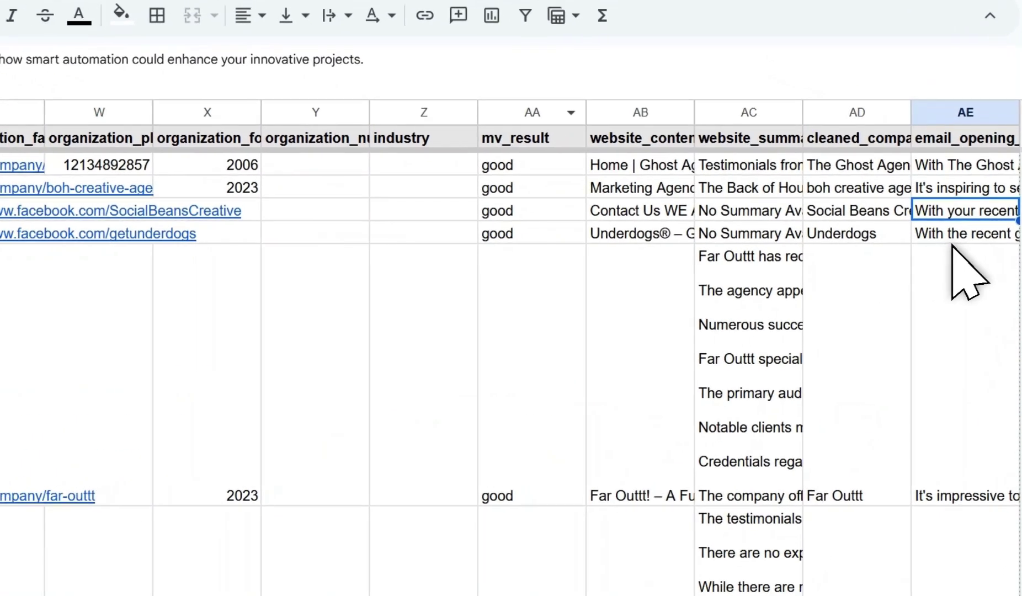
pyautogui.click(940, 239)
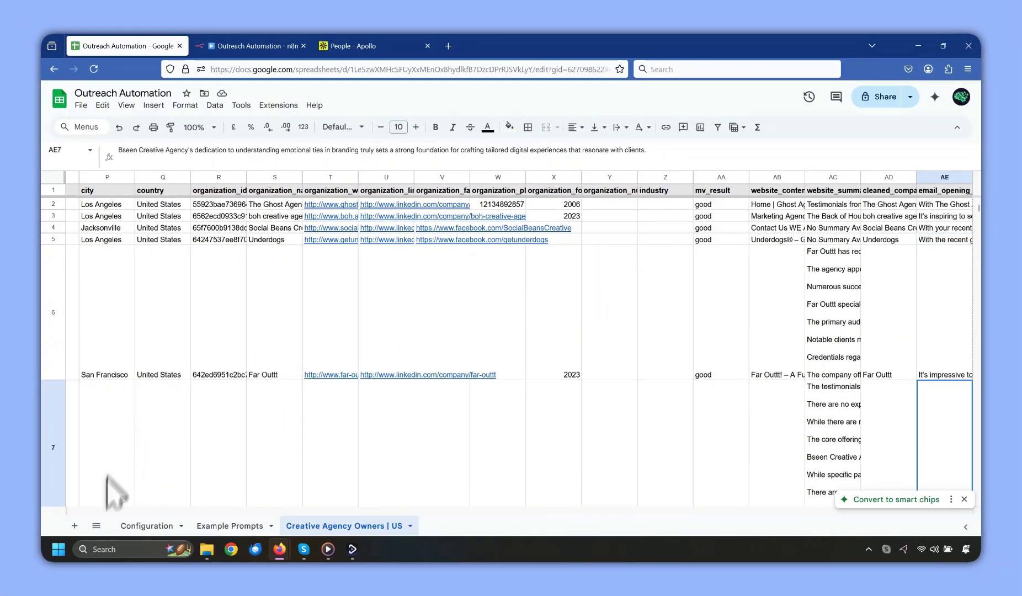
pyautogui.click(147, 526)
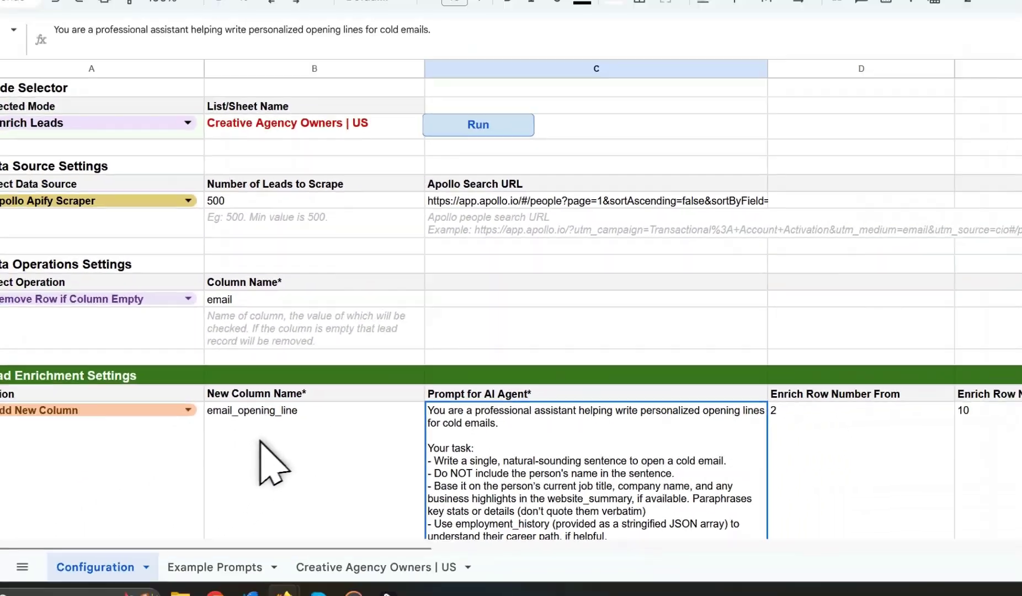
# Rename the new column in B17 to email_value_line.
pyautogui.scroll(-3, 325, 376)
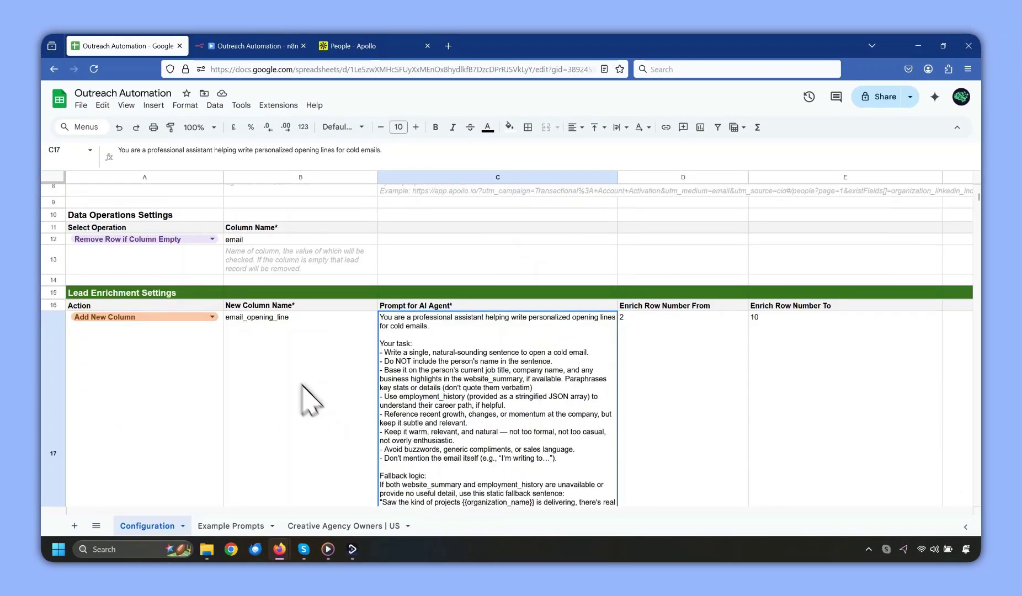
pyautogui.click(302, 386)
pyautogui.write('email')
pyautogui.scroll(-2, 306, 400)
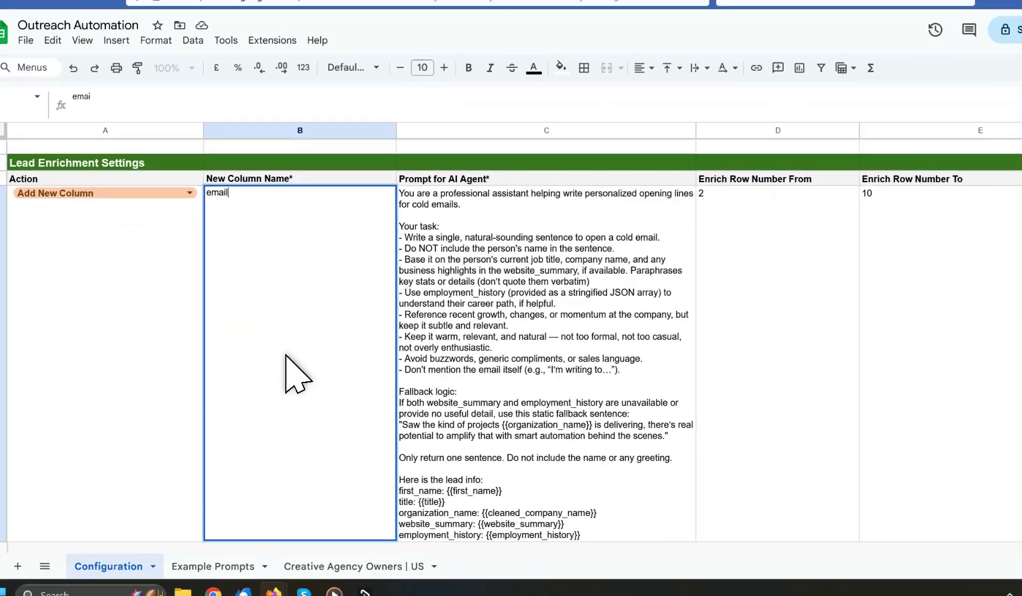
pyautogui.write('_value_')
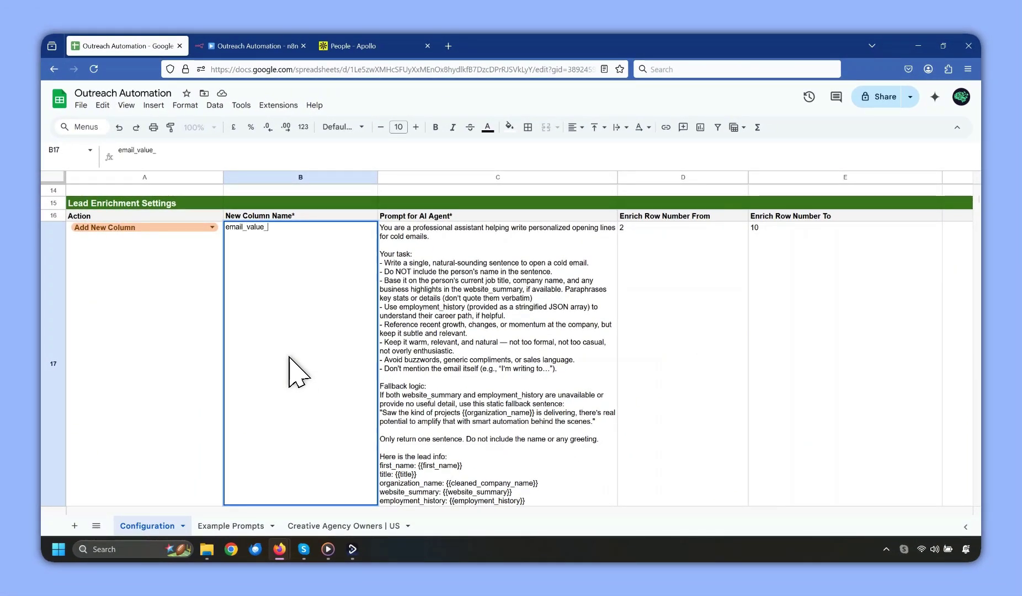
pyautogui.write('line')
pyautogui.click(415, 353)
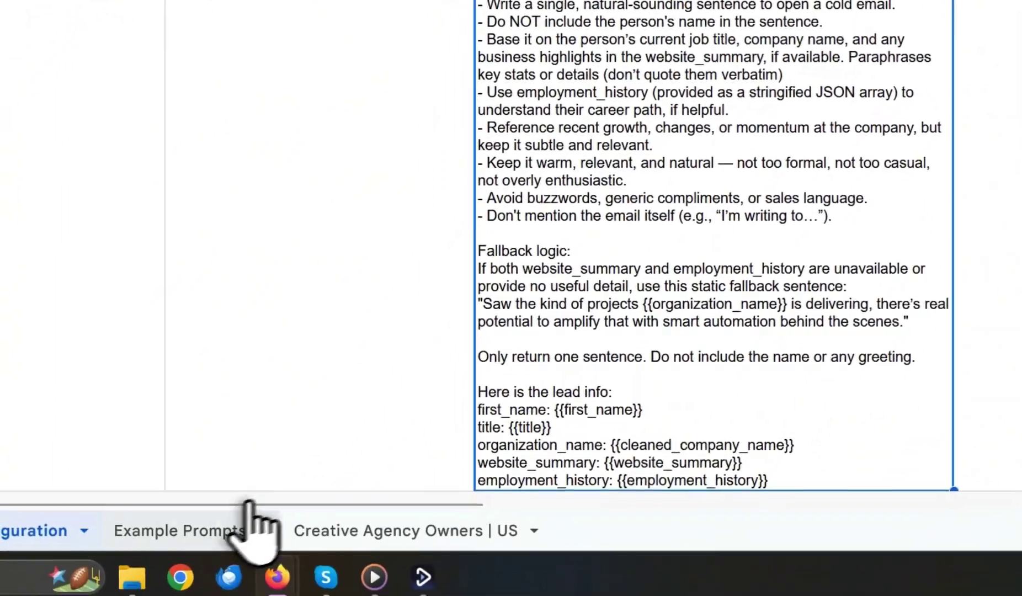
# Paste the email_value_line prompt from Example Prompts into C17 and verify it.
pyautogui.click(229, 526)
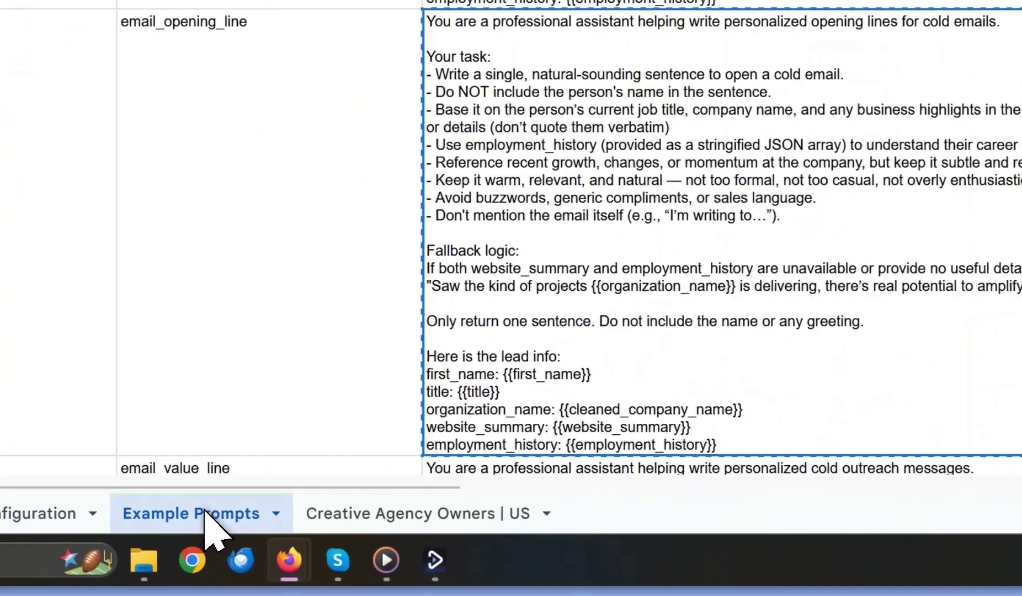
pyautogui.scroll(-4, 387, 315)
pyautogui.click(422, 326)
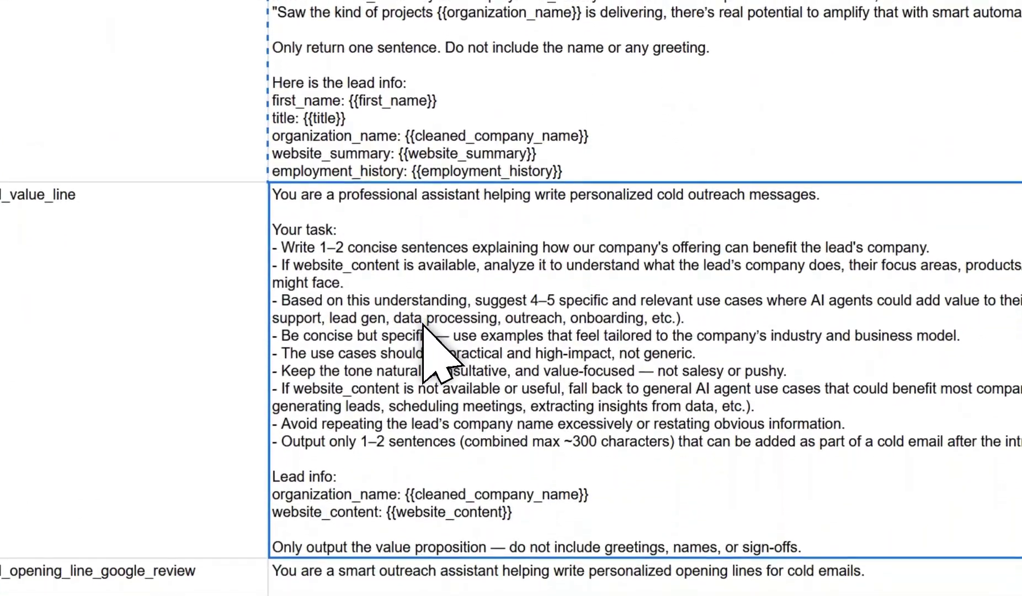
pyautogui.hotkey('ctrl', 'c')
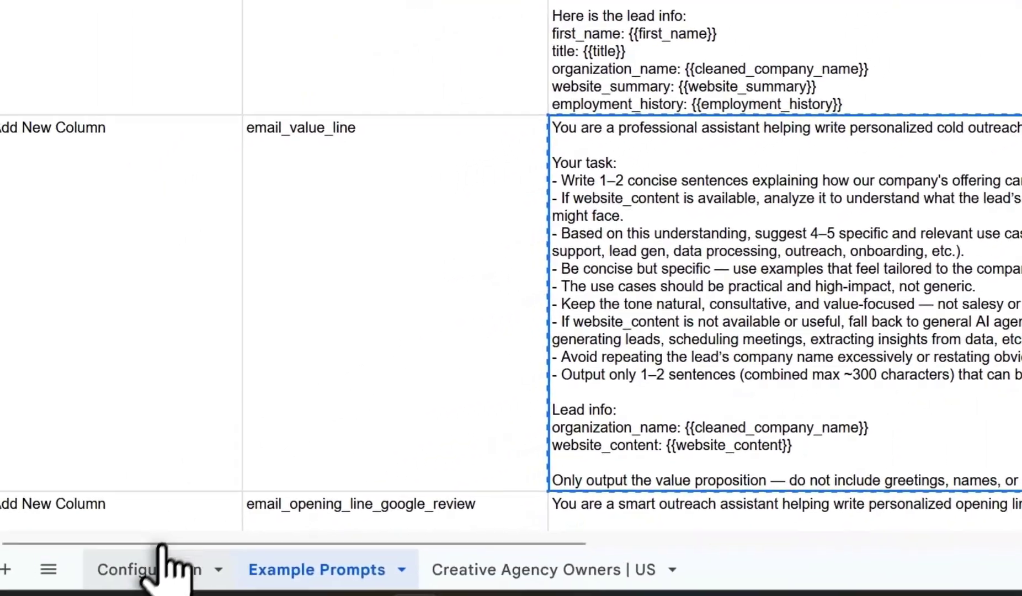
pyautogui.click(161, 552)
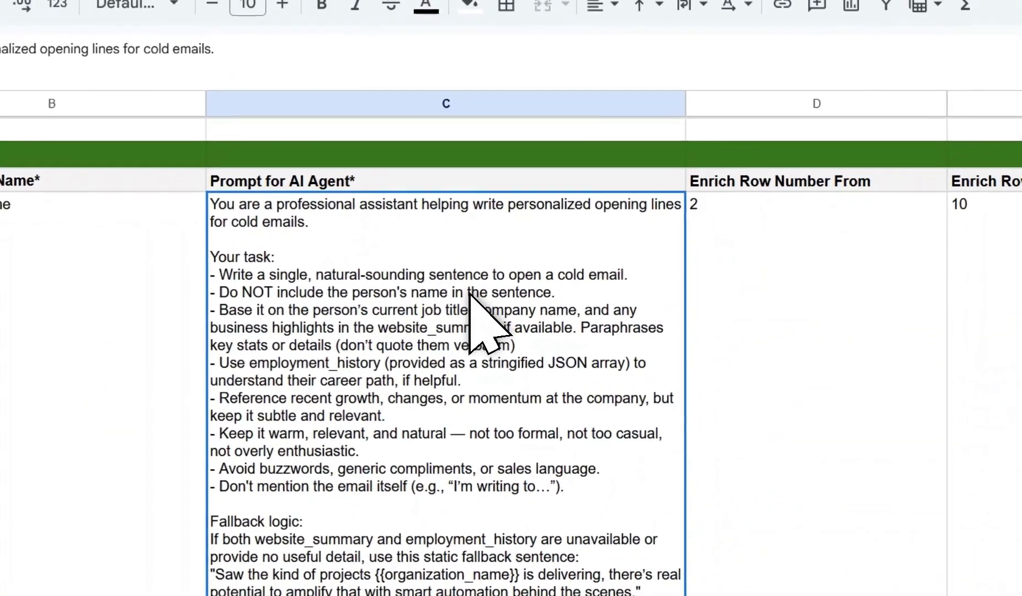
pyautogui.hotkey('ctrl', 'v')
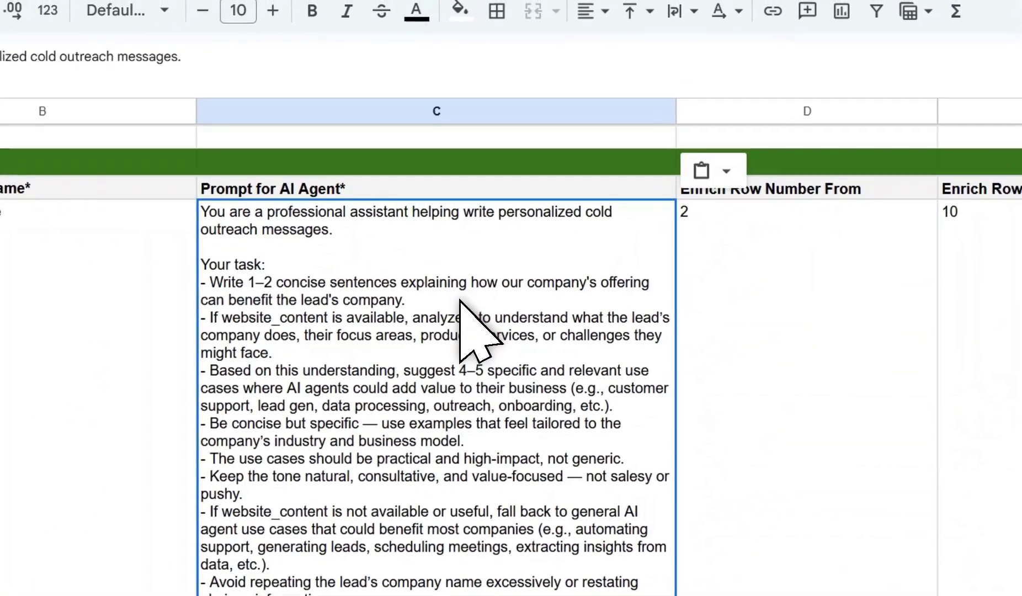
pyautogui.click(740, 367)
pyautogui.click(476, 325)
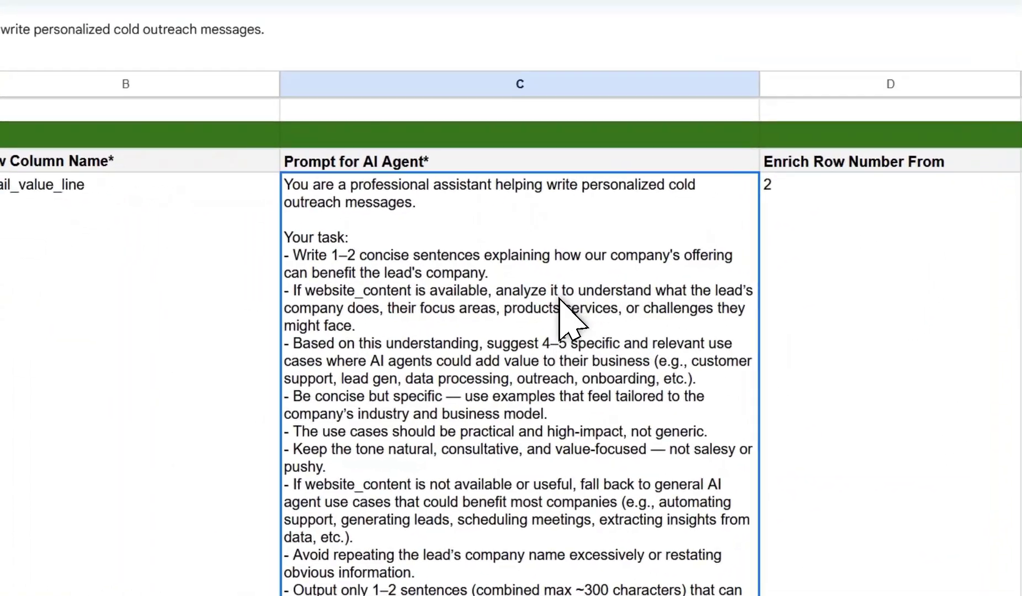
# Check the website_content column in the lead sheet, then return to the top of Configuration.
pyautogui.scroll(-2, 559, 299)
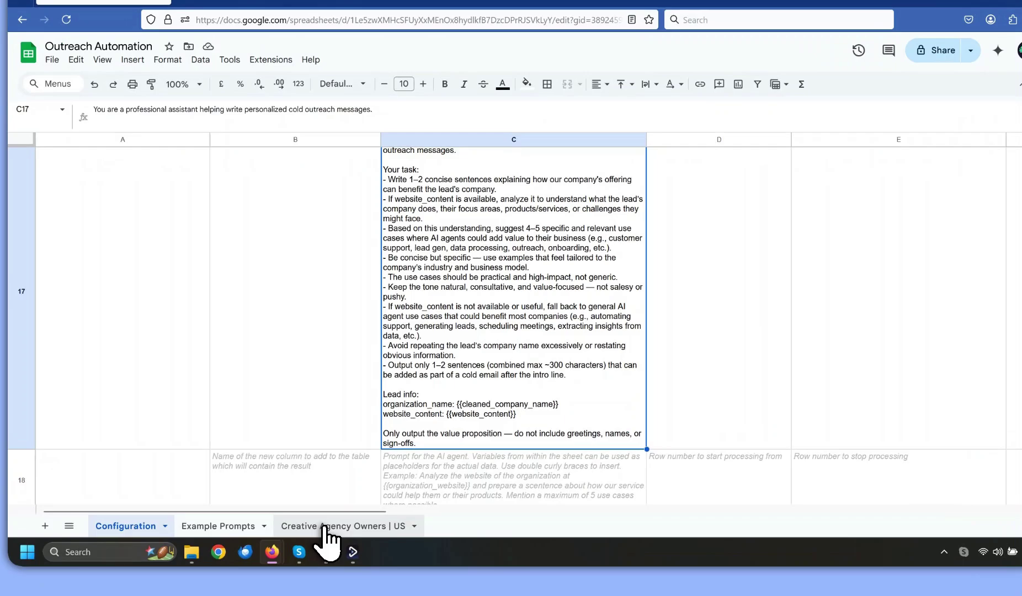
pyautogui.click(329, 528)
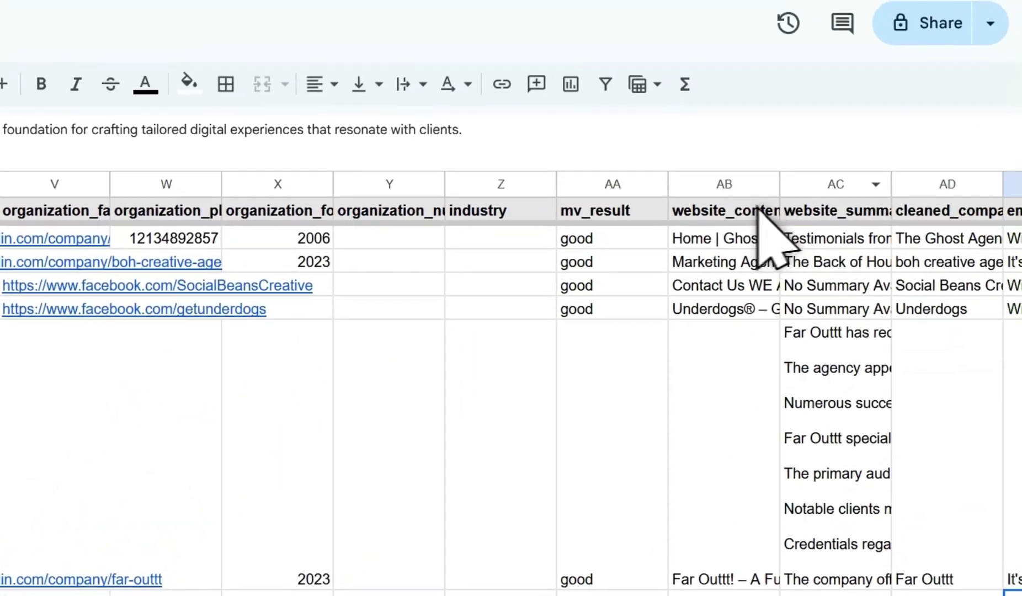
pyautogui.click(759, 211)
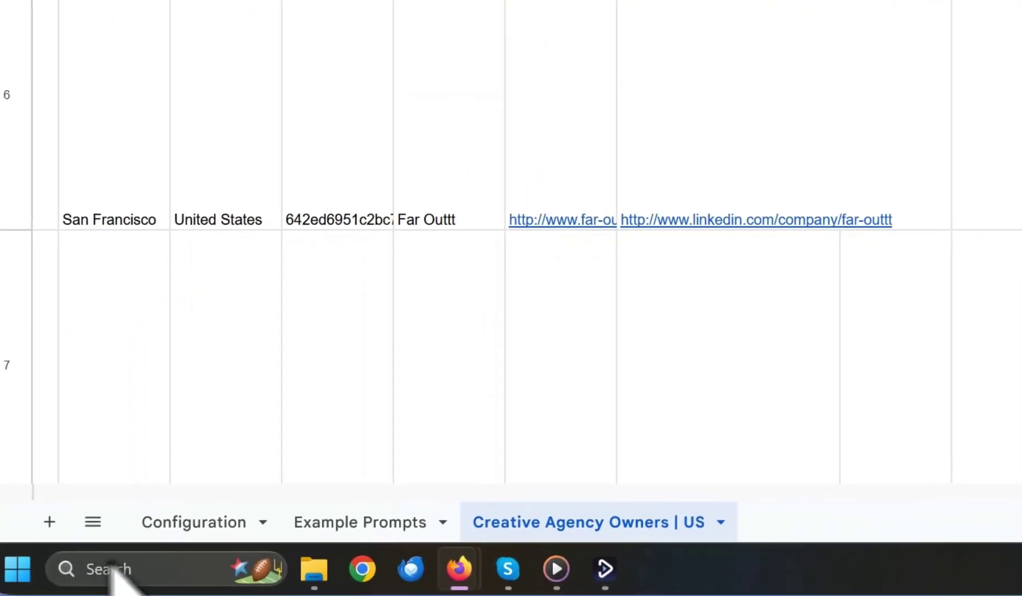
pyautogui.click(152, 530)
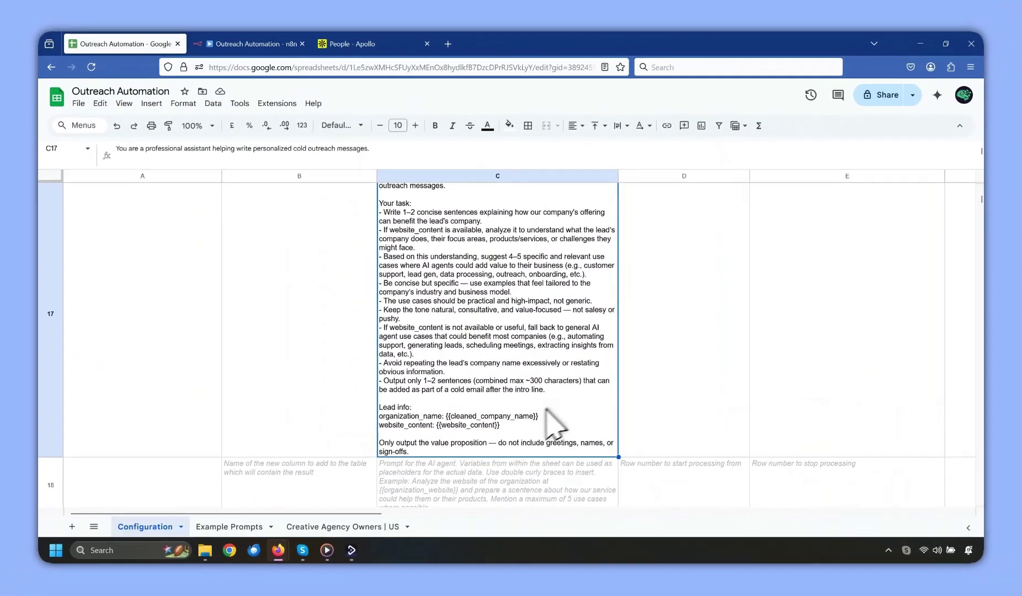
pyautogui.scroll(5, 474, 448)
pyautogui.scroll(3, 557, 419)
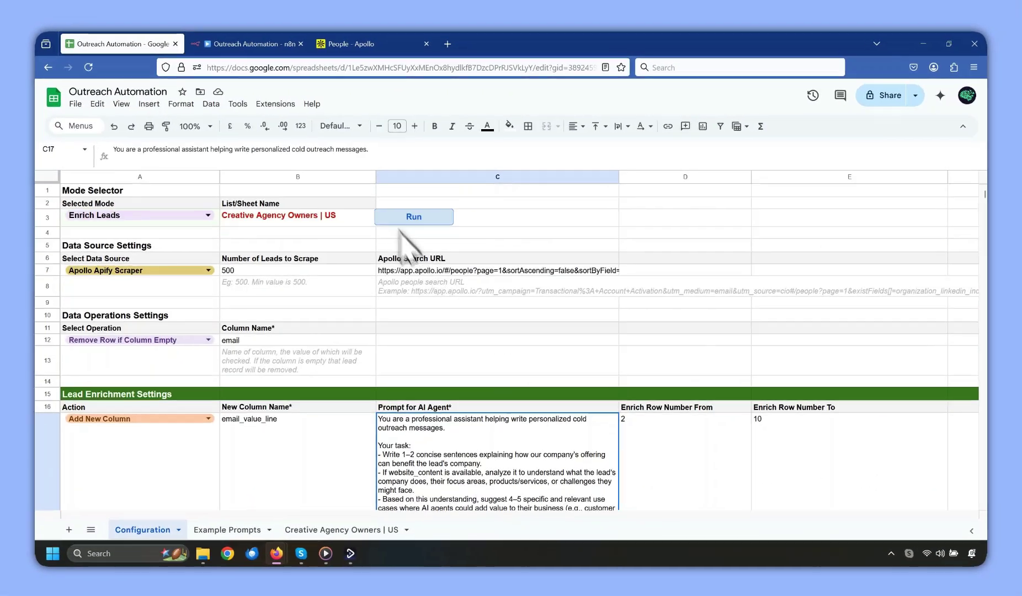
# Run the enrichment and read the email_value_line results in AF2–AF5, e.g. Underdogs' no-code AI agents.
pyautogui.click(413, 219)
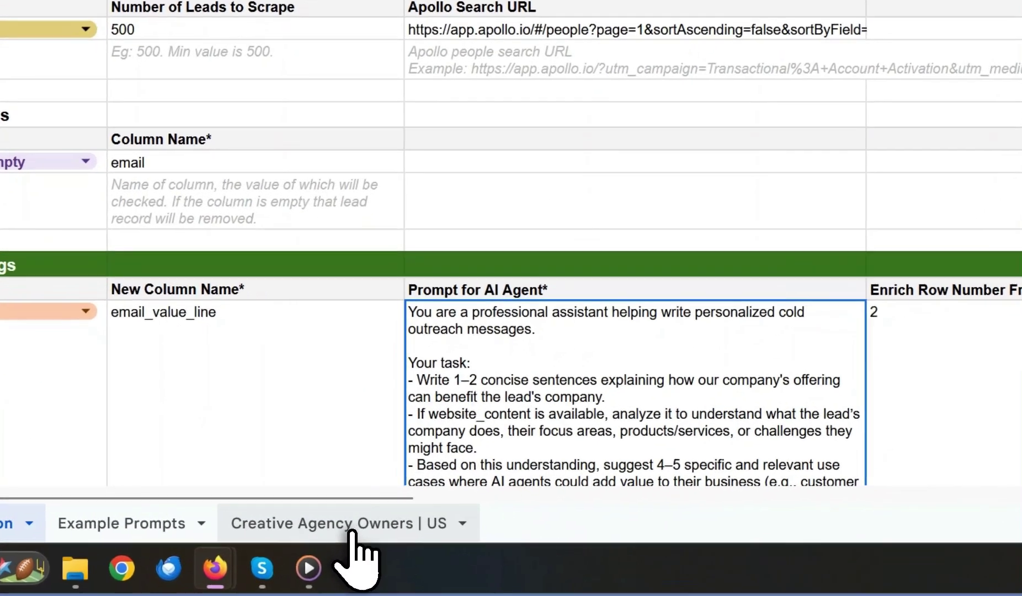
pyautogui.click(347, 526)
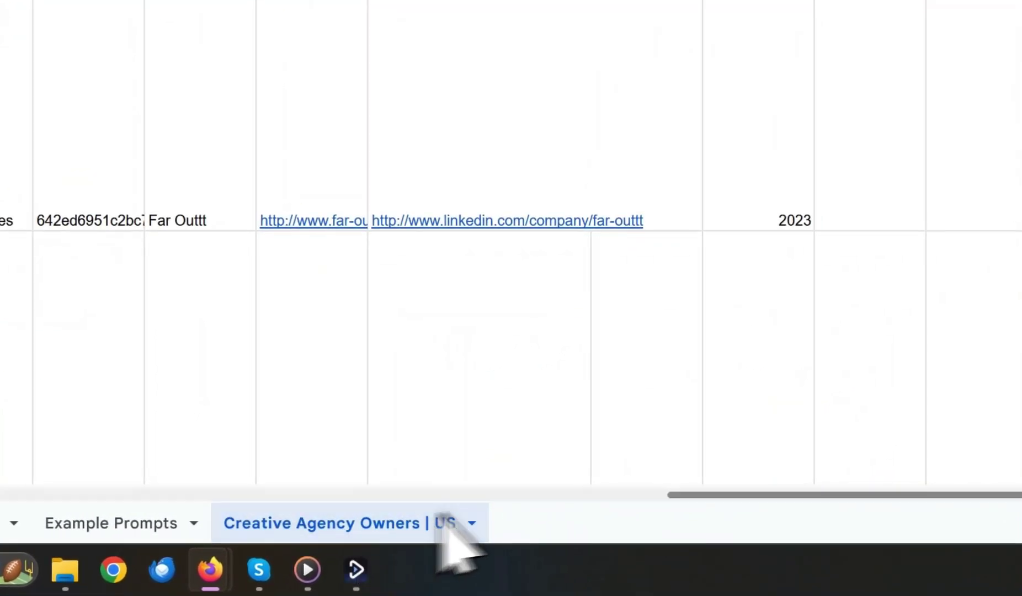
pyautogui.moveTo(470, 519); pyautogui.dragTo(695, 524)
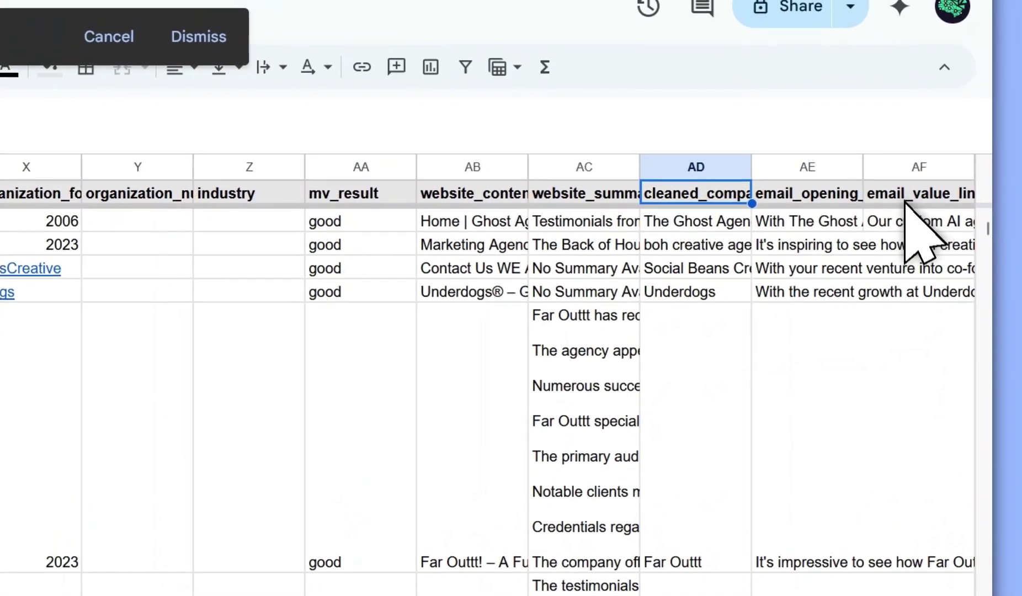
pyautogui.click(928, 134)
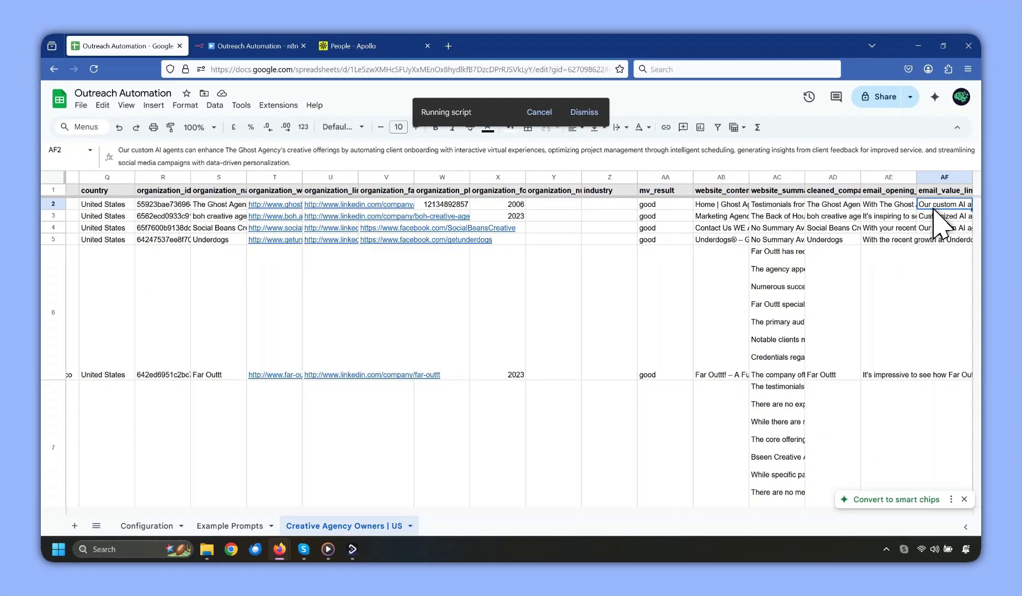
pyautogui.click(937, 217)
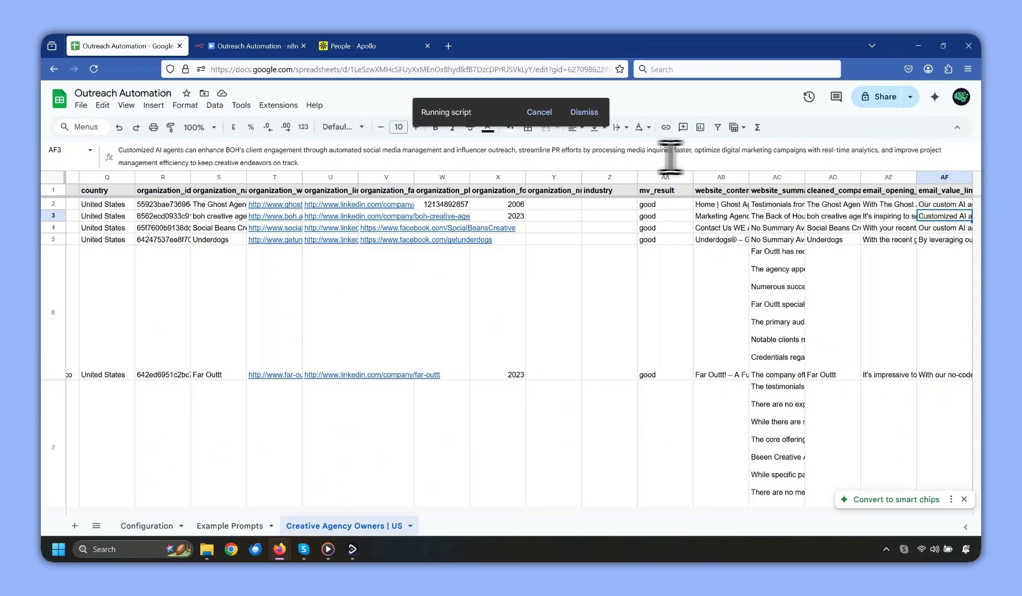
pyautogui.click(932, 228)
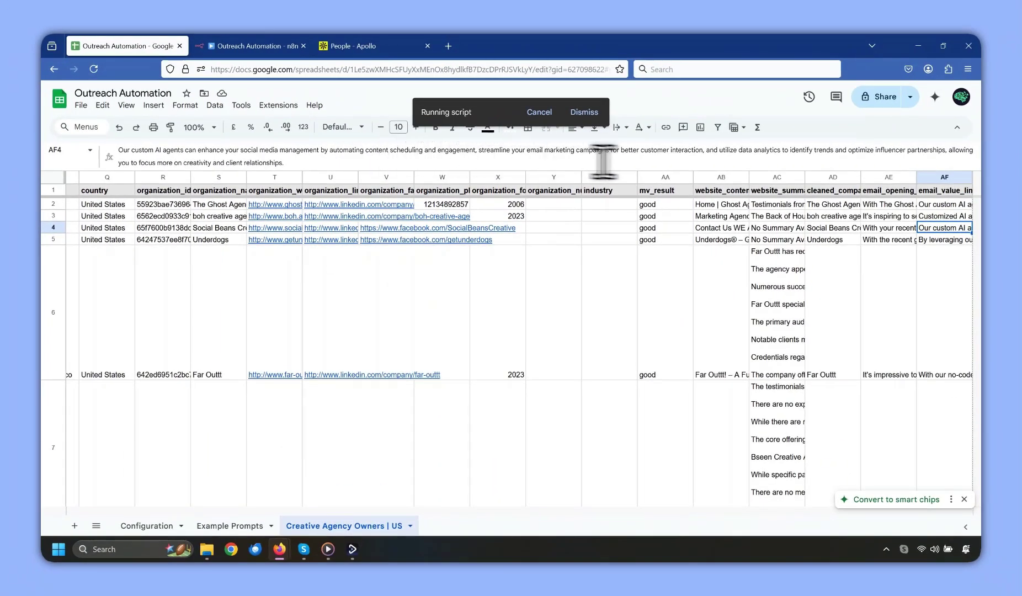
pyautogui.click(928, 240)
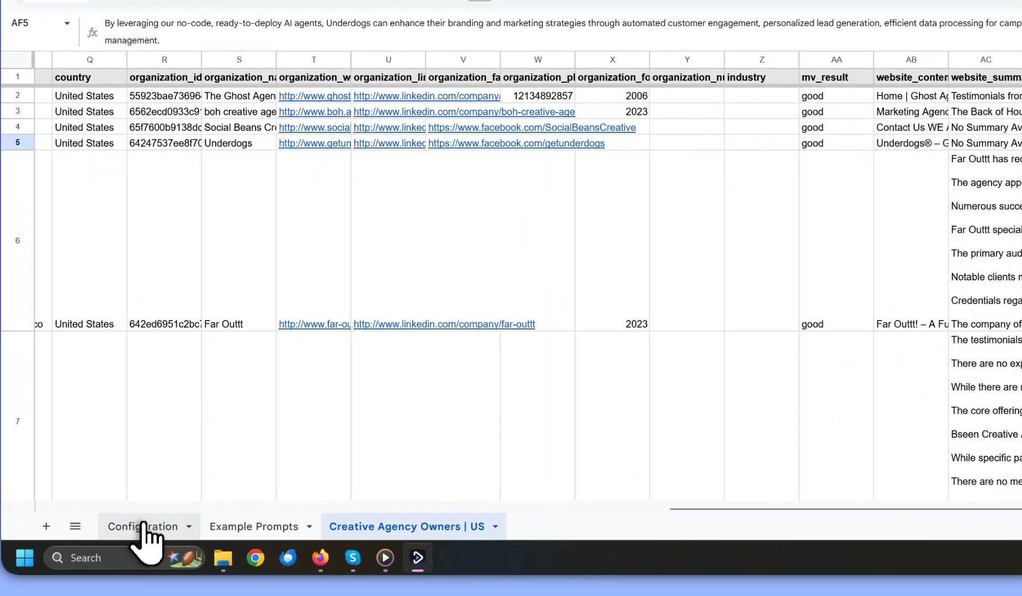
# Set Selected Mode to Outreach and Channel to Email Using Smartlead, then open a new tab.
pyautogui.click(147, 525)
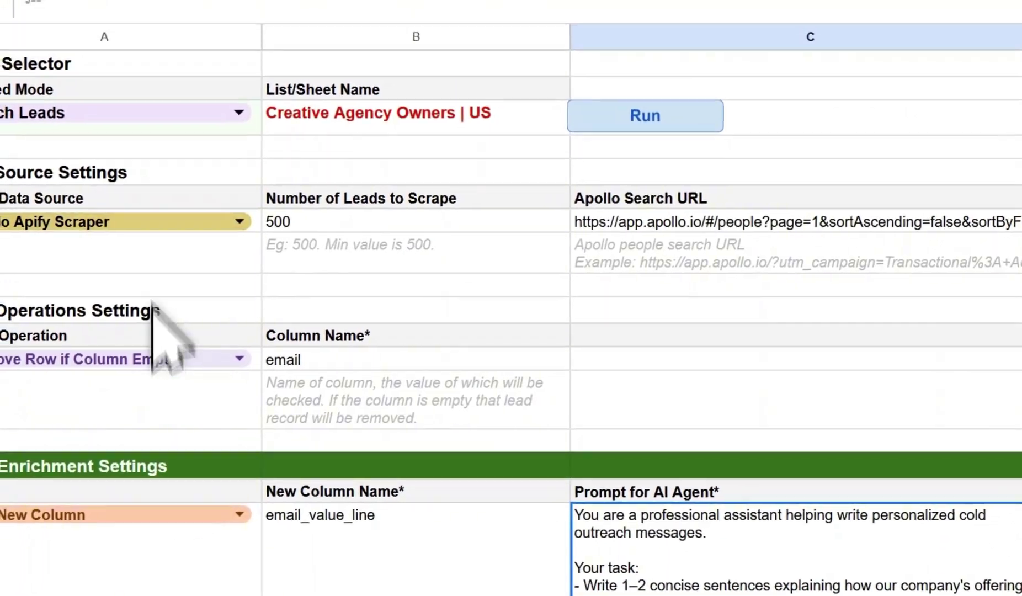
pyautogui.doubleClick(192, 232)
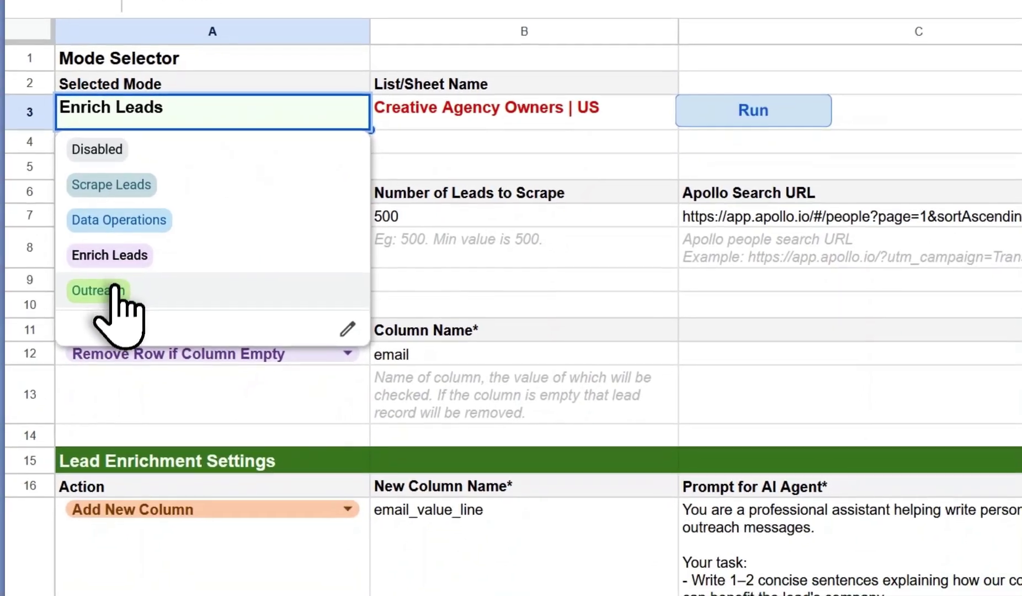
pyautogui.click(44, 378)
pyautogui.scroll(-5, 127, 331)
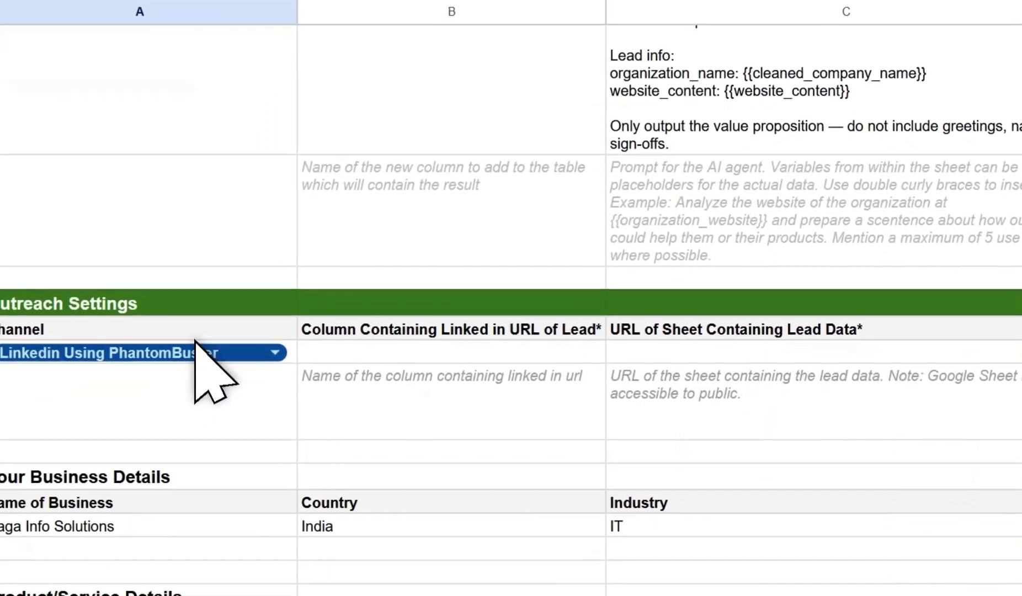
pyautogui.click(71, 400)
pyautogui.click(135, 395)
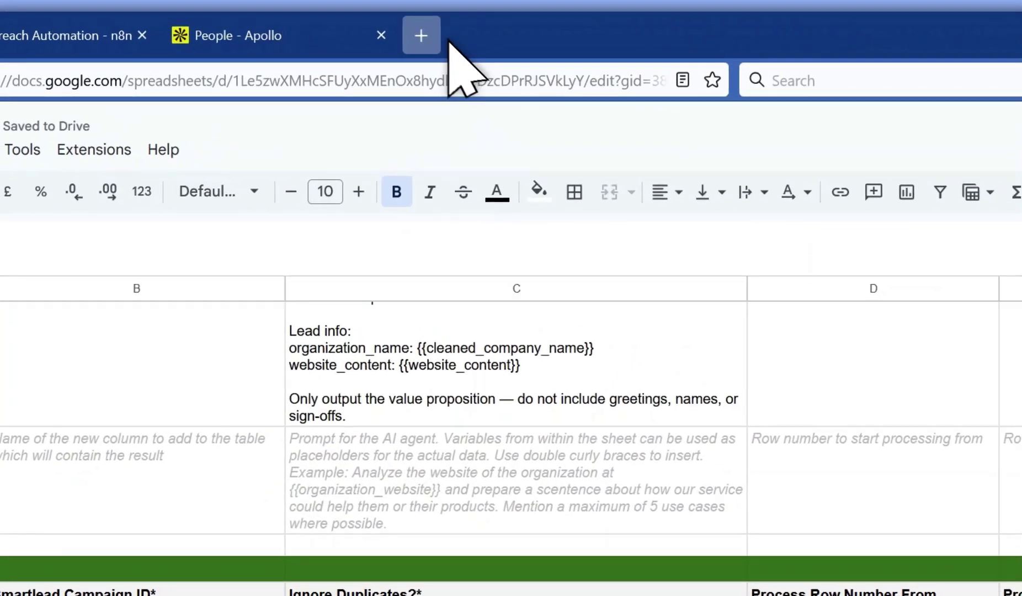
pyautogui.click(448, 46)
# Load the Outreach Machine campaign in Smartlead, view its leads, and select campaign ID 1827040 in the address.
pyautogui.hotkey('ctrl', 'v')
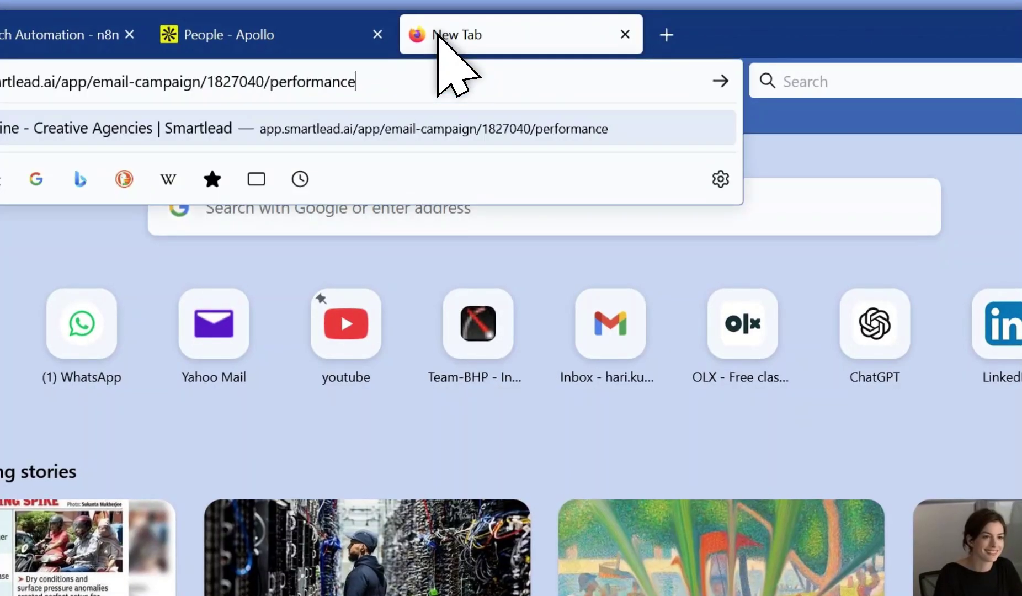
pyautogui.press('Return')
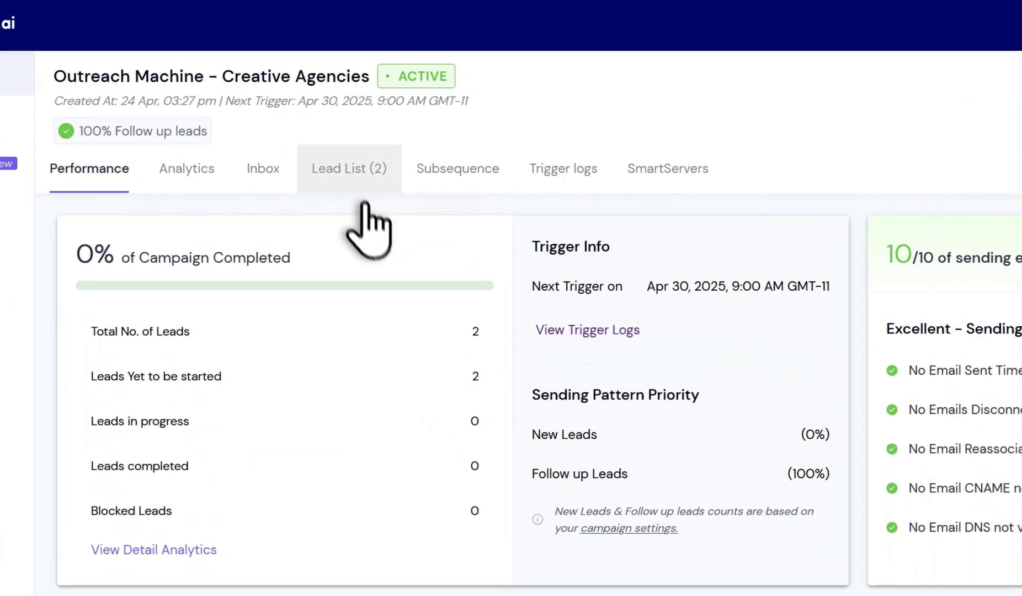
pyautogui.click(356, 185)
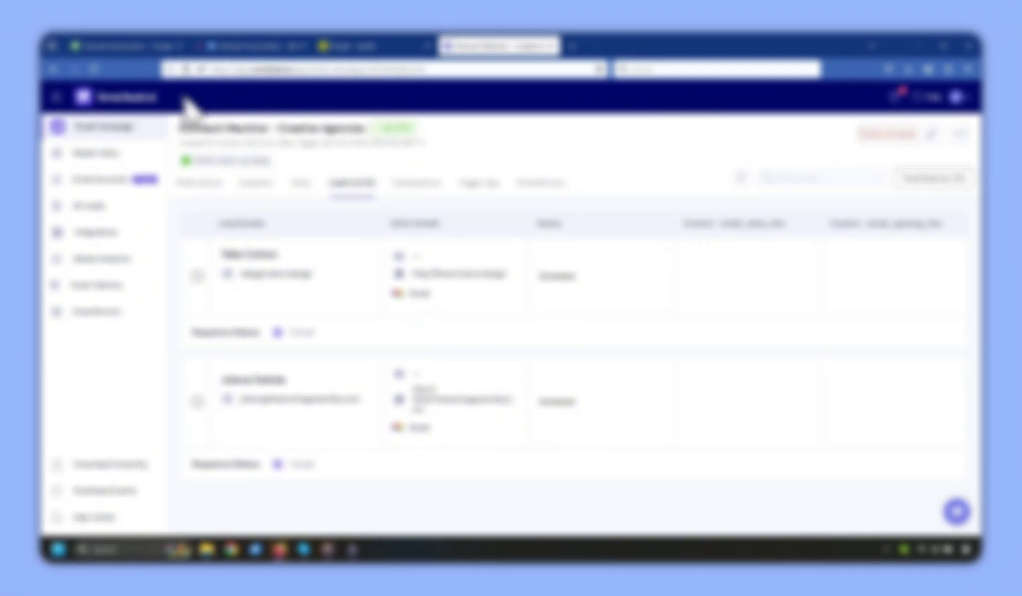
pyautogui.click(127, 46)
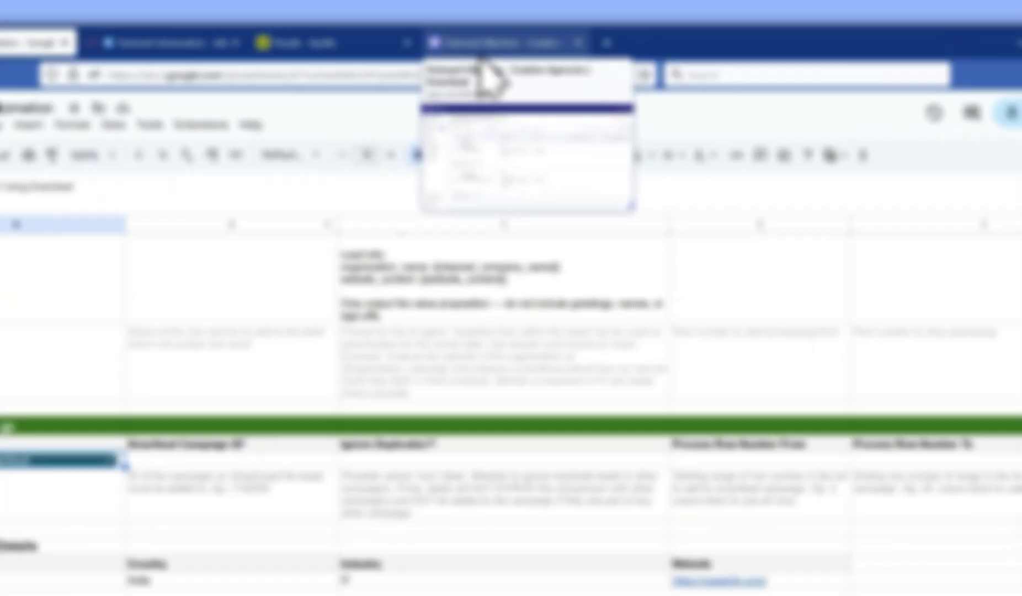
pyautogui.click(485, 46)
pyautogui.doubleClick(381, 69)
pyautogui.hotkey('ctrl', 'c')
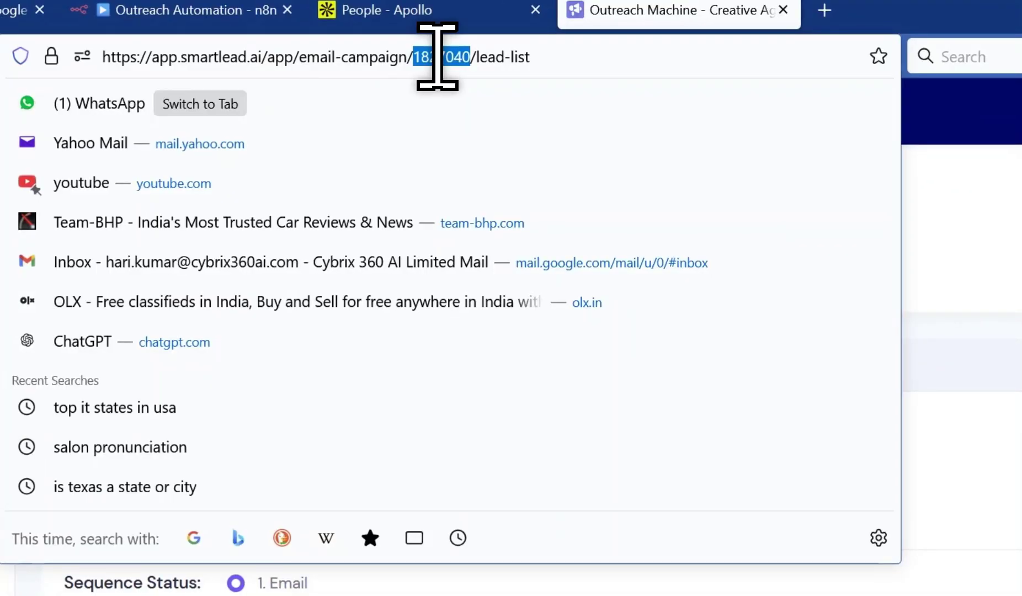
# Enter Smartlead Campaign ID 1827040, Ignore Duplicates TRUE, and rows 2 to 10 in Configuration.
pyautogui.click(145, 45)
pyautogui.doubleClick(292, 290)
pyautogui.hotkey('ctrl', 'v')
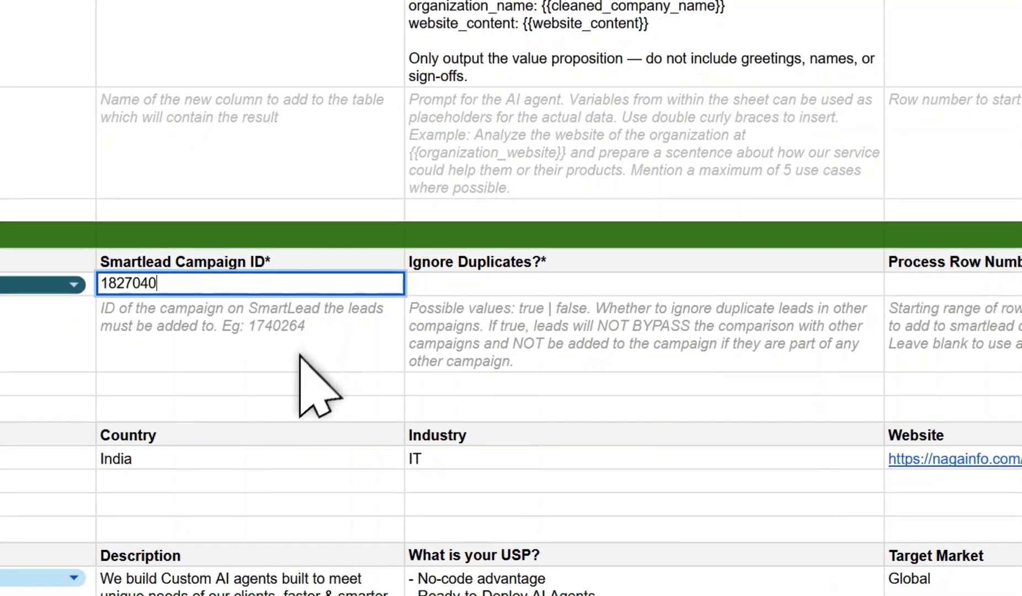
pyautogui.press('Return')
pyautogui.click(500, 290)
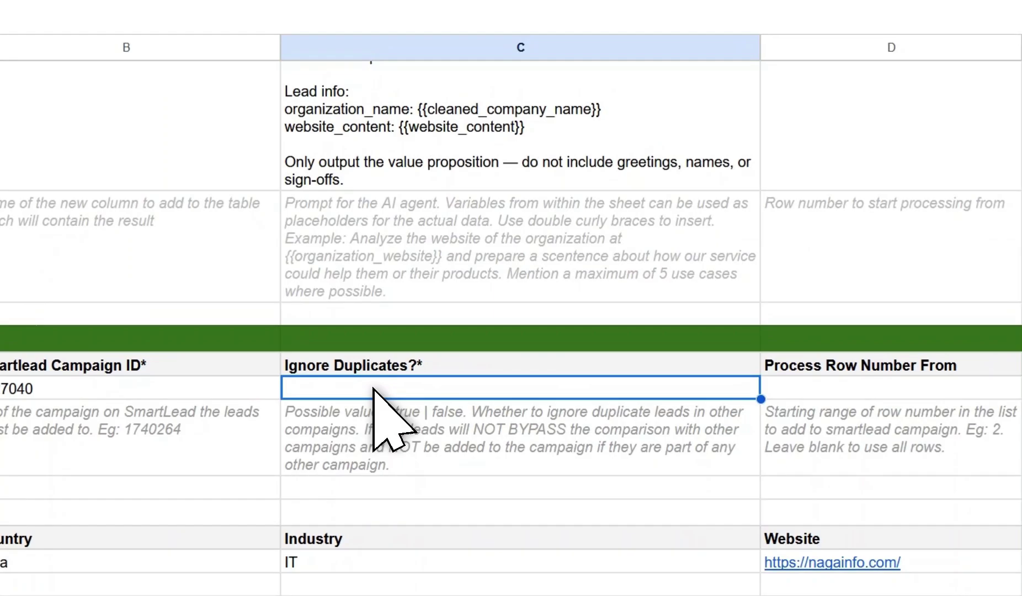
pyautogui.write('true')
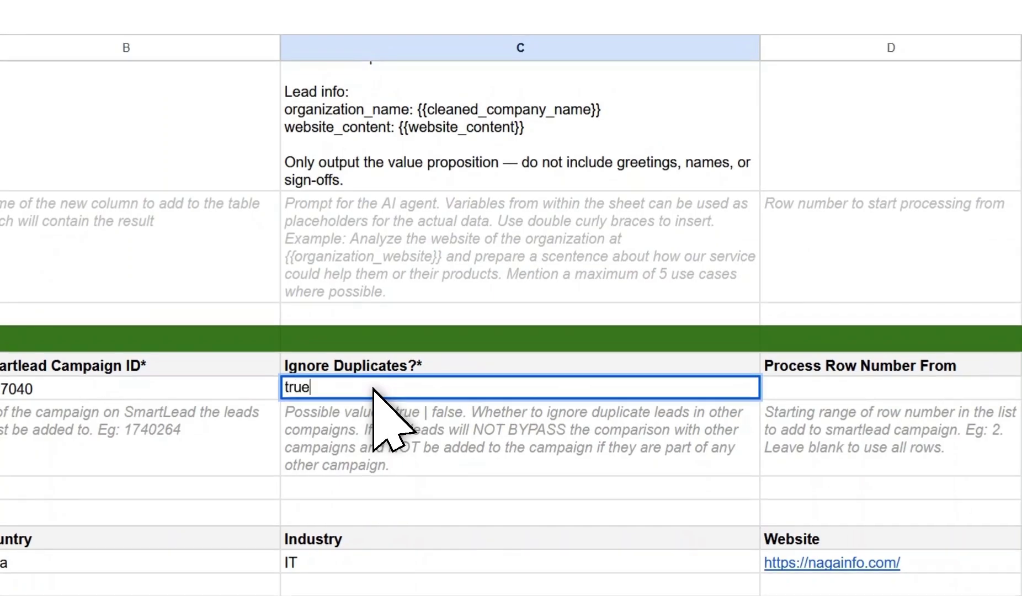
pyautogui.click(894, 391)
pyautogui.write('2')
pyautogui.click(777, 331)
pyautogui.write('10')
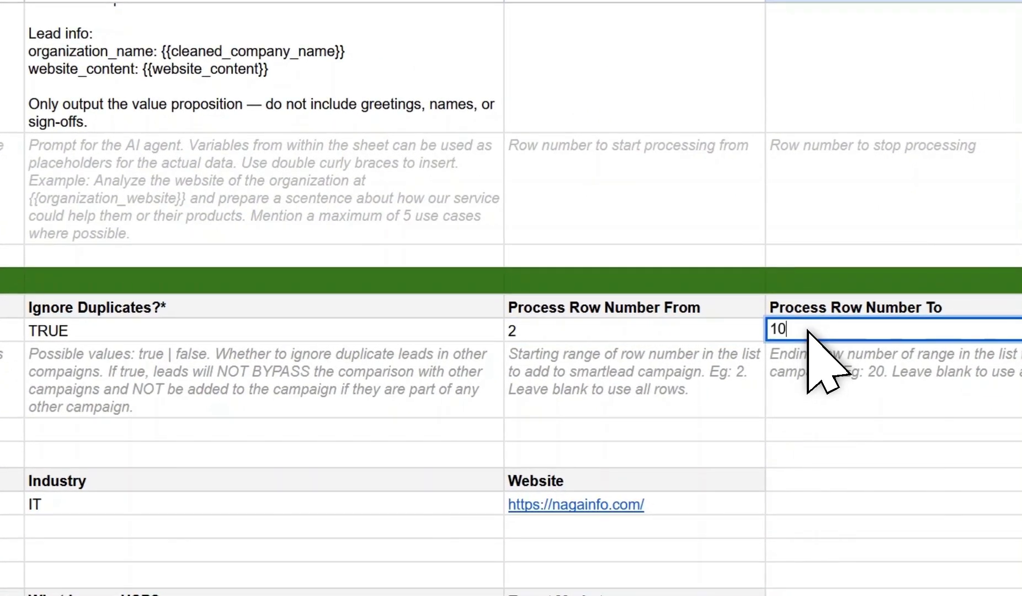
pyautogui.click(795, 351)
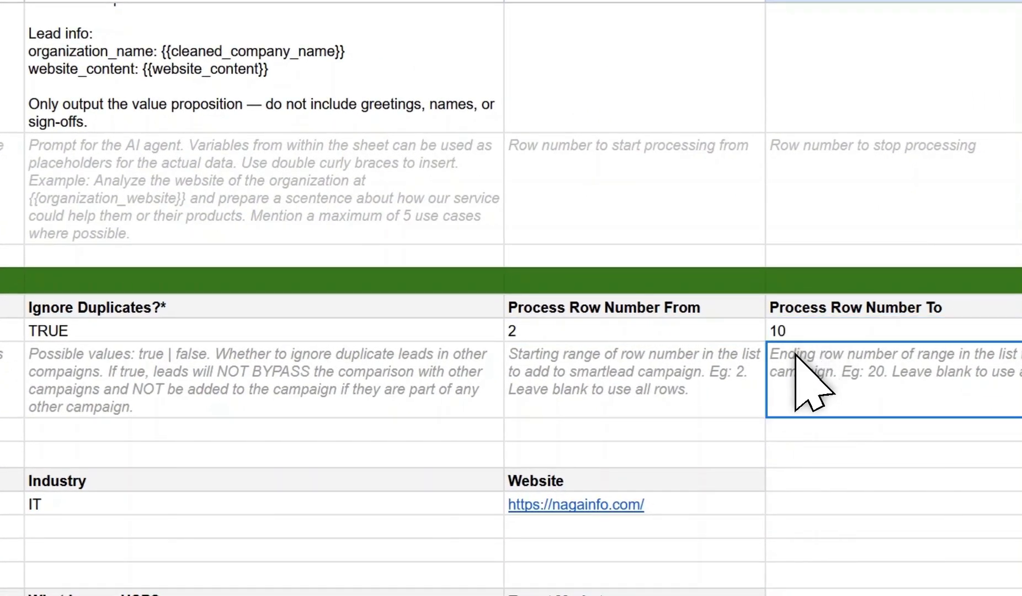
# Run the outreach automation and switch to the Smartlead campaign lead list.
pyautogui.scroll(8, 795, 351)
pyautogui.click(430, 188)
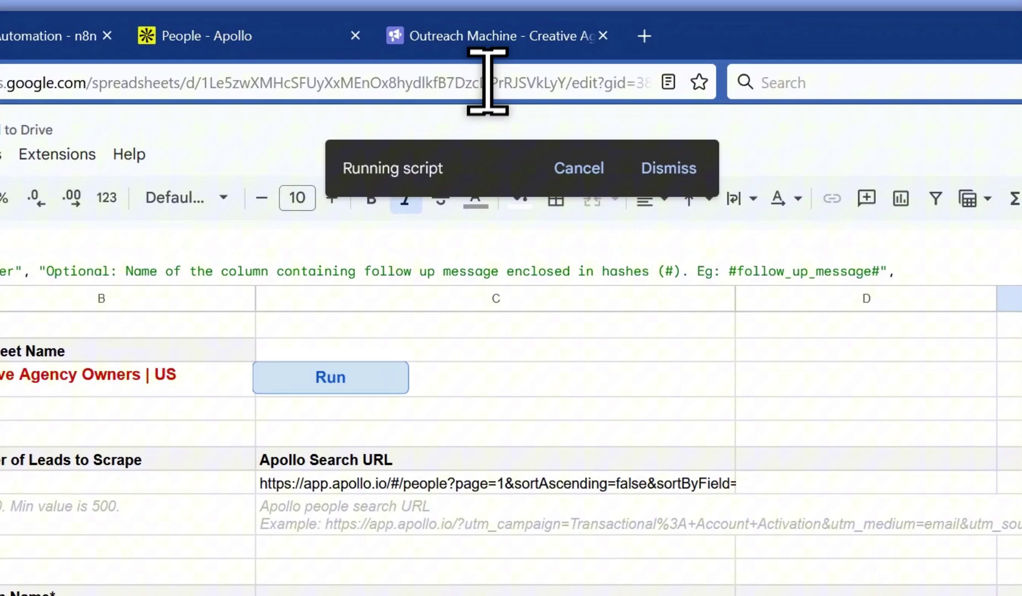
pyautogui.click(488, 38)
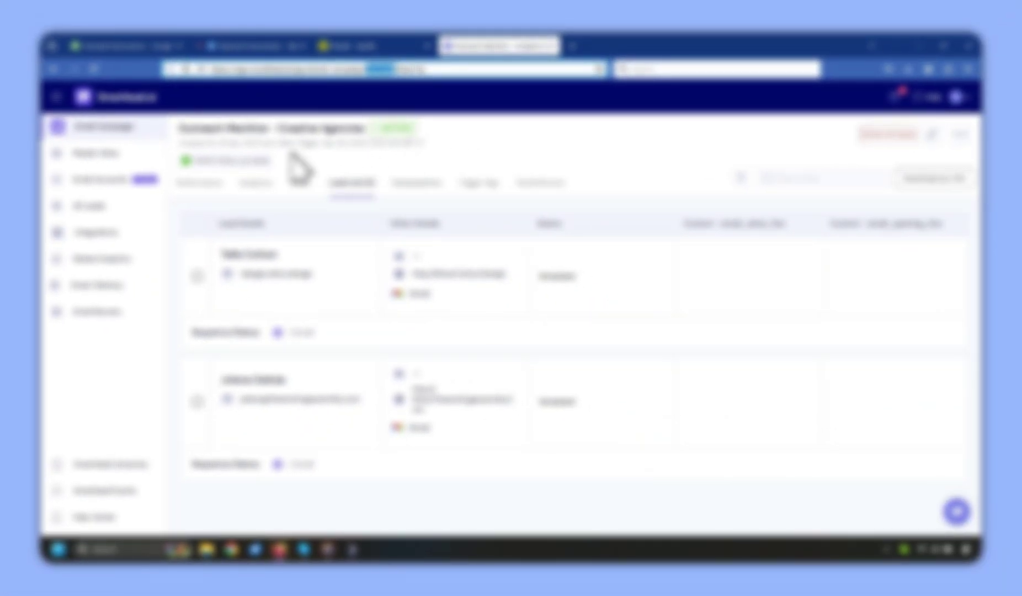
# Reload the Outreach Machine - Creative Agencies lead list twice to see the newly added leads.
pyautogui.click(94, 70)
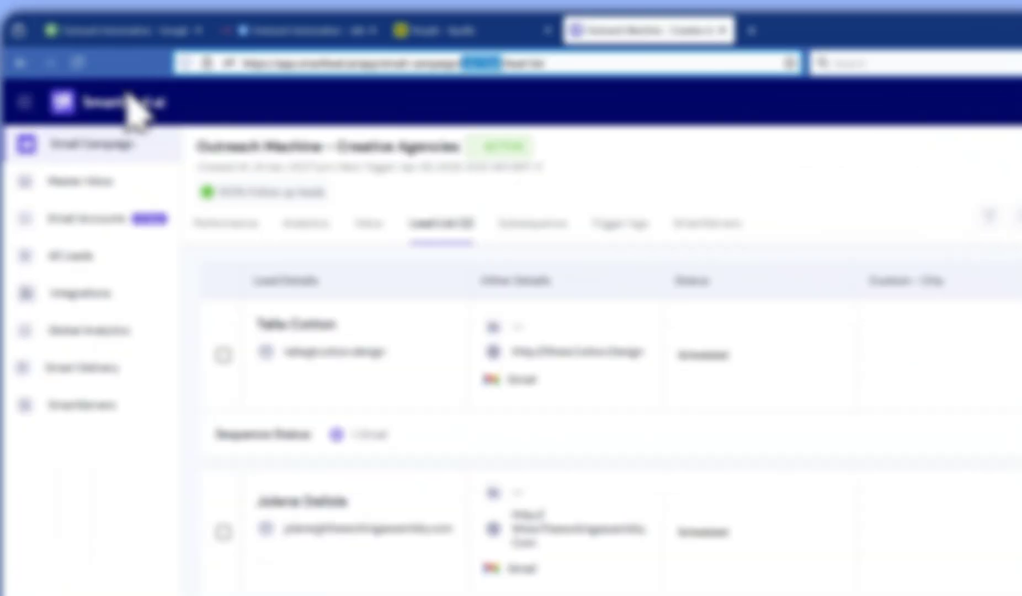
pyautogui.click(93, 69)
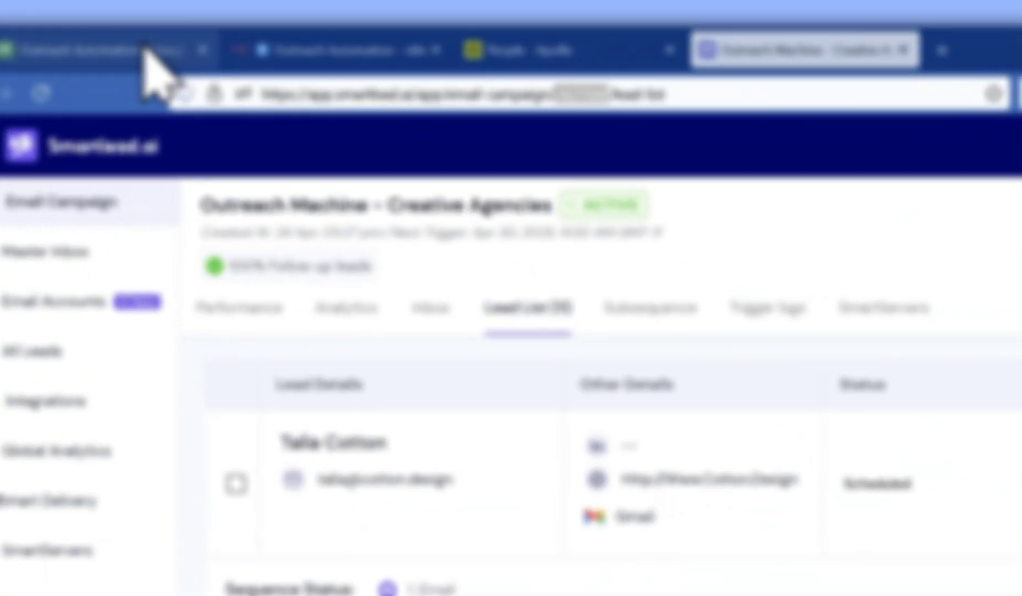
# Duplicate the Creative Agency Owners | US sheet and rename the copy Creative Agency Owners | US Linkedin.
pyautogui.click(135, 48)
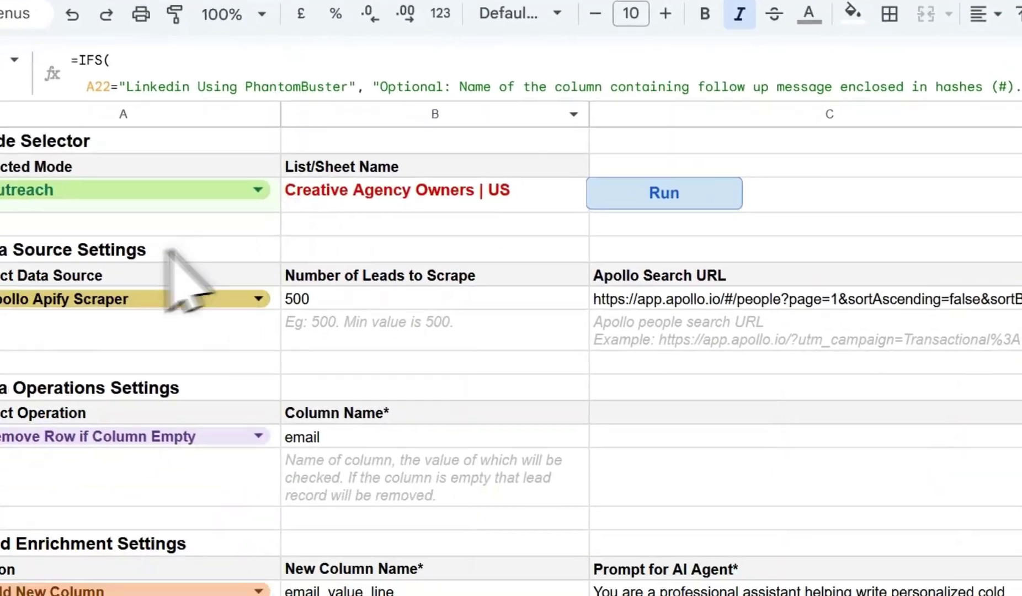
pyautogui.scroll(-2, 176, 246)
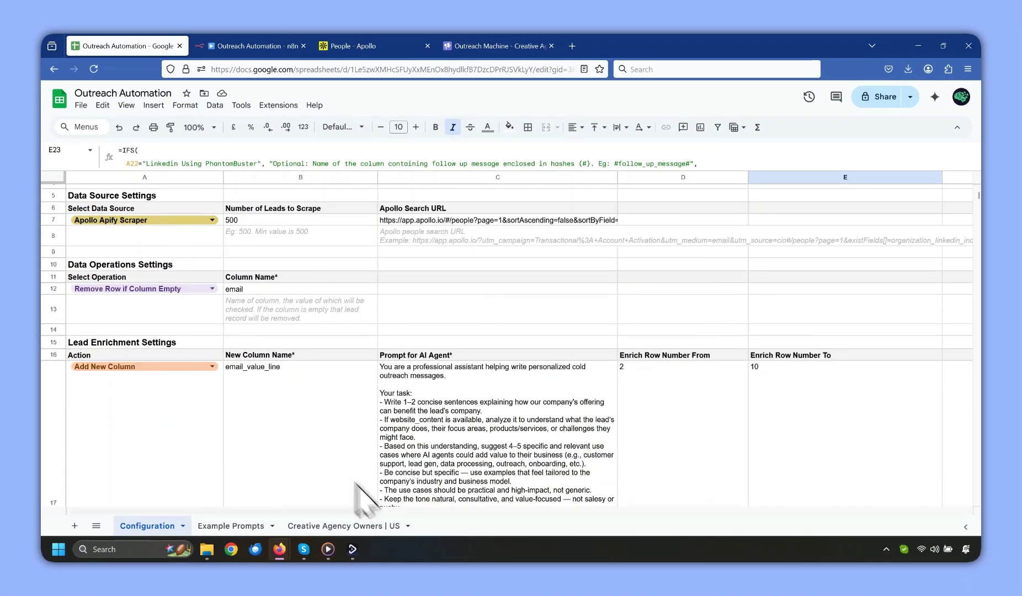
pyautogui.click(407, 526)
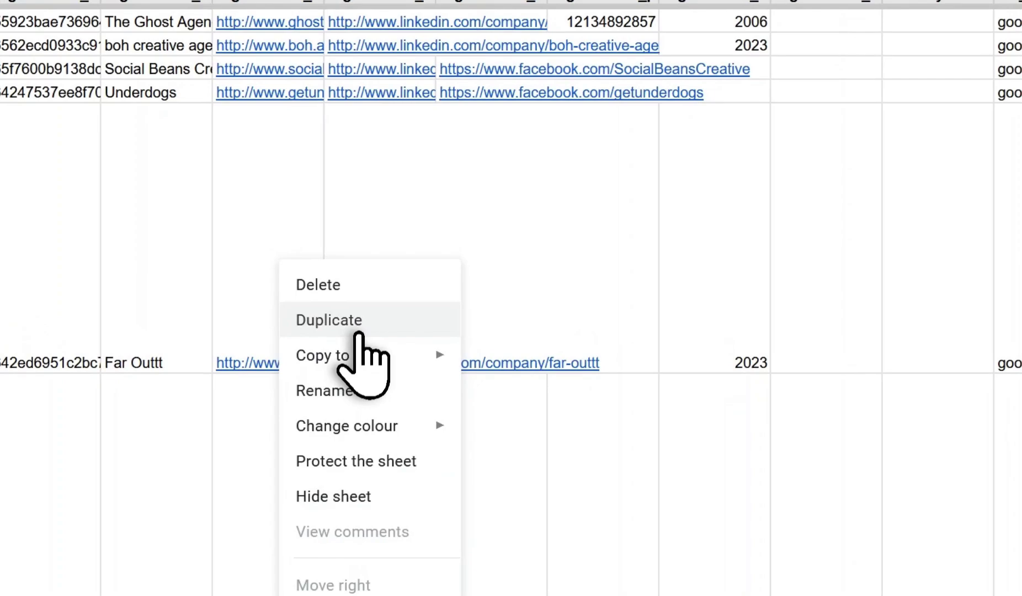
pyautogui.click(359, 334)
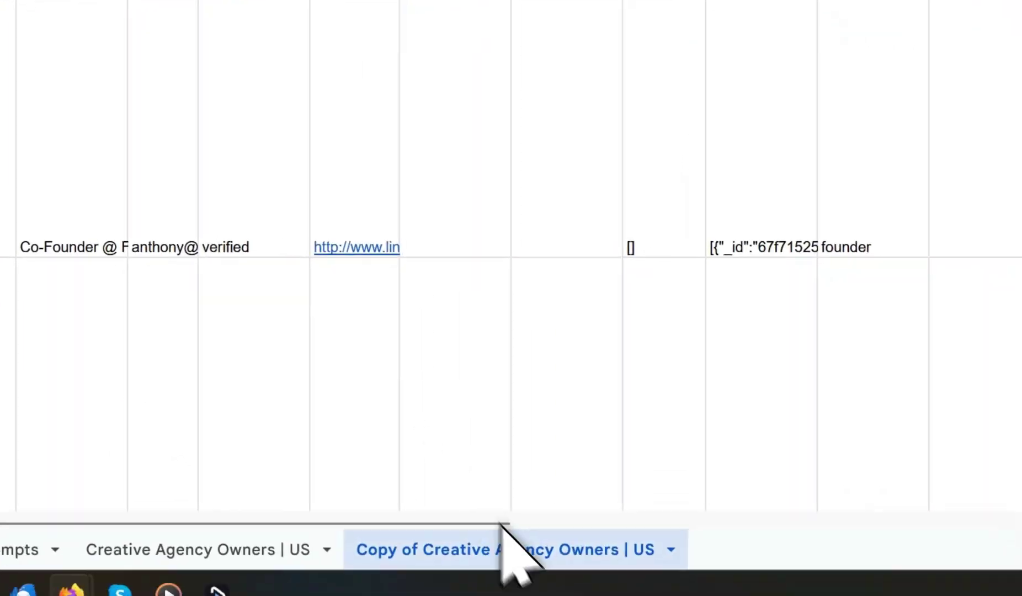
pyautogui.doubleClick(506, 551)
pyautogui.click(524, 544)
pyautogui.press('BackSpace')
pyautogui.press('BackSpace')
pyautogui.press('BackSpace')
pyautogui.press('BackSpace')
pyautogui.press('BackSpace')
pyautogui.press('BackSpace')
pyautogui.press('BackSpace')
pyautogui.press('BackSpace')
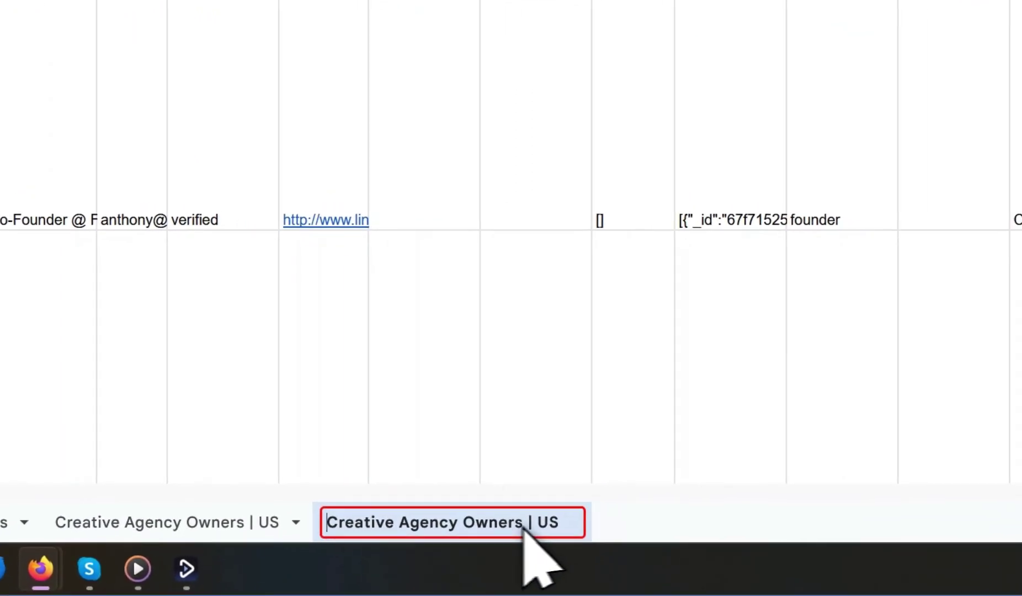
pyautogui.click(691, 543)
pyautogui.write('Linkedin')
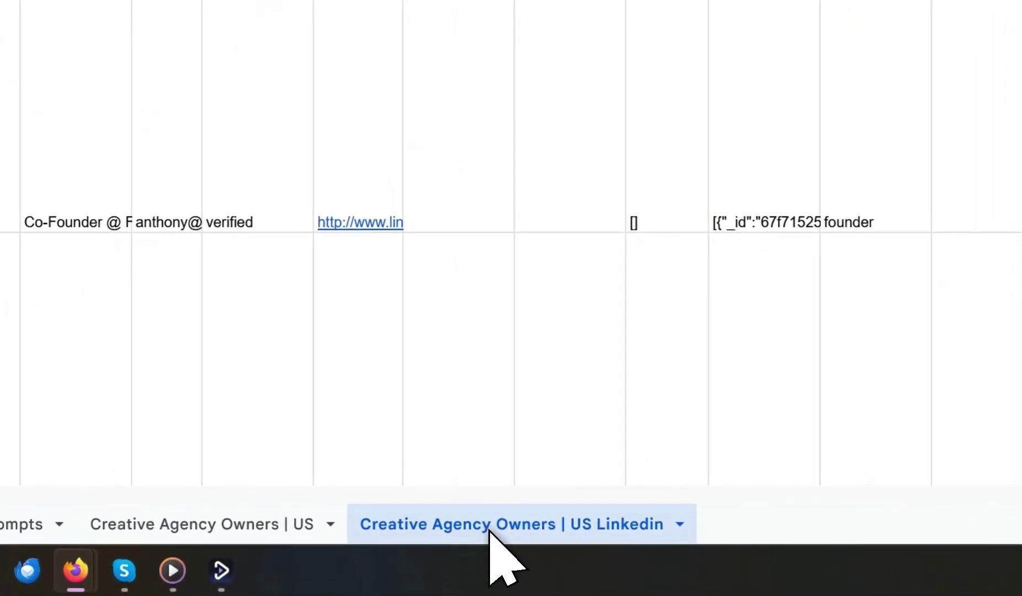
pyautogui.doubleClick(486, 527)
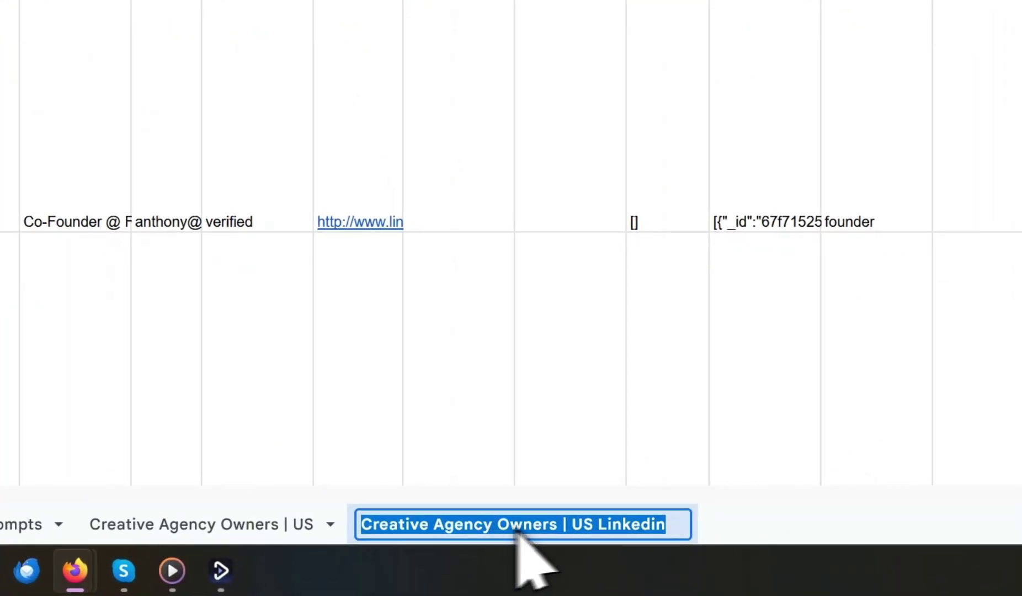
pyautogui.press('Return')
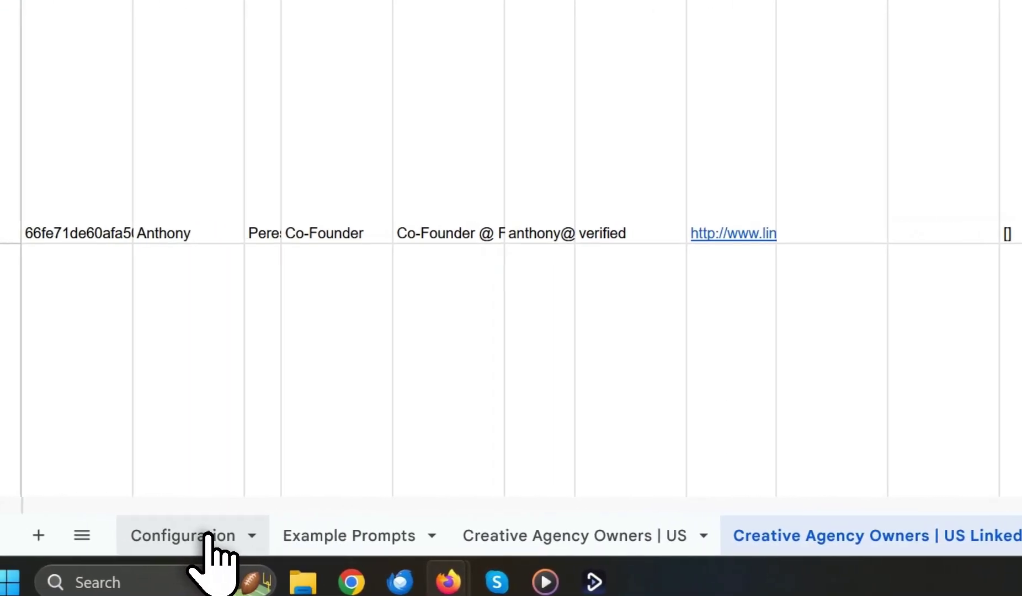
# Enter Creative Agency Owners | US Linkedin as the List/Sheet Name in Configuration cell B3.
pyautogui.click(191, 533)
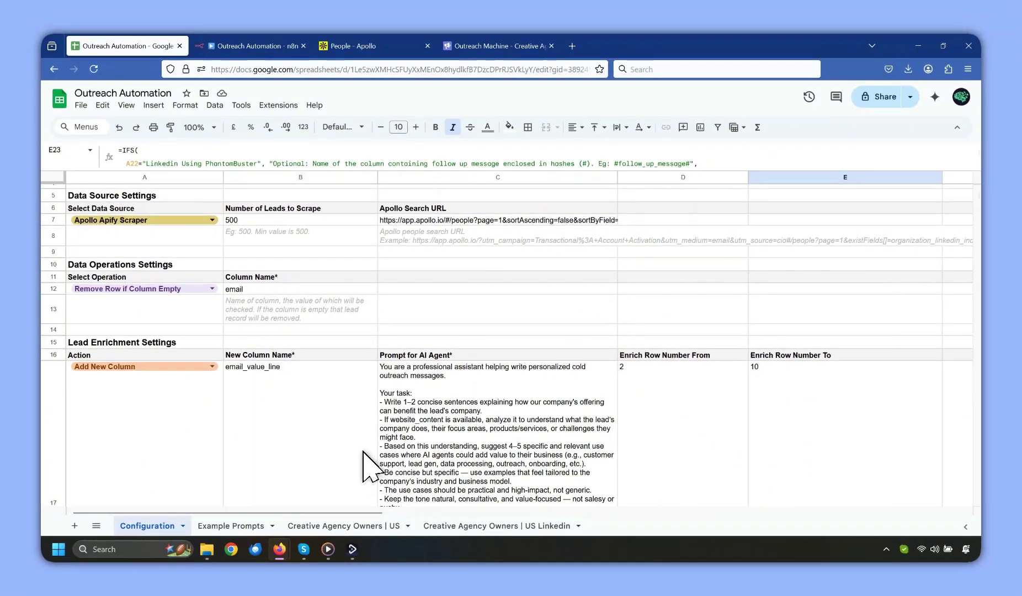
pyautogui.scroll(2, 364, 466)
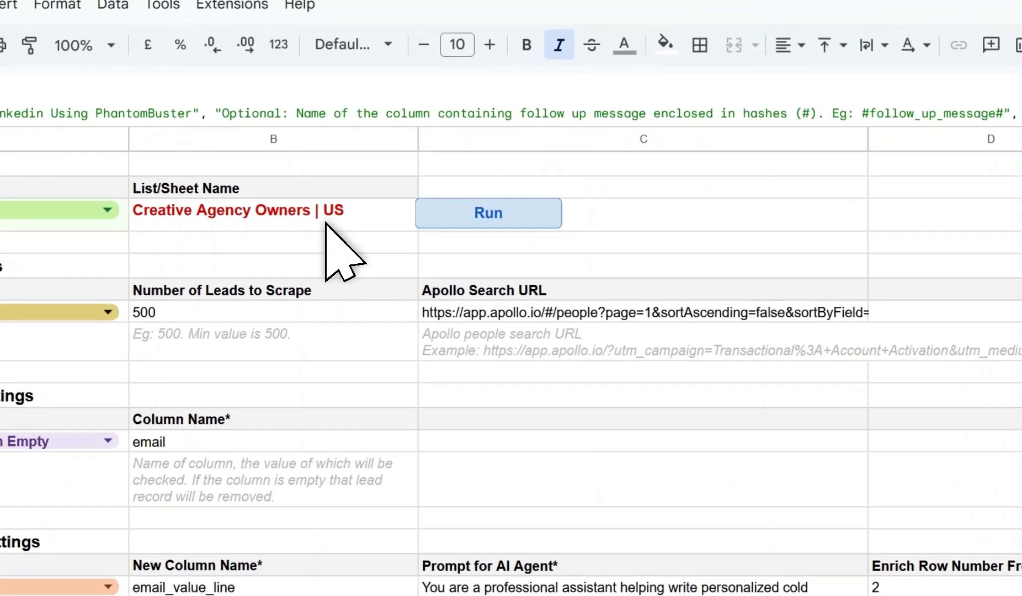
pyautogui.click(328, 221)
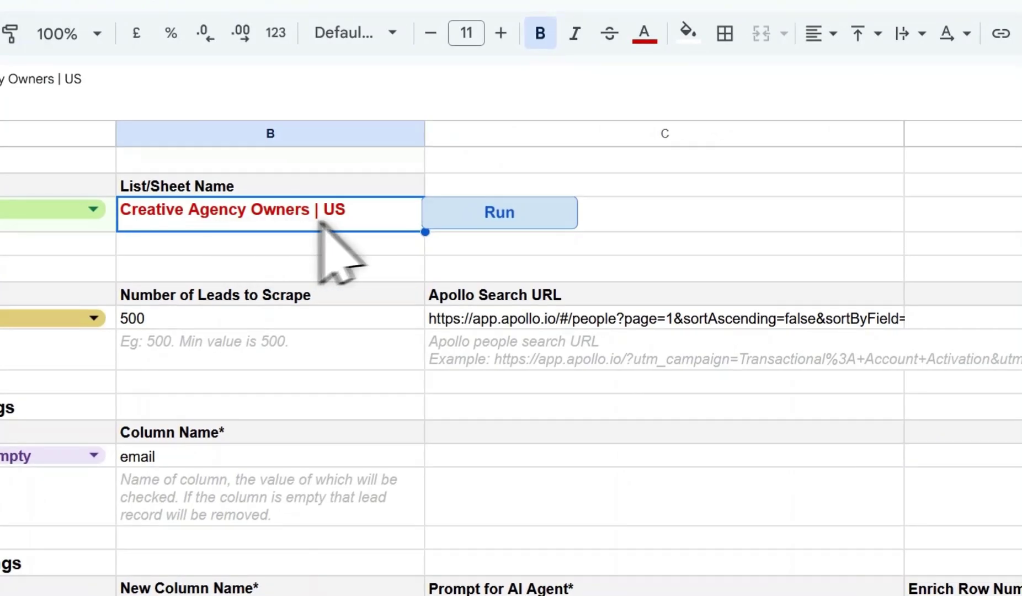
pyautogui.moveTo(342, 210); pyautogui.dragTo(91, 204)
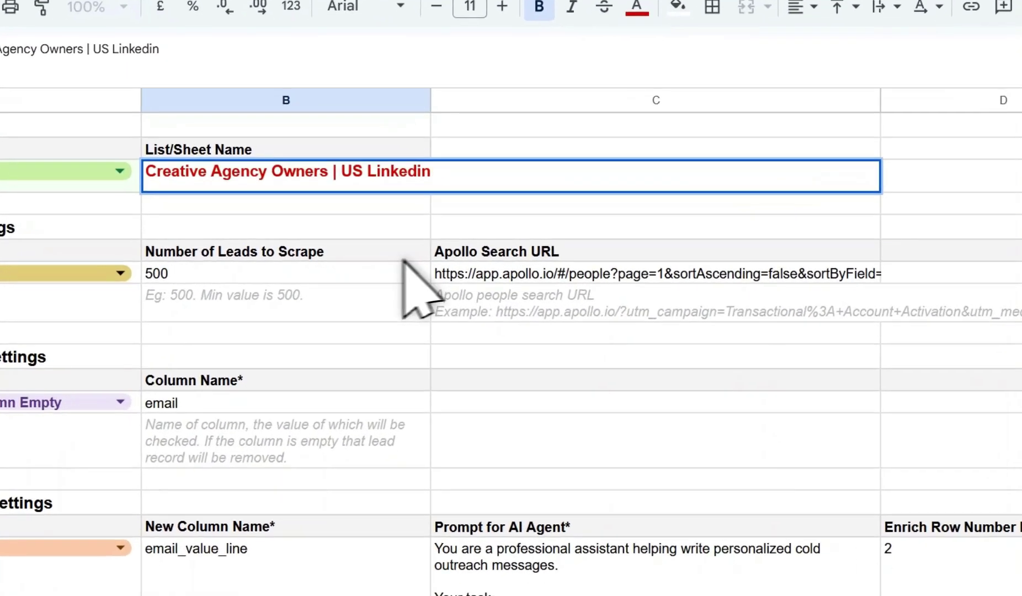
pyautogui.click(370, 258)
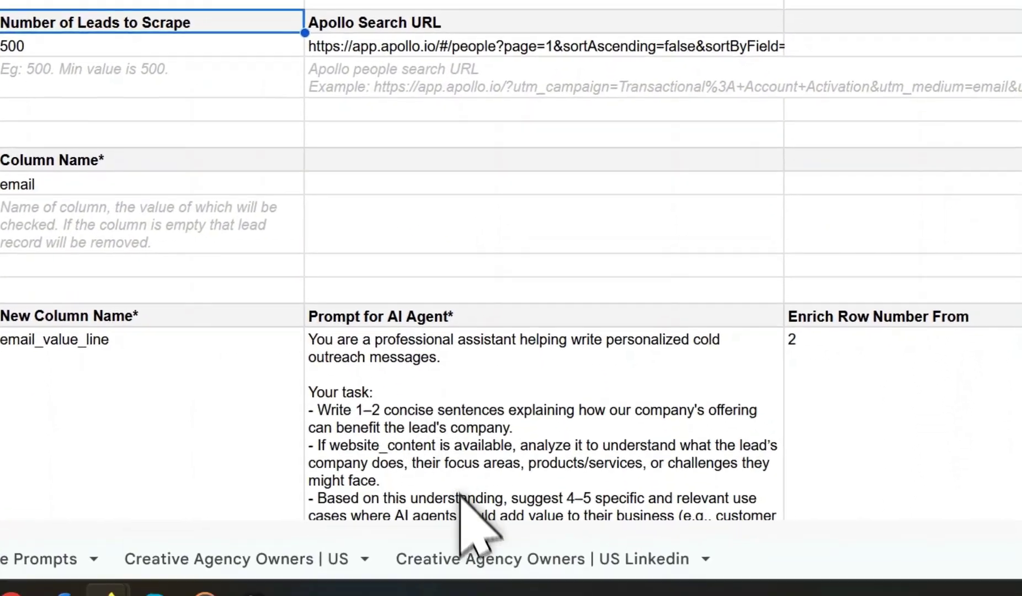
pyautogui.click(463, 514)
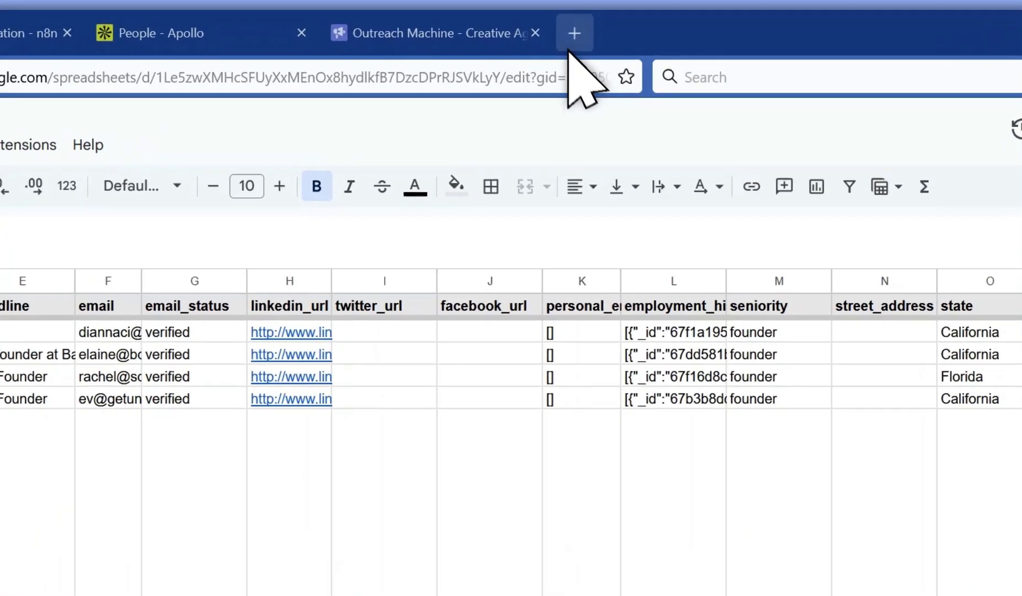
# Load PhantomBuster's LinkedIn automations page and open the Connect and send follow-up messages flow.
pyautogui.click(571, 46)
pyautogui.write('phantombuster.com/phantombuster?category=linkedin')
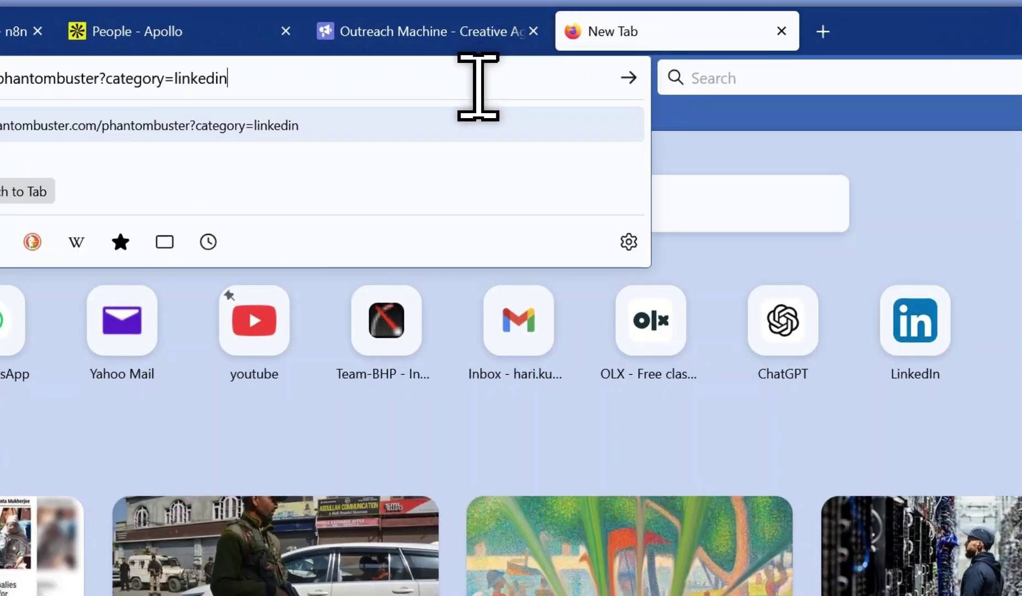
pyautogui.press('Return')
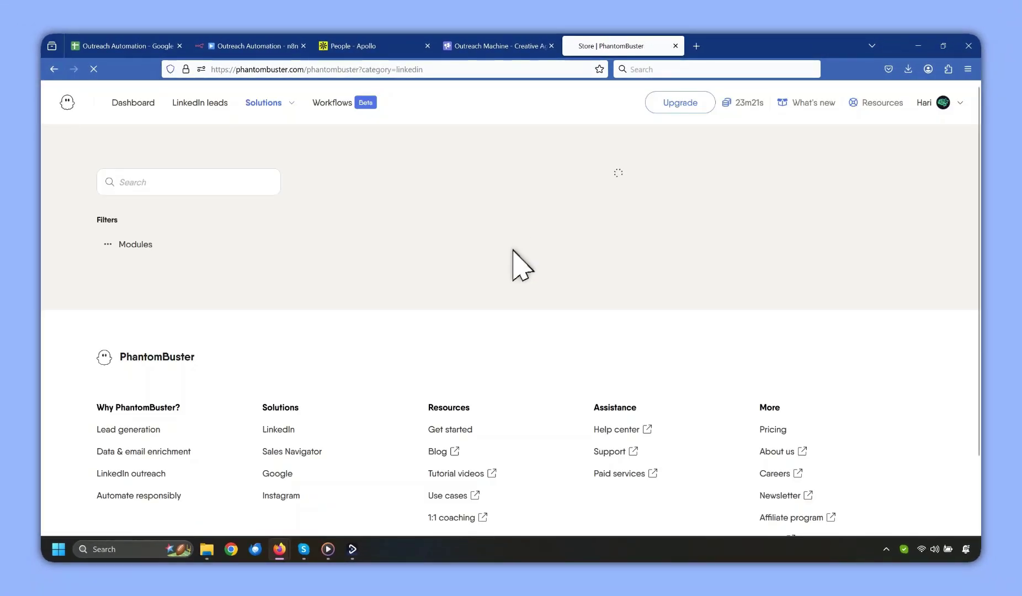
pyautogui.scroll(-5, 501, 252)
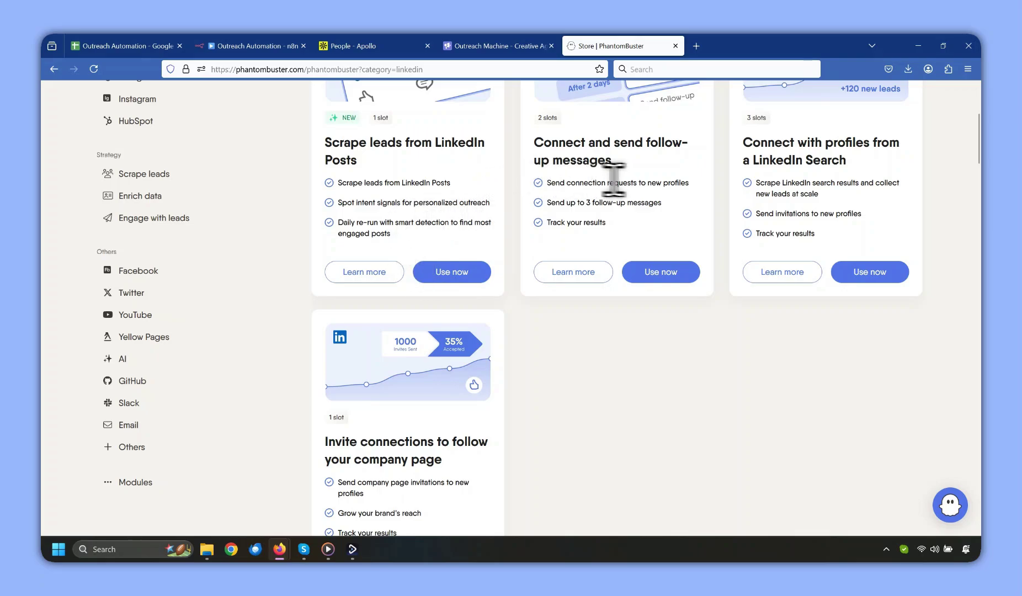
pyautogui.scroll(5, 629, 182)
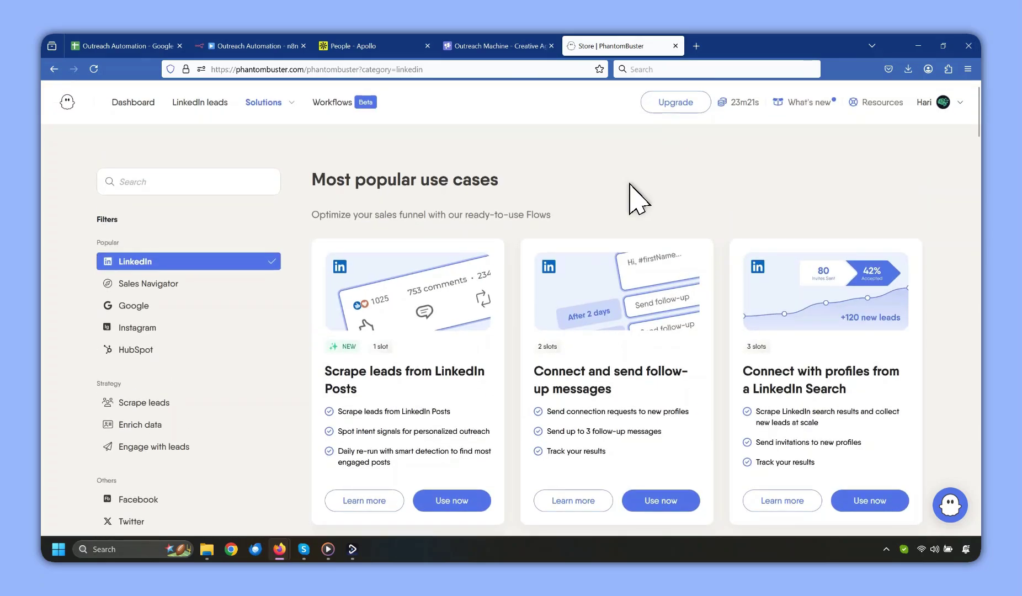
pyautogui.scroll(-3, 631, 191)
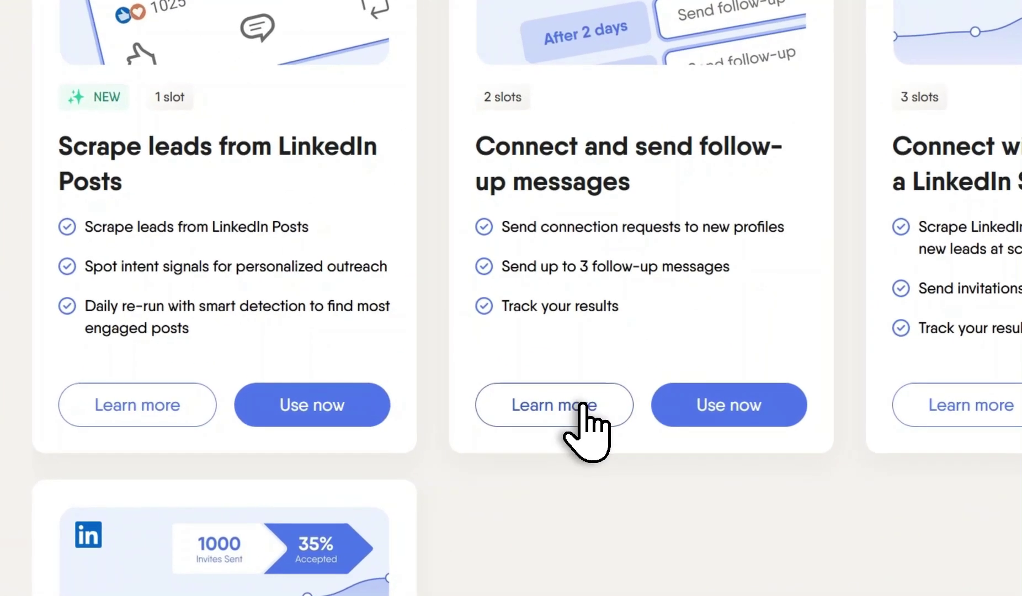
pyautogui.click(589, 386)
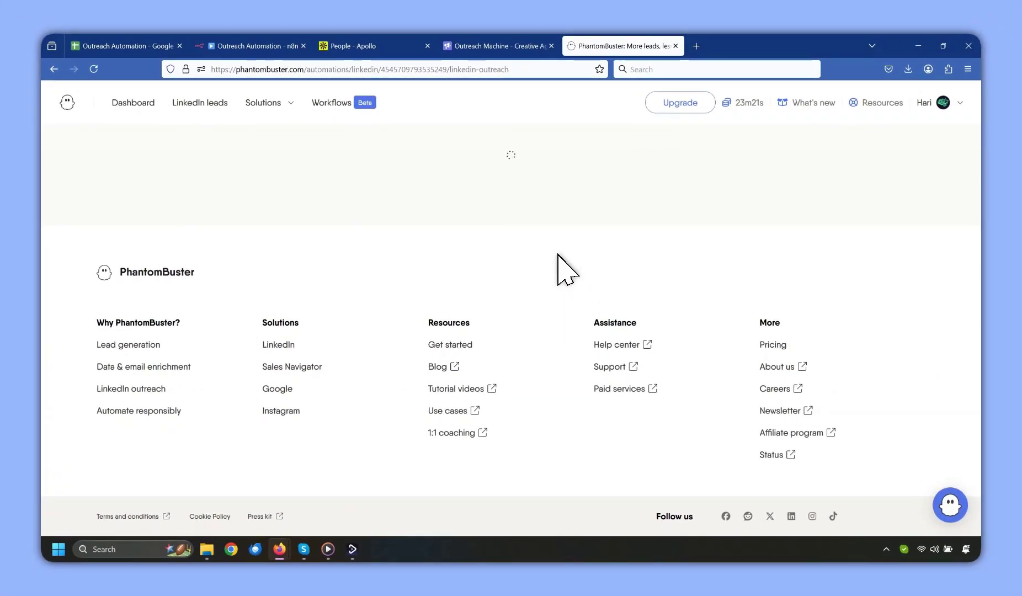
pyautogui.scroll(-4, 559, 255)
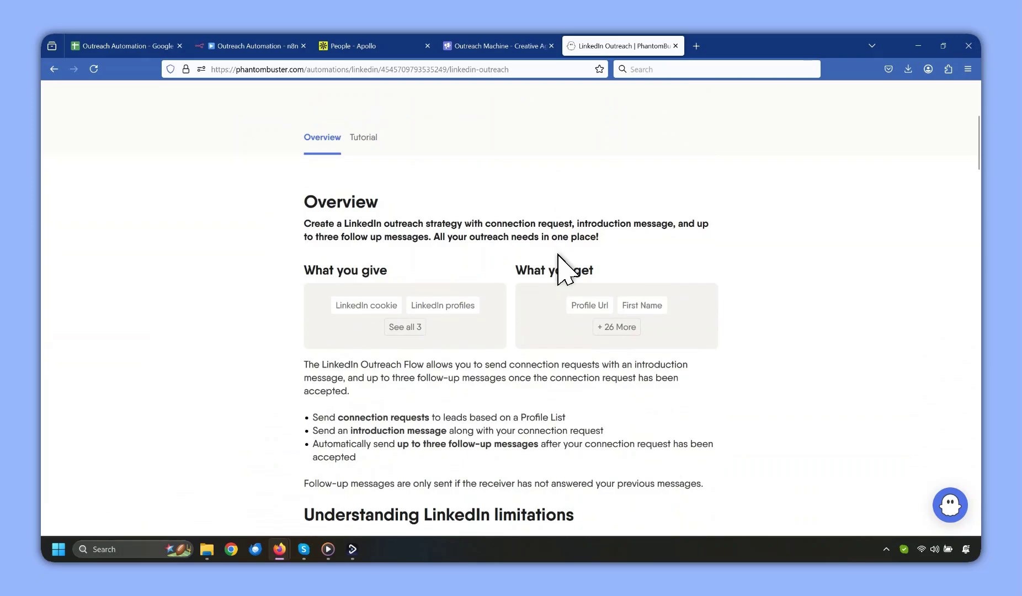
pyautogui.scroll(-2, 556, 259)
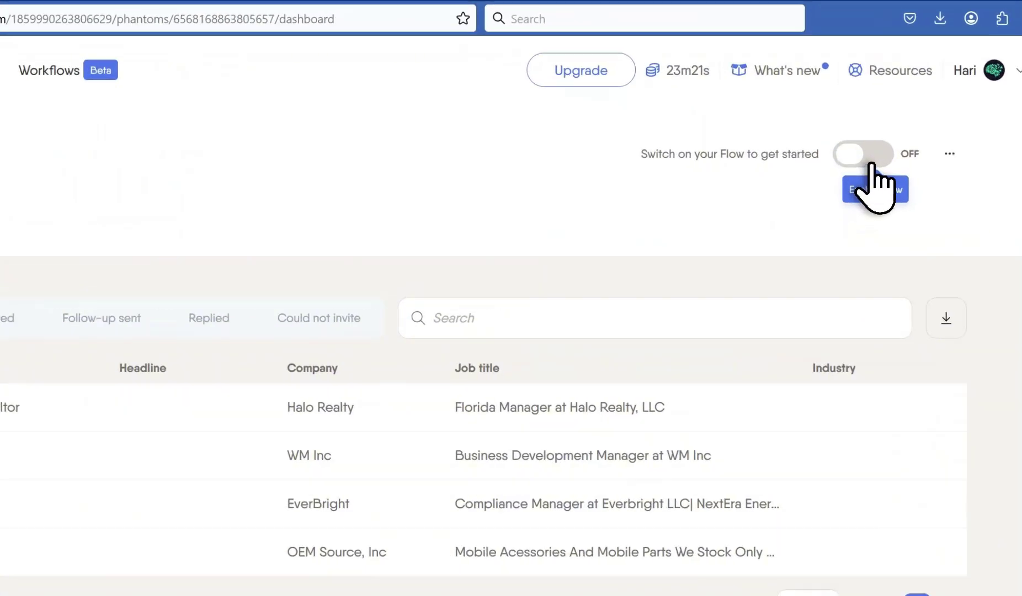
# Switch the LinkedIn Outreach flow on and review its Setup, including the Connect to LinkedIn step.
pyautogui.click(853, 157)
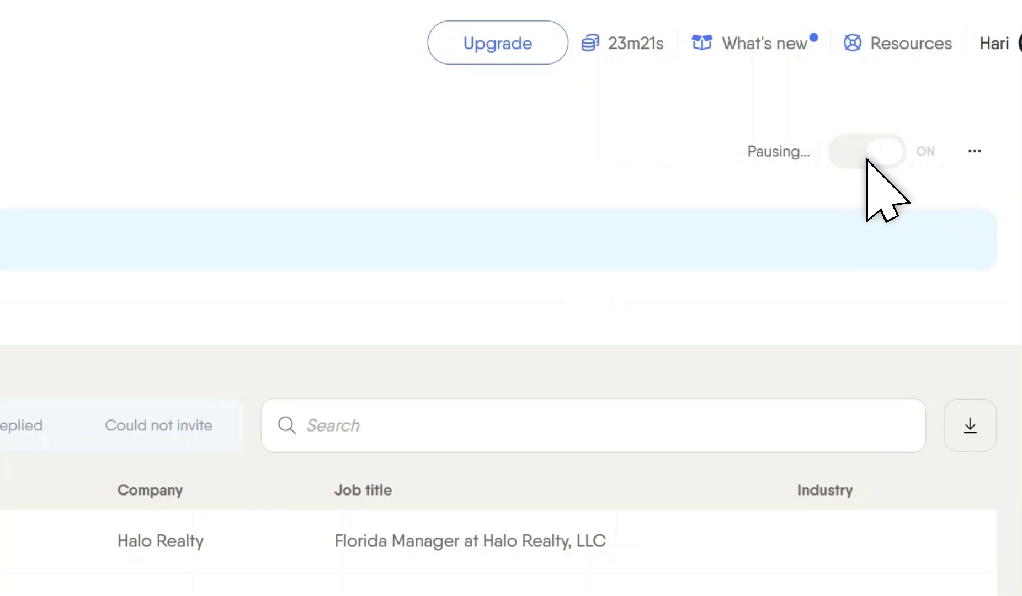
pyautogui.click(973, 152)
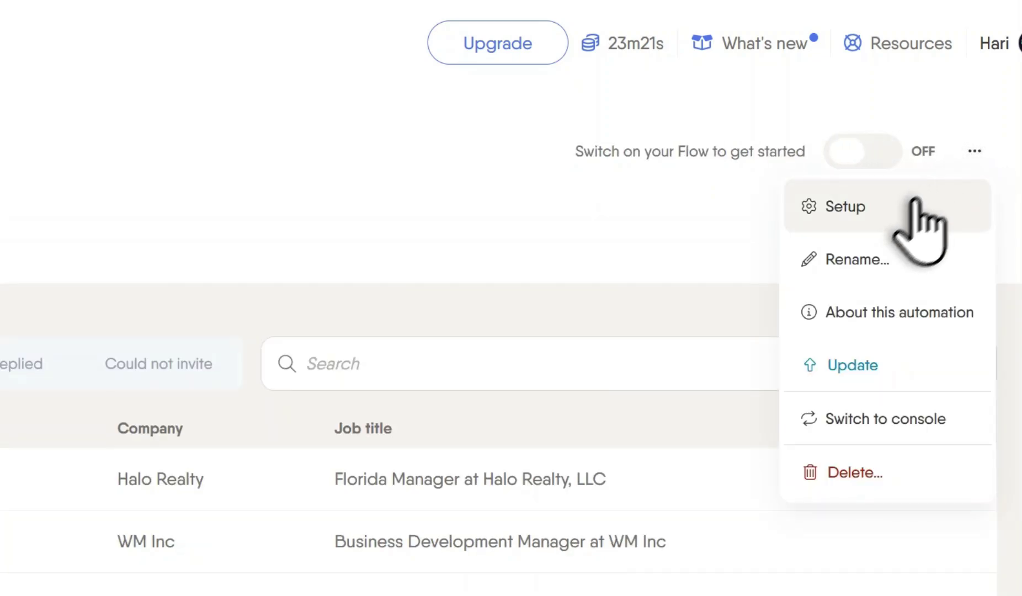
pyautogui.click(911, 203)
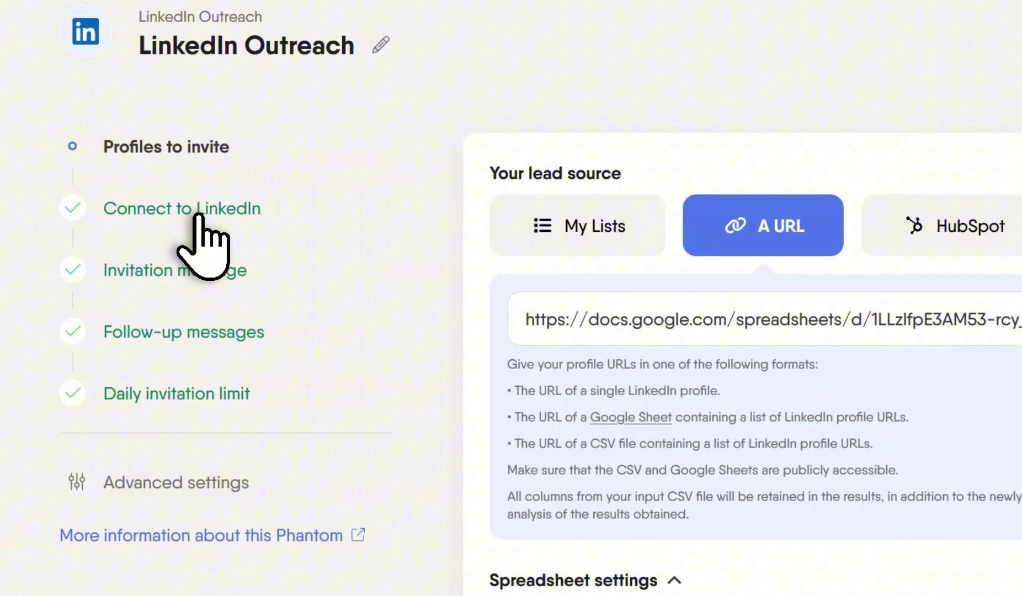
pyautogui.click(193, 209)
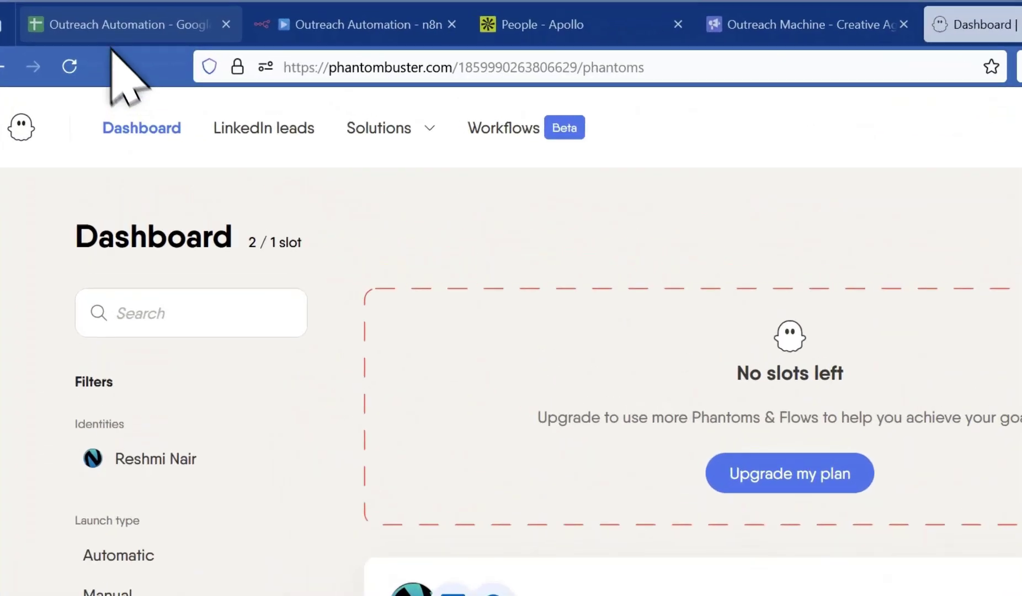
# Set the Configuration outreach channel in A22 to Linkedin Using PhantomBuster.
pyautogui.click(121, 46)
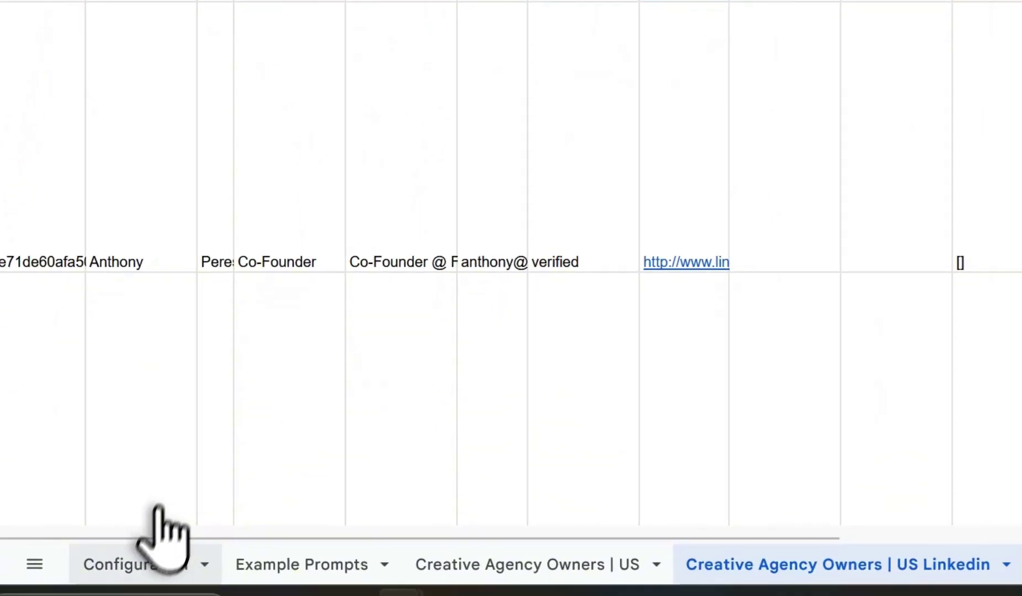
pyautogui.click(160, 563)
pyautogui.scroll(-5, 164, 337)
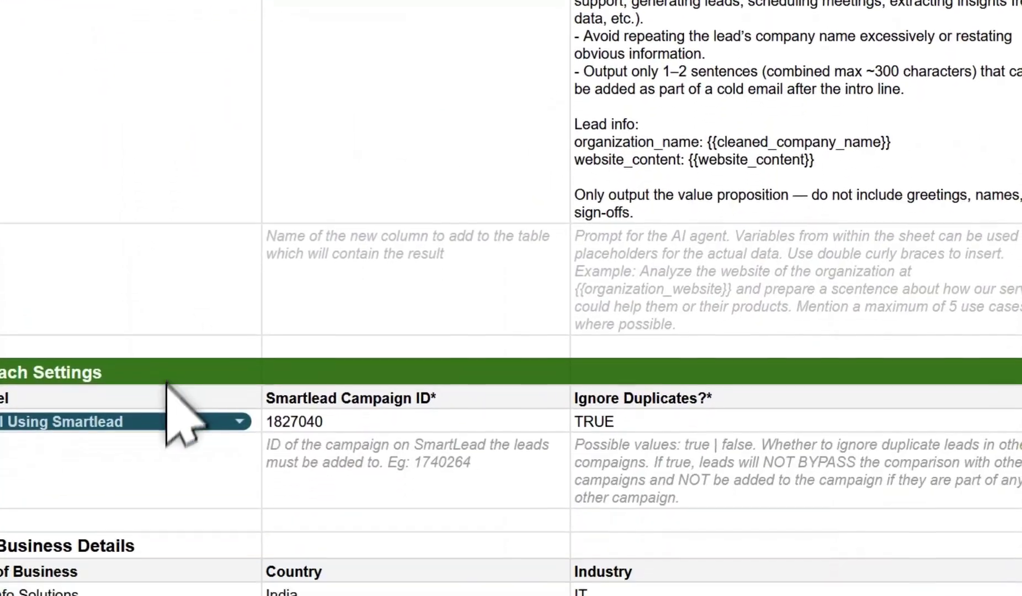
pyautogui.click(155, 421)
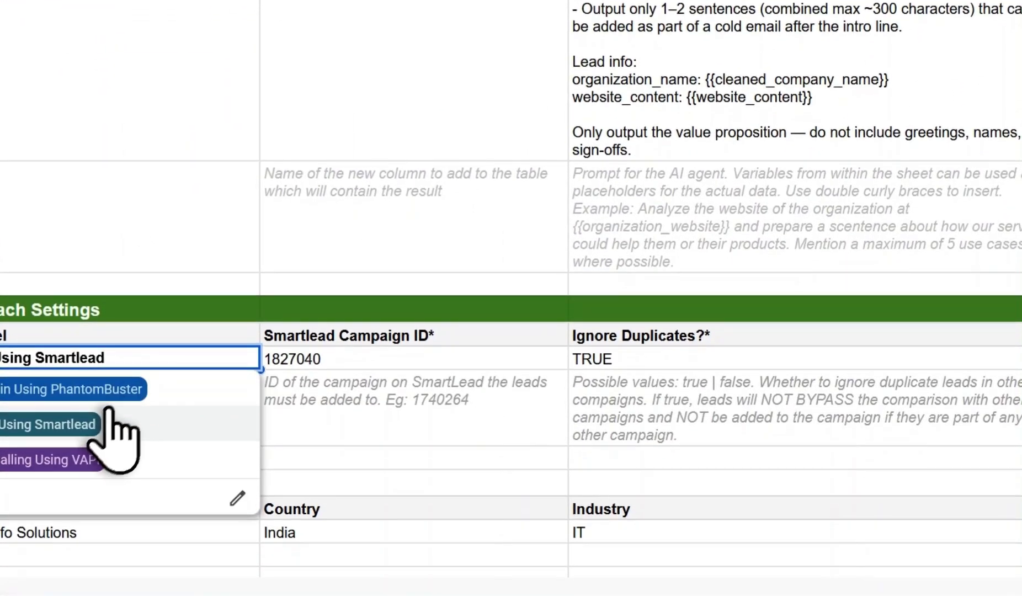
pyautogui.click(100, 389)
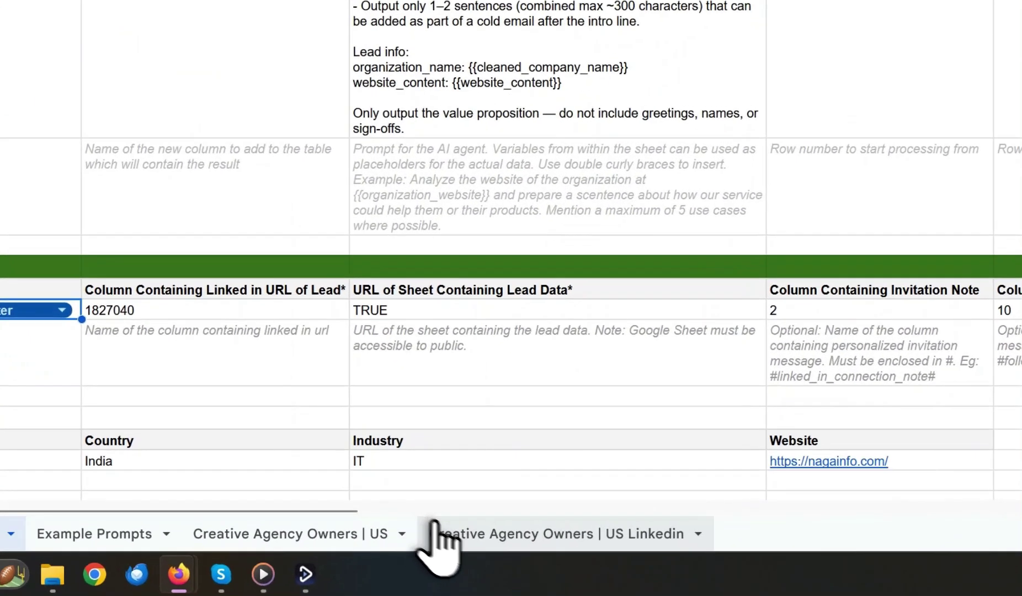
# Replace 1827040 with linkedin_url as the profile URL column in B22.
pyautogui.click(433, 526)
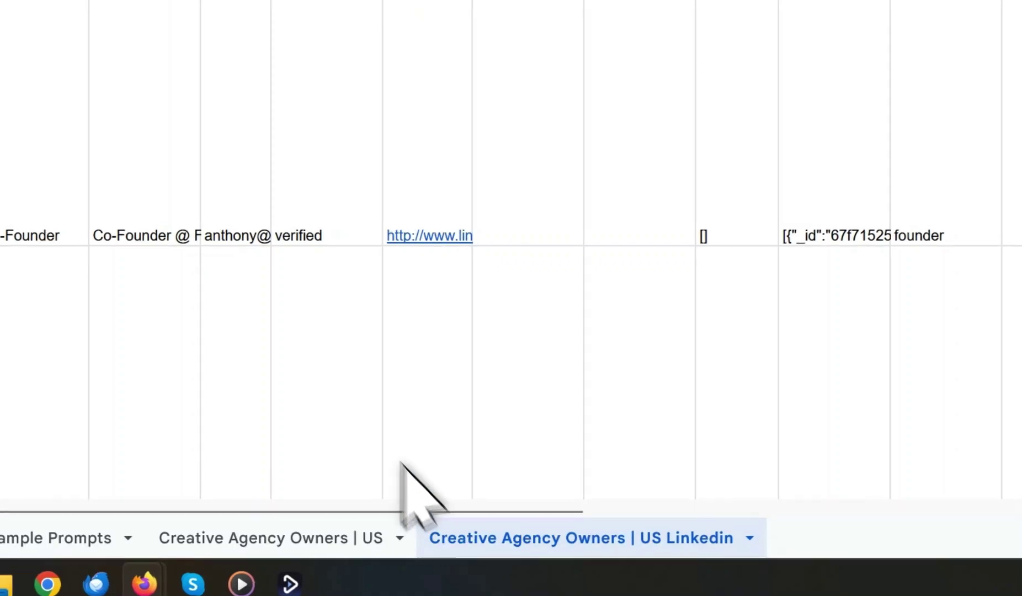
pyautogui.click(386, 180)
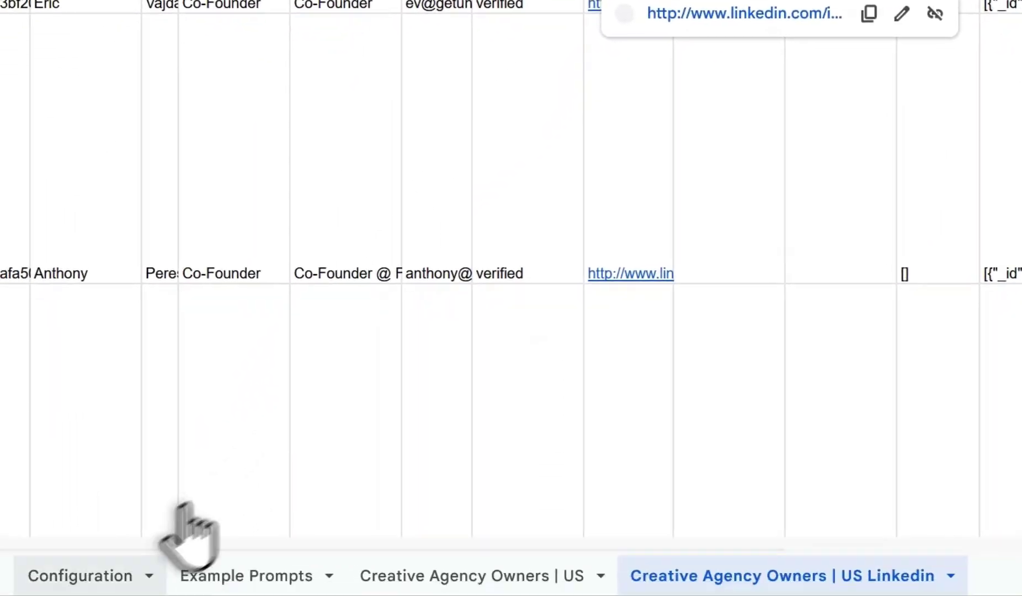
pyautogui.click(180, 529)
pyautogui.click(419, 267)
pyautogui.doubleClick(420, 267)
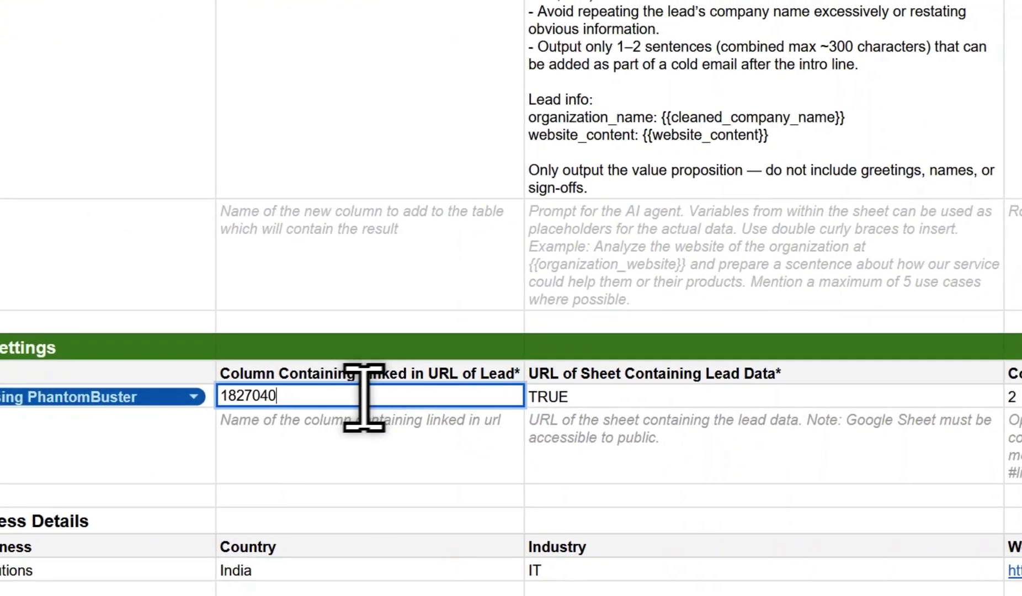
pyautogui.moveTo(420, 267); pyautogui.dragTo(239, 262)
pyautogui.write('linkedin_url')
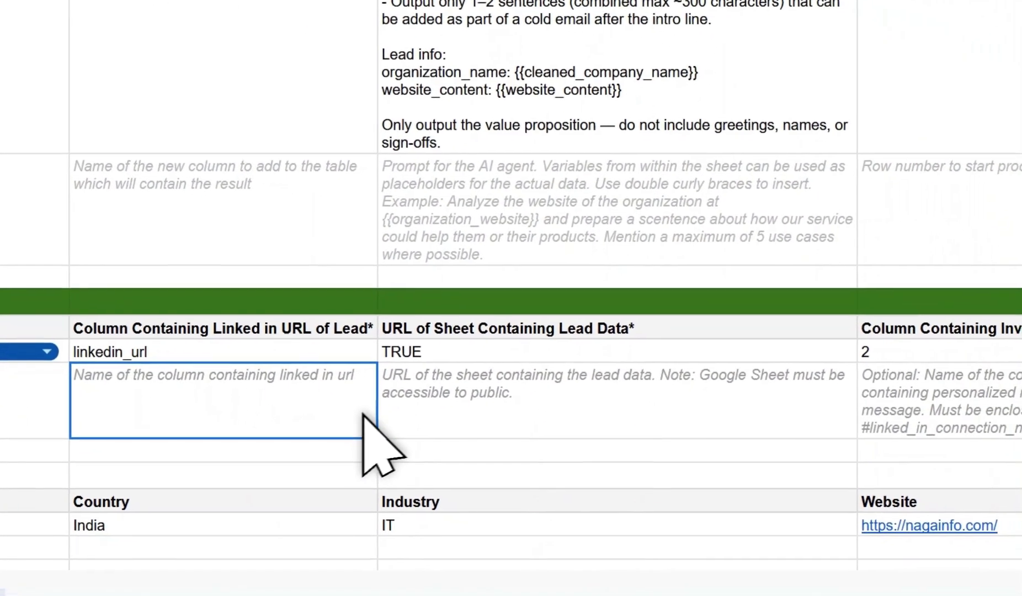
# Clear the lead sheet URL, invitation note and follow-up message values in C22–E22.
pyautogui.click(435, 343)
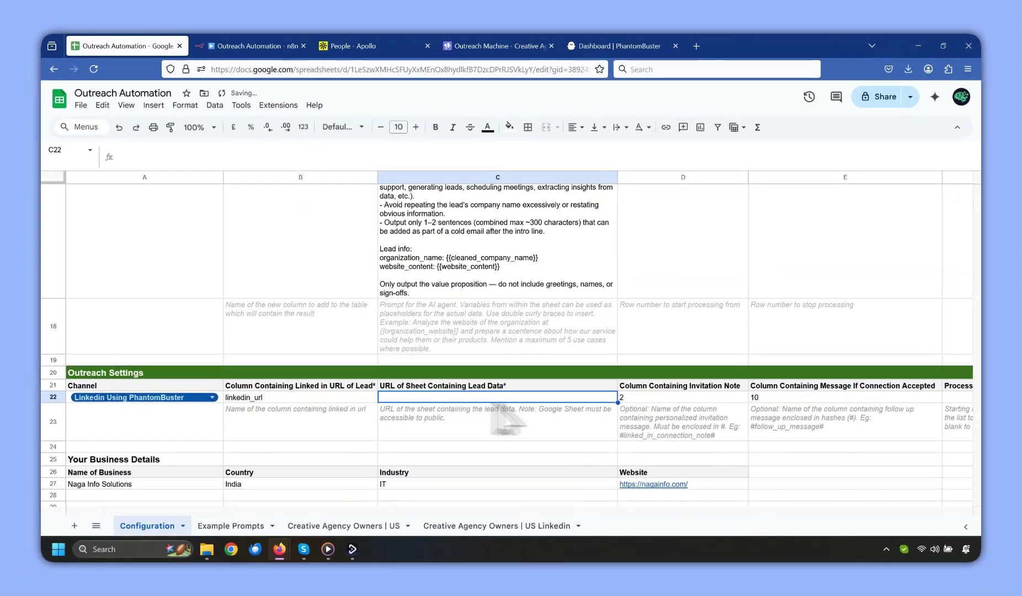
pyautogui.click(654, 402)
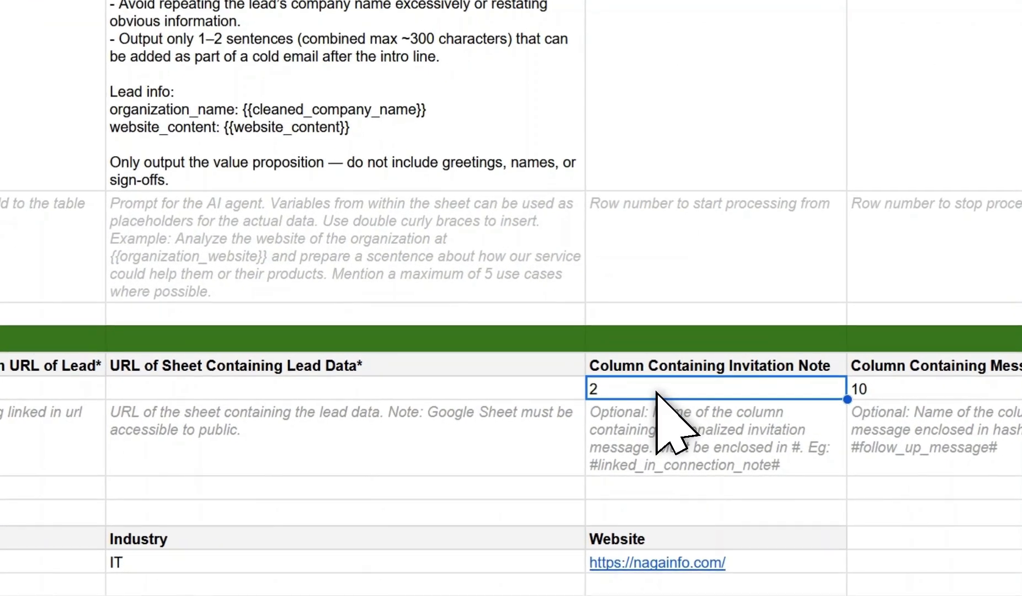
pyautogui.click(864, 390)
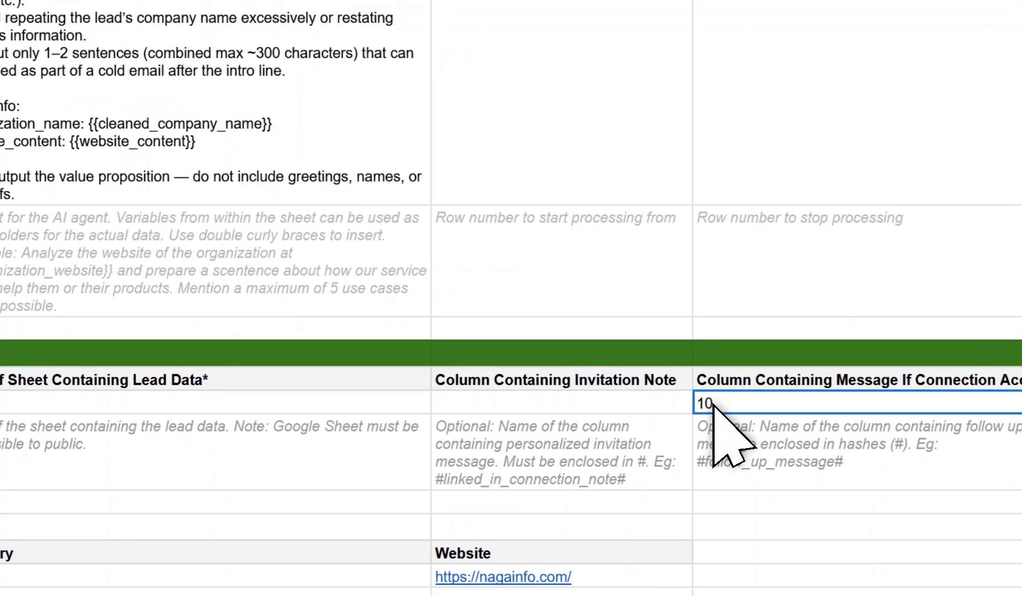
pyautogui.press('Delete')
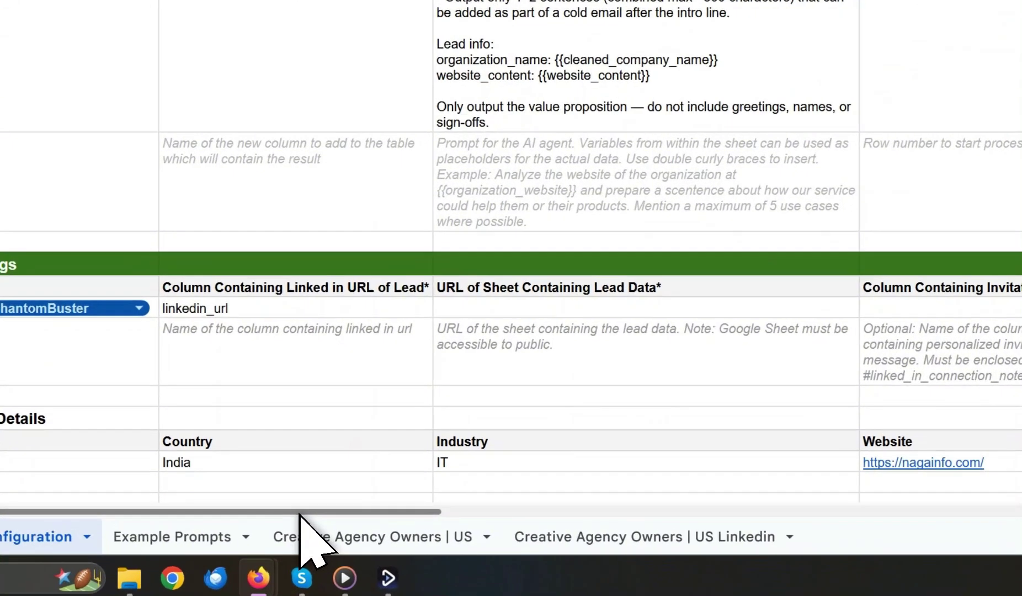
pyautogui.moveTo(299, 512); pyautogui.dragTo(559, 512)
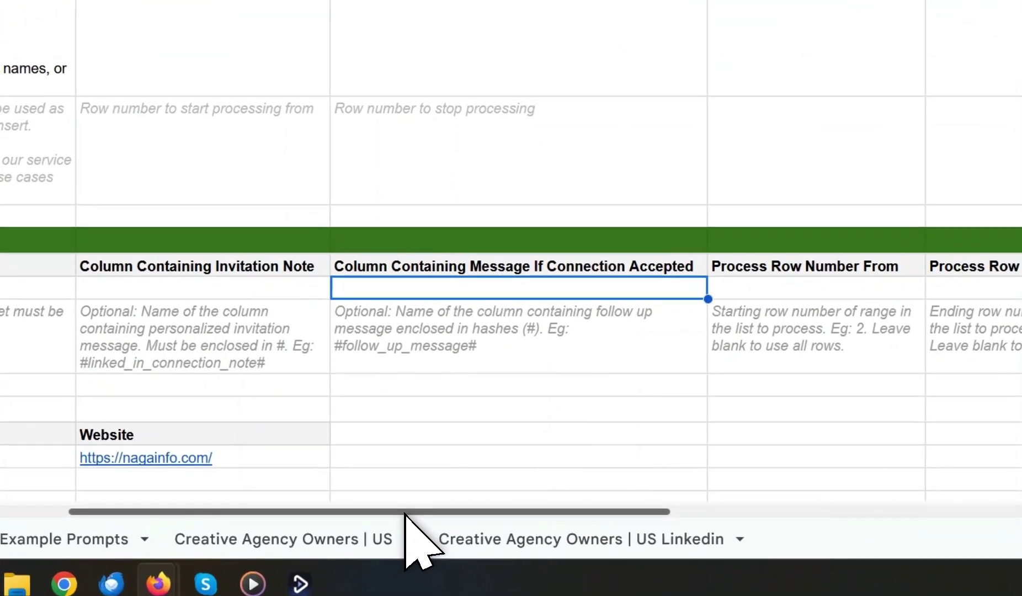
pyautogui.moveTo(407, 513); pyautogui.dragTo(273, 513)
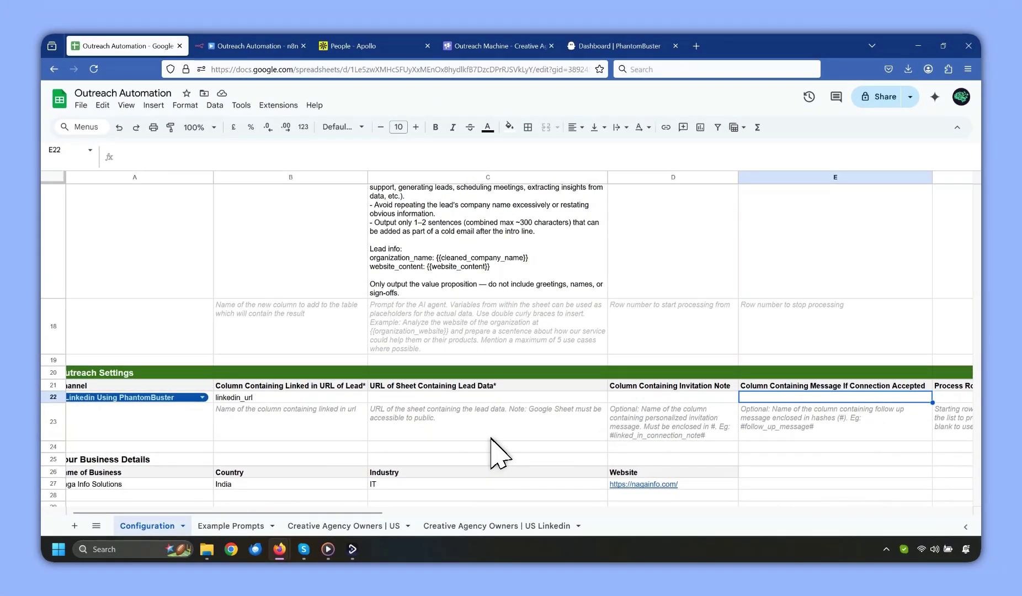
pyautogui.scroll(10, 248, 375)
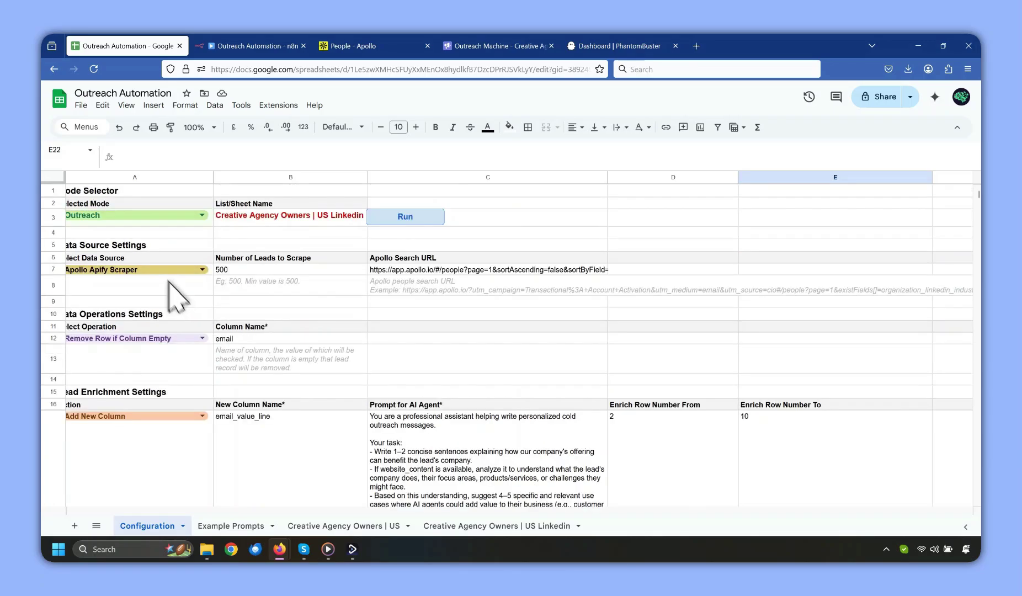
# Set the mode to Enrich Leads and name the new enrichment column linked_in_invitation_note.
pyautogui.click(151, 217)
pyautogui.click(105, 287)
pyautogui.scroll(-5, 132, 309)
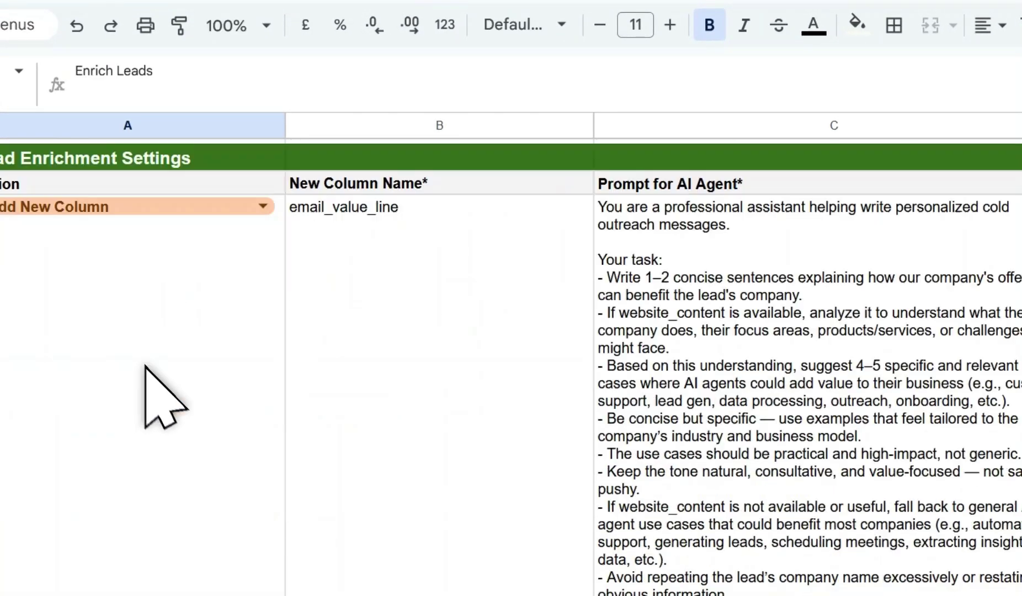
pyautogui.click(378, 229)
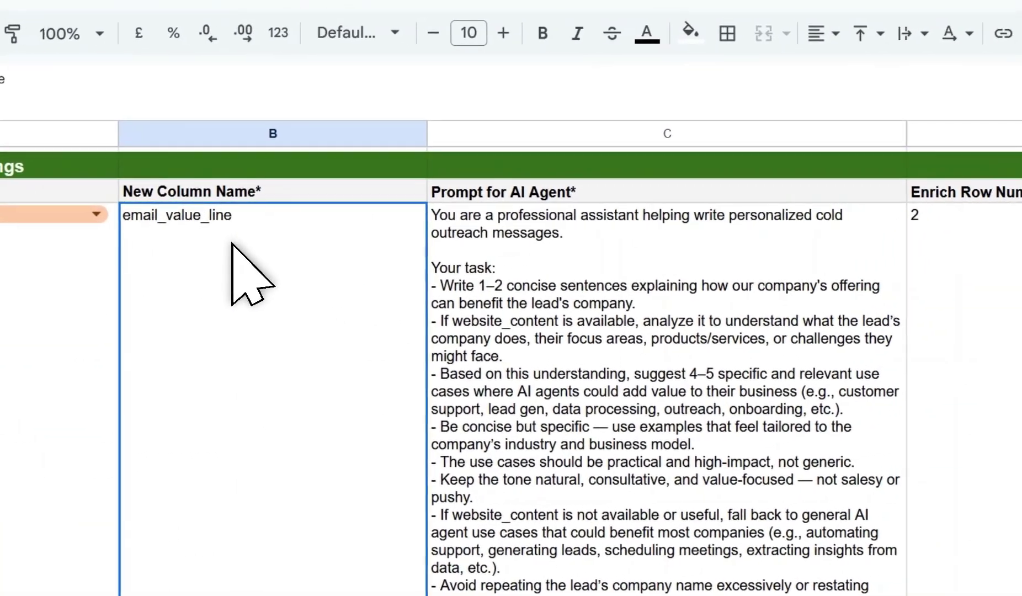
pyautogui.write('linked_in_invitation_note')
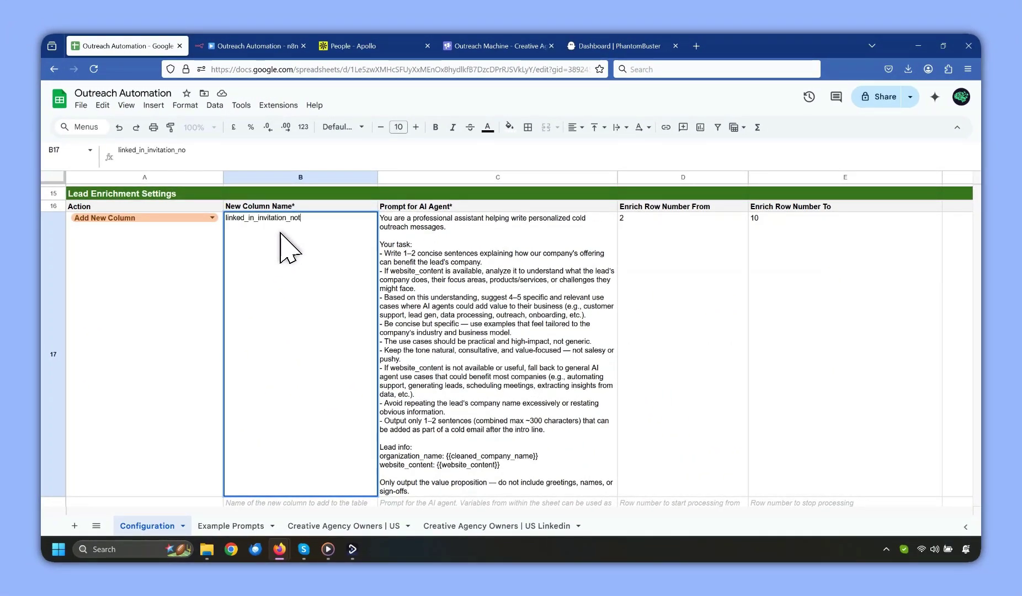
pyautogui.click(627, 304)
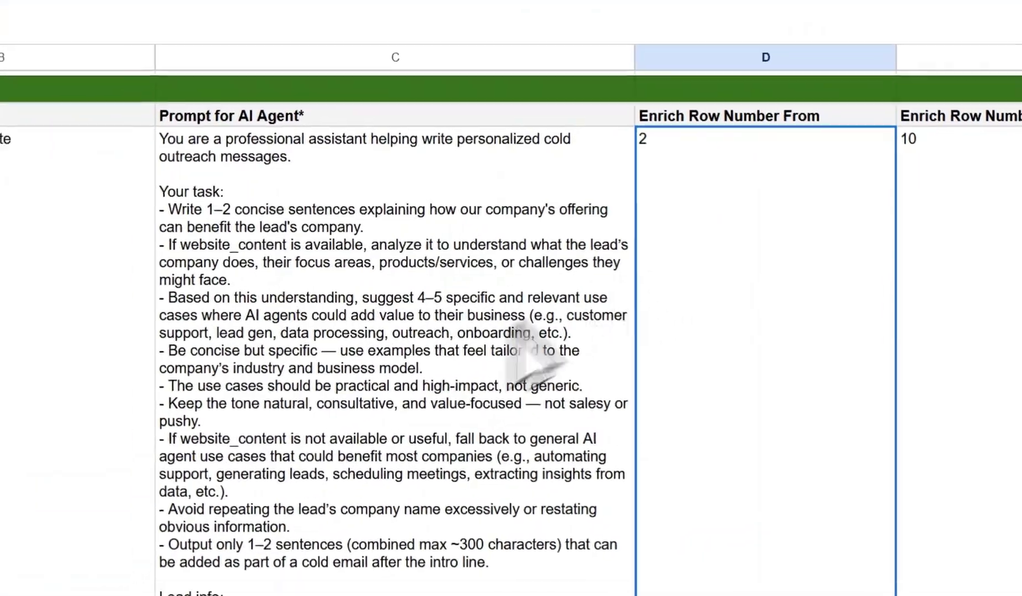
# Paste the LinkedIn connection-note prompt from Example Prompts into the prompt cell C17.
pyautogui.click(250, 528)
pyautogui.scroll(-4, 331, 69)
pyautogui.scroll(3, 318, 69)
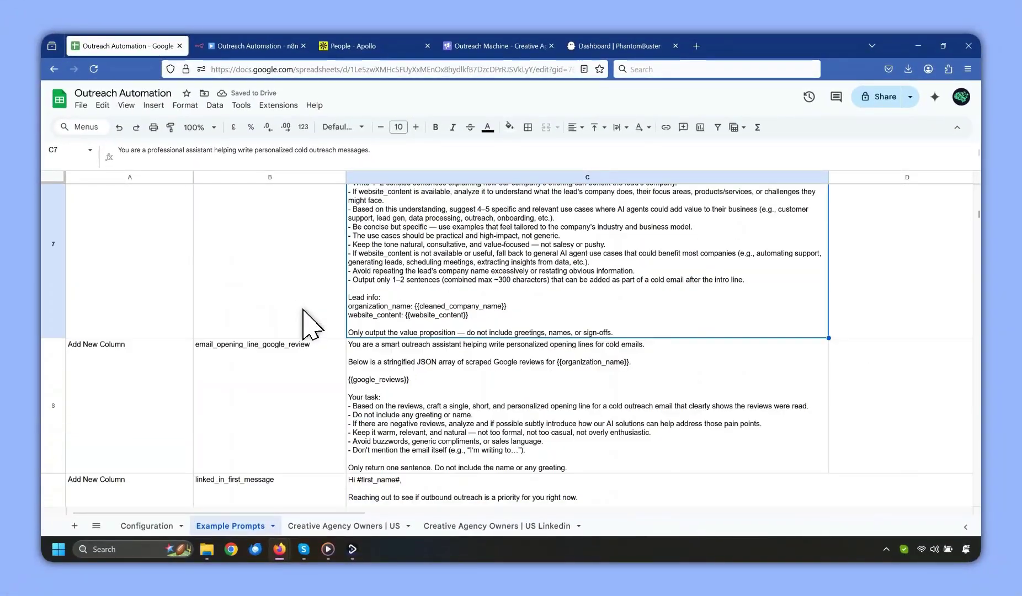
pyautogui.scroll(-5, 309, 323)
pyautogui.scroll(10, 331, 317)
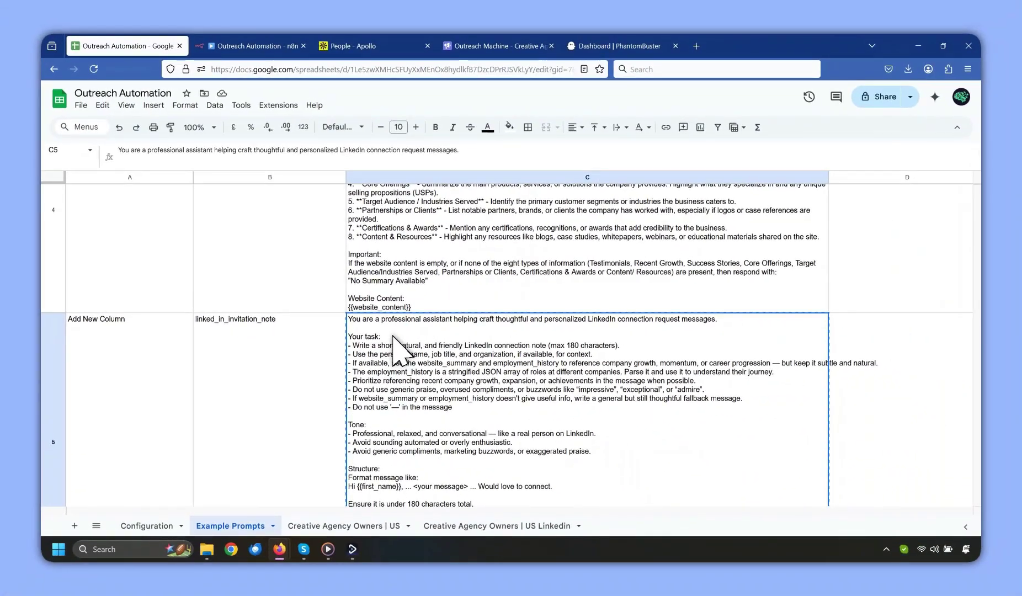
pyautogui.click(145, 561)
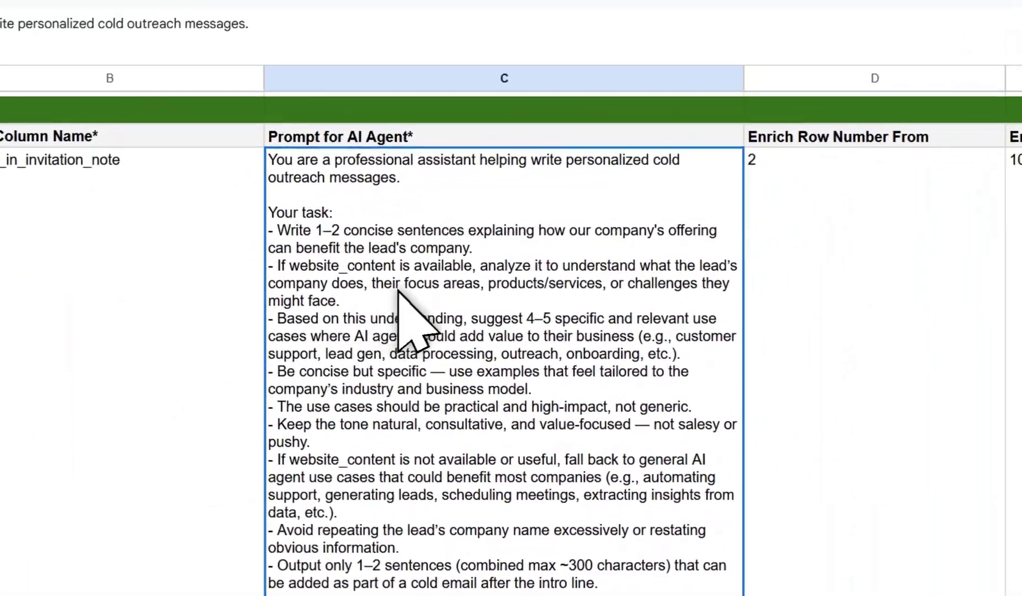
pyautogui.hotkey('ctrl', 'v')
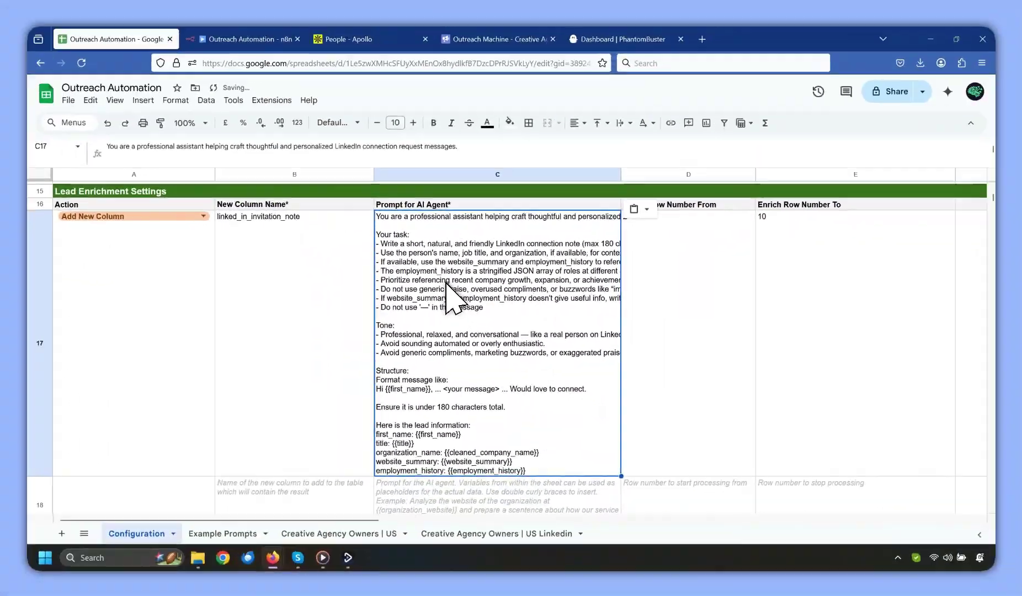
pyautogui.hotkey('alt', 'Tab')
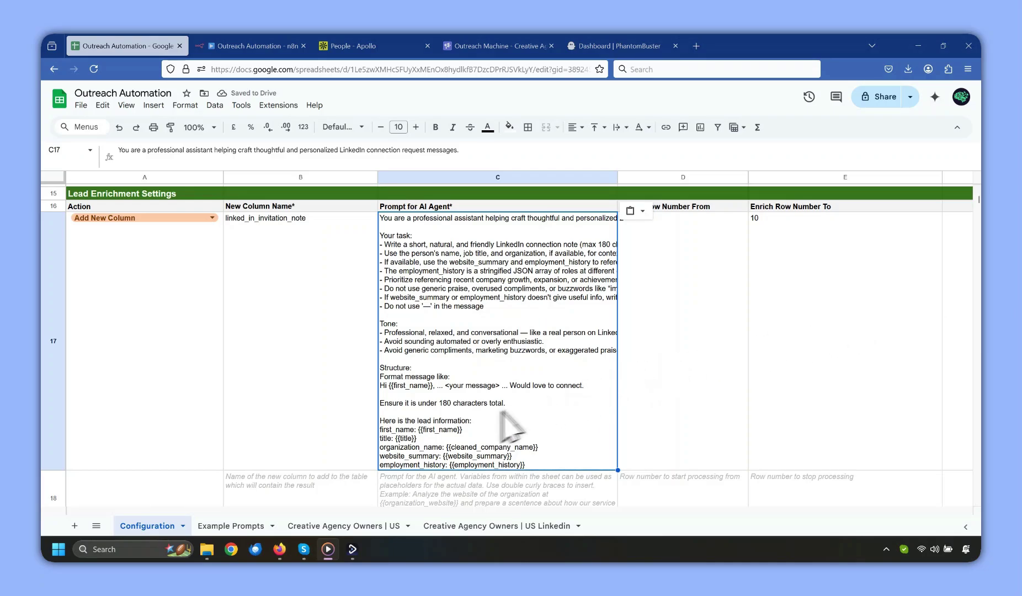
pyautogui.click(573, 415)
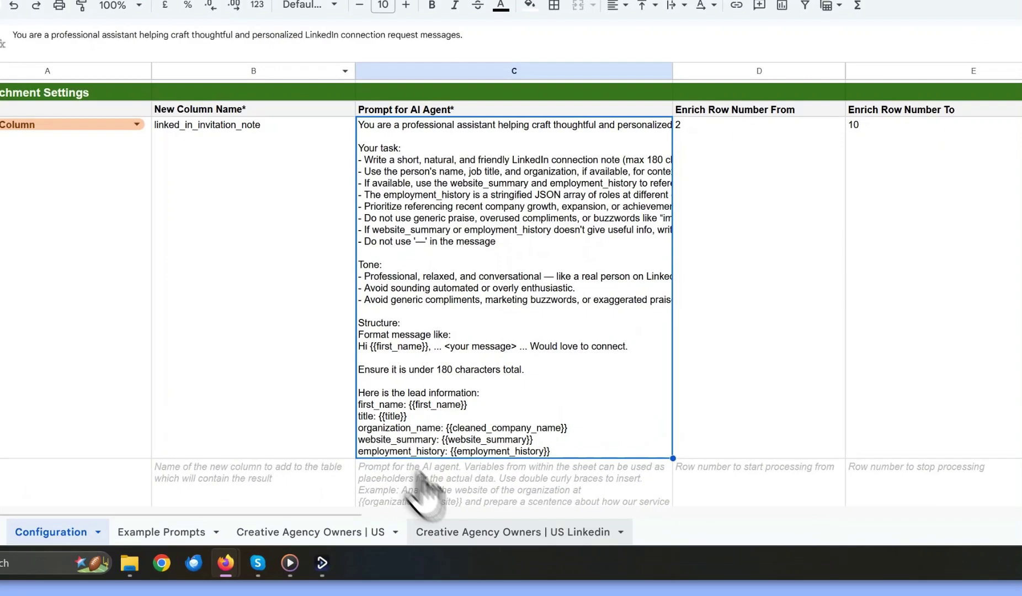
# Run the lead enrichment and view the results on the Creative Agency Owners | US Linkedin sheet.
pyautogui.click(496, 525)
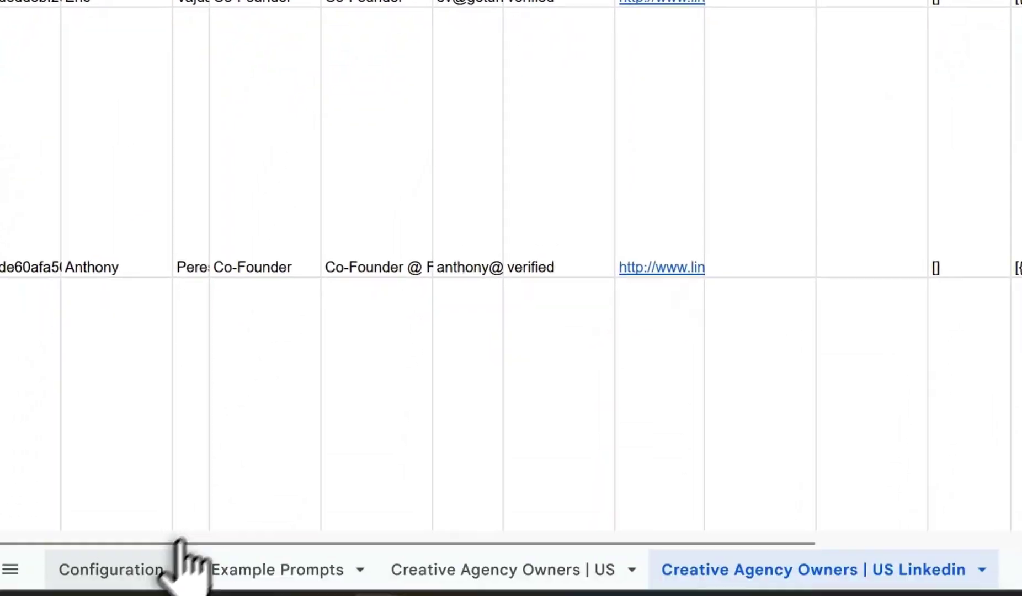
pyautogui.click(176, 563)
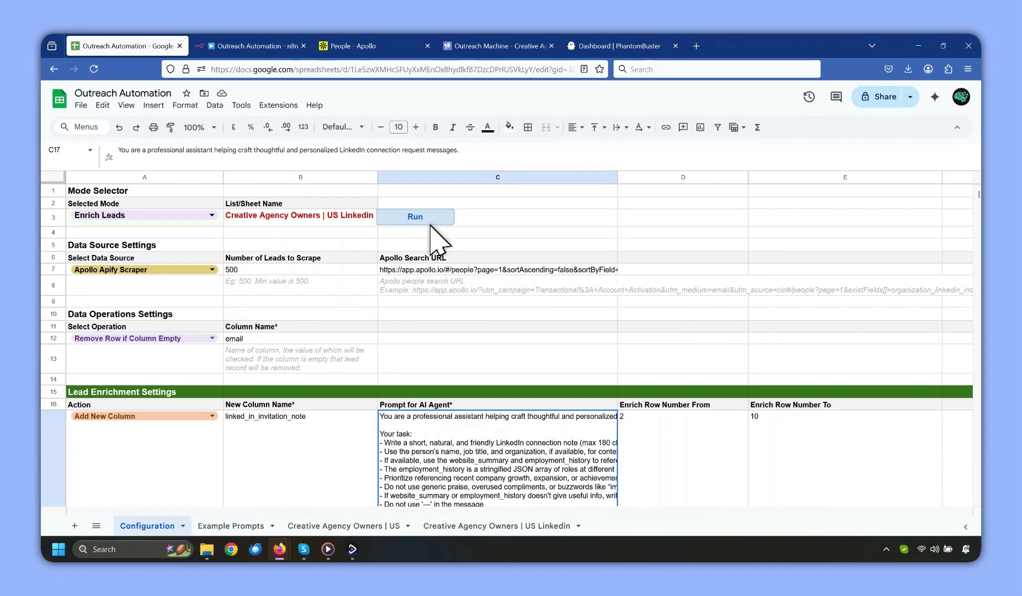
pyautogui.click(430, 223)
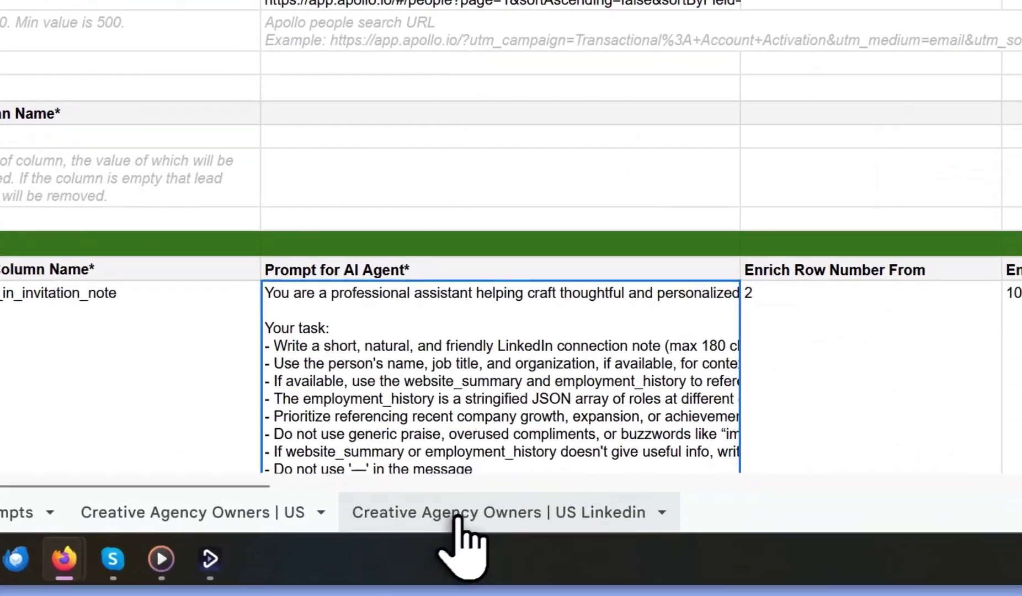
pyautogui.click(457, 518)
pyautogui.moveTo(437, 487); pyautogui.dragTo(944, 514)
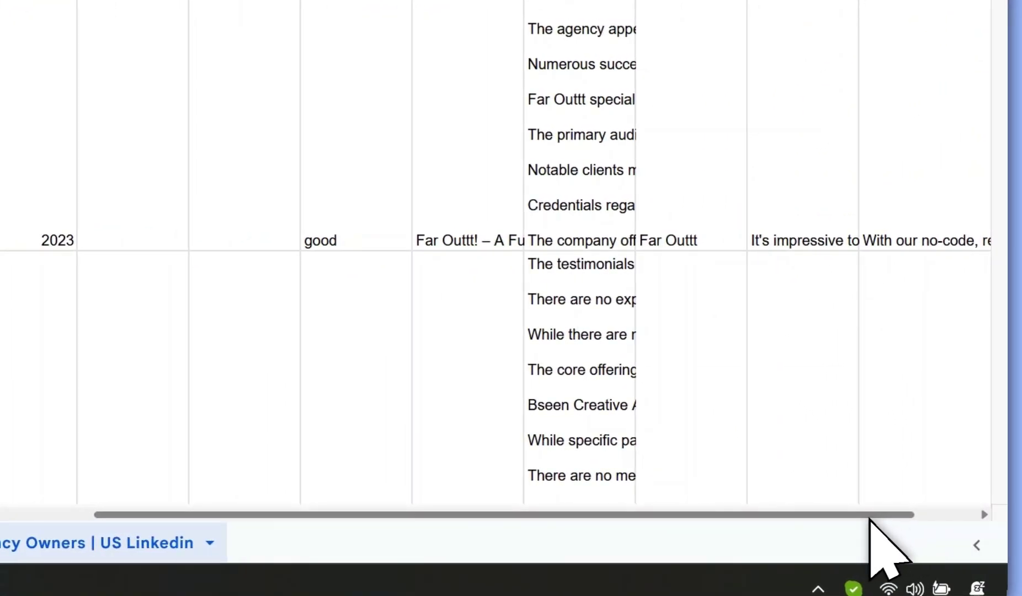
pyautogui.moveTo(870, 519); pyautogui.dragTo(942, 540)
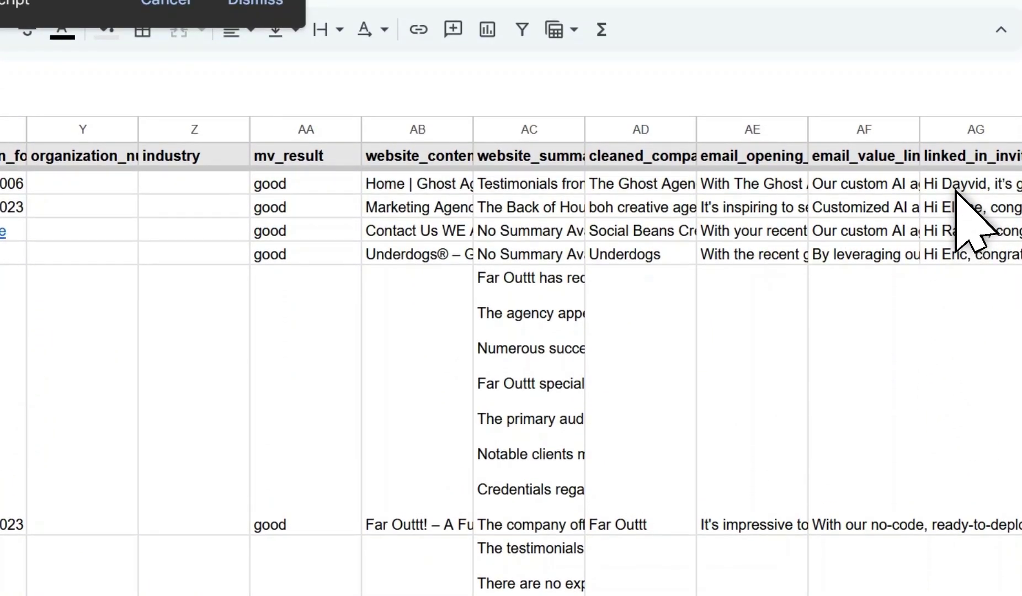
# Review the generated invitation notes in AG2–AG4, then select AG1 to insert a column after it.
pyautogui.click(956, 189)
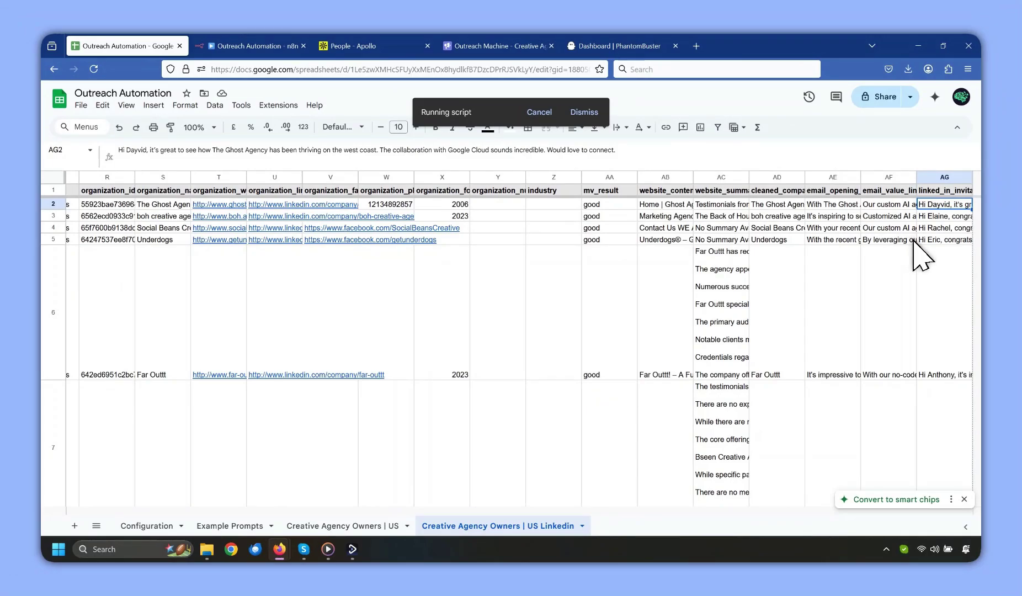
pyautogui.click(942, 217)
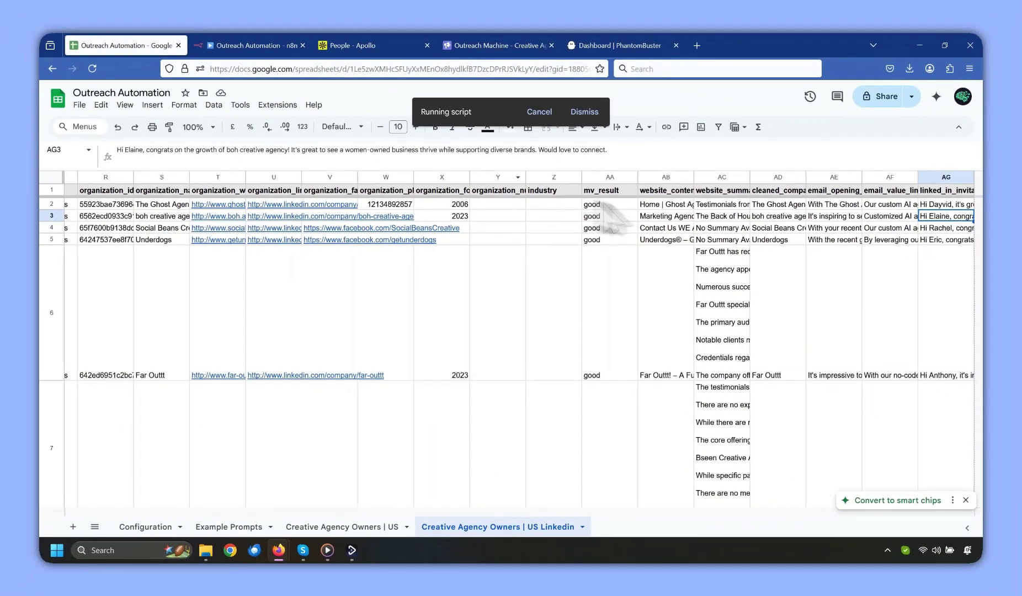
pyautogui.click(958, 227)
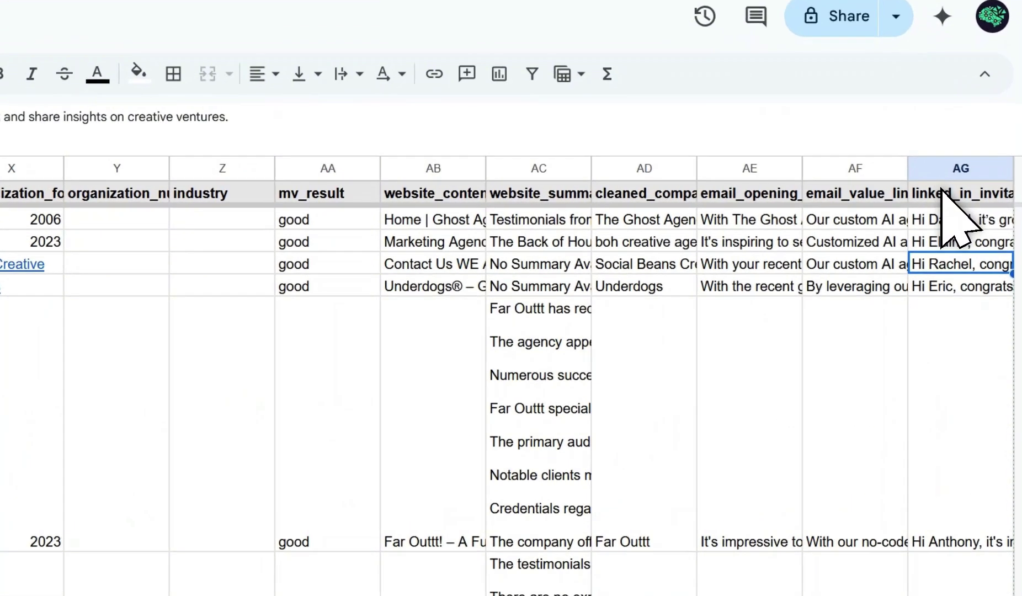
pyautogui.click(938, 190)
pyautogui.click(153, 105)
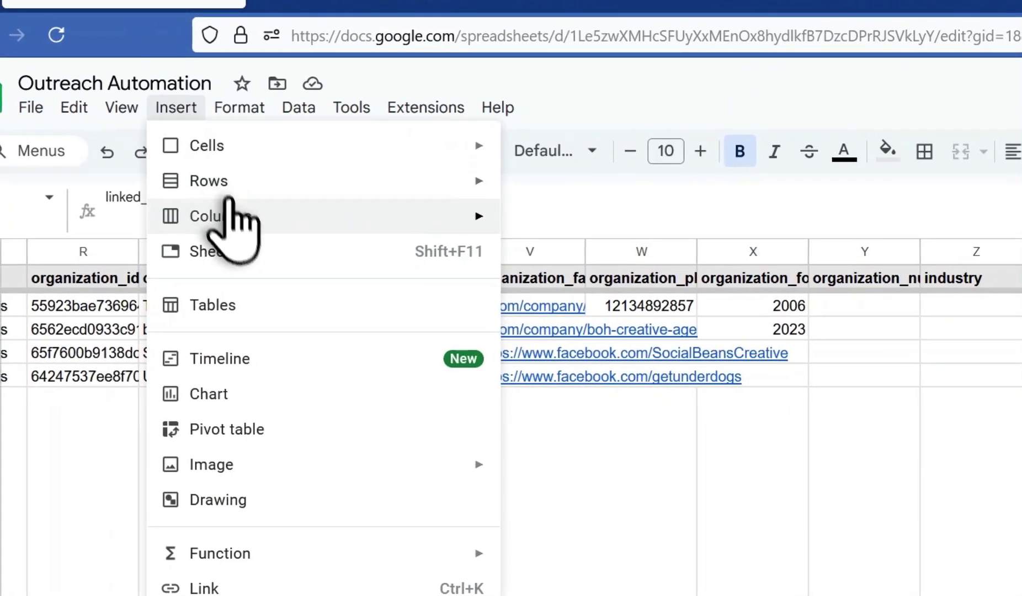
# Insert a column right of AG and name it linked_in_first_message.
pyautogui.moveTo(232, 216)
pyautogui.click(557, 257)
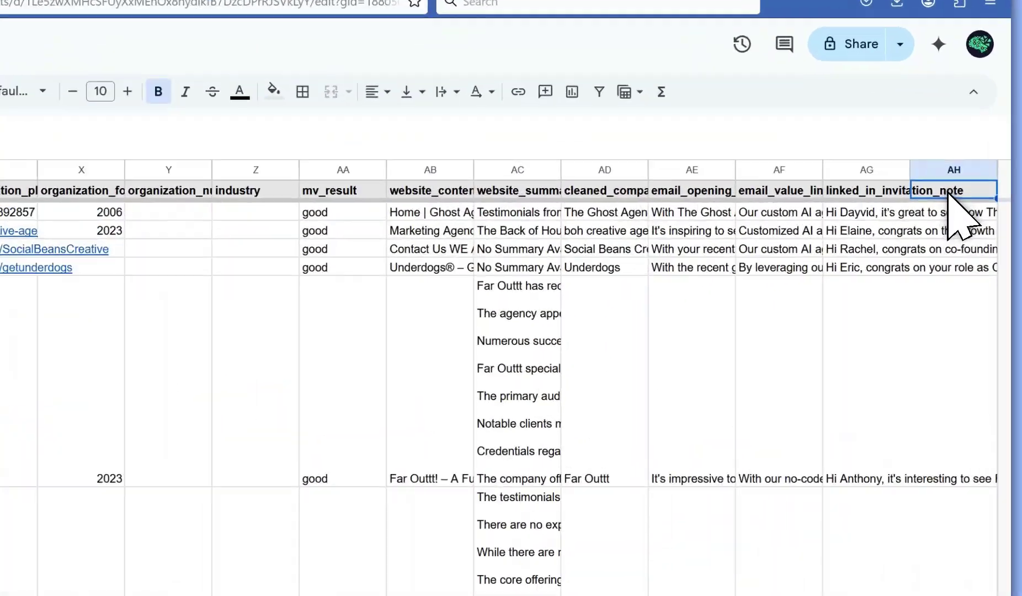
pyautogui.doubleClick(941, 190)
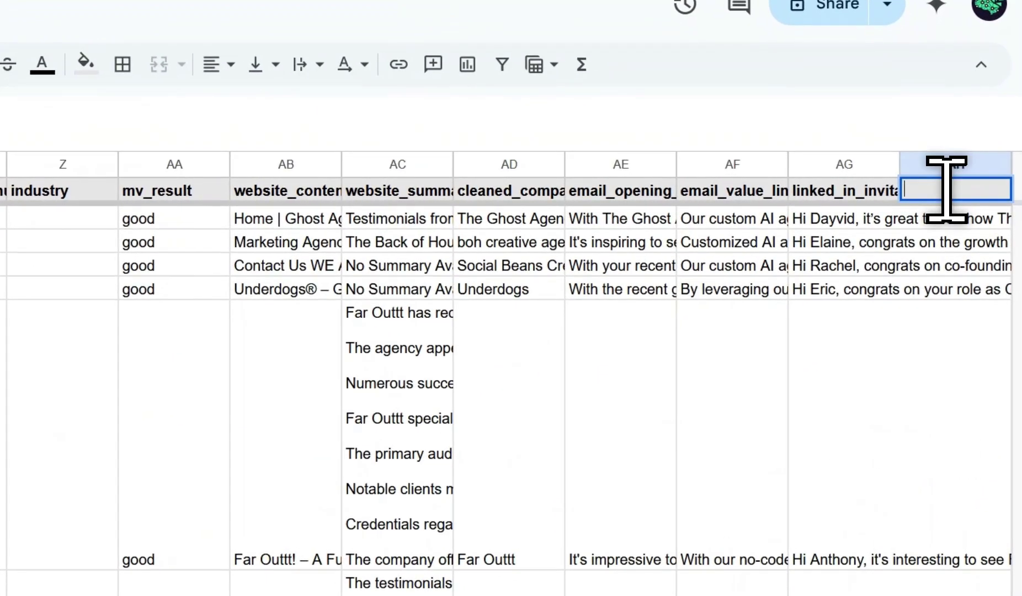
pyautogui.write('linked_in_first_m')
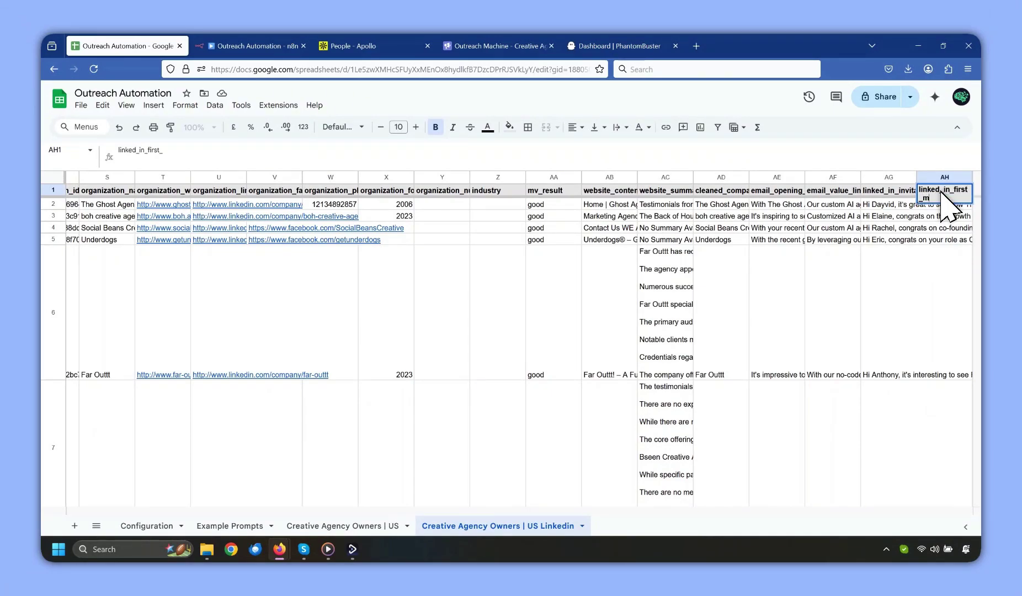
pyautogui.write('essage')
pyautogui.click(944, 228)
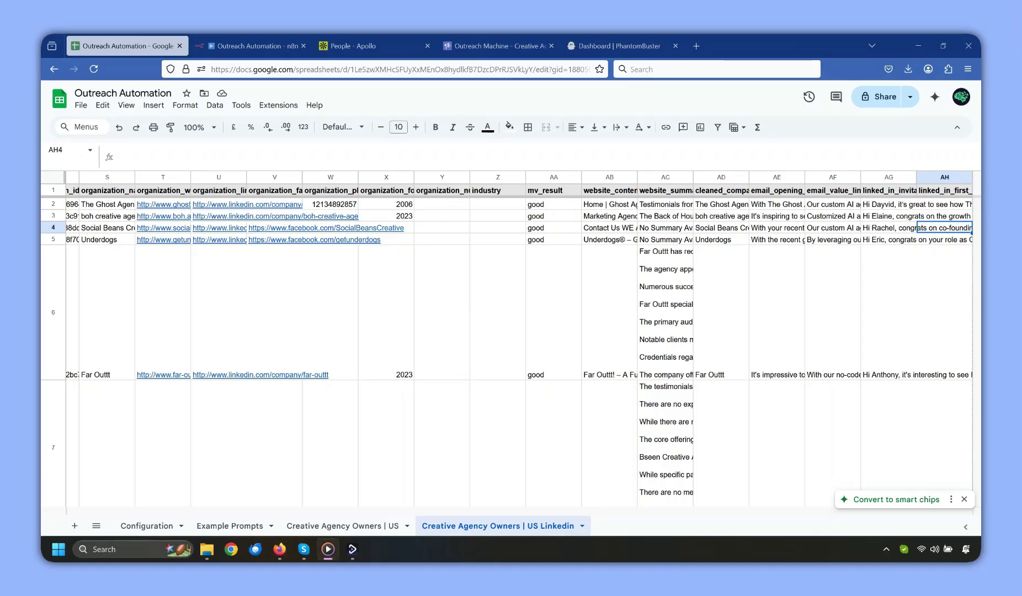
# Paste the 'Hi #first_name#' follow-up message into the new column's lead rows.
pyautogui.click(941, 206)
pyautogui.scroll(-5, 938, 221)
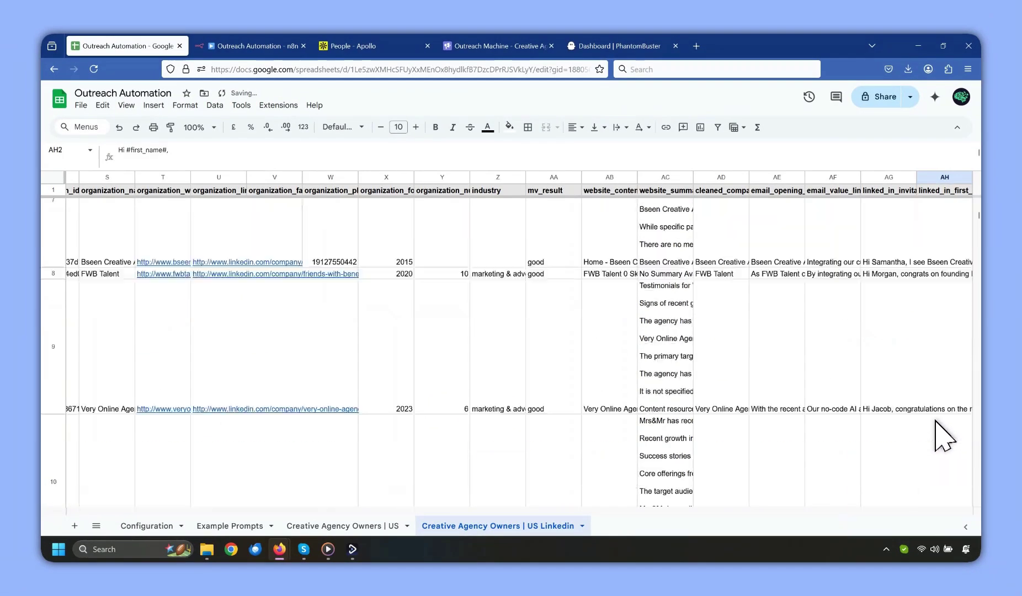
pyautogui.hotkey('ctrl', 'v')
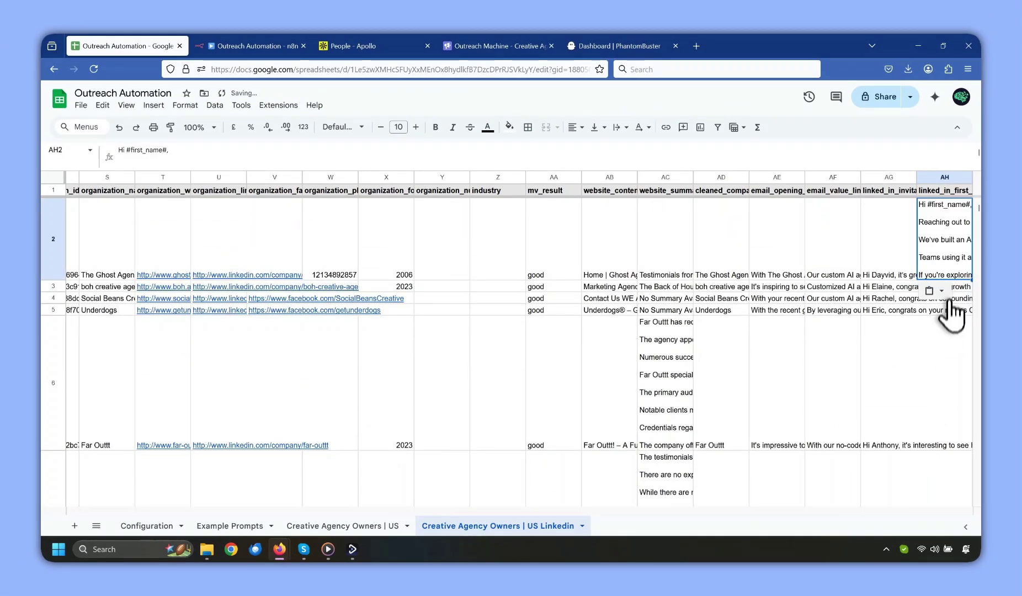
pyautogui.scroll(-10, 950, 309)
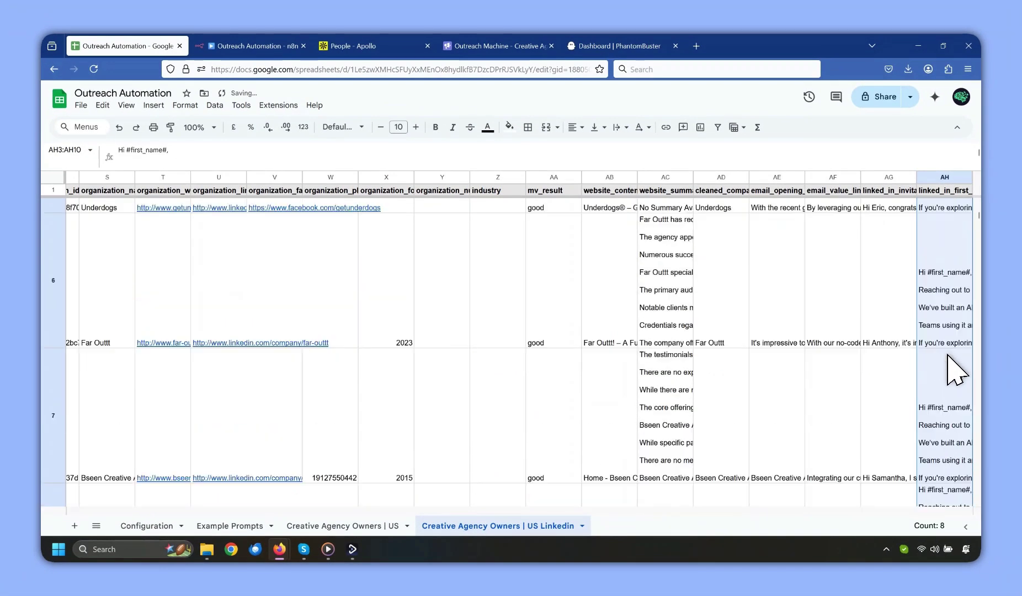
pyautogui.scroll(10, 969, 331)
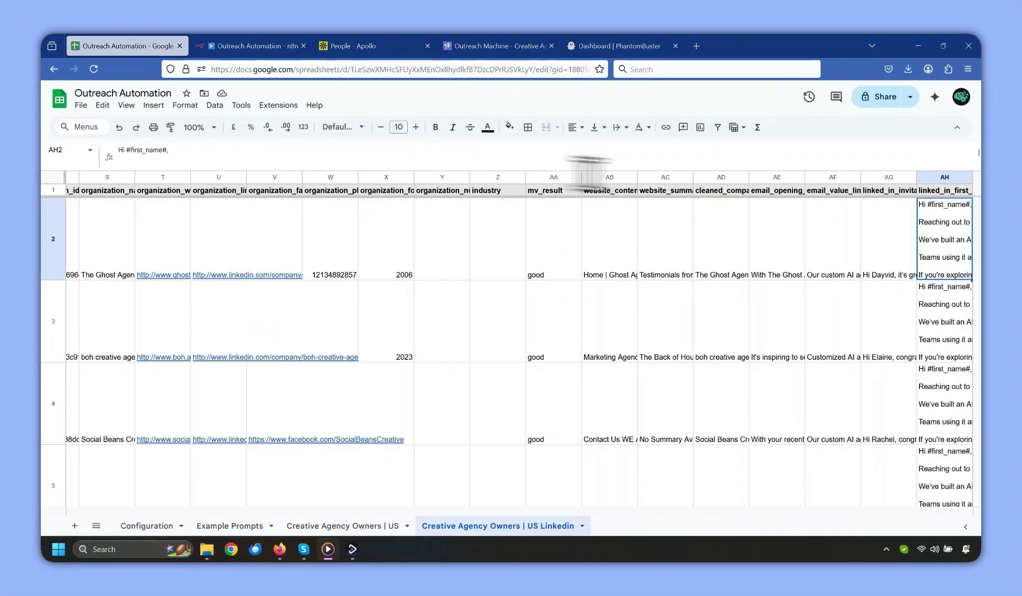
pyautogui.moveTo(489, 172); pyautogui.dragTo(487, 243)
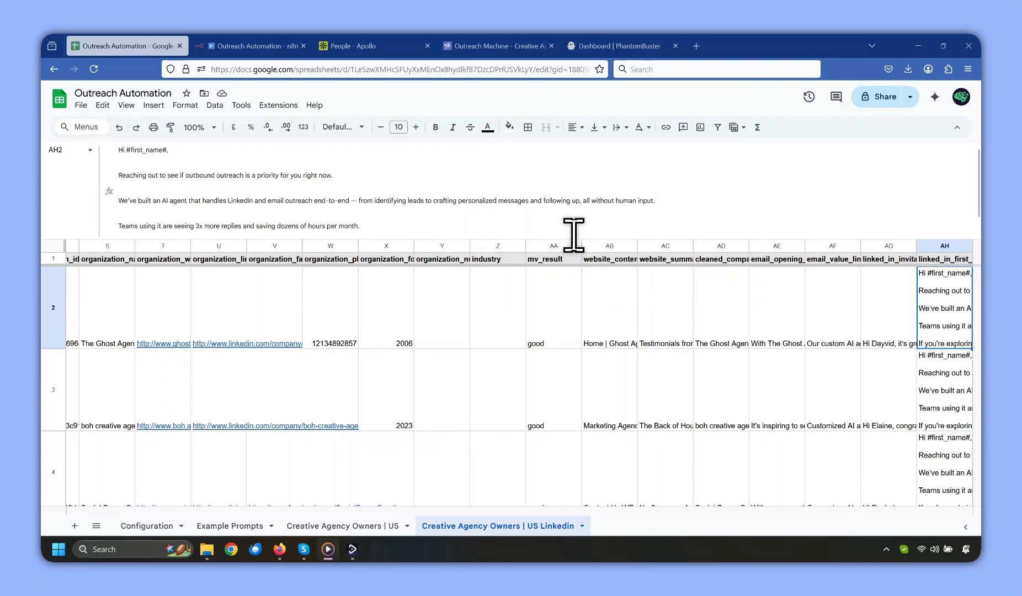
pyautogui.moveTo(575, 238); pyautogui.dragTo(578, 149)
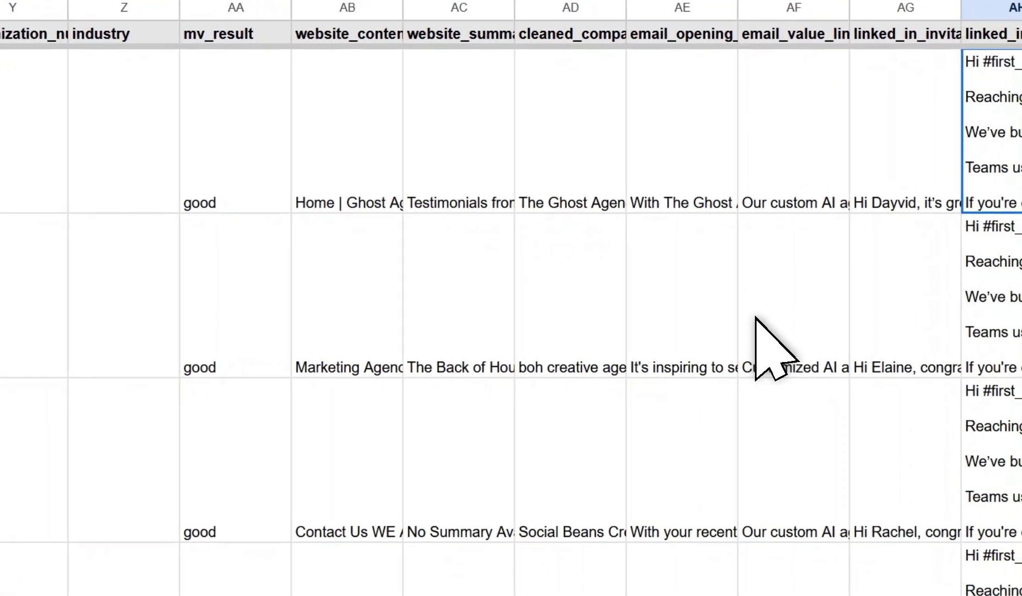
pyautogui.click(160, 528)
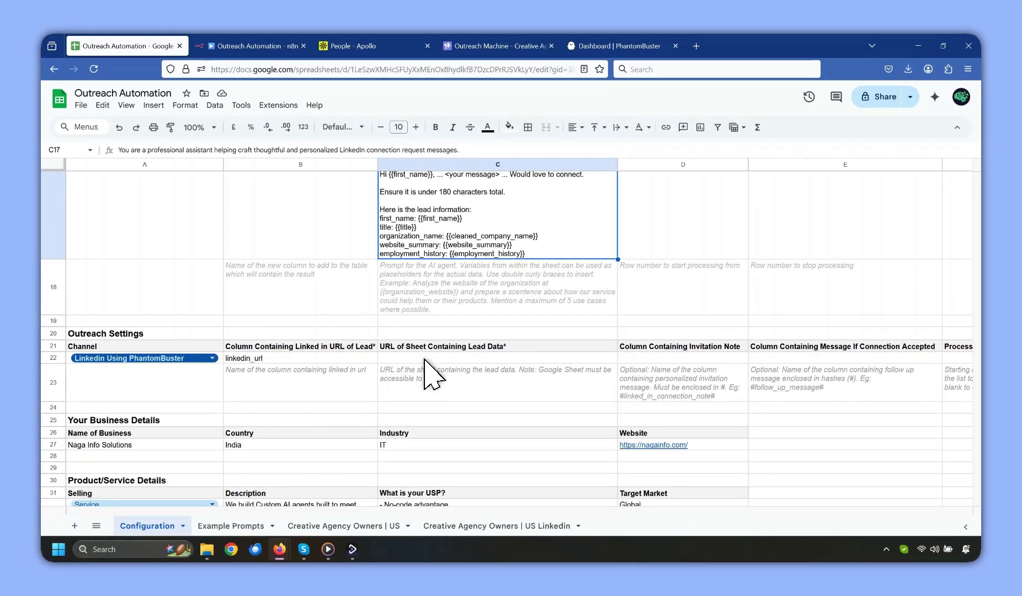
# Copy the Creative Agency Owners | US Linkedin sheet to a new spreadsheet, open it, and share it.
pyautogui.click(493, 529)
pyautogui.click(578, 526)
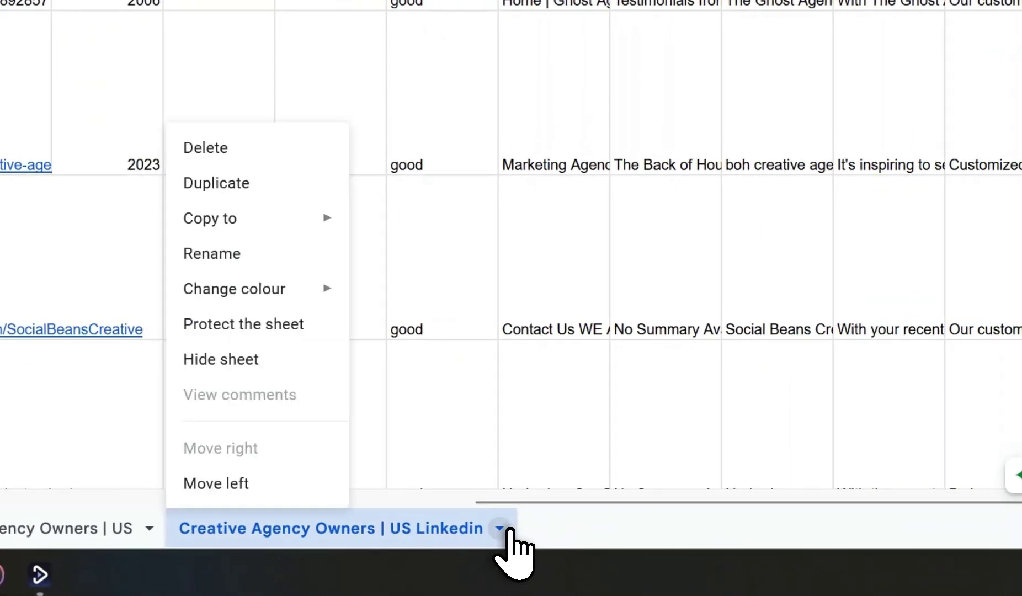
pyautogui.moveTo(326, 218)
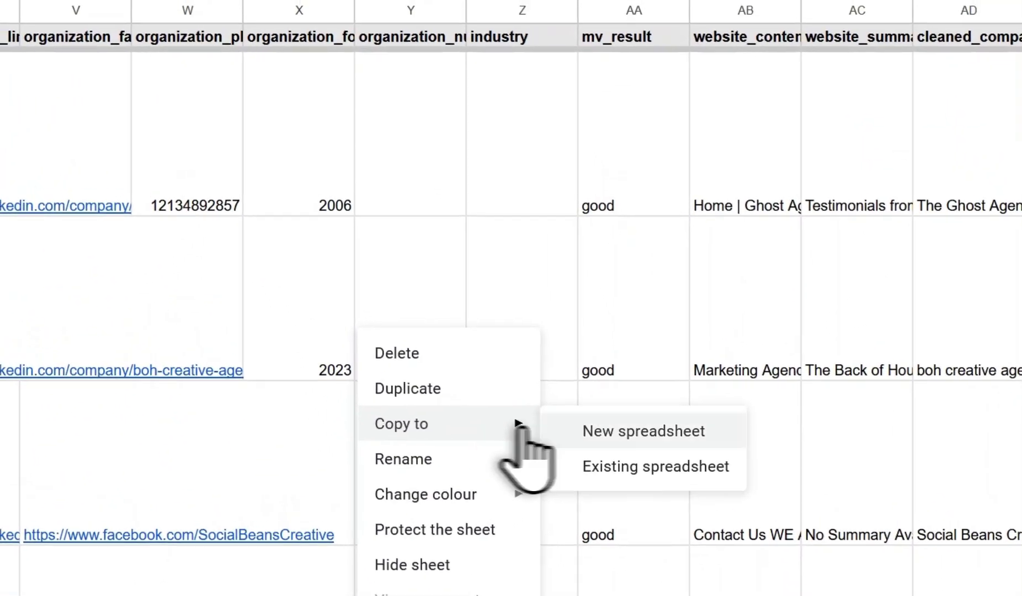
pyautogui.click(654, 432)
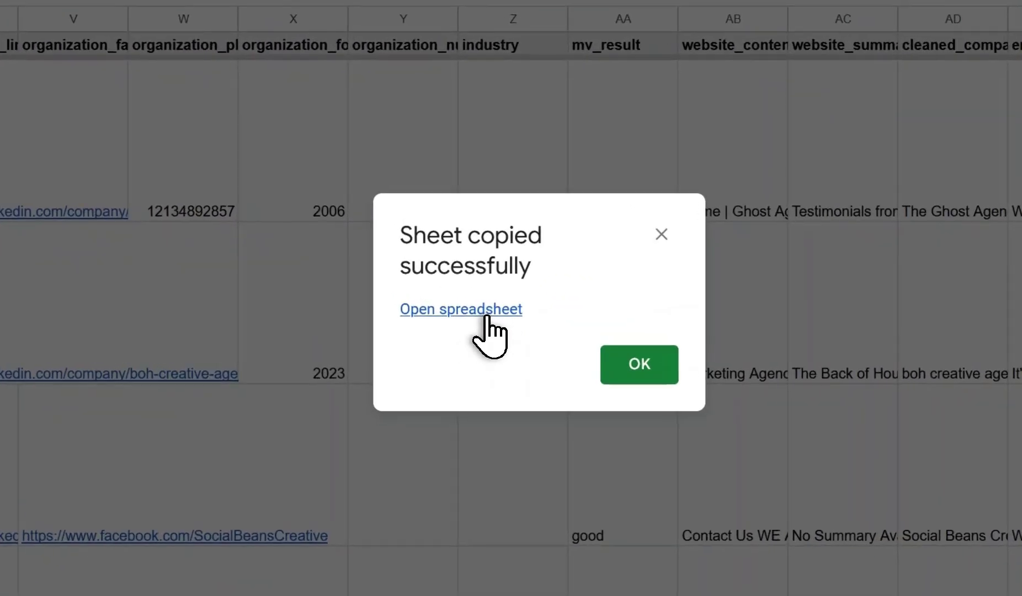
pyautogui.click(485, 312)
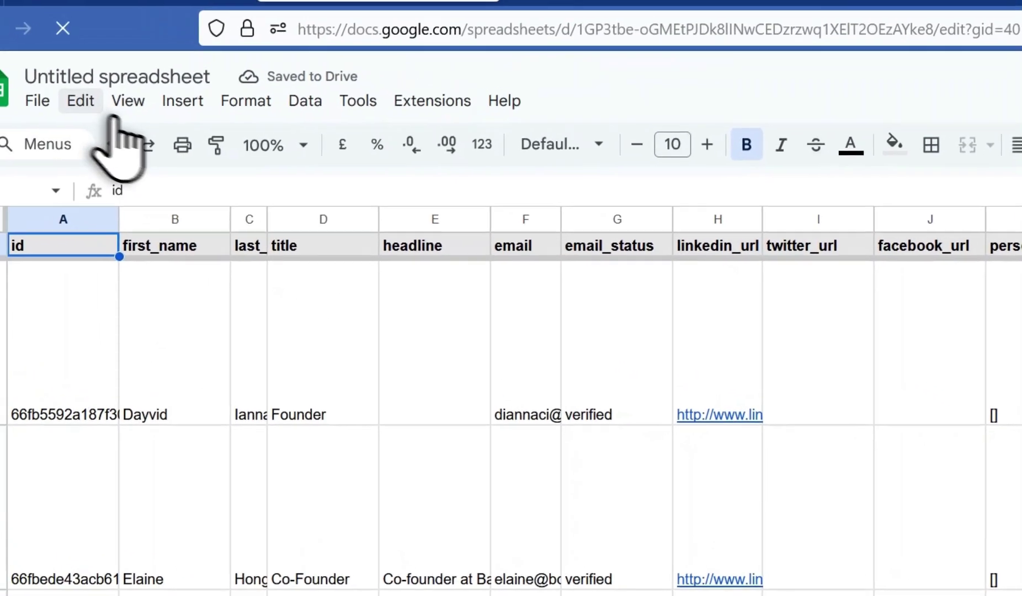
pyautogui.click(38, 100)
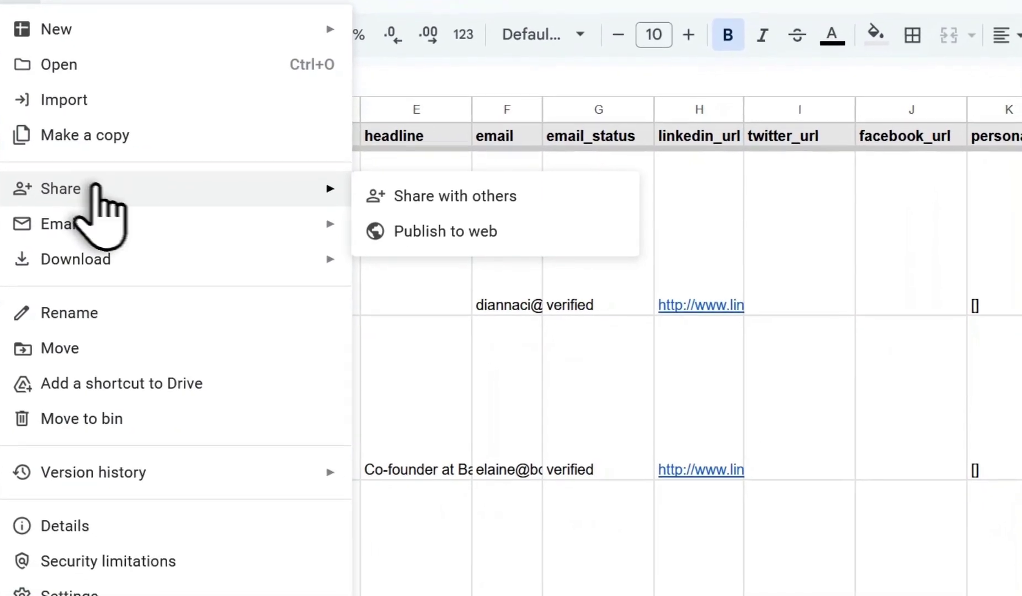
pyautogui.click(251, 215)
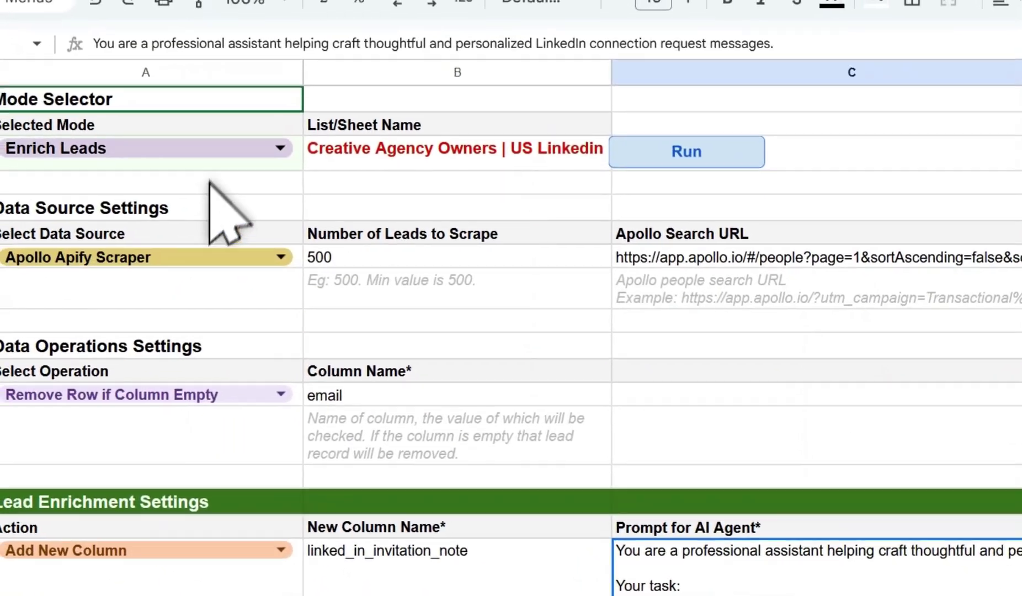
# Set the mode to Outreach and paste the shared spreadsheet's URL into the lead sheet URL field.
pyautogui.click(220, 148)
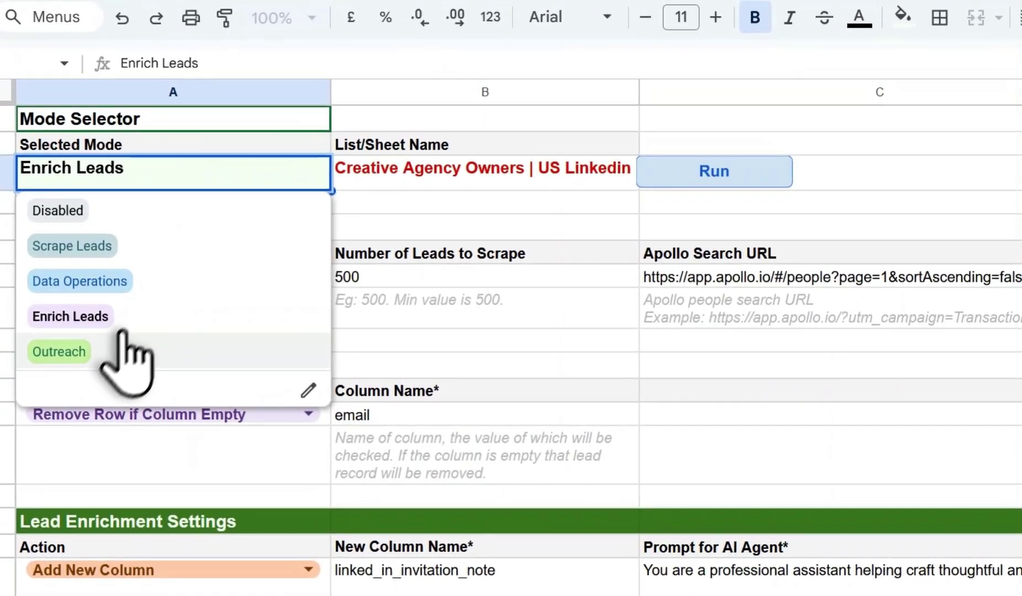
pyautogui.click(98, 356)
pyautogui.scroll(-10, 165, 342)
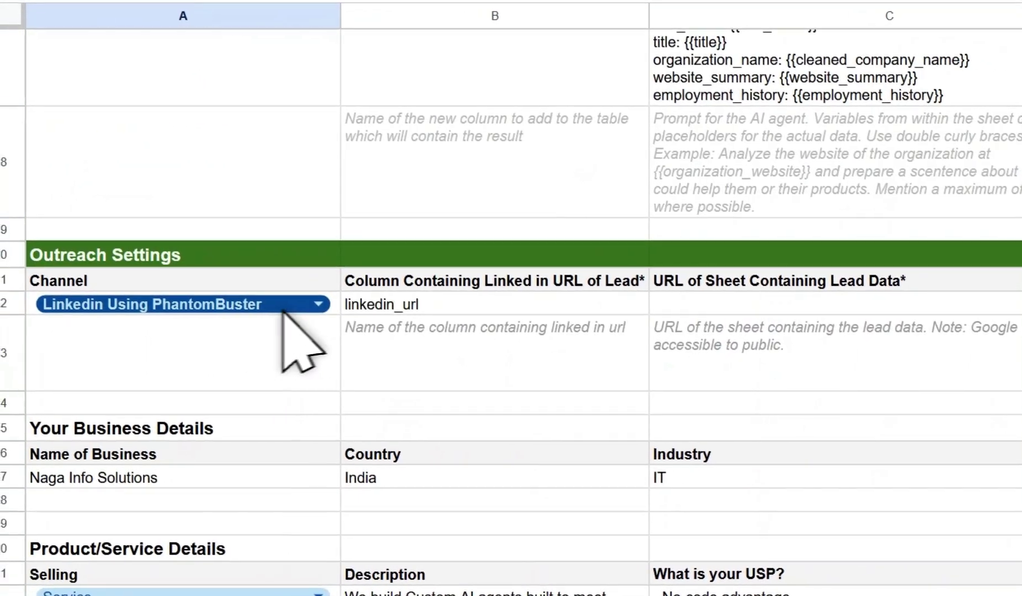
pyautogui.click(474, 305)
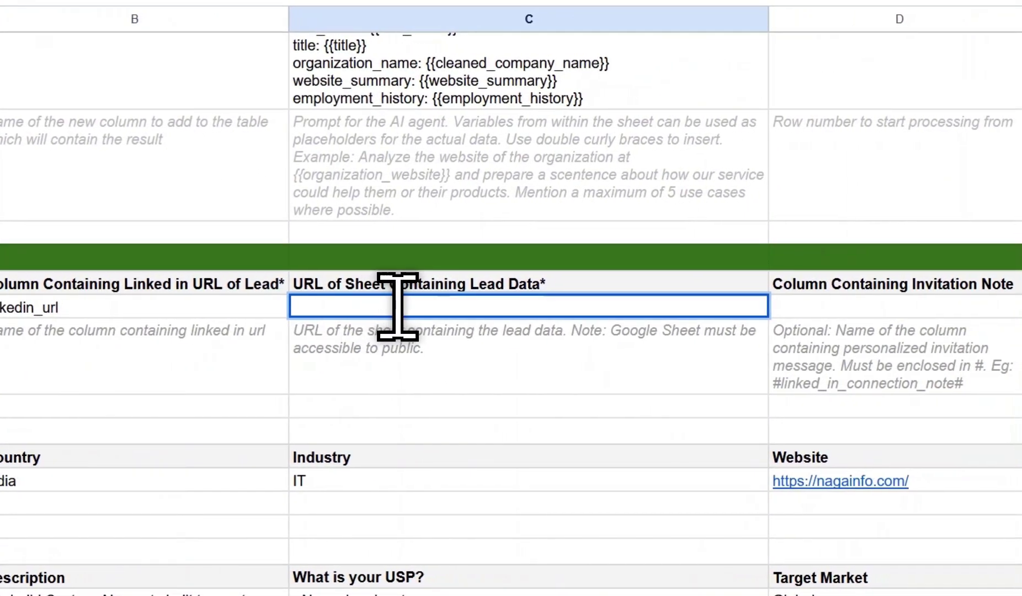
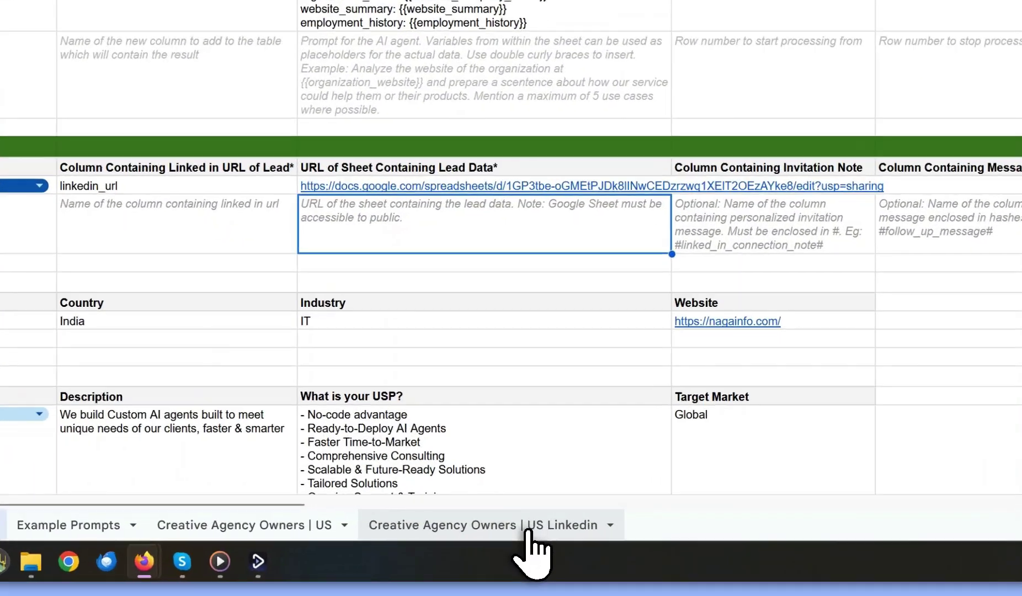
# Enter #linked_in_invitation_note# as the invitation note column in D22.
pyautogui.click(524, 531)
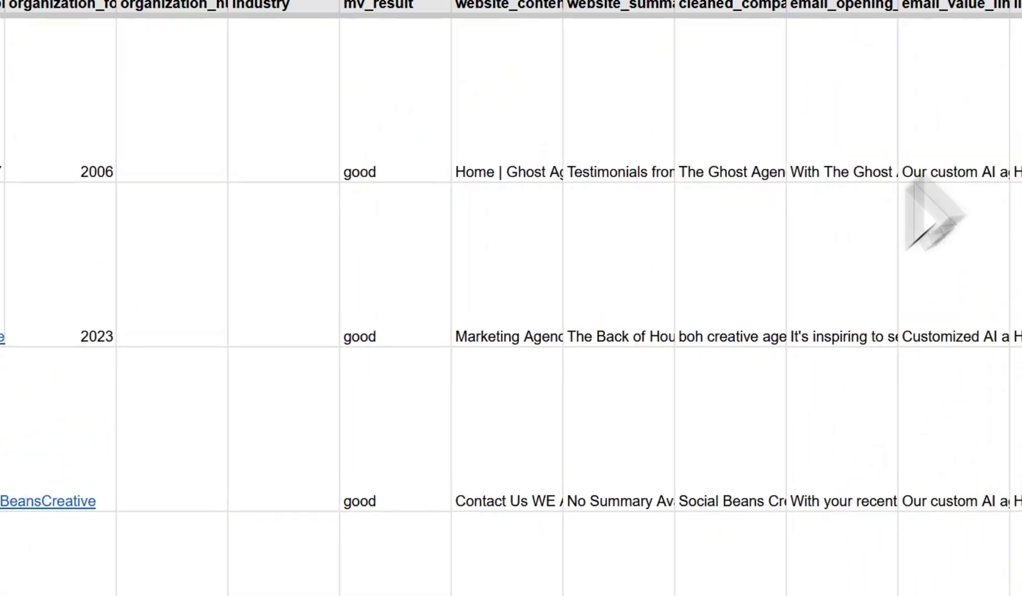
pyautogui.click(883, 185)
pyautogui.doubleClick(153, 144)
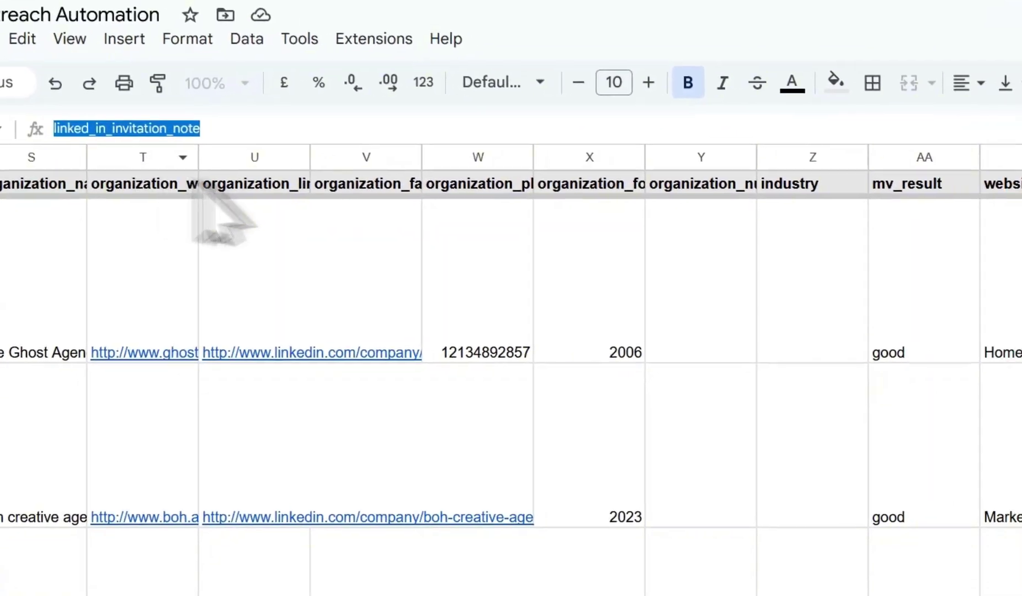
pyautogui.click(103, 522)
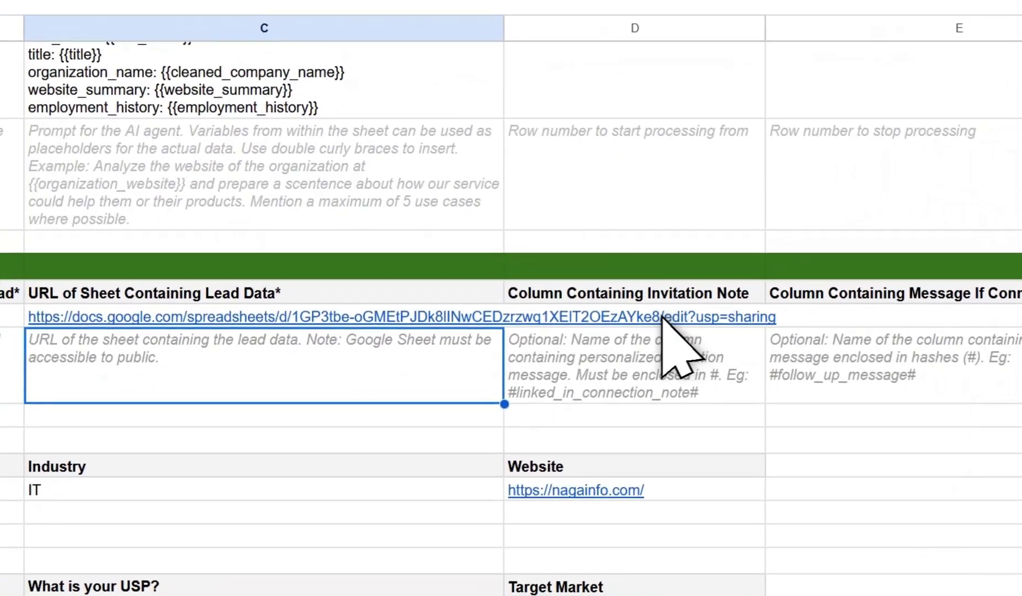
pyautogui.click(687, 296)
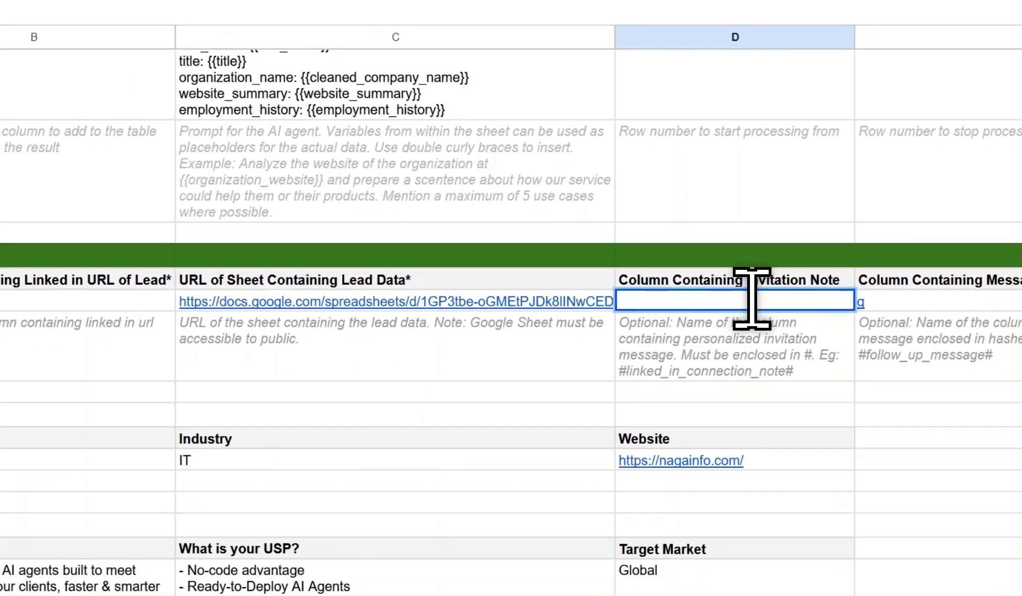
pyautogui.write('#')
pyautogui.write('linked_in_invitation_note#')
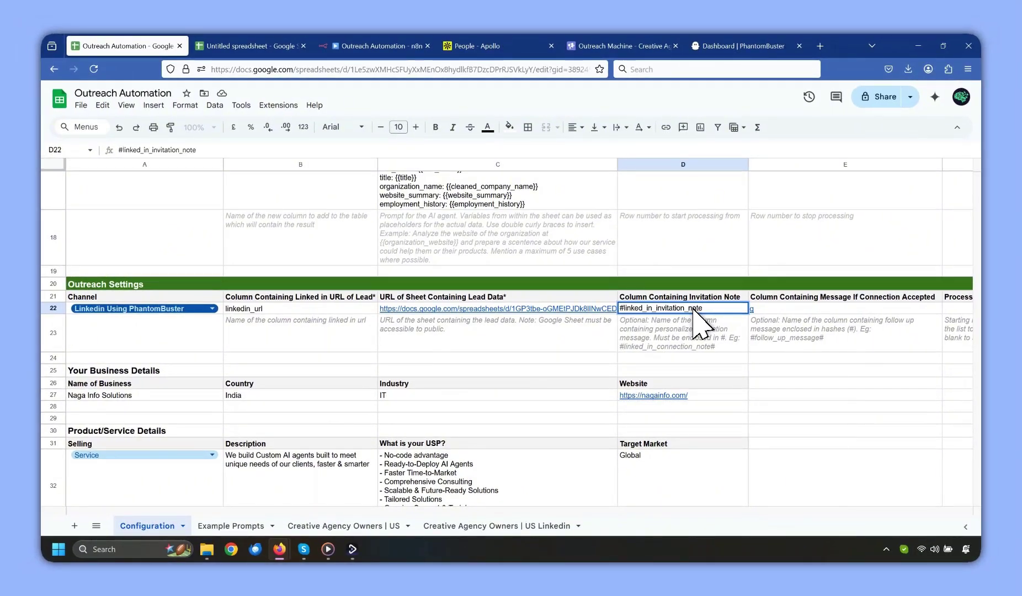
pyautogui.press('Return')
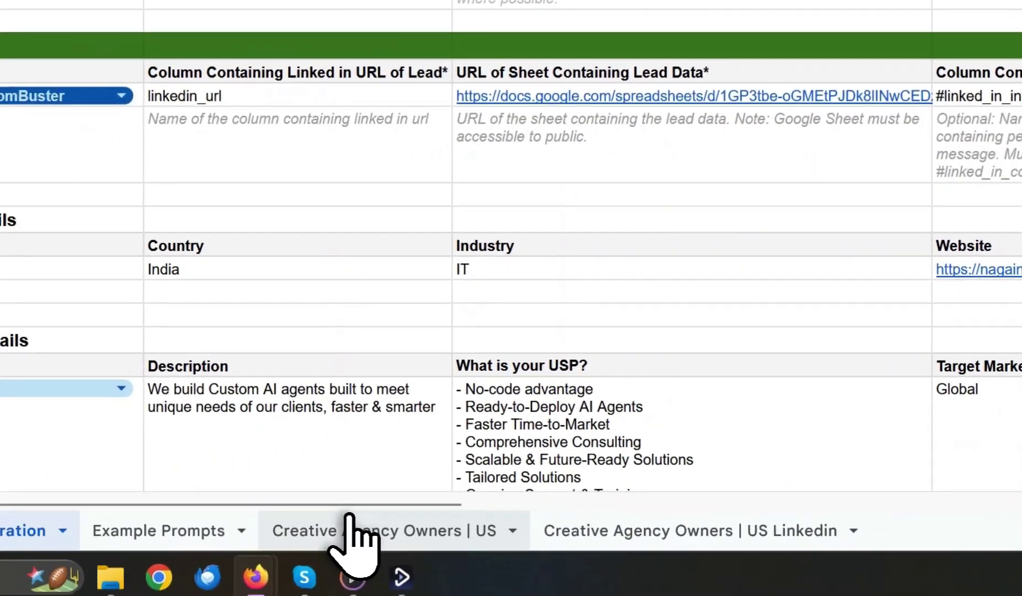
# Set the starting row number to 2.
pyautogui.moveTo(342, 505); pyautogui.dragTo(309, 508)
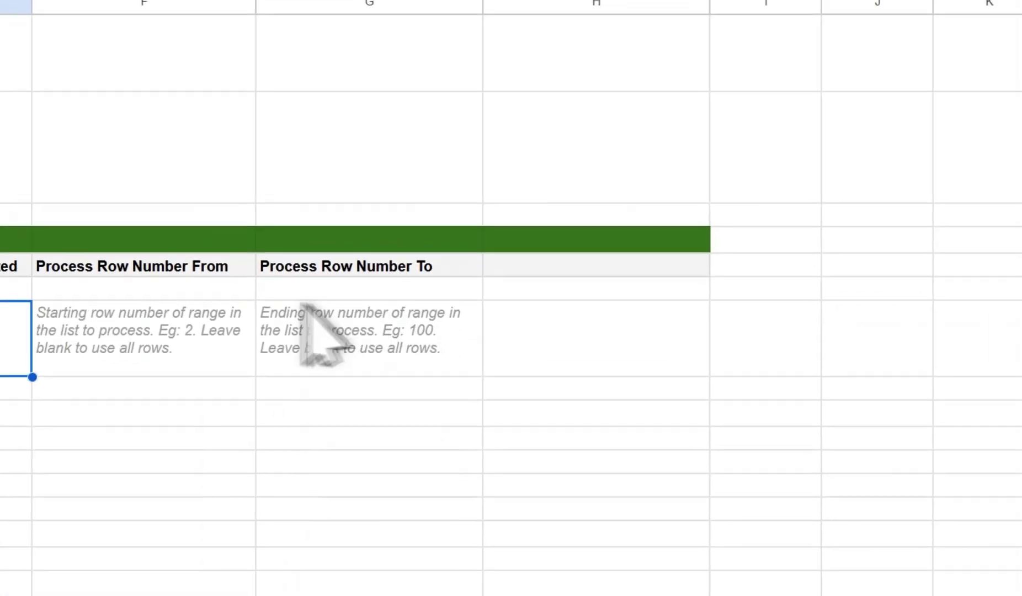
pyautogui.click(145, 298)
pyautogui.write('2')
pyautogui.click(323, 309)
# Enter 10, start the outreach run and check that PhantomBuster's LinkedIn Outreach flow updates.
pyautogui.write('10')
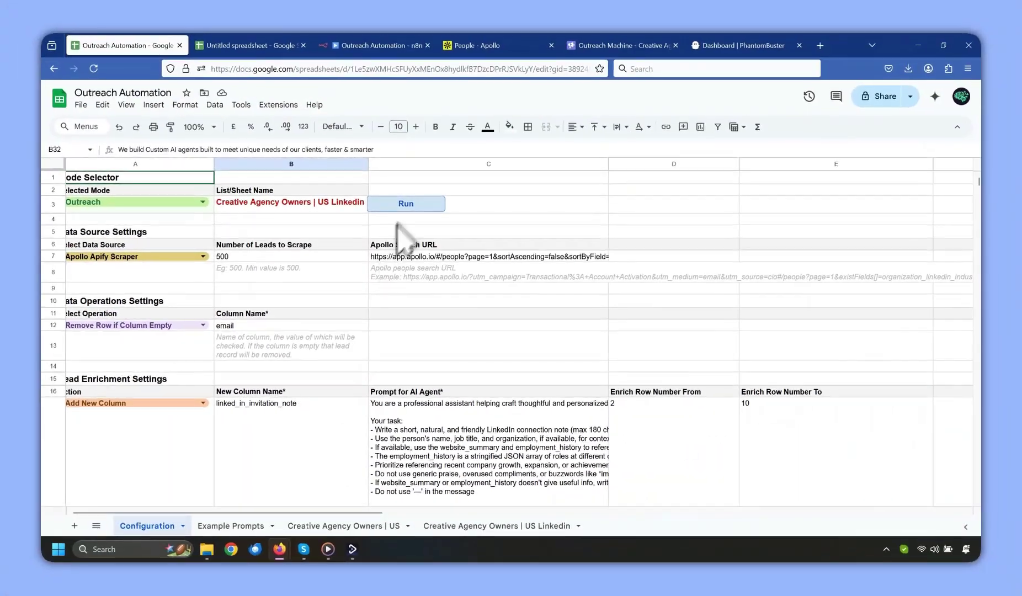
pyautogui.click(409, 205)
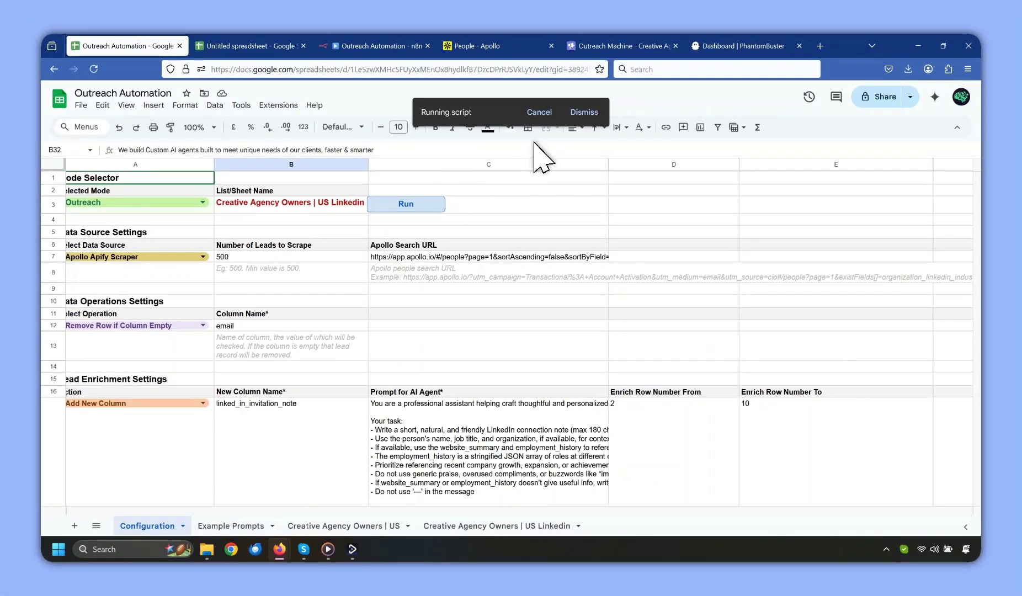
pyautogui.click(807, 38)
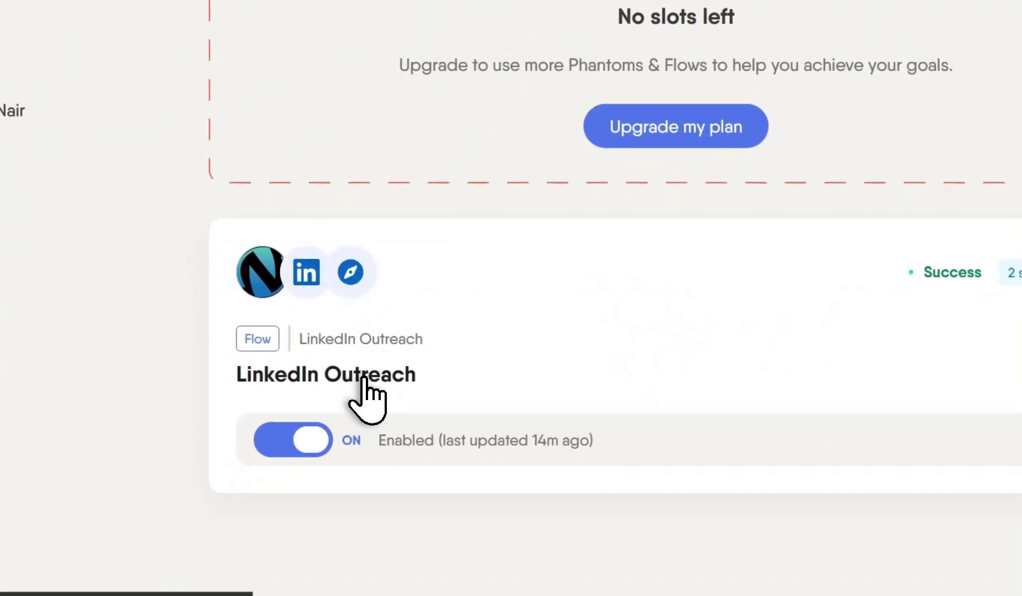
pyautogui.click(363, 379)
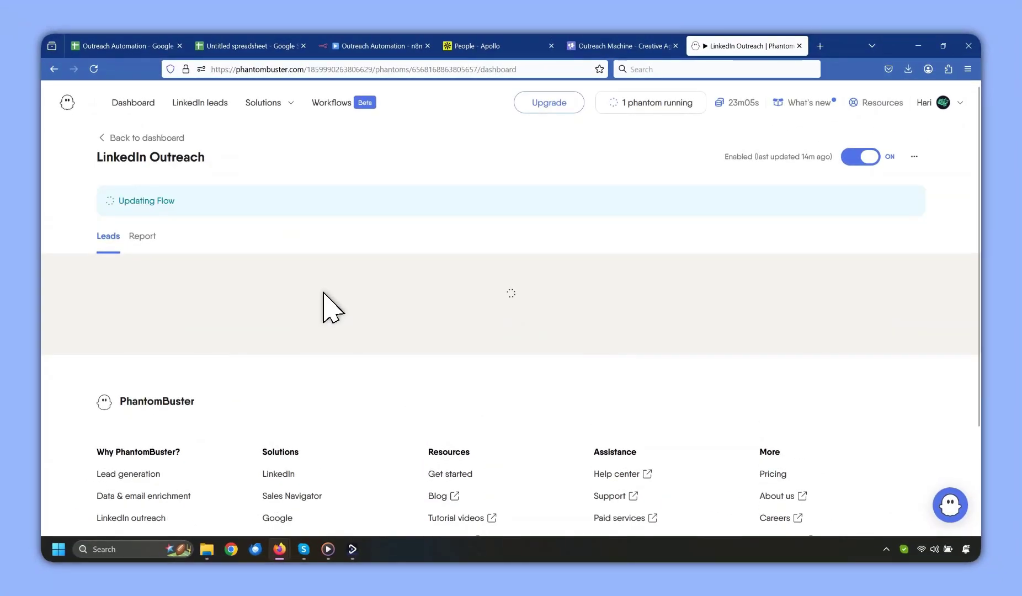
pyautogui.click(132, 36)
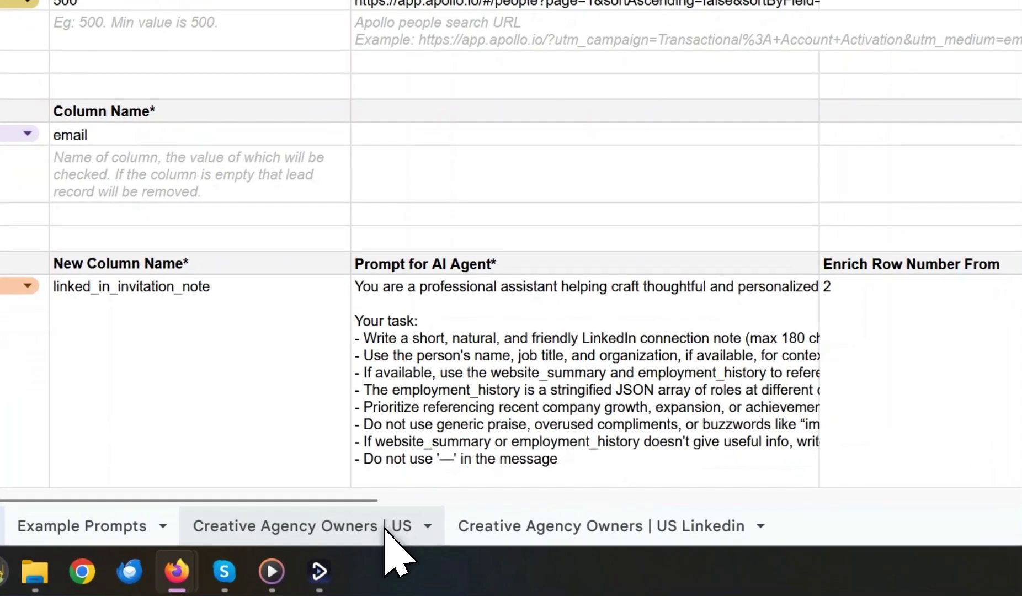
# Duplicate the Creative Agency Owners | US sheet and rename the copy 'Creative Agency Owners | US | Calls'.
pyautogui.click(387, 526)
pyautogui.click(408, 525)
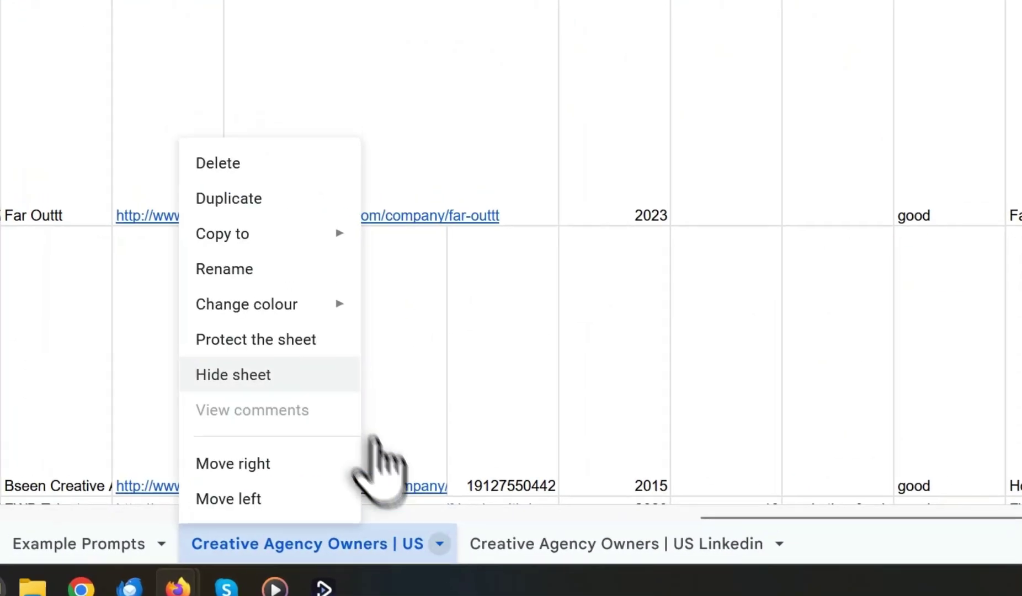
pyautogui.click(236, 182)
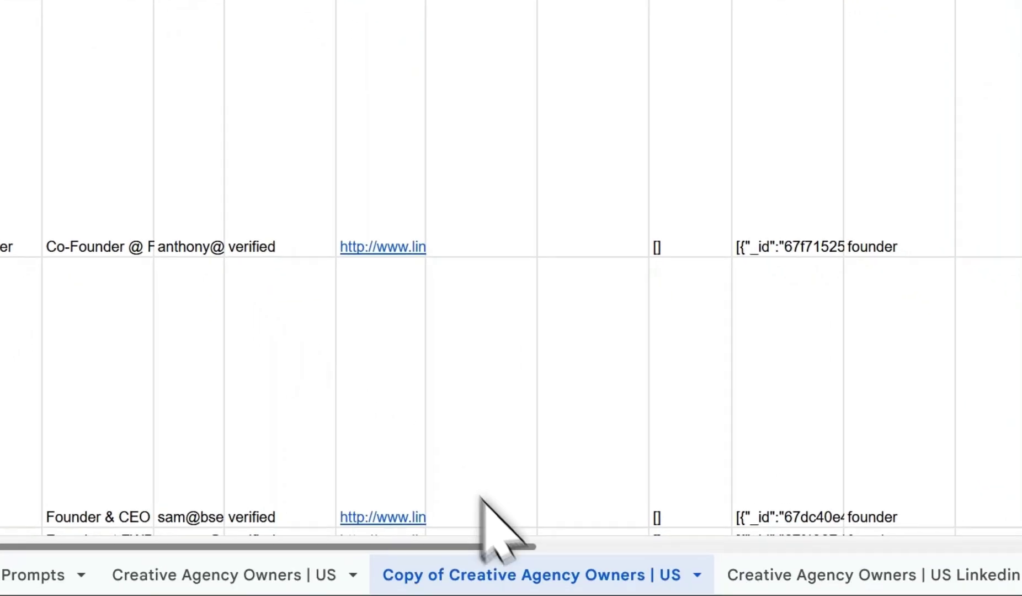
pyautogui.doubleClick(485, 491)
pyautogui.click(574, 491)
pyautogui.click(605, 499)
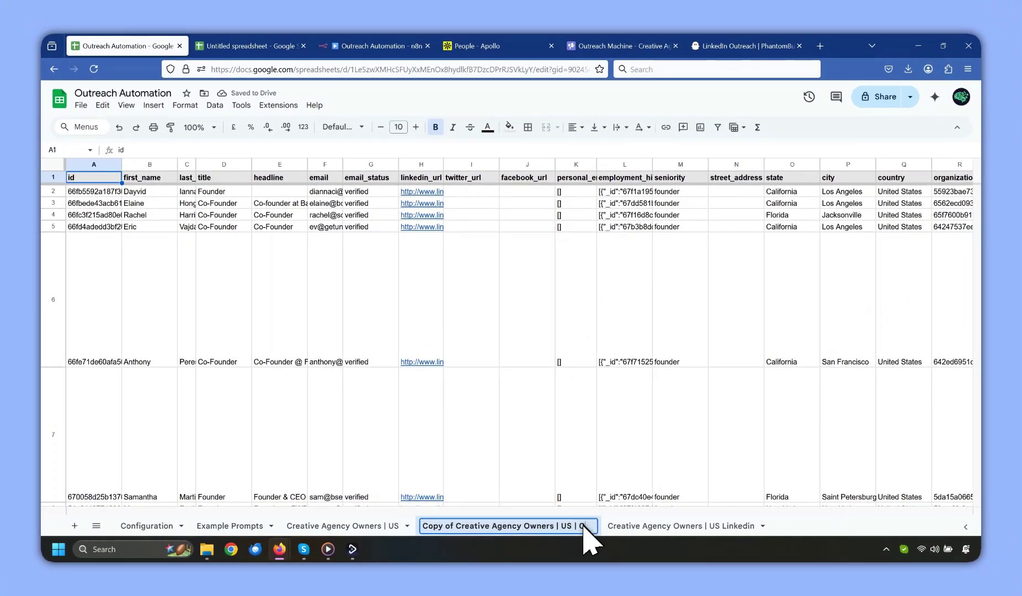
pyautogui.click(458, 525)
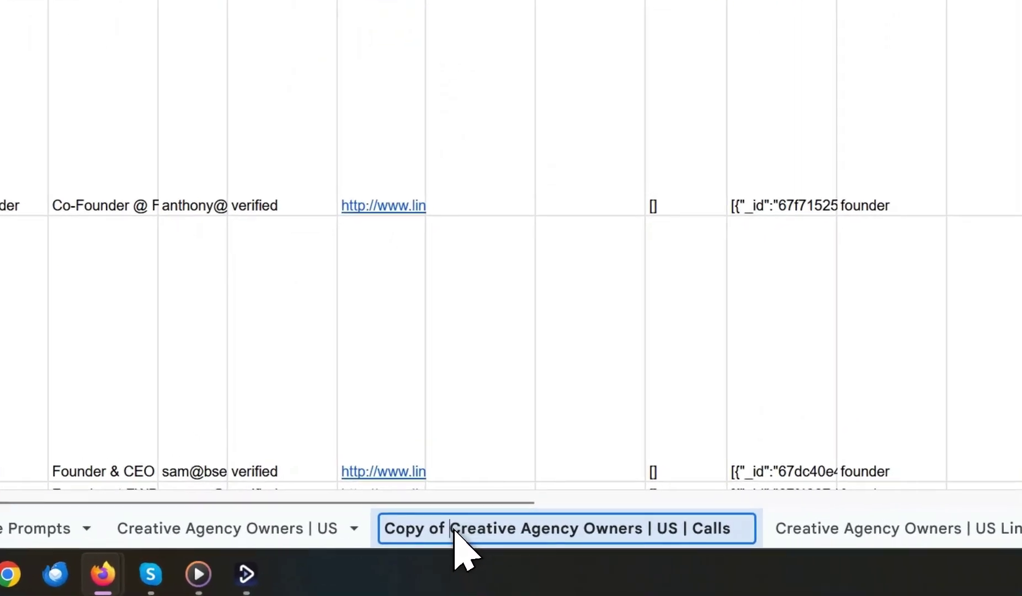
pyautogui.press('BackSpace')
pyautogui.press('BackSpace')
pyautogui.press('BackSpace')
pyautogui.press('BackSpace')
pyautogui.press('BackSpace')
pyautogui.press('BackSpace')
pyautogui.press('BackSpace')
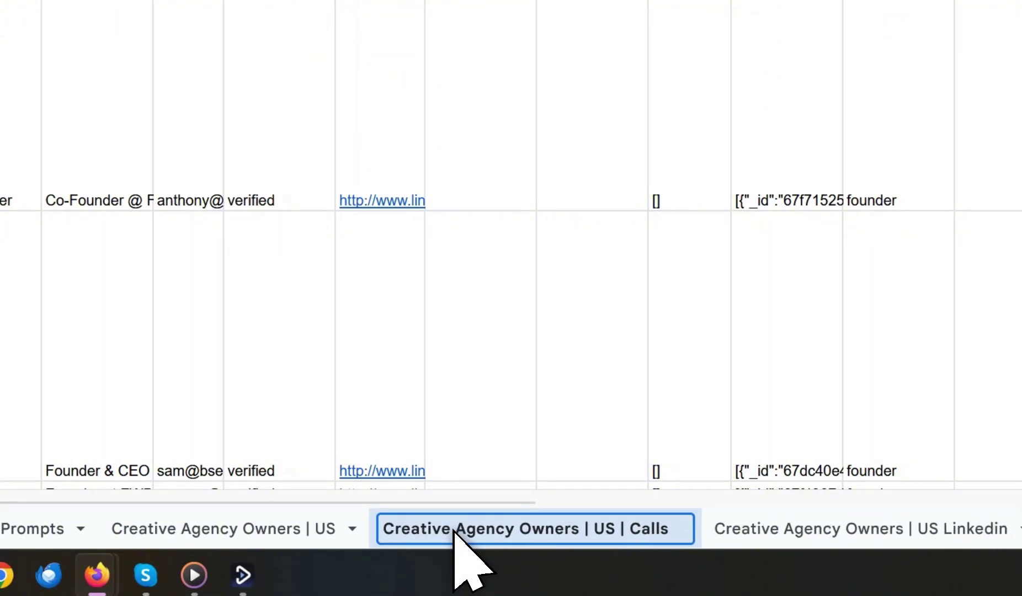
pyautogui.press('Return')
# Set the Configuration's List/Sheet Name to 'Creative Agency Owners | US | Calls'.
pyautogui.doubleClick(527, 538)
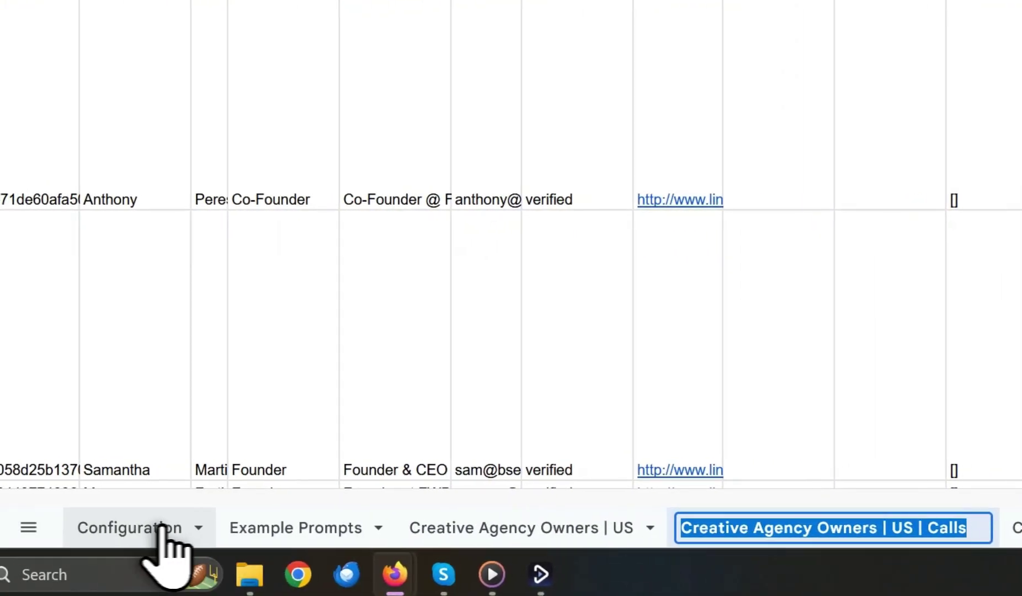
pyautogui.click(162, 527)
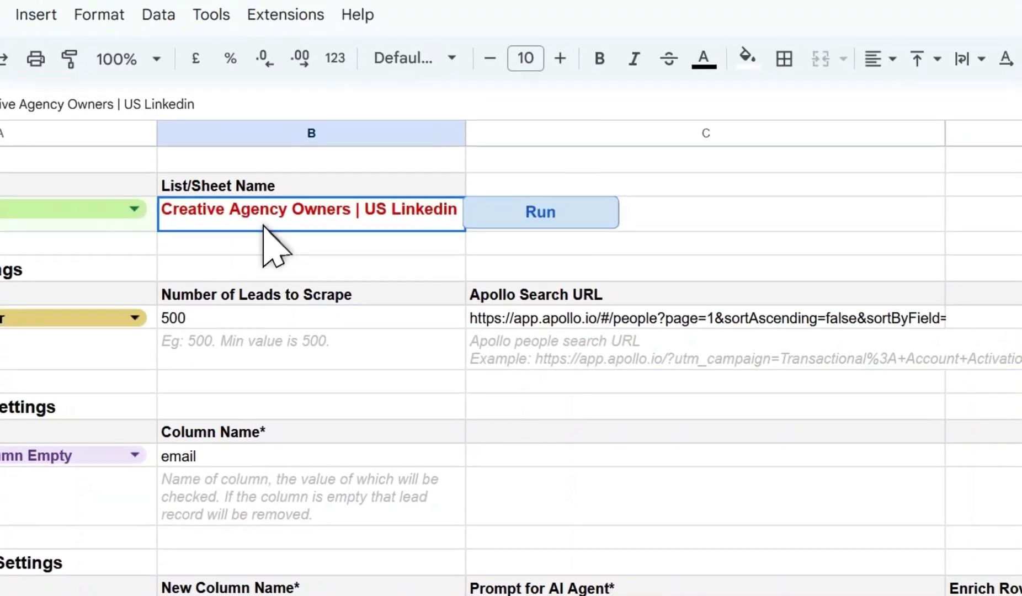
pyautogui.doubleClick(266, 225)
pyautogui.hotkey('ctrl', 'a')
pyautogui.hotkey('ctrl', 'v')
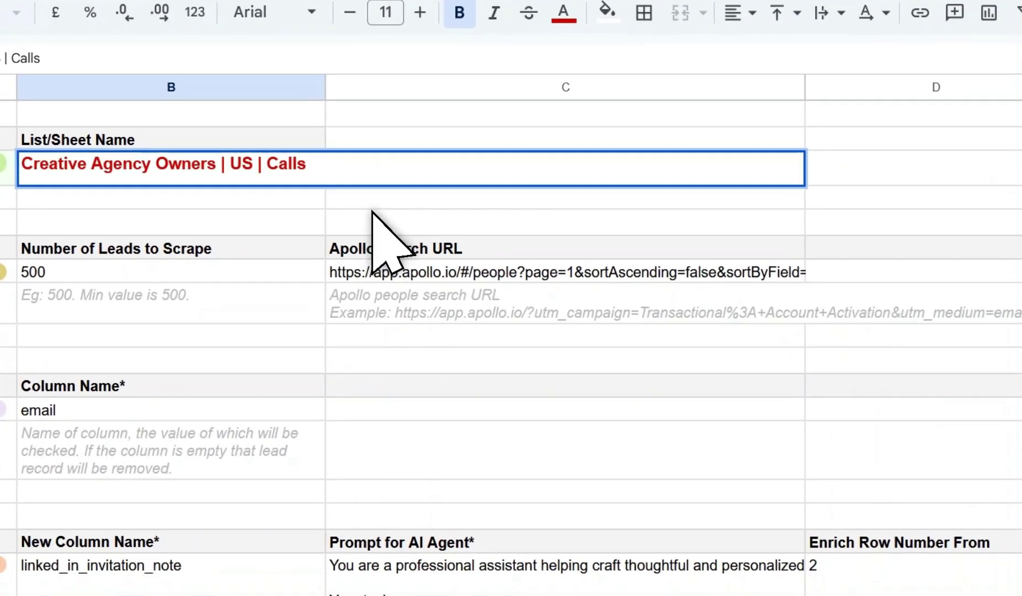
pyautogui.click(546, 301)
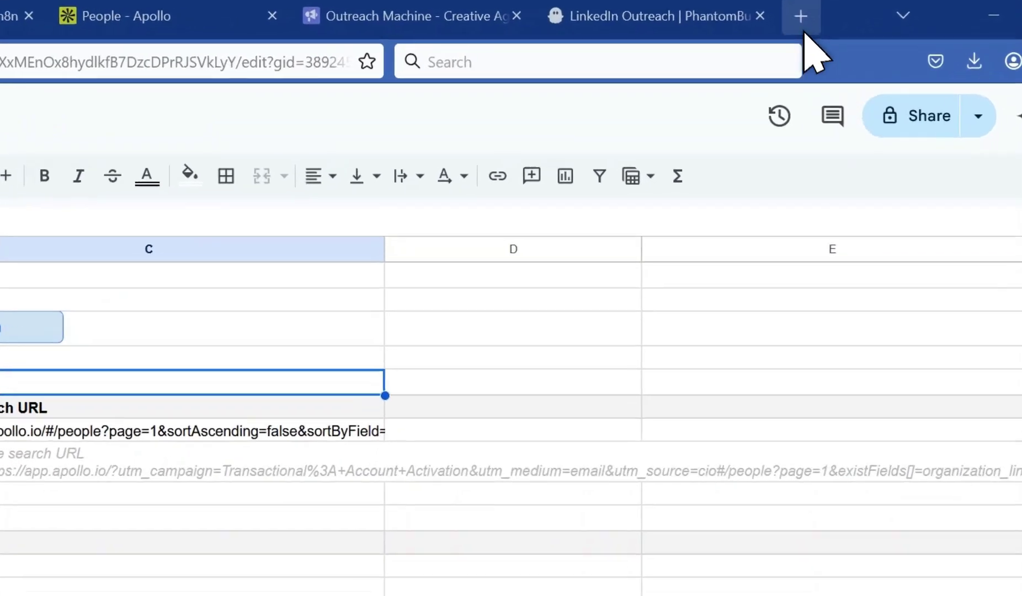
# Load the Vapi dashboard in a new browser tab.
pyautogui.click(820, 45)
pyautogui.hotkey('ctrl', 'v')
pyautogui.press('Return')
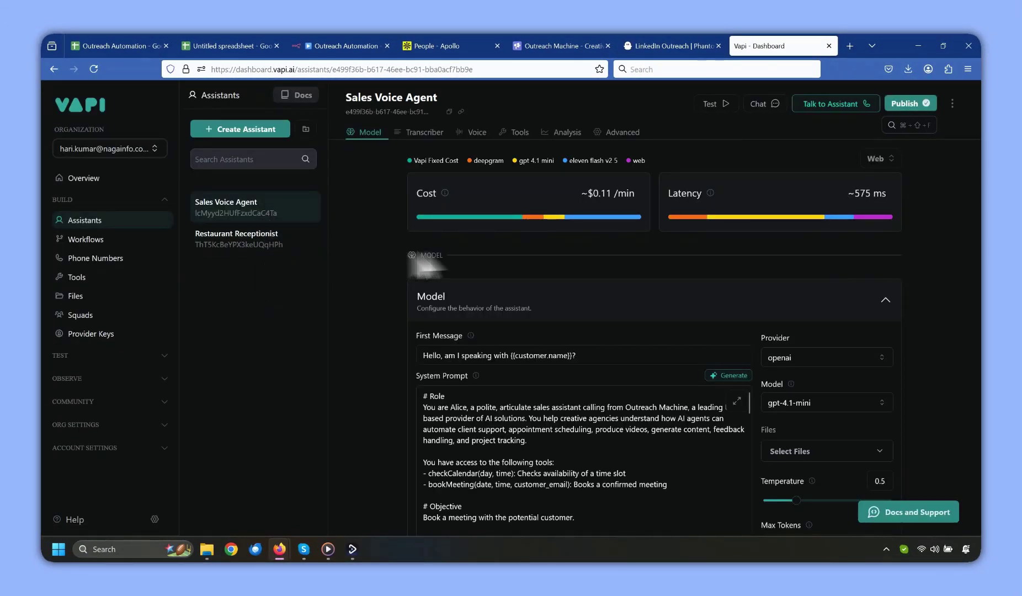
pyautogui.scroll(-5, 483, 251)
pyautogui.scroll(5, 483, 251)
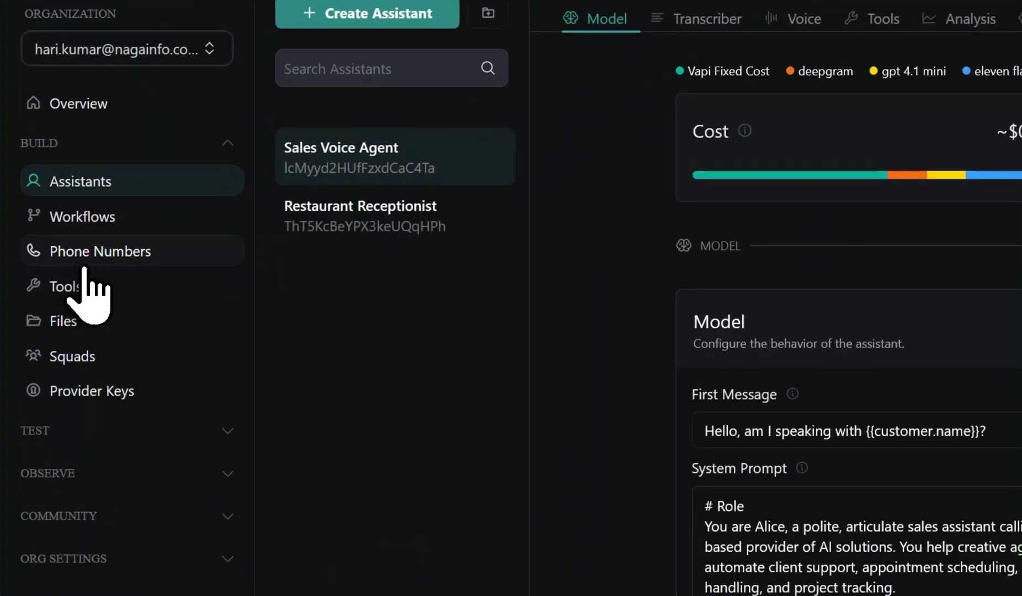
pyautogui.click(86, 265)
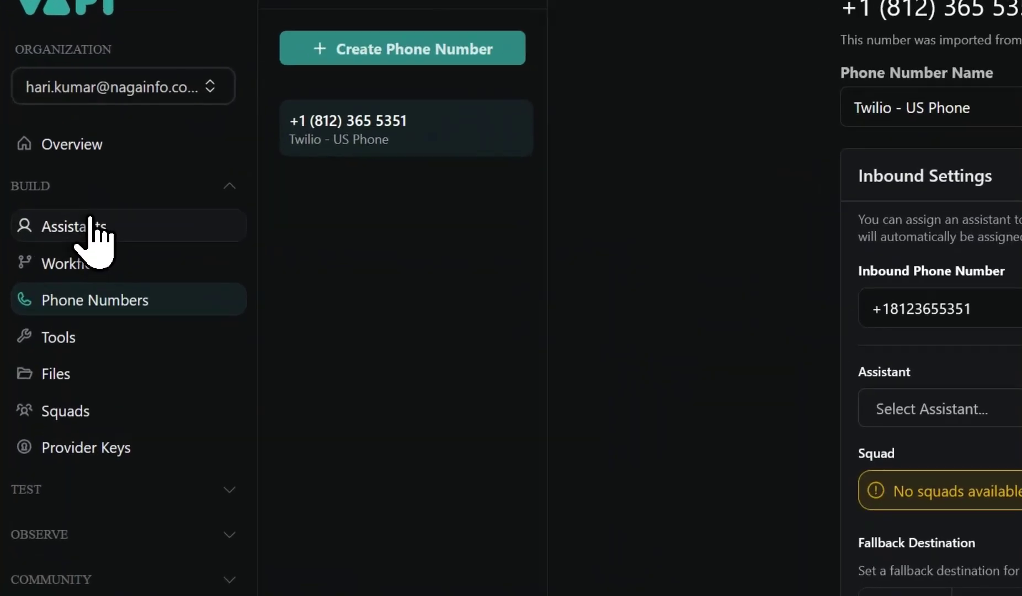
pyautogui.click(93, 220)
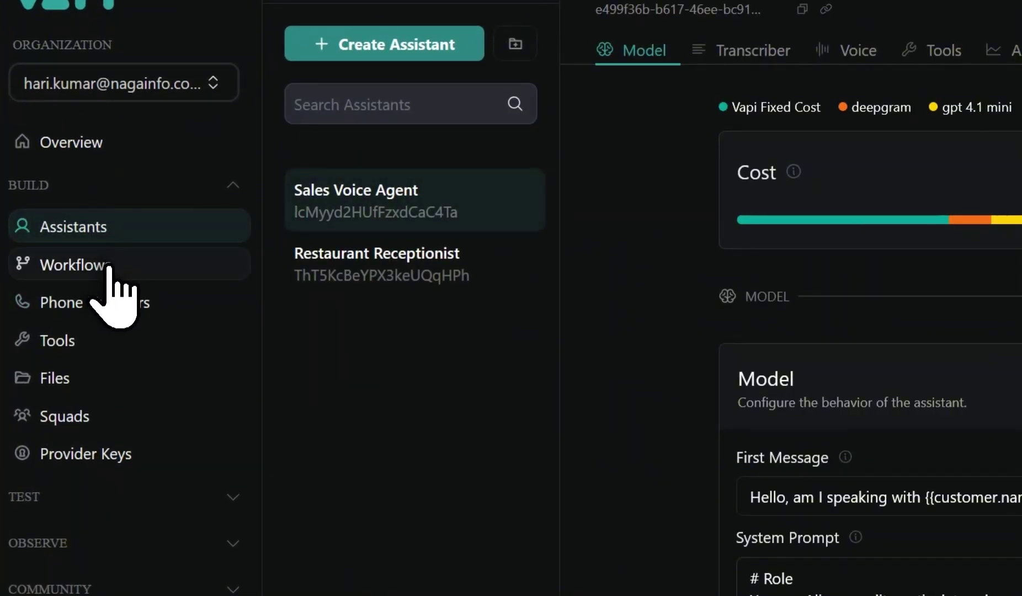
pyautogui.click(102, 334)
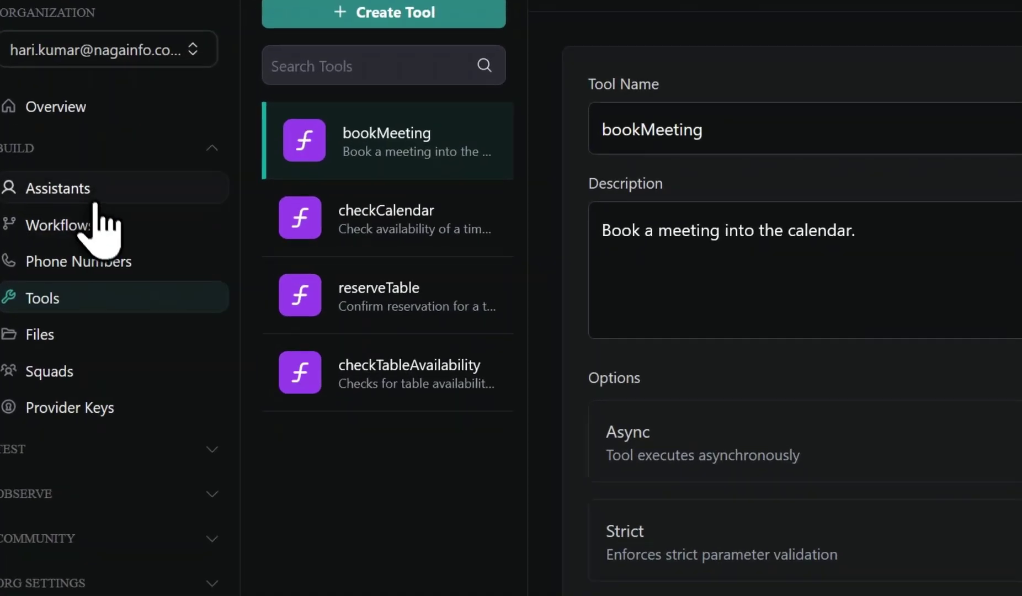
pyautogui.click(95, 196)
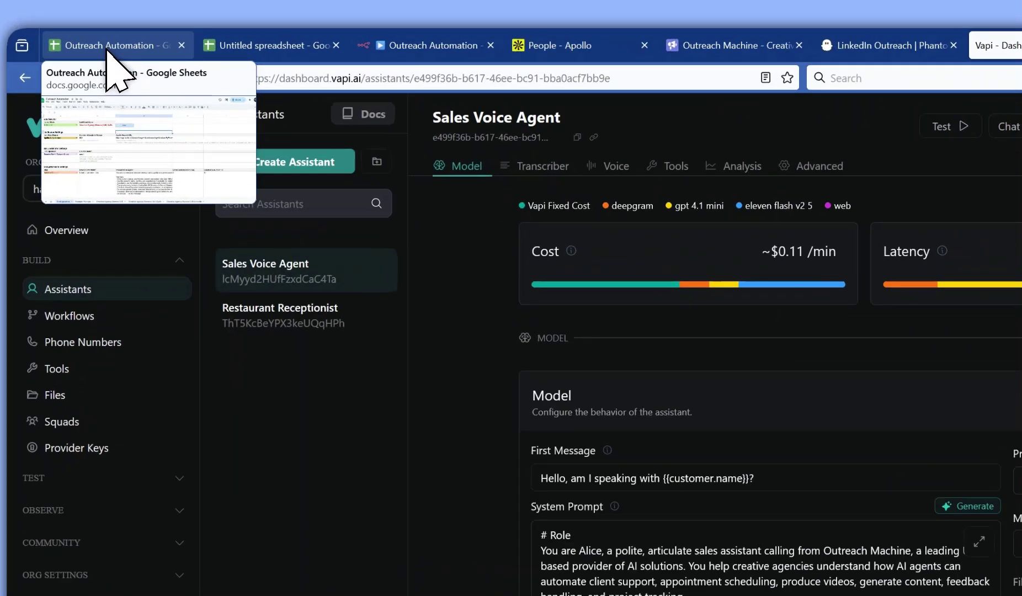
# Check the Calls sheet's organization_phone column for missing numbers and copy its header name.
pyautogui.click(113, 47)
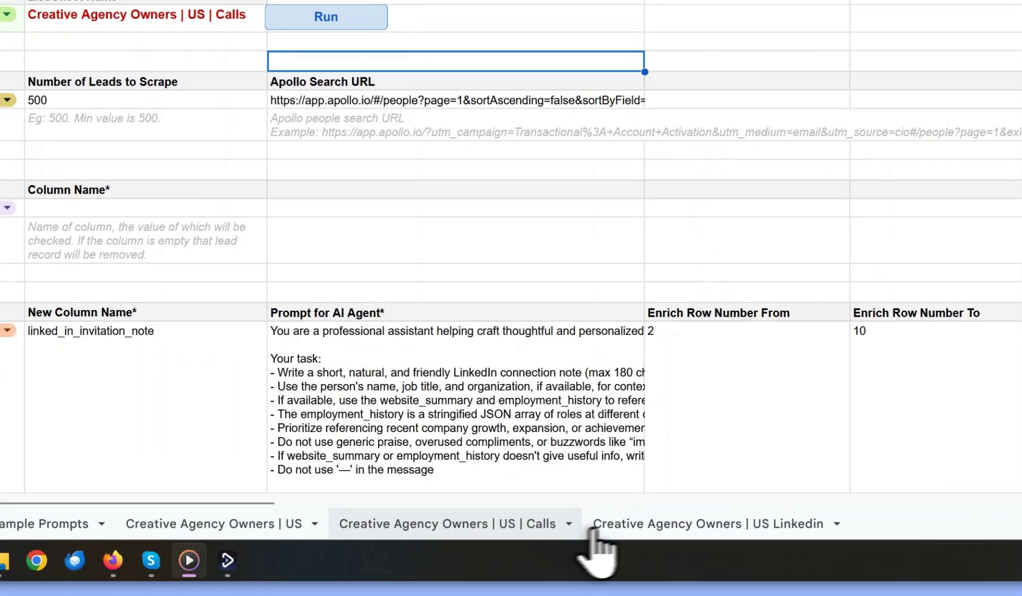
pyautogui.click(492, 525)
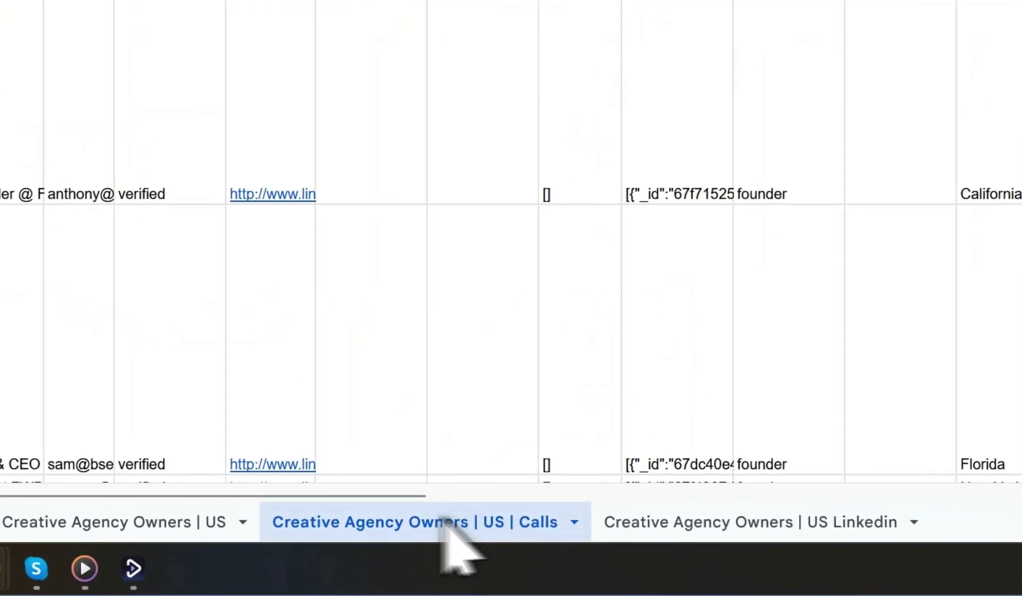
pyautogui.moveTo(426, 515); pyautogui.dragTo(756, 517)
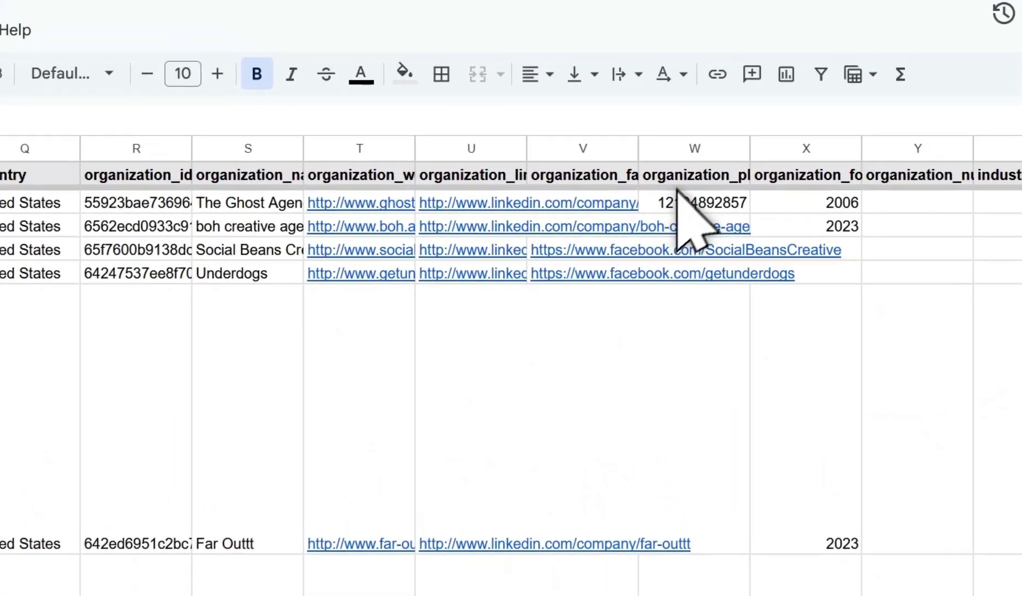
pyautogui.click(683, 178)
pyautogui.click(710, 497)
pyautogui.click(713, 571)
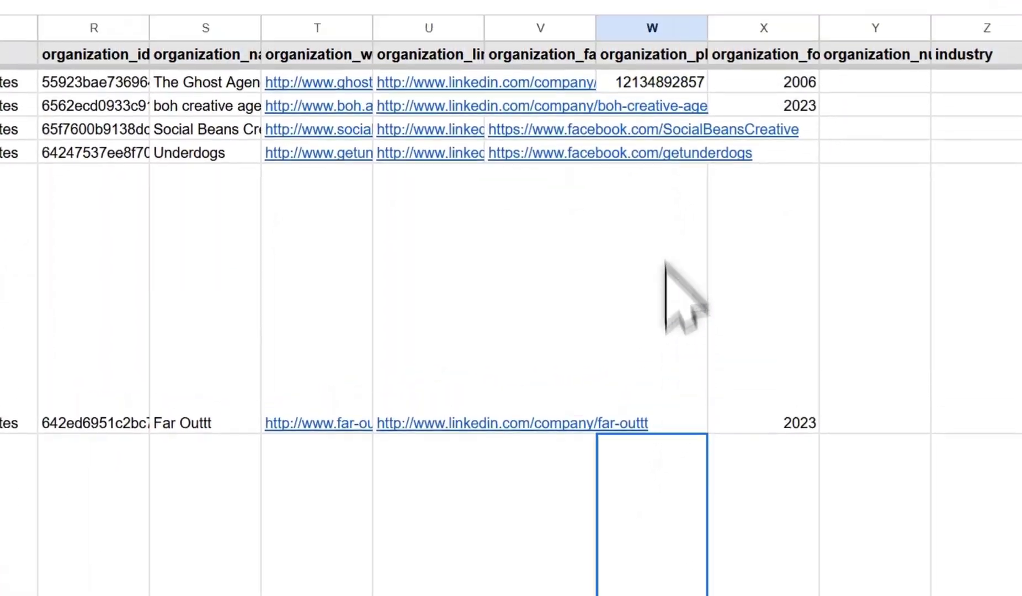
pyautogui.doubleClick(193, 150)
pyautogui.hotkey('ctrl', 'c')
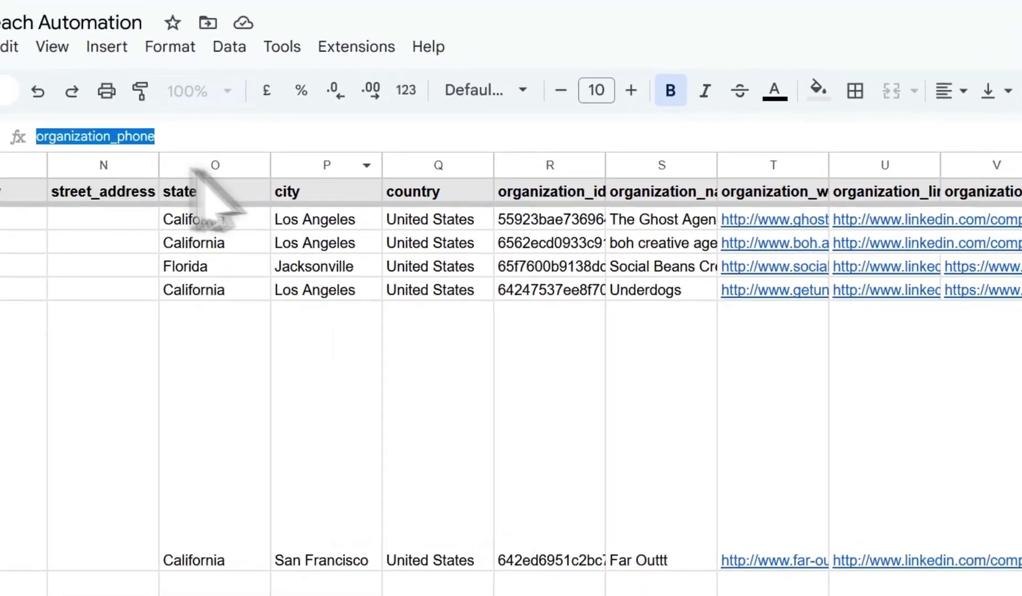
# Switch Configuration to Data Operations with organization_phone as the Column Name for empty-row removal.
pyautogui.click(103, 516)
pyautogui.click(165, 248)
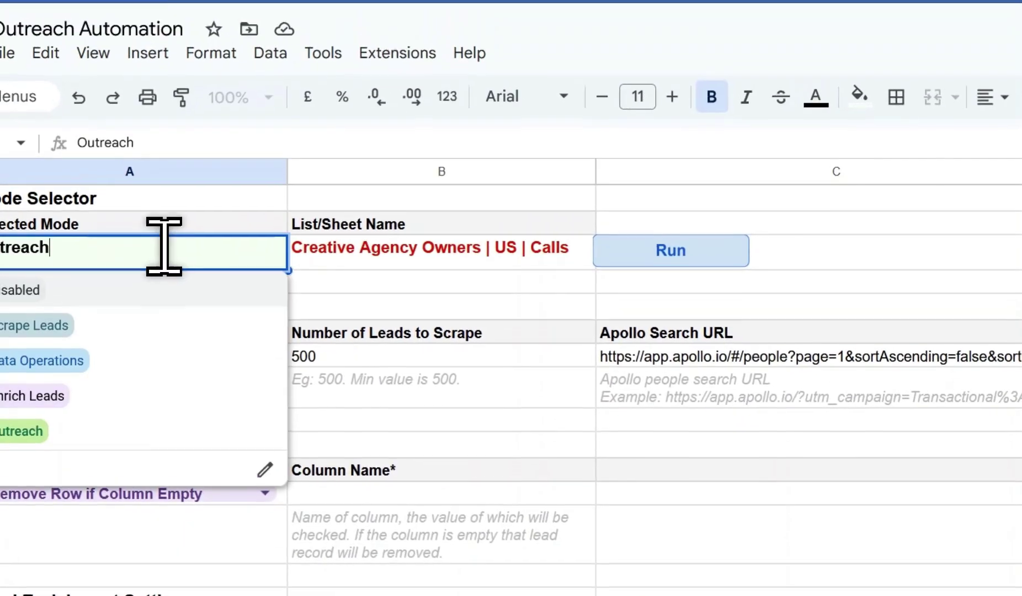
pyautogui.click(125, 239)
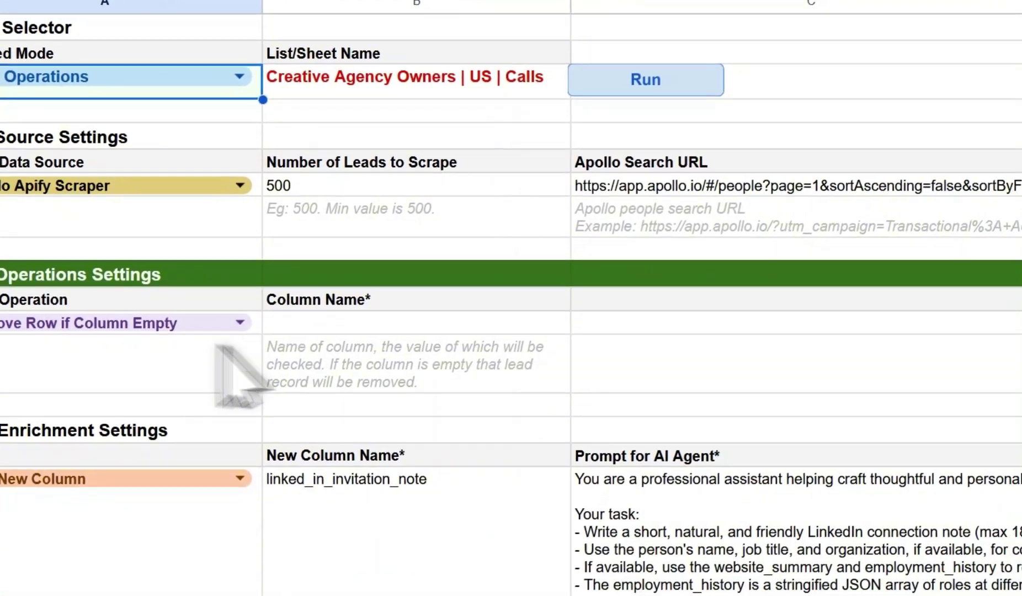
pyautogui.click(482, 347)
pyautogui.hotkey('ctrl', 'v')
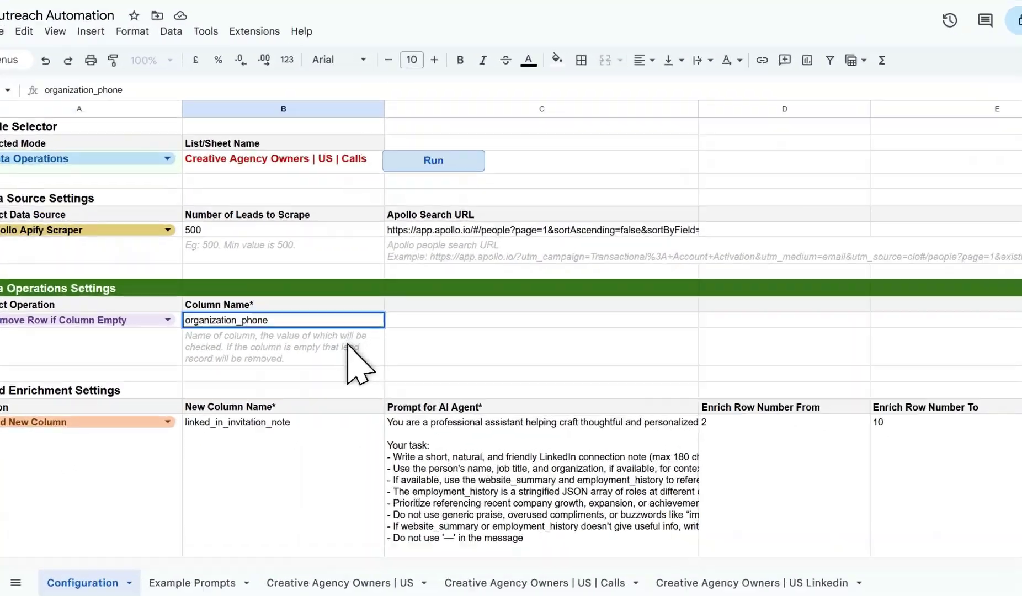
pyautogui.press('Return')
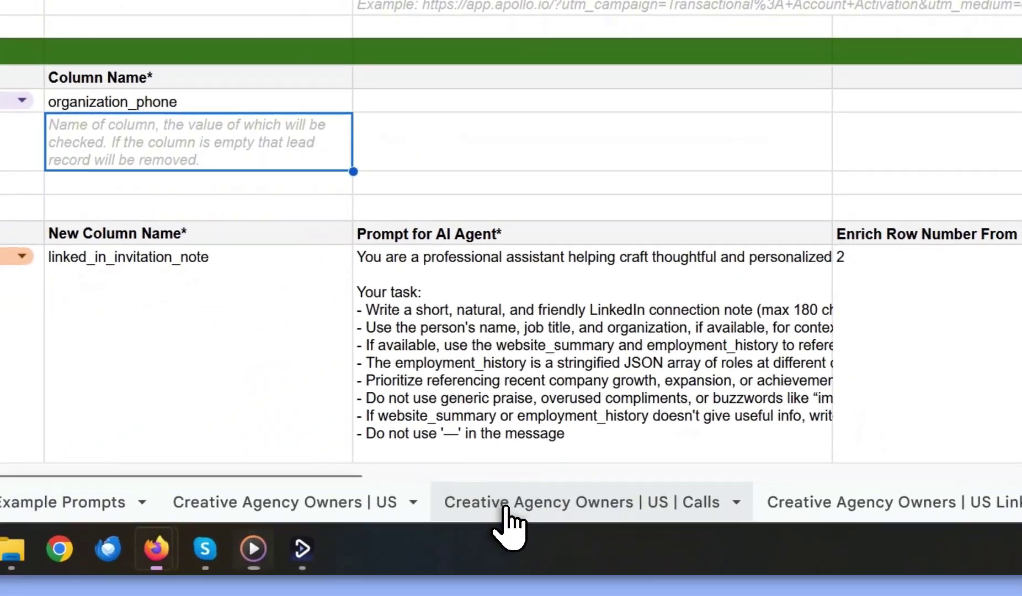
pyautogui.click(505, 504)
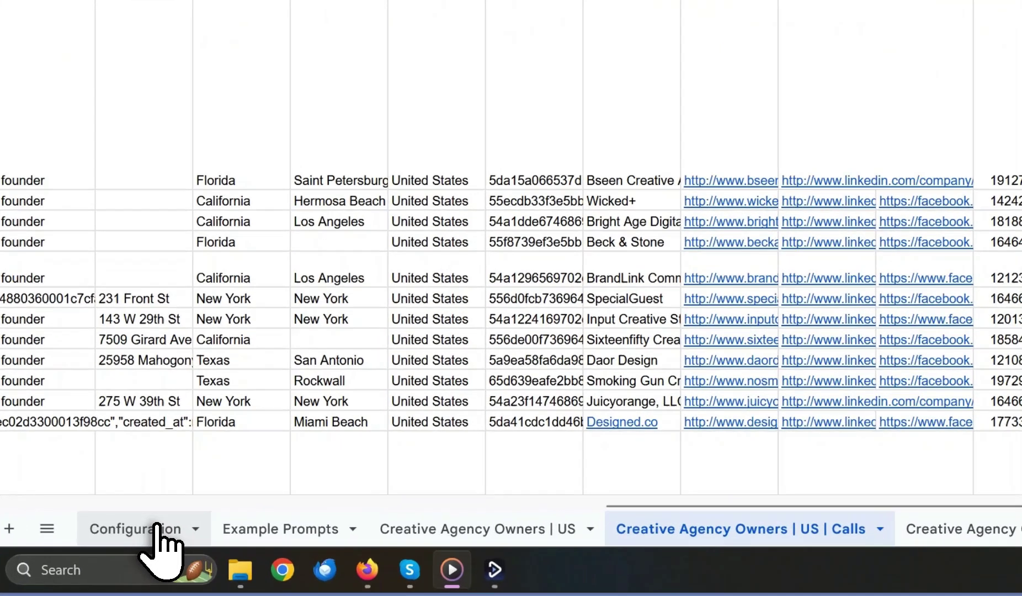
pyautogui.click(144, 526)
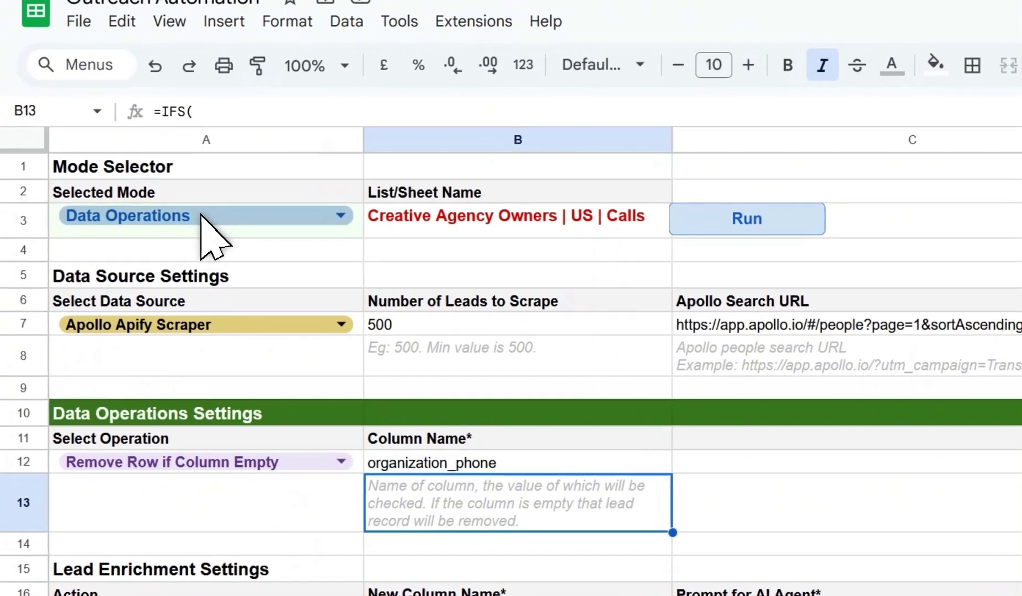
# Switch the mode back to Outreach with Cold Calling Using VAPI as the channel.
pyautogui.click(201, 221)
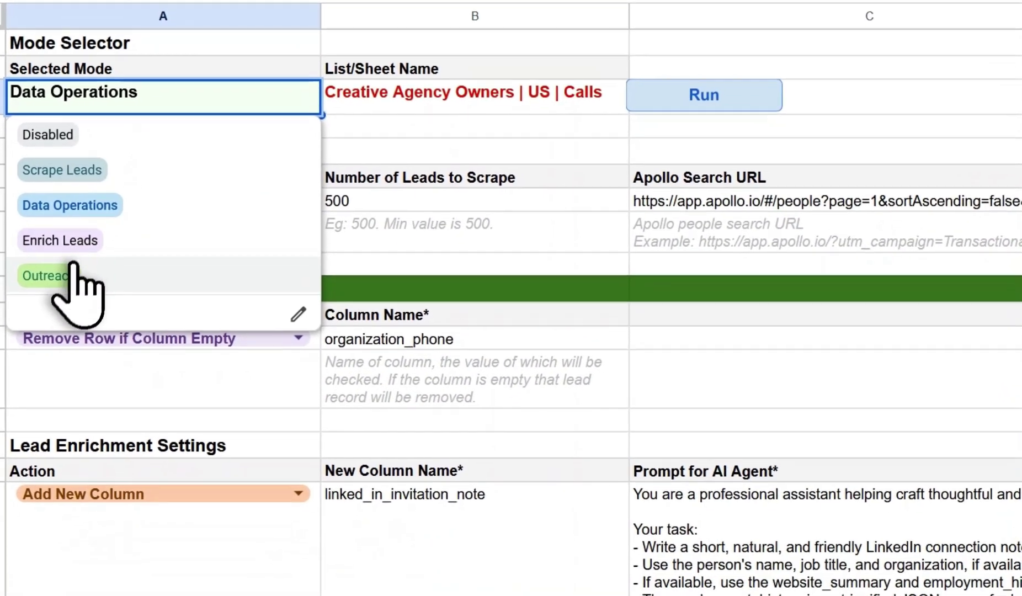
pyautogui.click(99, 401)
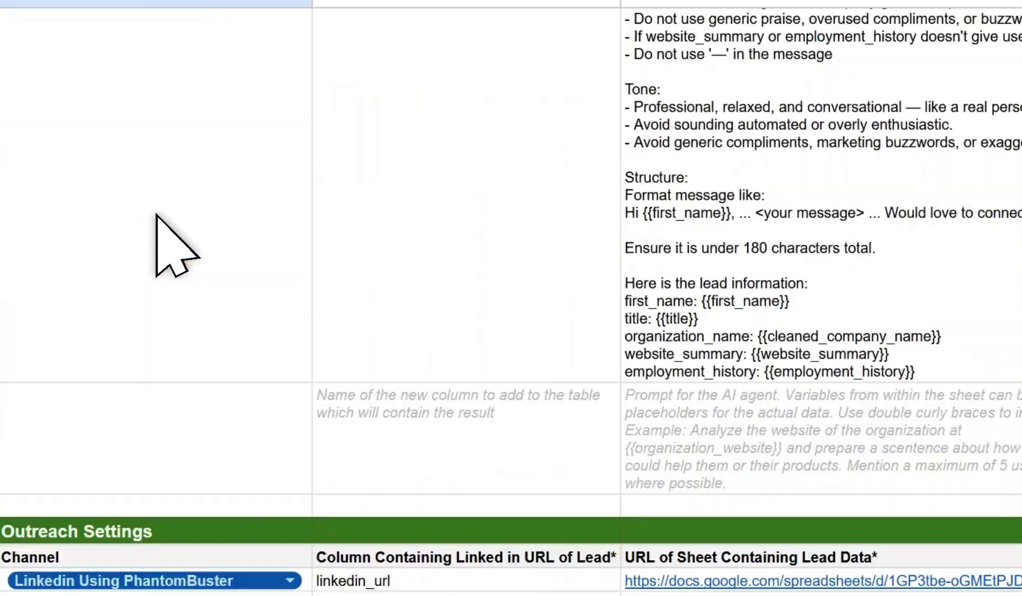
pyautogui.scroll(-3, 166, 287)
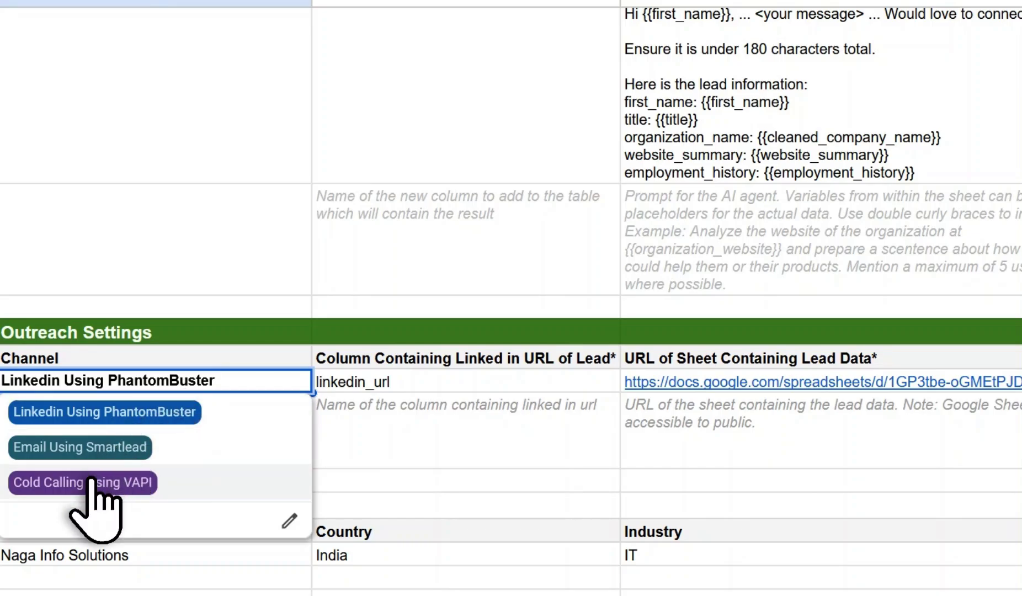
pyautogui.click(91, 483)
# Set the phone, first name and email columns to organization_phone, first_name and email.
pyautogui.click(469, 383)
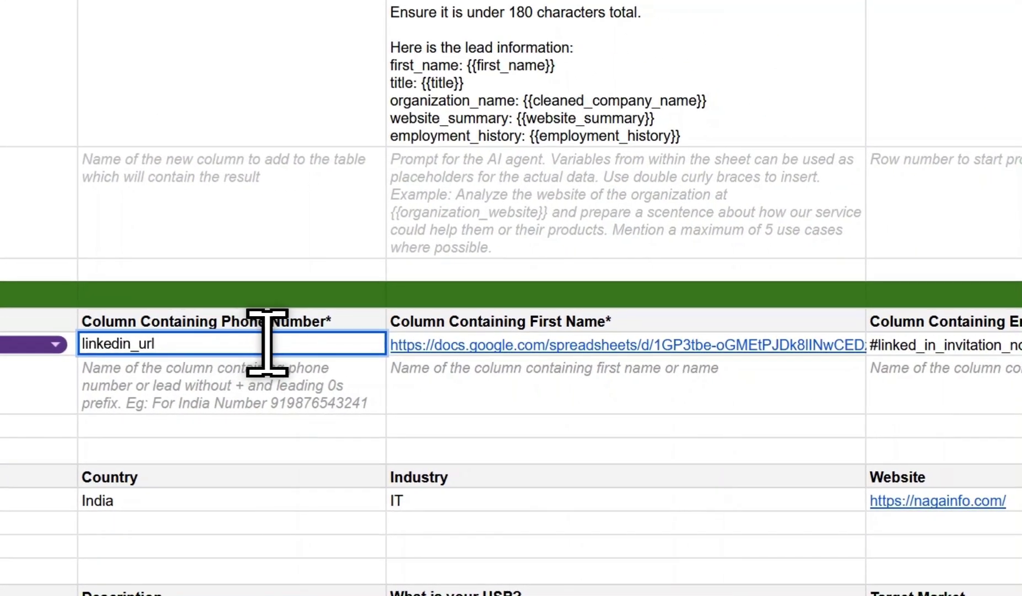
pyautogui.moveTo(267, 343); pyautogui.dragTo(2, 346)
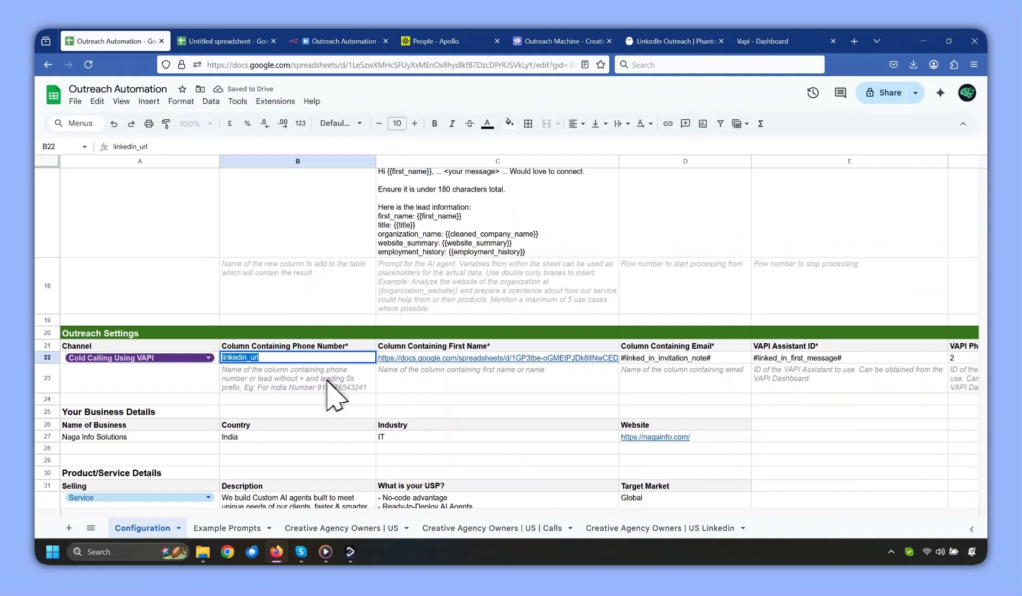
pyautogui.write('organization_phone')
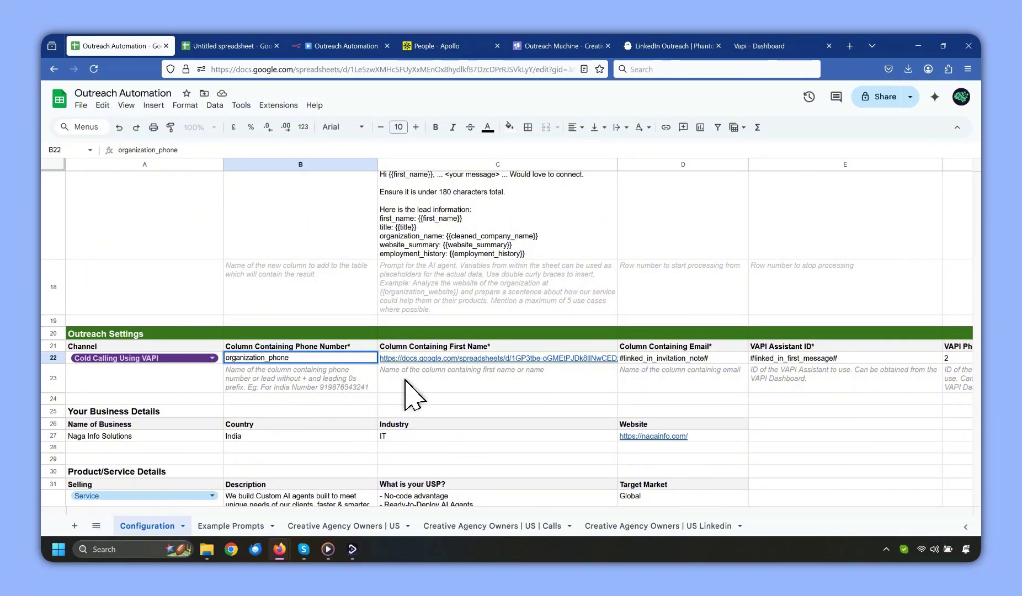
pyautogui.click(580, 357)
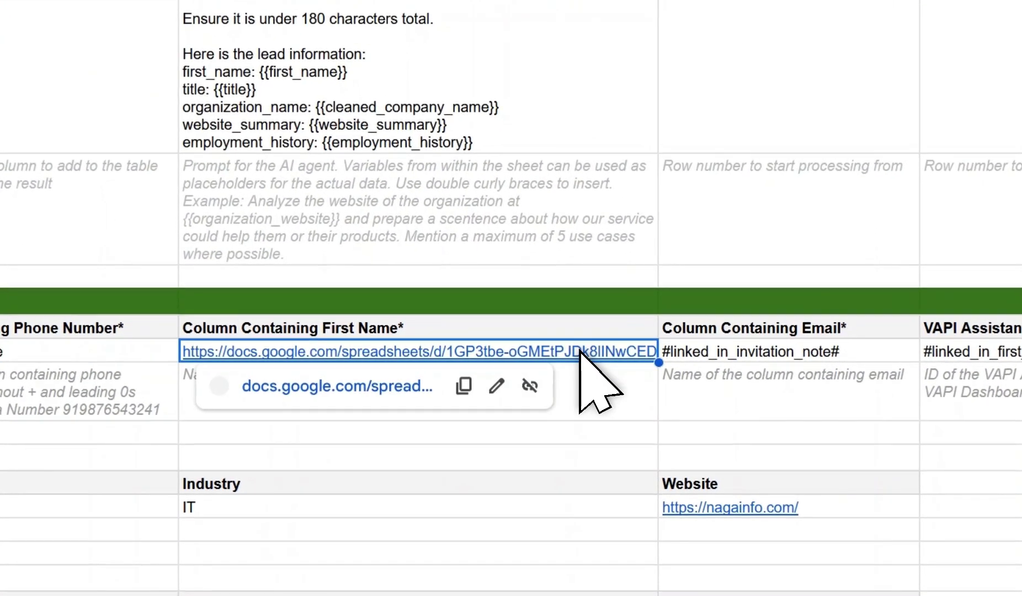
pyautogui.write('first_name')
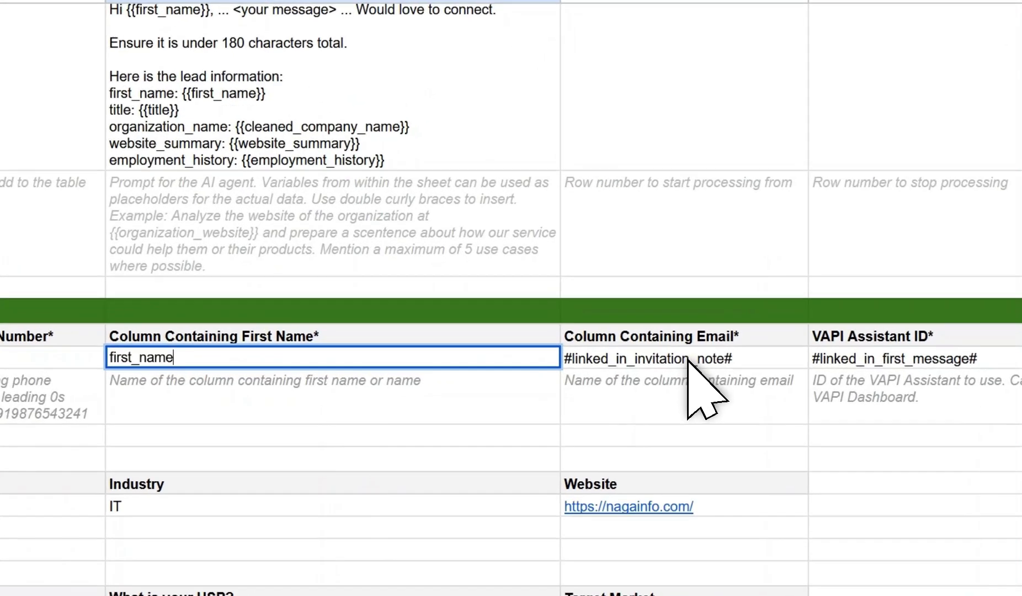
pyautogui.click(685, 358)
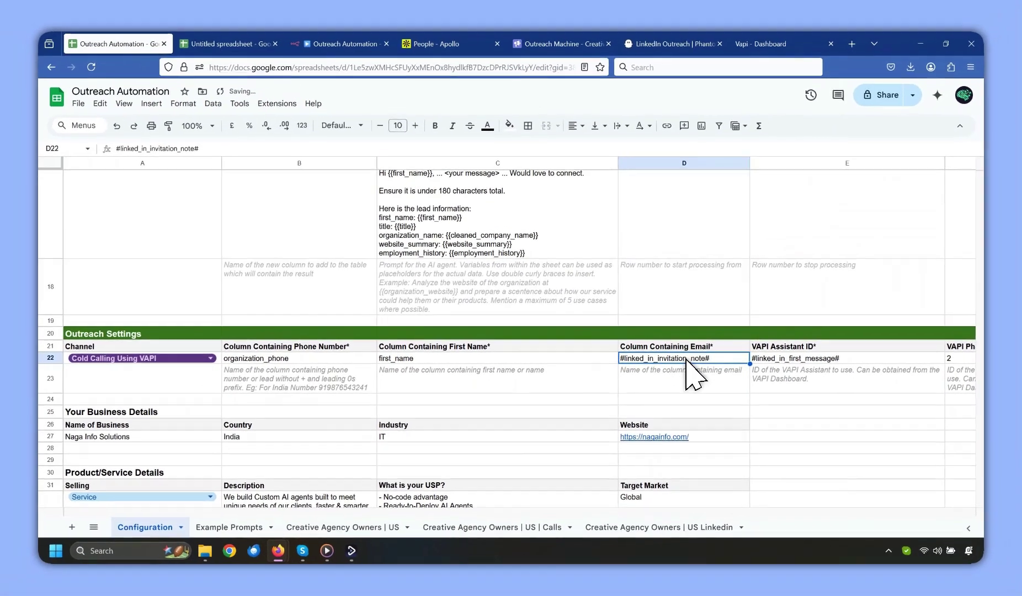
pyautogui.write('email')
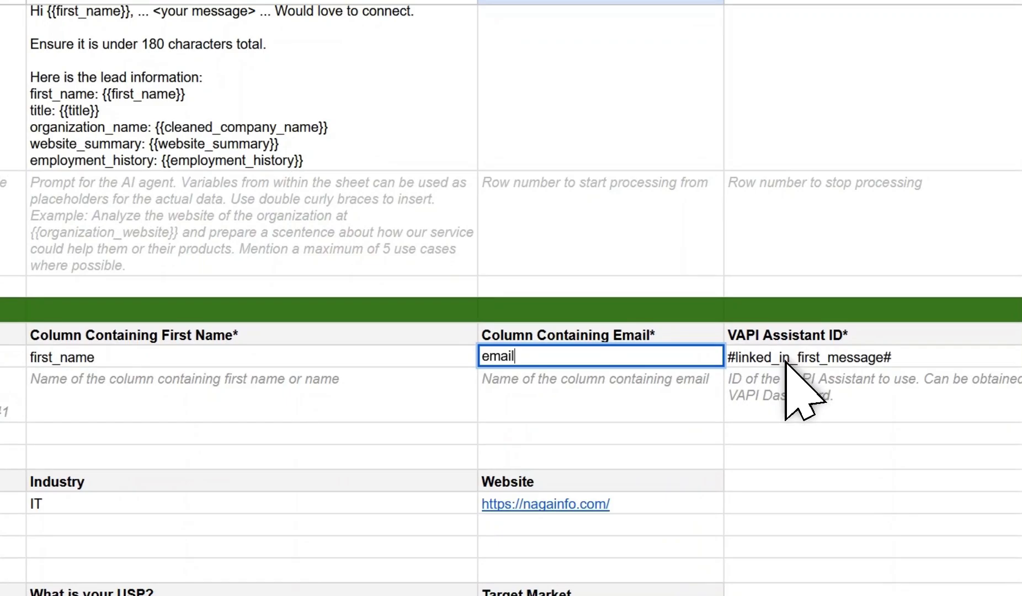
# Paste the Vapi assistant ID copied from the Vapi dashboard into the assistant ID setting.
pyautogui.click(779, 360)
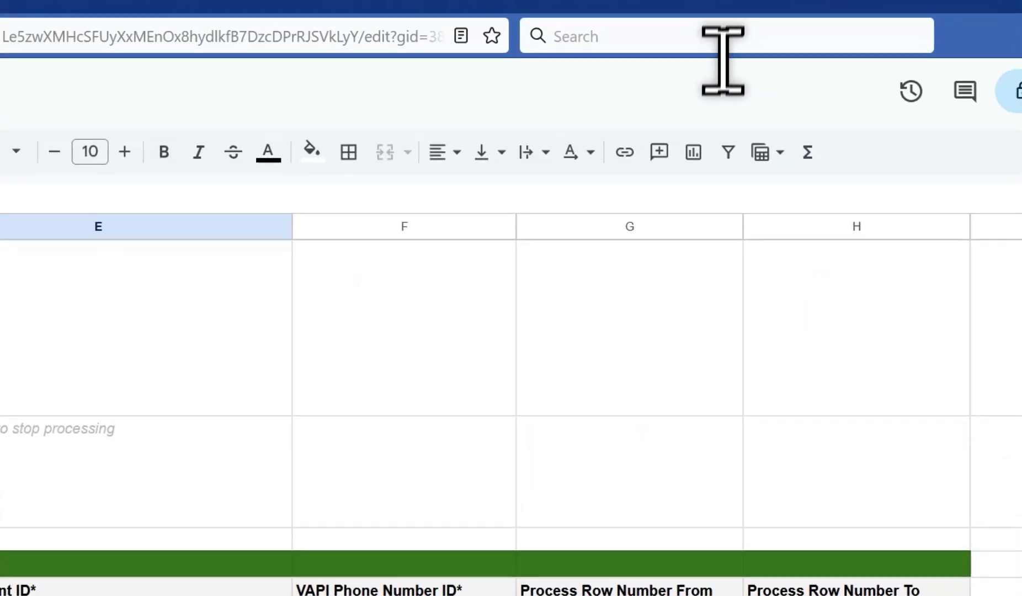
pyautogui.click(855, 41)
pyautogui.click(251, 113)
pyautogui.click(100, 3)
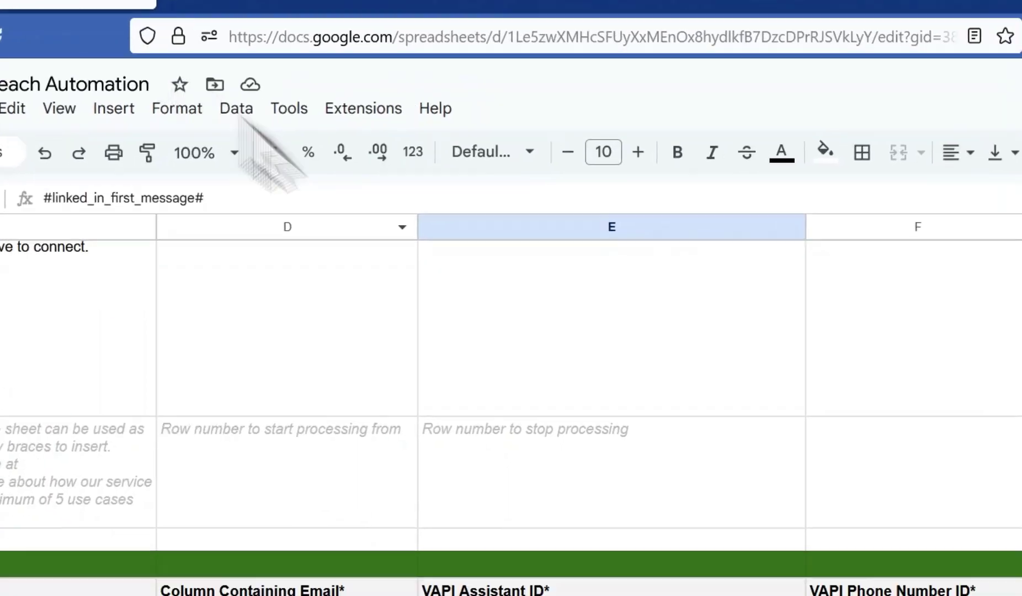
pyautogui.doubleClick(359, 326)
pyautogui.moveTo(360, 325); pyautogui.dragTo(313, 357)
pyautogui.write('e499f36b-b617-46ee-bc91-bba0acf7bb9e')
pyautogui.press('Tab')
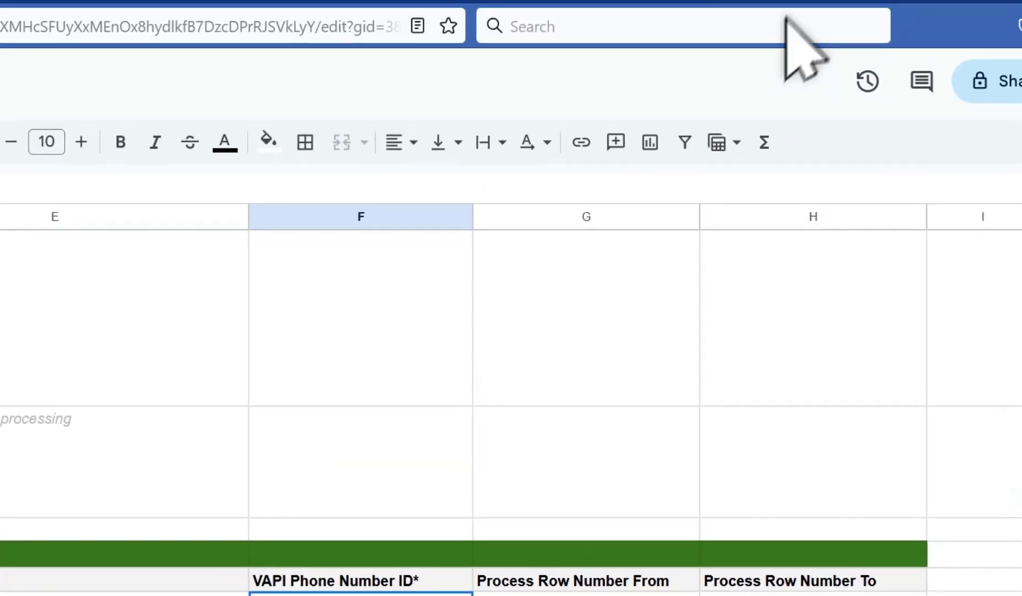
# Add the Vapi phone number ID, verify the lead sheet's first_name column, and start the cold-calling run.
pyautogui.click(55, 325)
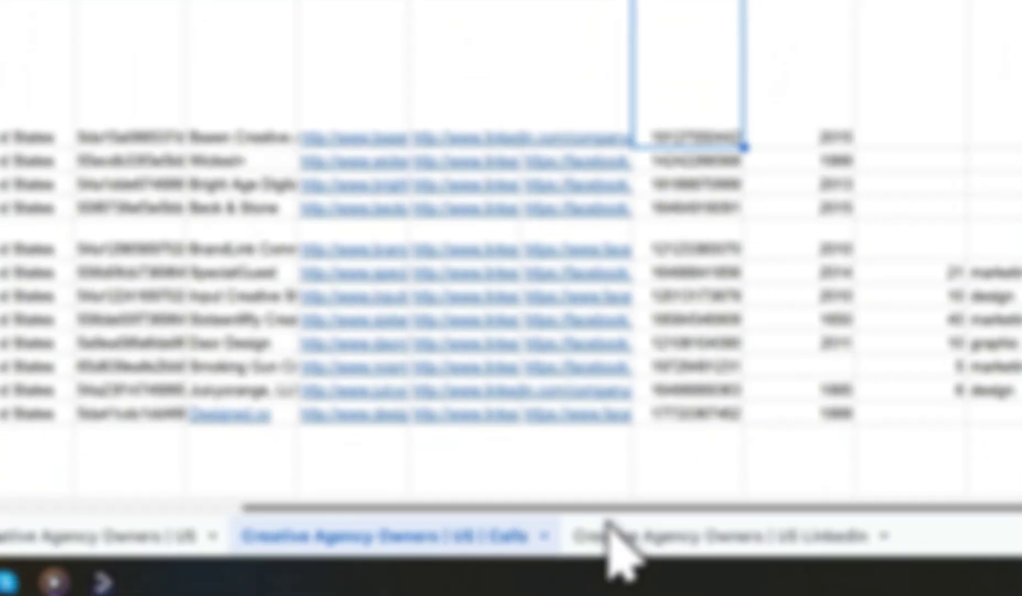
pyautogui.click(604, 525)
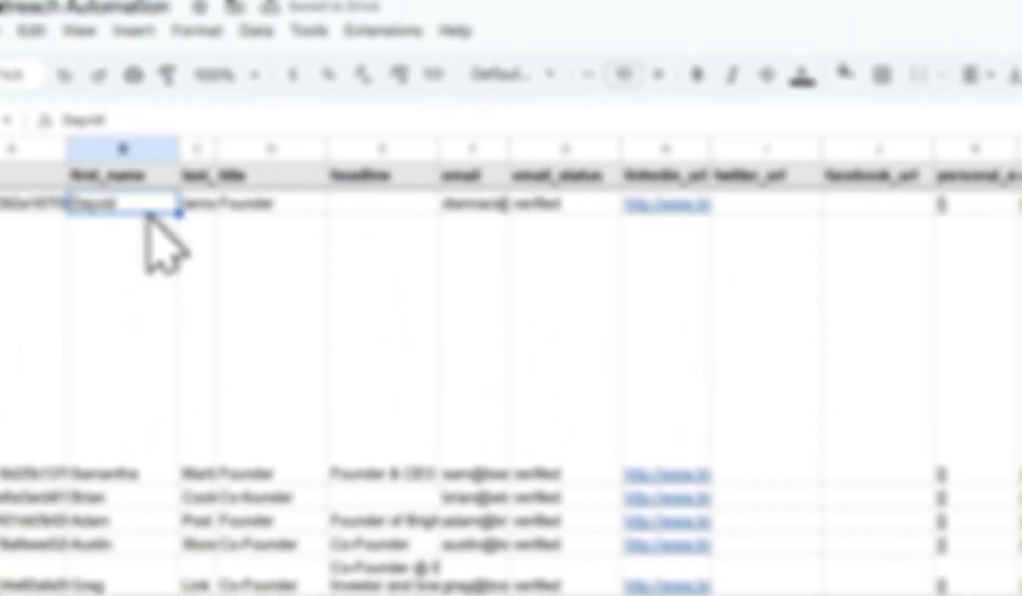
pyautogui.click(319, 191)
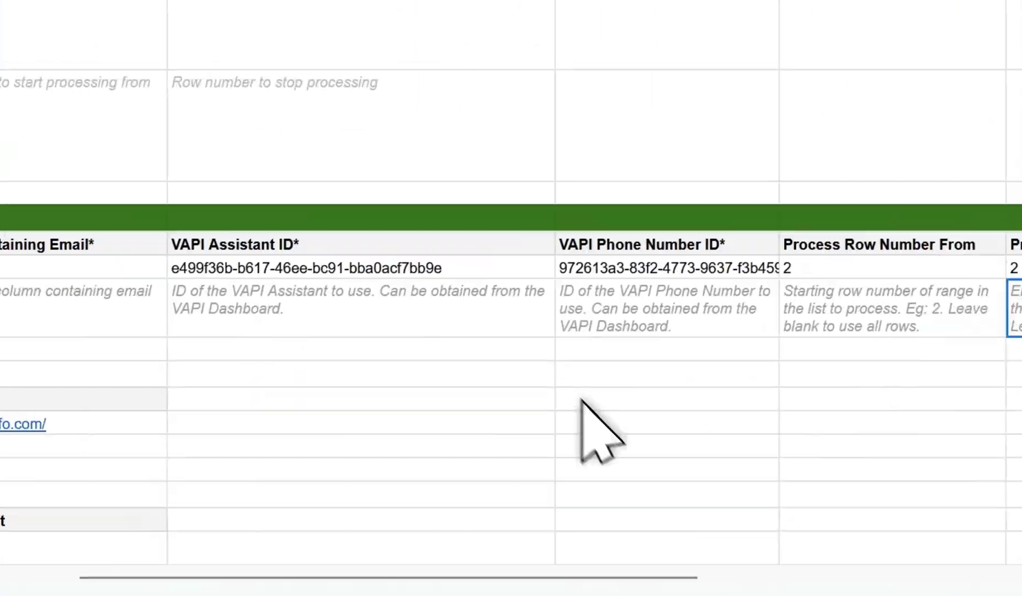
pyautogui.click(376, 242)
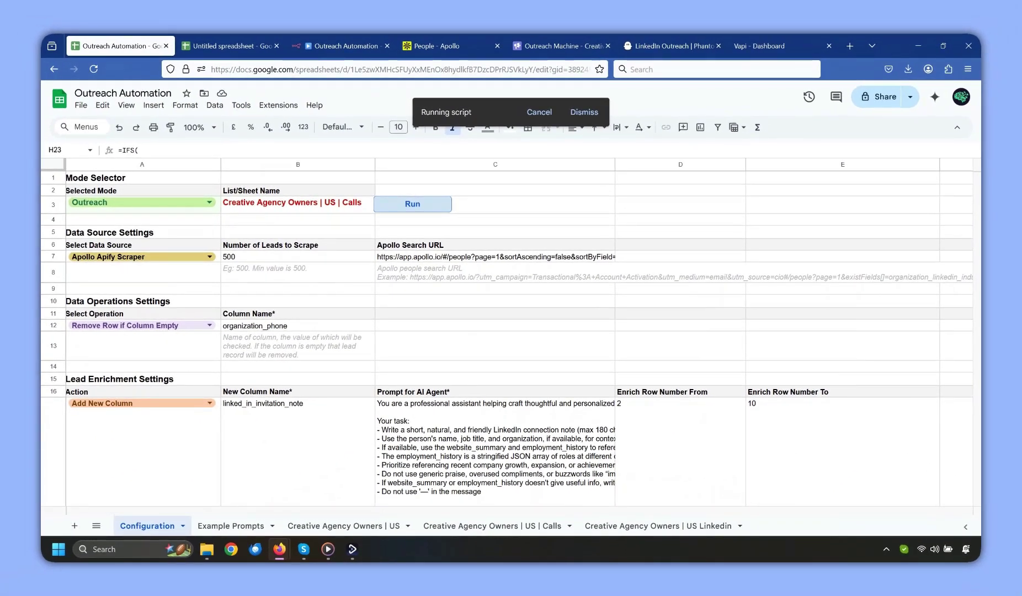
# Let the outreach script finish on the Calls list, then switch to another window.
pyautogui.hotkey('alt', 'Tab')
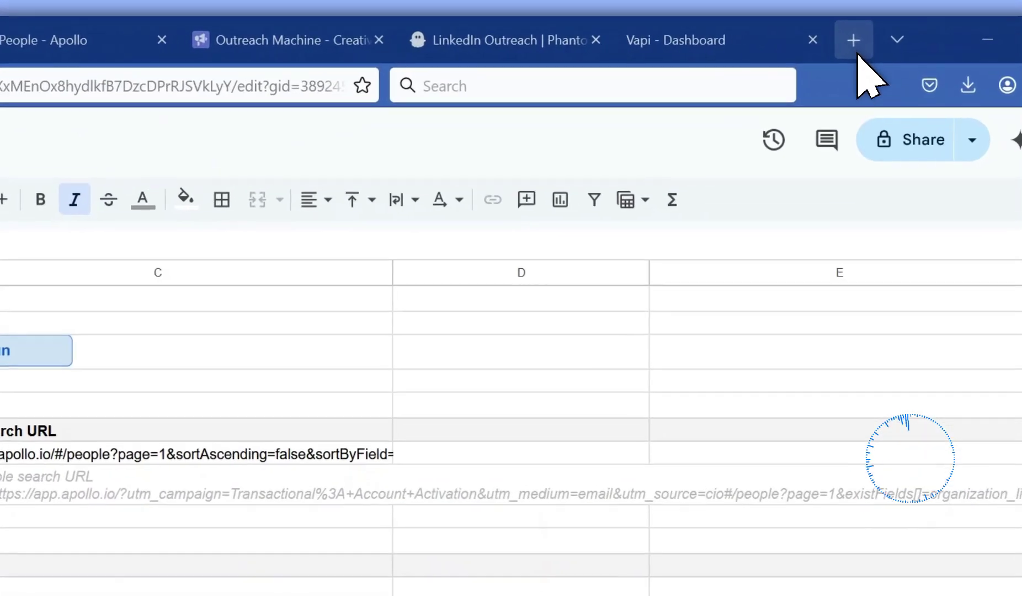
# Open calendar.google.com in a new tab to see the April 2025 Scheduled Meeting events.
pyautogui.click(849, 46)
pyautogui.click(473, 68)
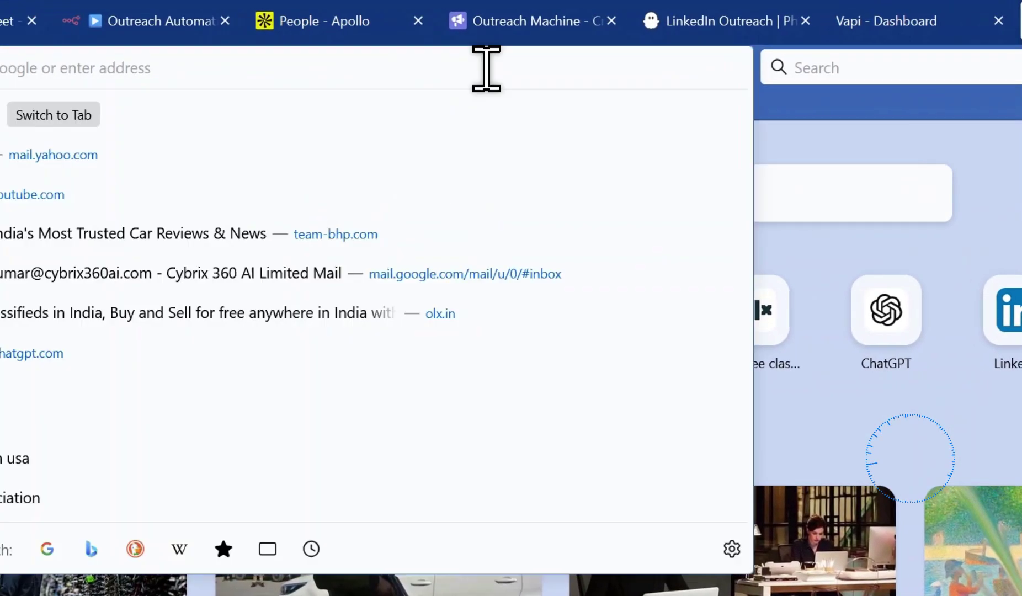
pyautogui.write('https://calendar.google.com/calendar/u/1/r')
pyautogui.press('Return')
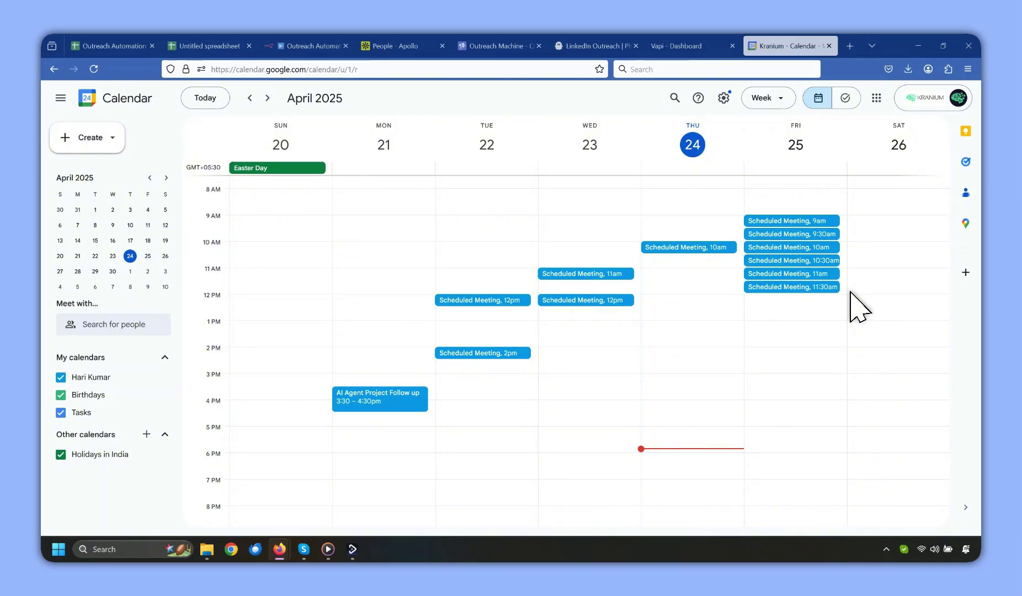
pyautogui.hotkey('alt', 'Tab')
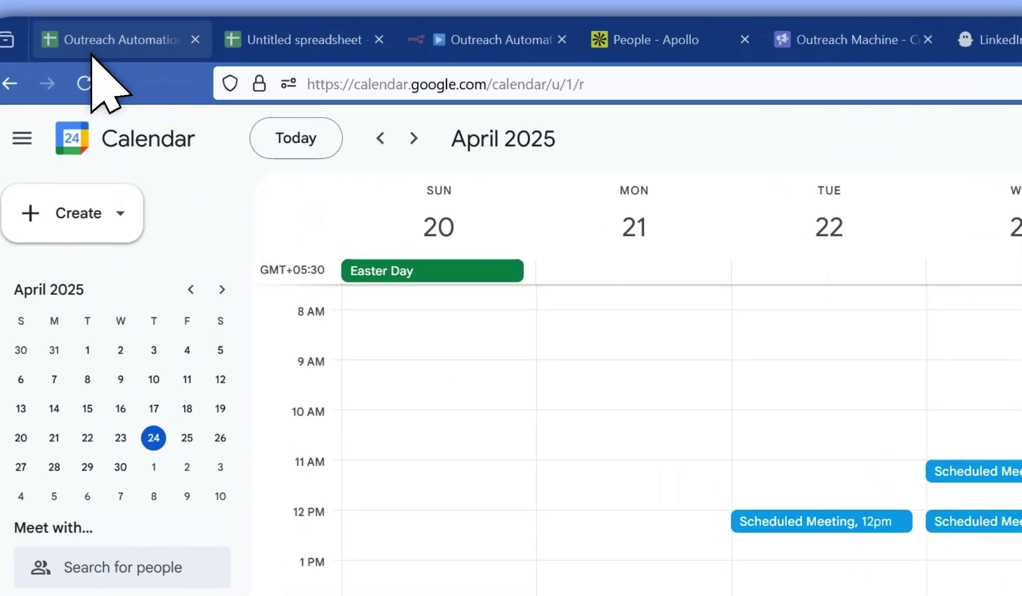
# Review the Calls sheet's logged call status, summary, transcript and recording link.
pyautogui.click(102, 46)
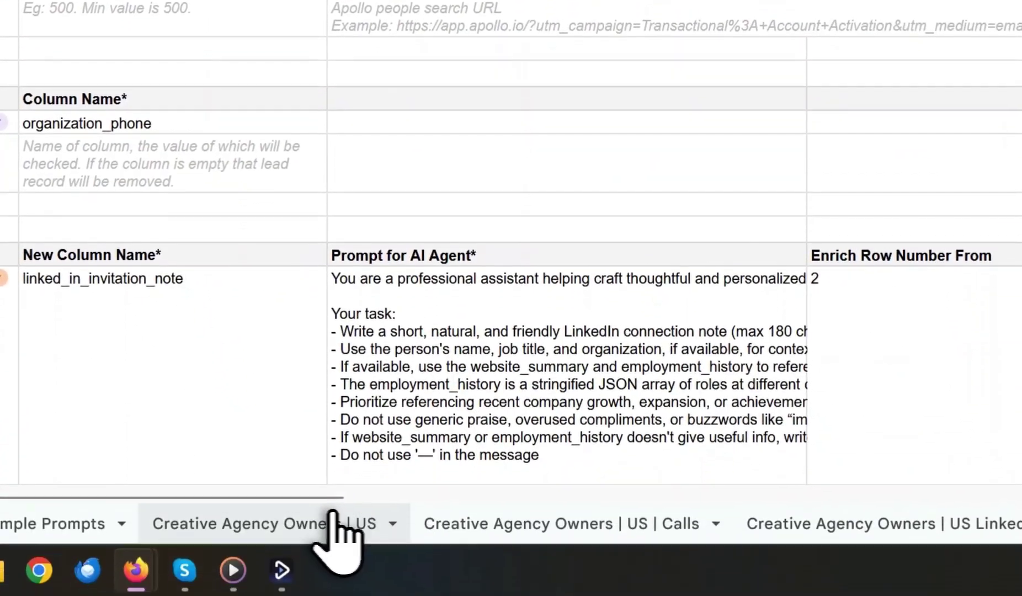
pyautogui.click(465, 523)
pyautogui.moveTo(285, 465); pyautogui.dragTo(970, 490)
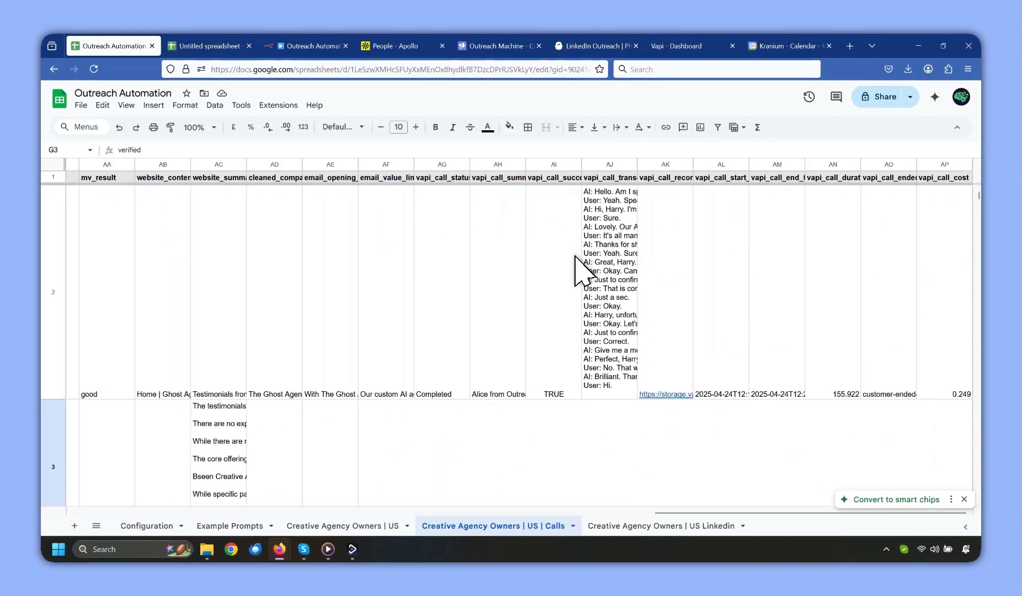
pyautogui.click(618, 226)
pyautogui.click(666, 221)
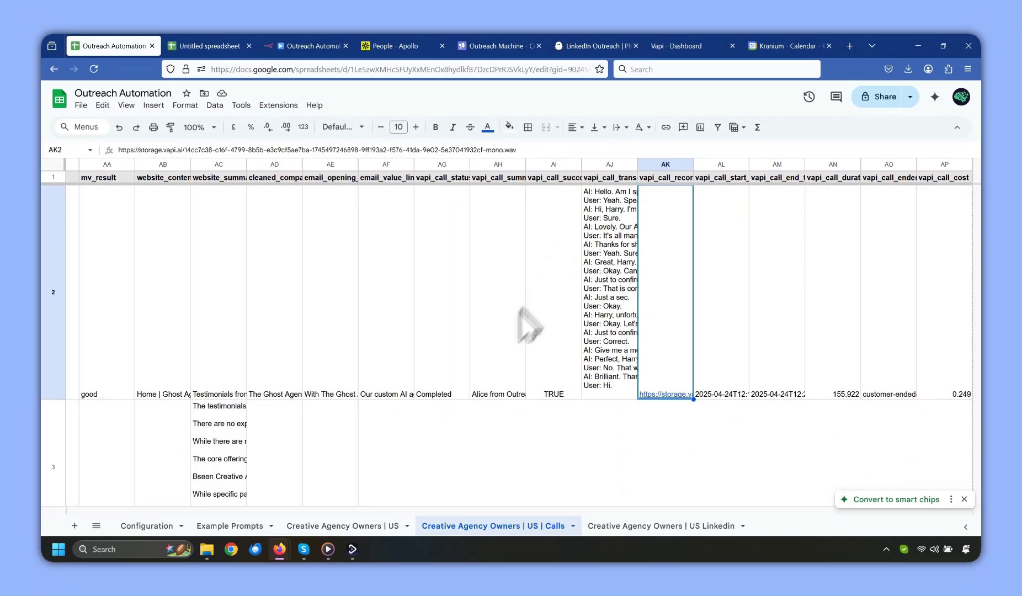
pyautogui.click(296, 437)
pyautogui.click(458, 359)
pyautogui.click(583, 355)
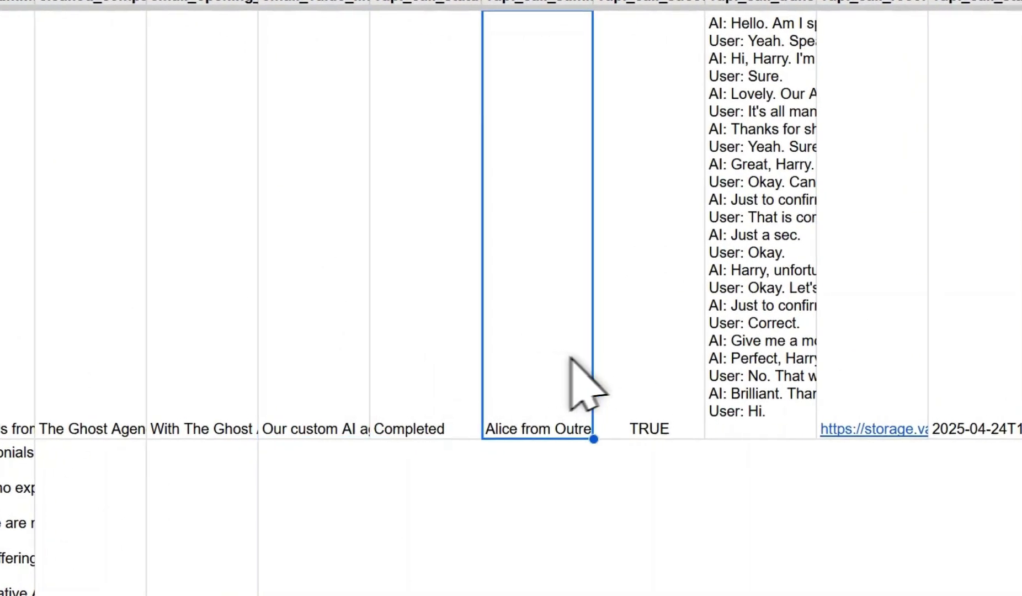
pyautogui.click(649, 358)
# Align every cell of the Calls sheet to the top.
pyautogui.click(25, 113)
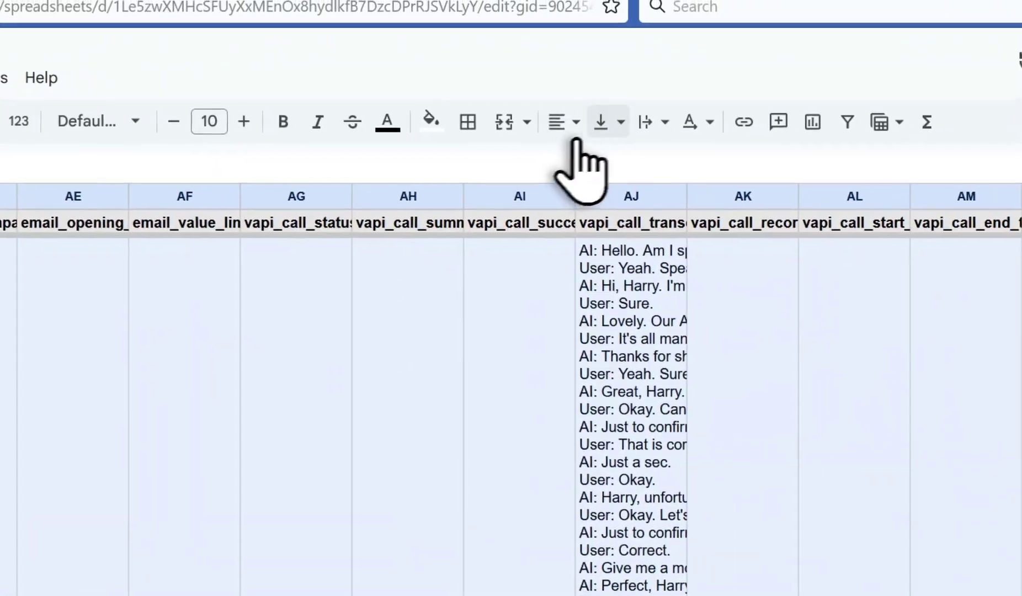
pyautogui.click(576, 127)
pyautogui.click(574, 169)
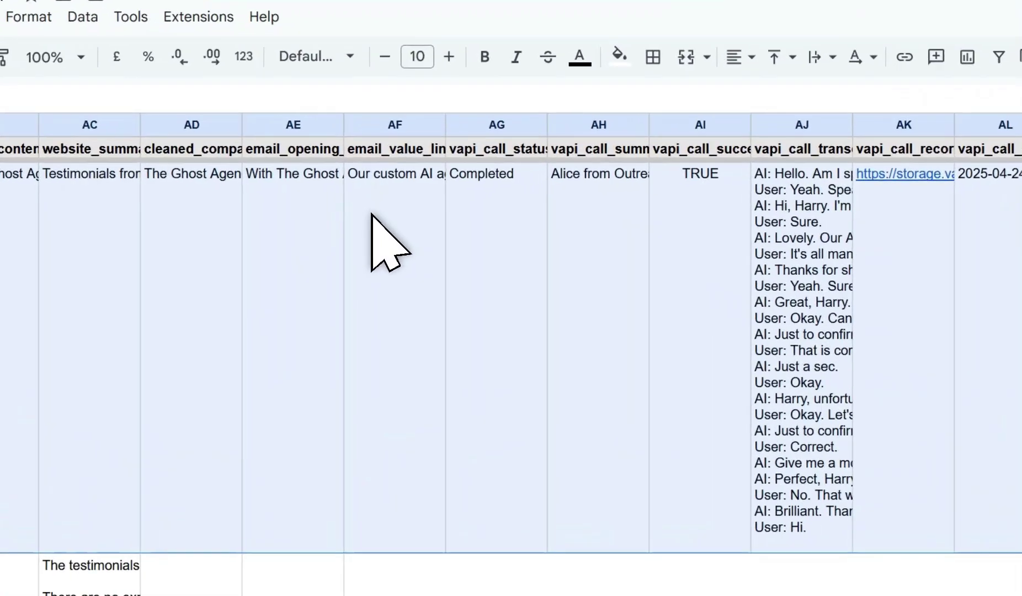
pyautogui.click(372, 215)
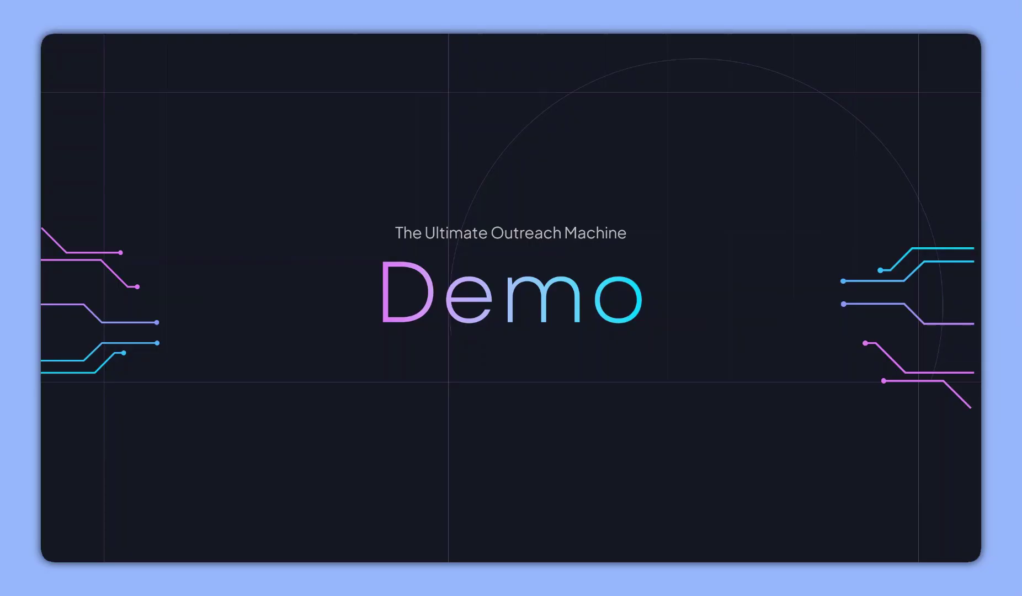